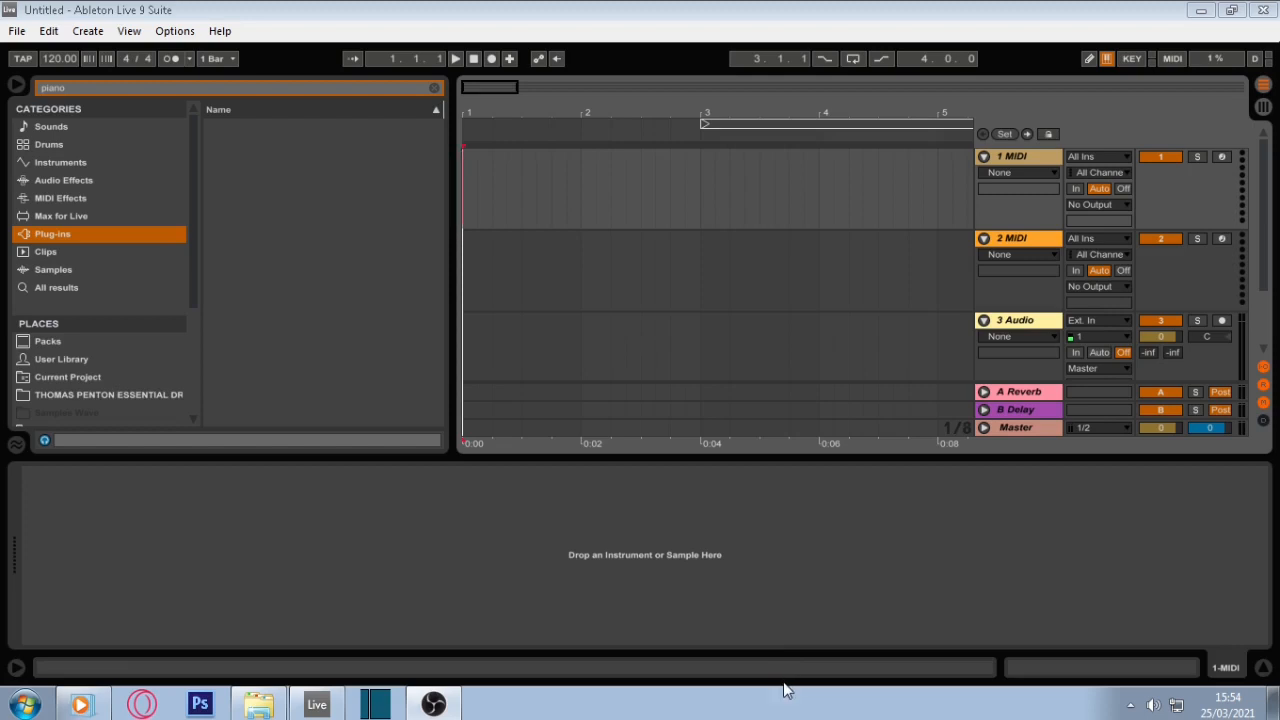
# Step: Set the arrangement loop to the four bars from bar 1 to bar 5
pyautogui.moveTo(598, 106); pyautogui.dragTo(516, 111)
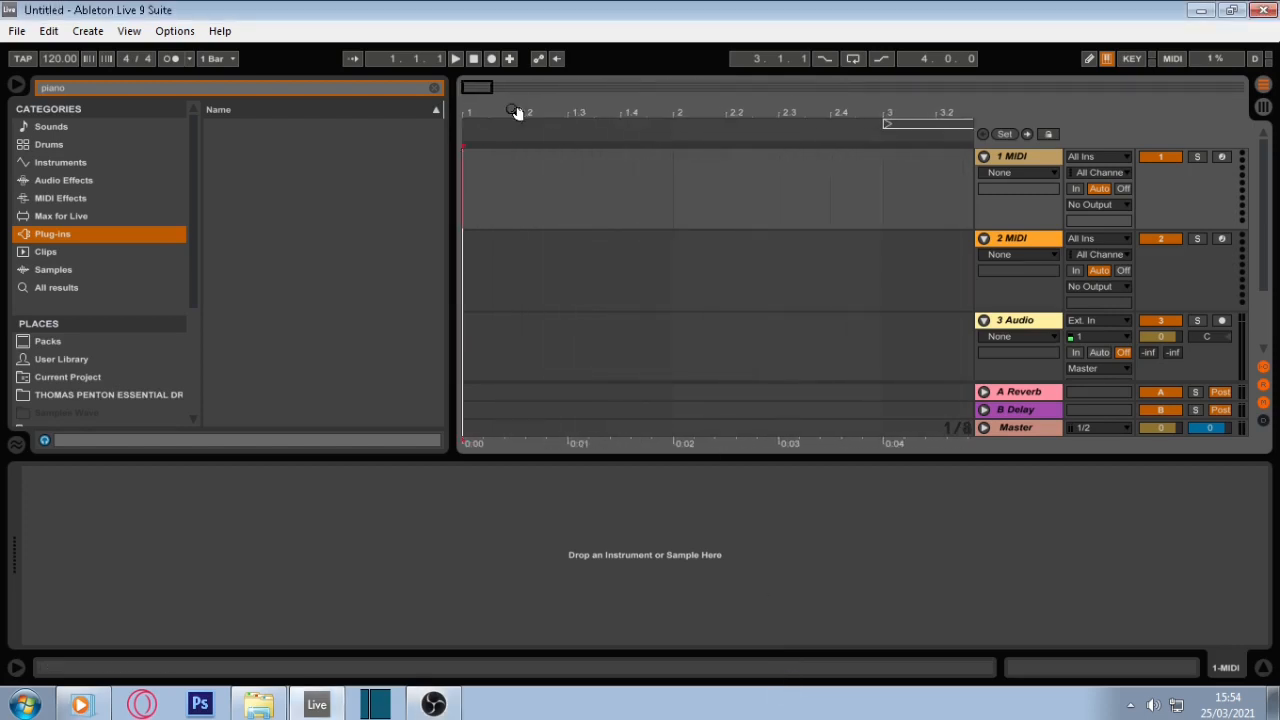
pyautogui.moveTo(951, 105); pyautogui.dragTo(950, 98)
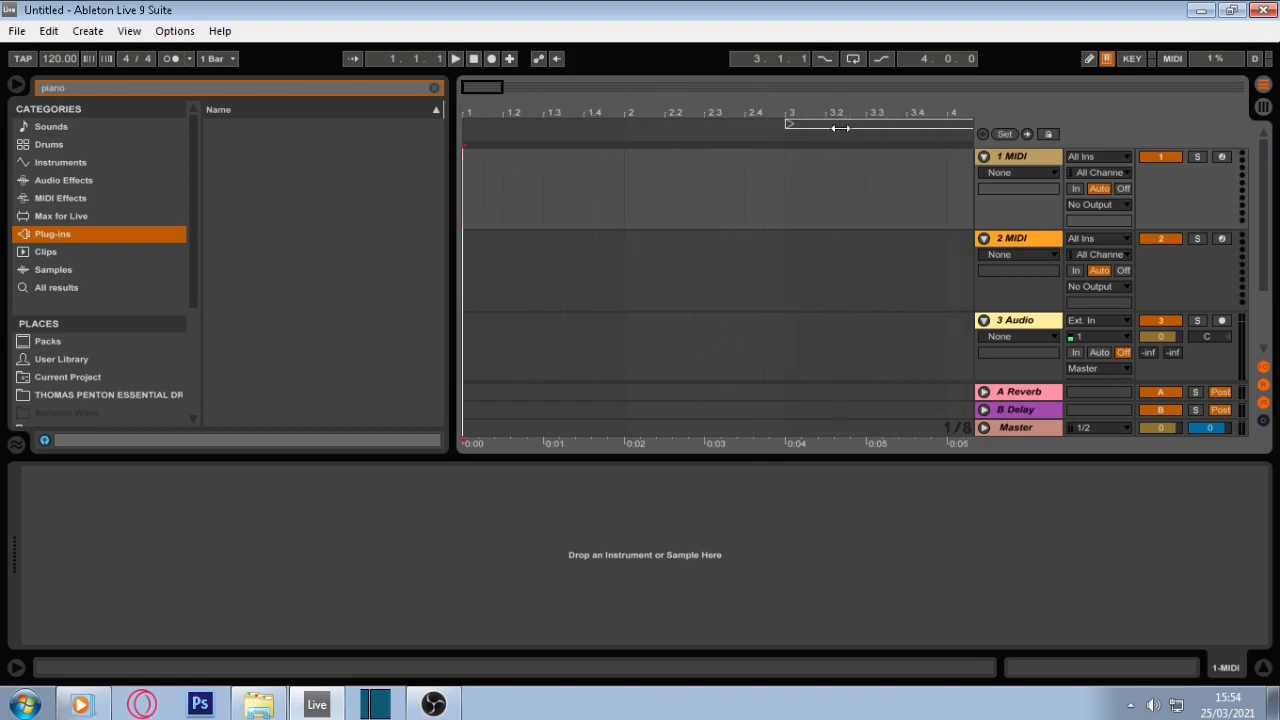
pyautogui.moveTo(840, 128); pyautogui.dragTo(498, 94)
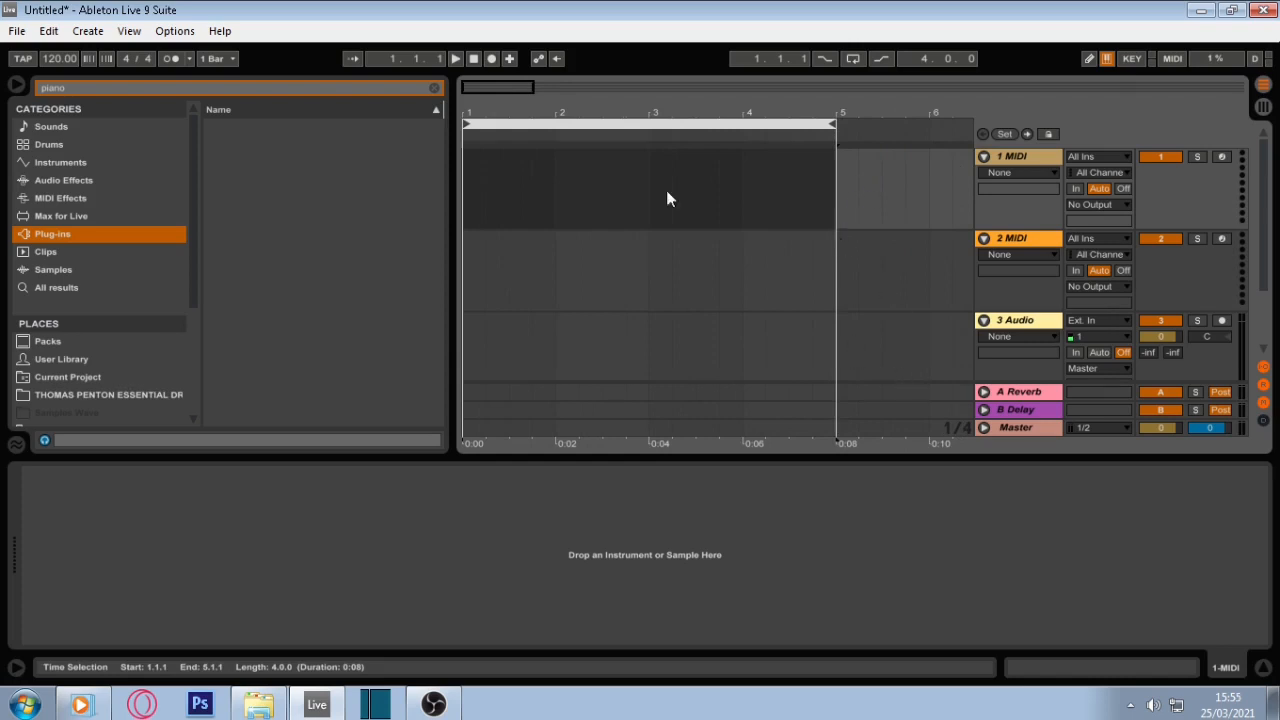
pyautogui.moveTo(480, 124)
pyautogui.mouseDown()
pyautogui.moveTo(680, 245)
pyautogui.moveTo(480, 145)
pyautogui.moveTo(489, 102)
pyautogui.mouseUp()
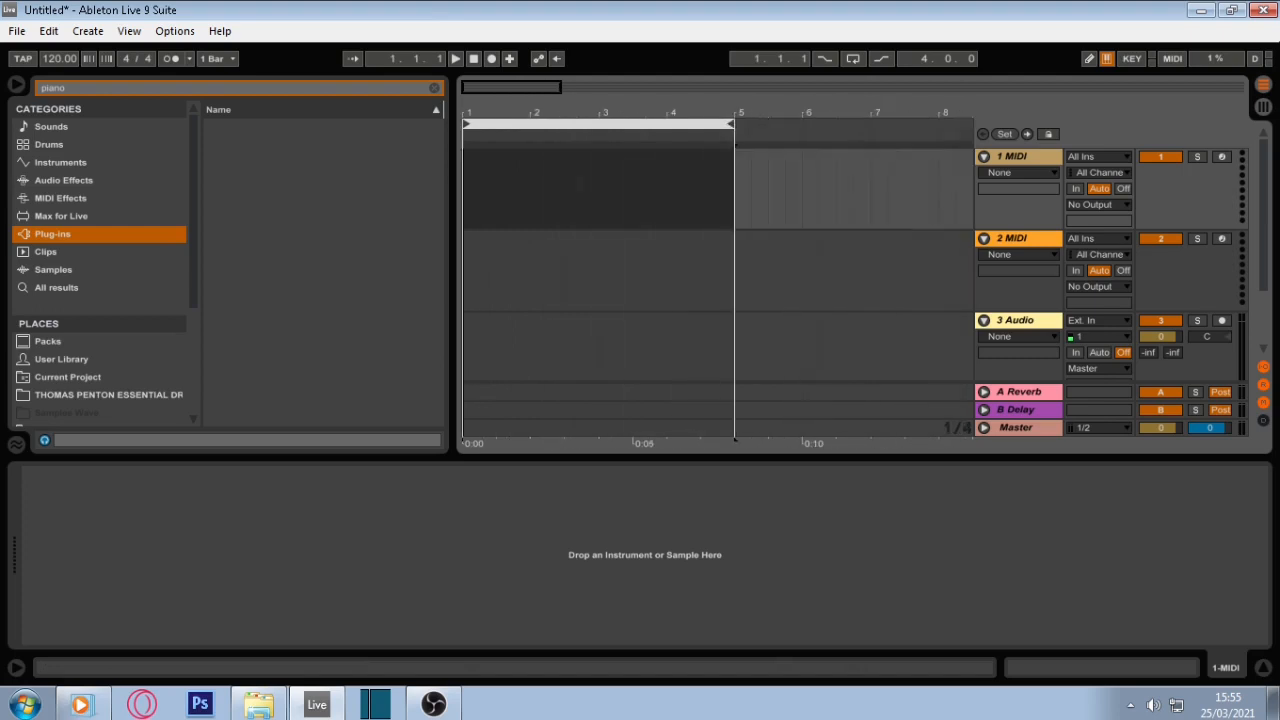
# Step: Look through the piano search results by category, from all results and effects to Instruments
pyautogui.click(89, 286)
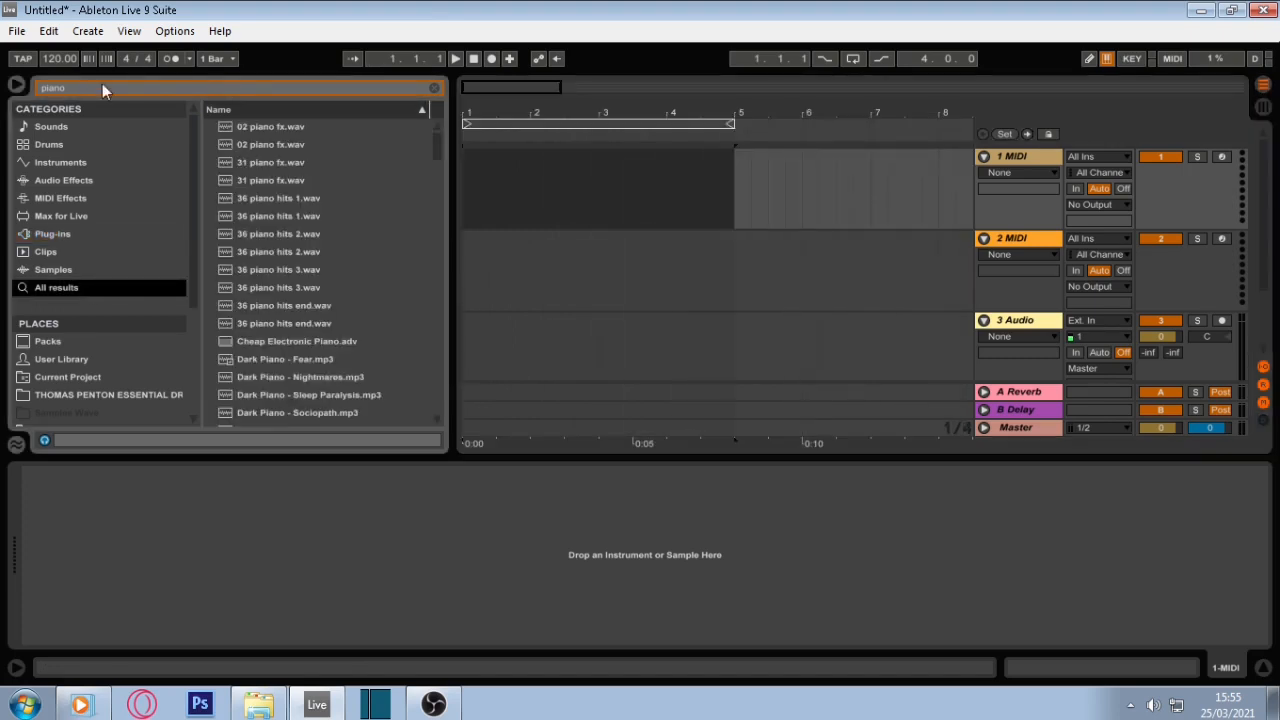
pyautogui.click(63, 166)
pyautogui.click(64, 218)
pyautogui.click(63, 232)
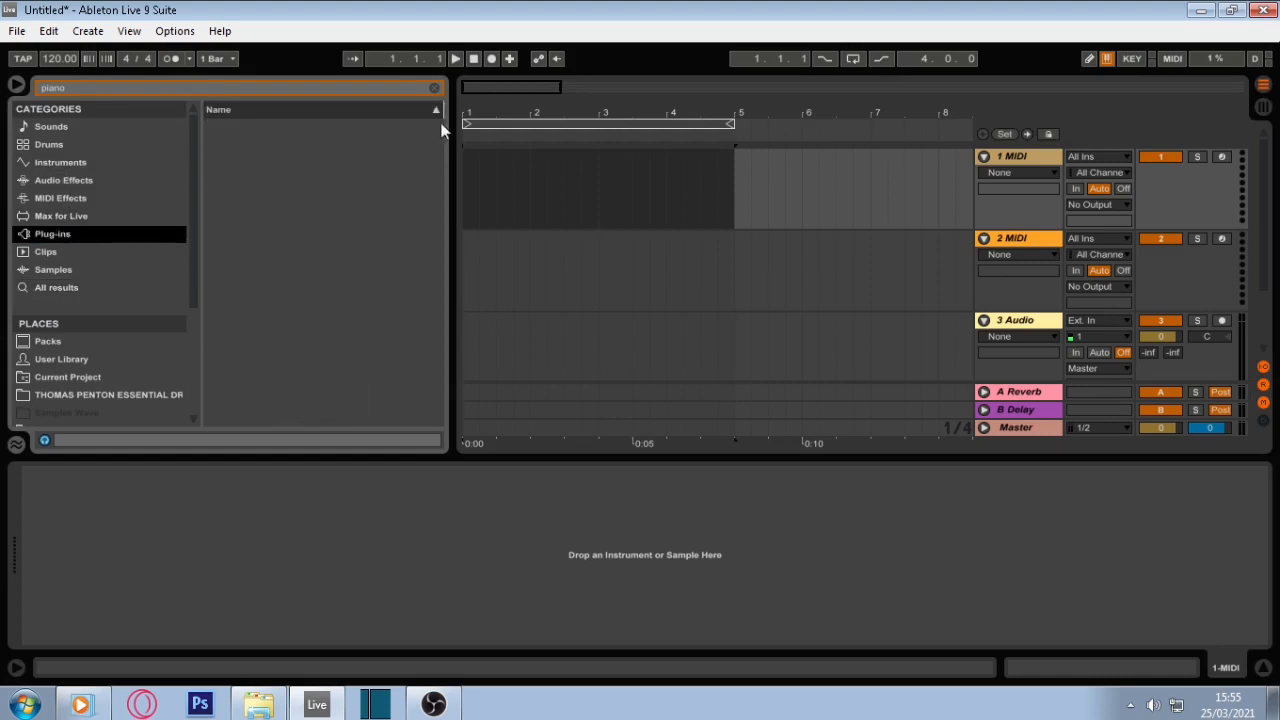
pyautogui.click(82, 196)
pyautogui.click(79, 184)
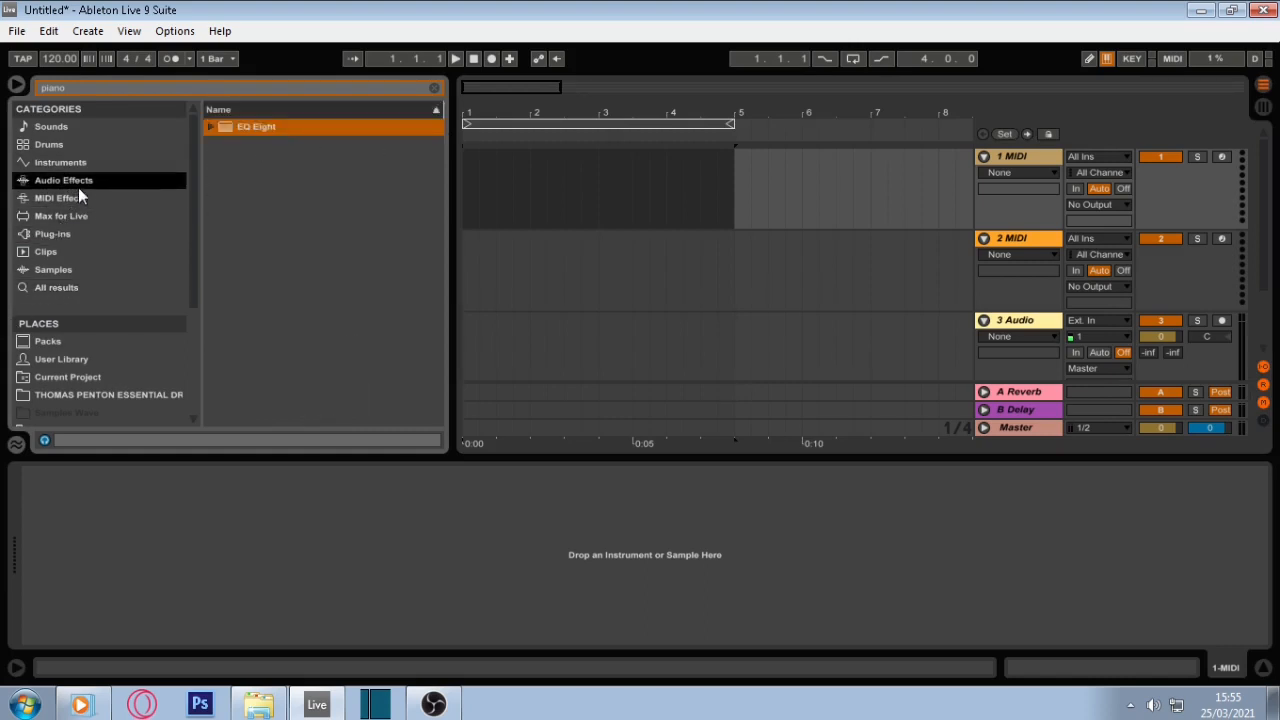
pyautogui.click(75, 199)
pyautogui.click(76, 181)
pyautogui.click(77, 165)
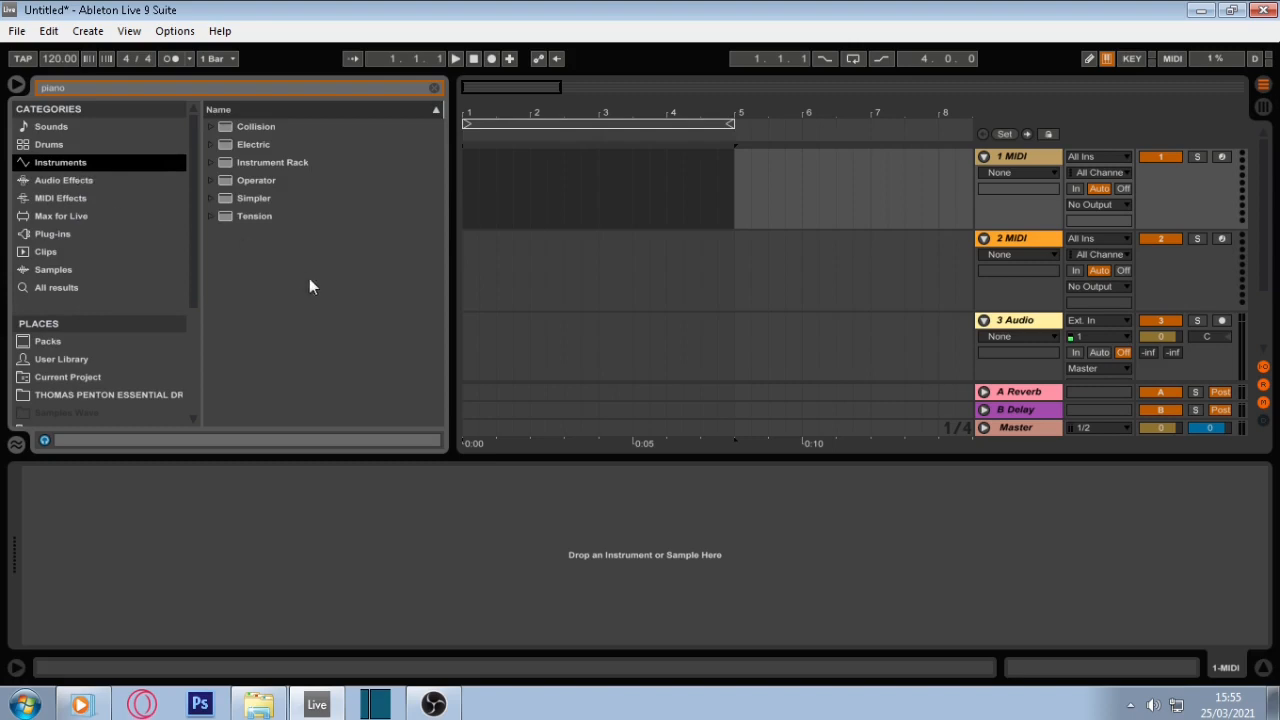
# Step: Audition Simpler's Piano & Keys presets and load Grand Piano.adg onto the first MIDI track
pyautogui.click(246, 197)
pyautogui.click(212, 199)
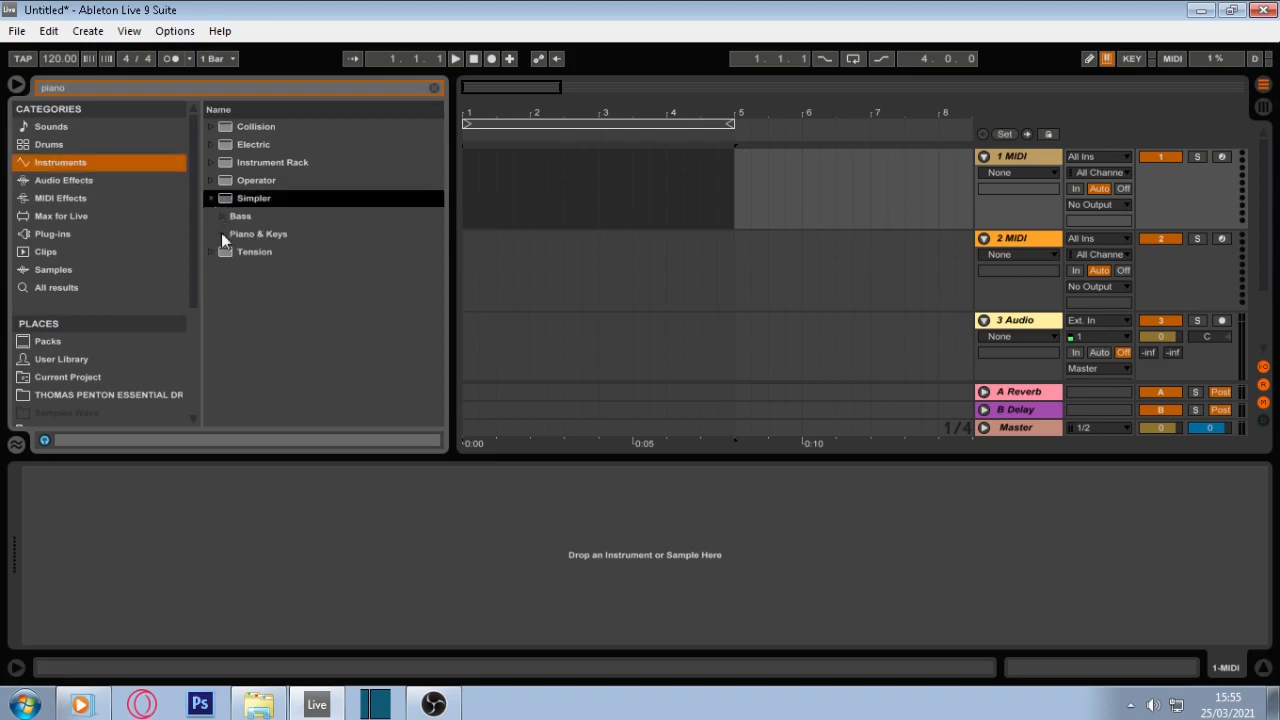
pyautogui.click(221, 234)
pyautogui.click(262, 289)
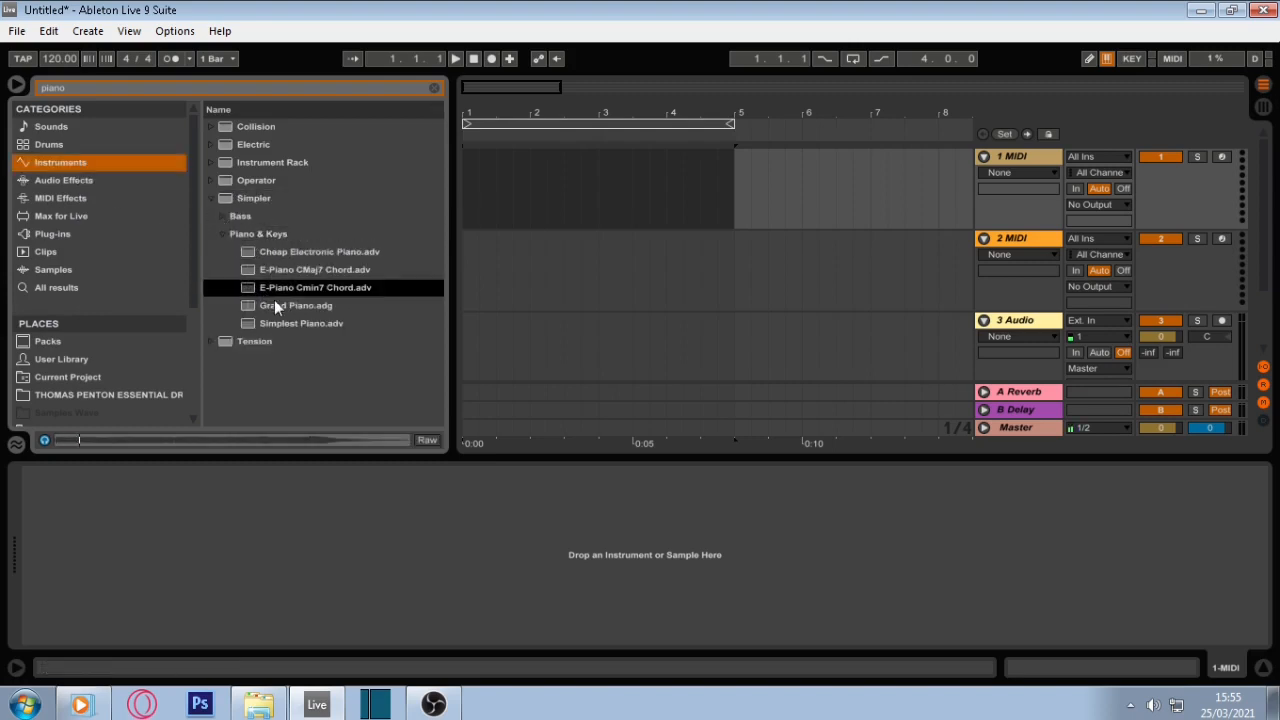
pyautogui.click(277, 307)
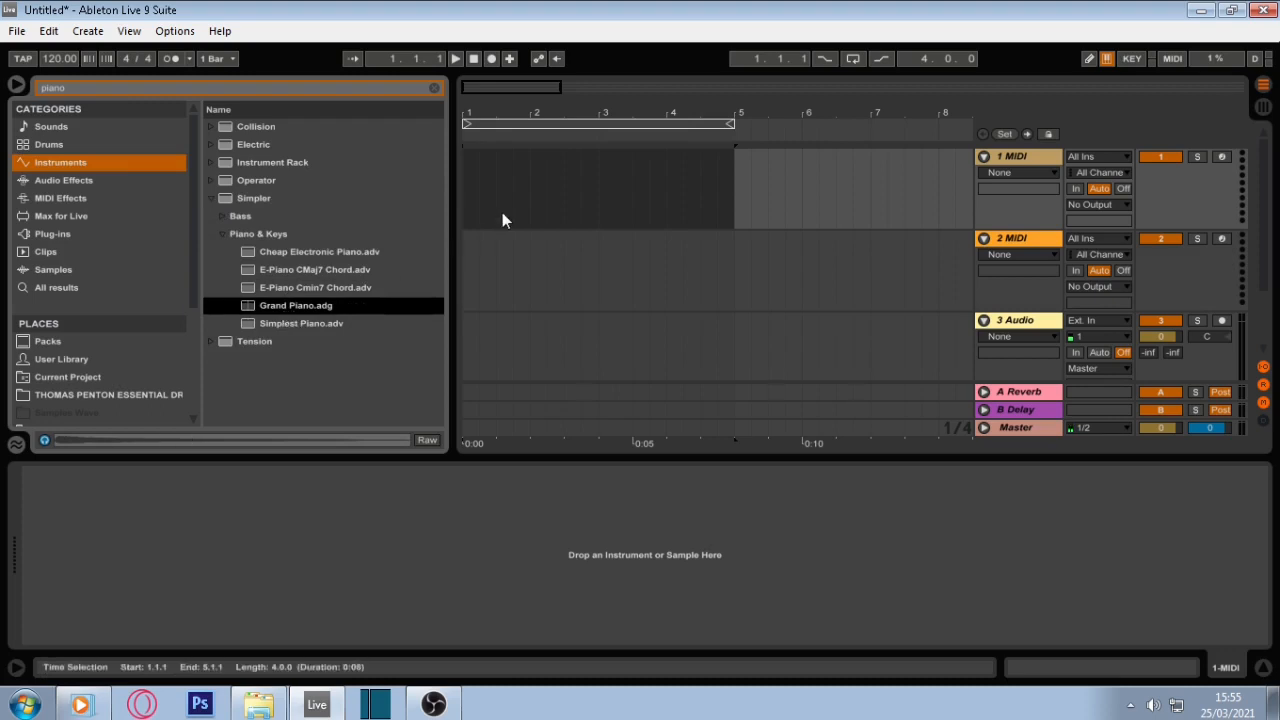
pyautogui.moveTo(598, 194); pyautogui.dragTo(598, 194)
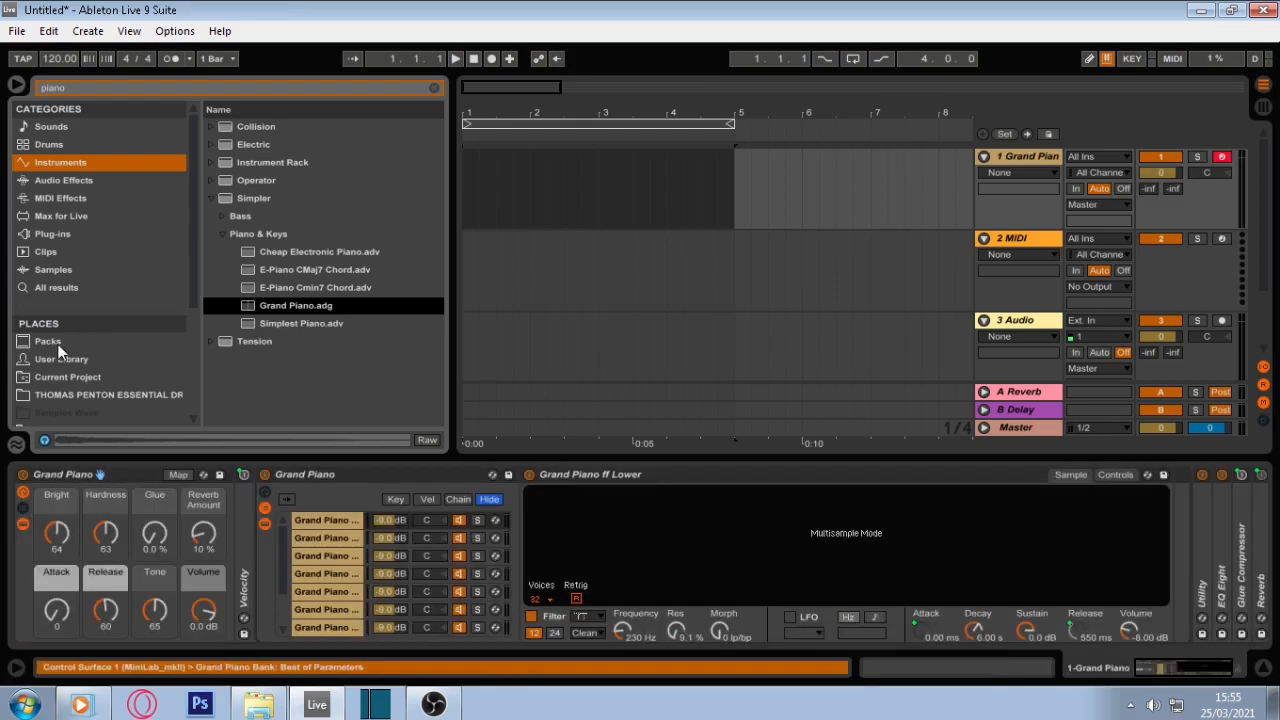
# Step: Insert an empty four-bar MIDI clip on the Grand Piano track from bar 1 to bar 5
pyautogui.moveTo(731, 167); pyautogui.dragTo(428, 172)
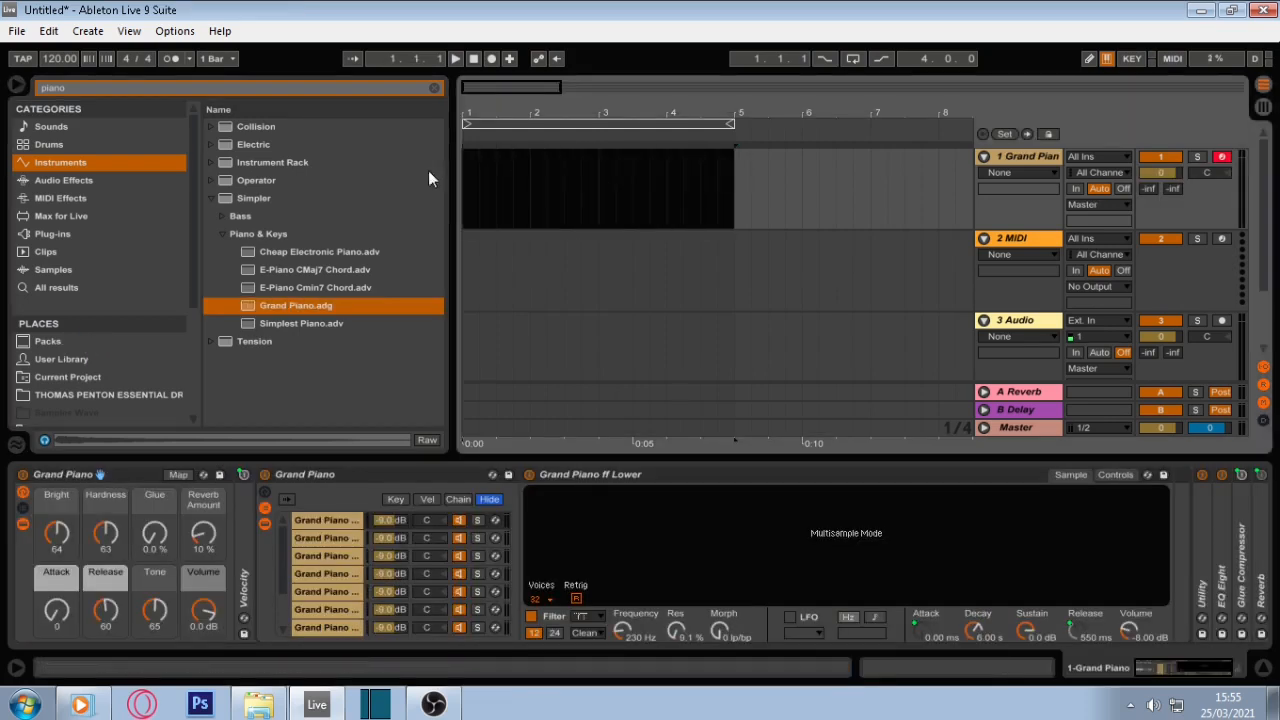
pyautogui.rightClick(570, 204)
pyautogui.click(627, 301)
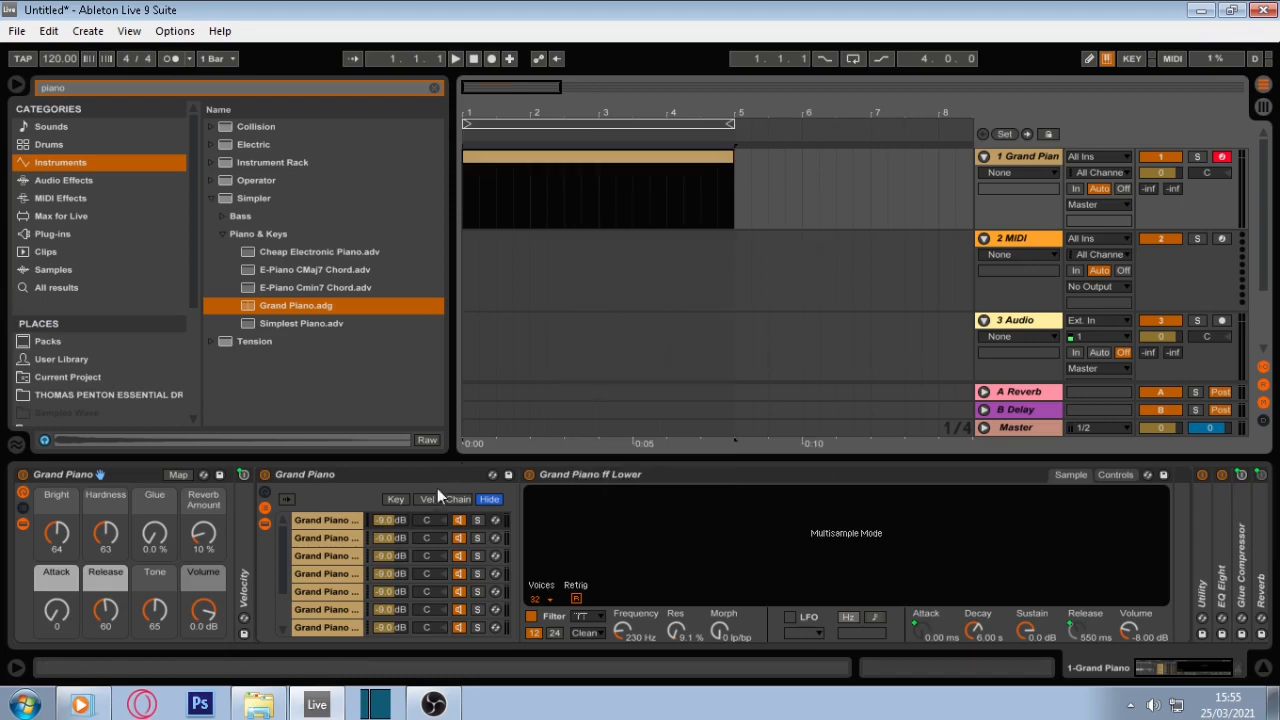
pyautogui.click(97, 711)
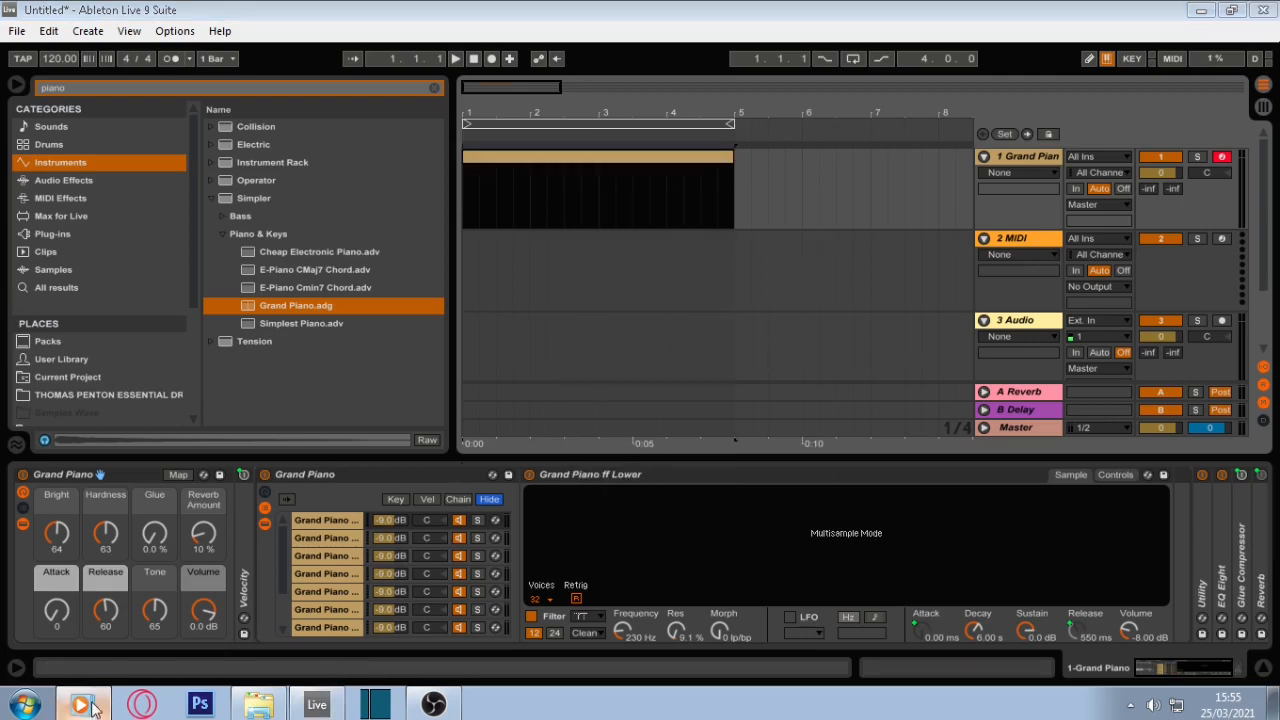
# Step: Open the new clip in the note editor and draw a one-beat C2 note at its start
pyautogui.click(476, 165)
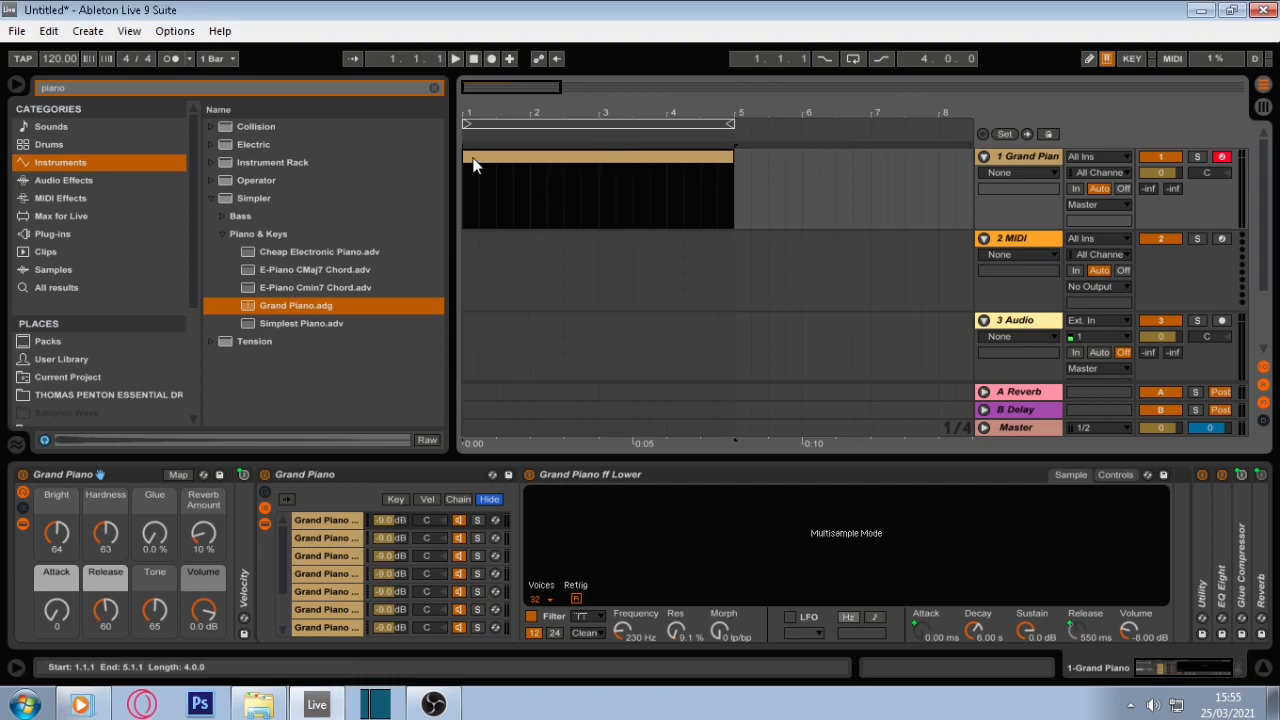
pyautogui.doubleClick(474, 161)
pyautogui.moveTo(322, 422)
pyautogui.mouseDown()
pyautogui.moveTo(358, 38)
pyautogui.moveTo(320, 320)
pyautogui.moveTo(339, 419)
pyautogui.mouseUp()
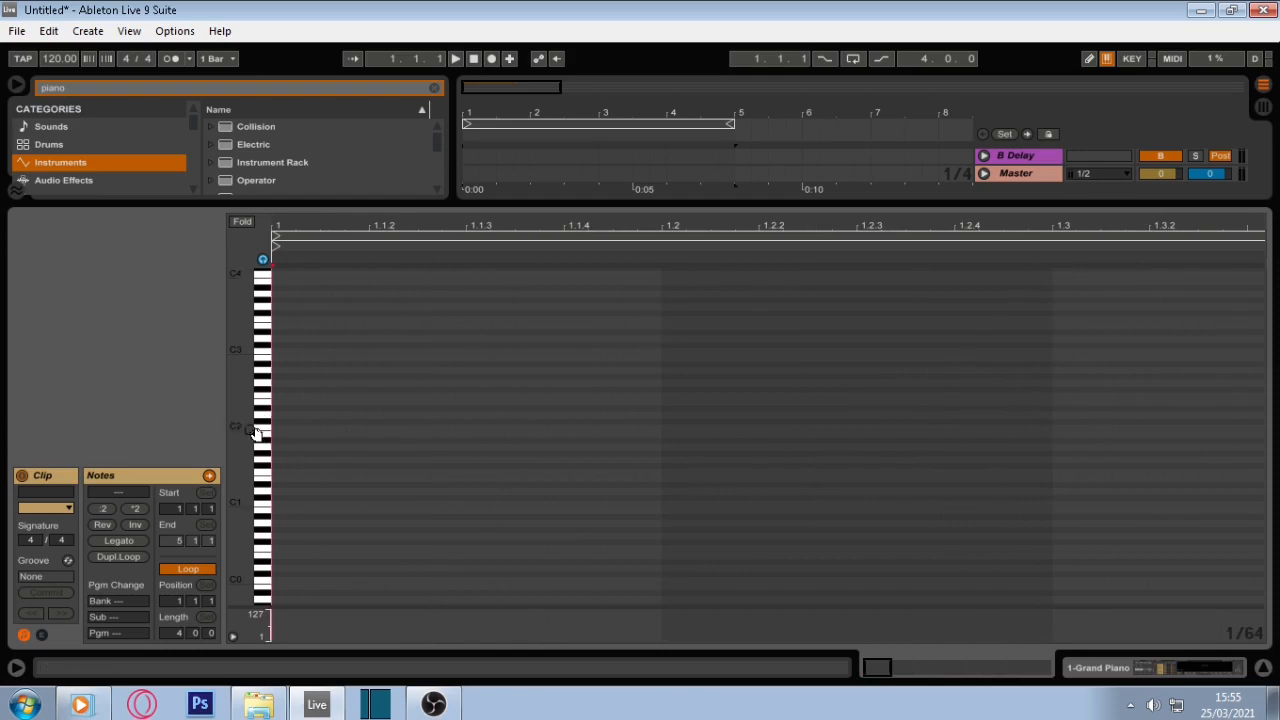
pyautogui.moveTo(252, 431)
pyautogui.mouseDown()
pyautogui.moveTo(262, 425)
pyautogui.moveTo(236, 400)
pyautogui.moveTo(258, 335)
pyautogui.moveTo(262, 433)
pyautogui.moveTo(276, 433)
pyautogui.moveTo(238, 430)
pyautogui.mouseUp()
pyautogui.doubleClick(286, 349)
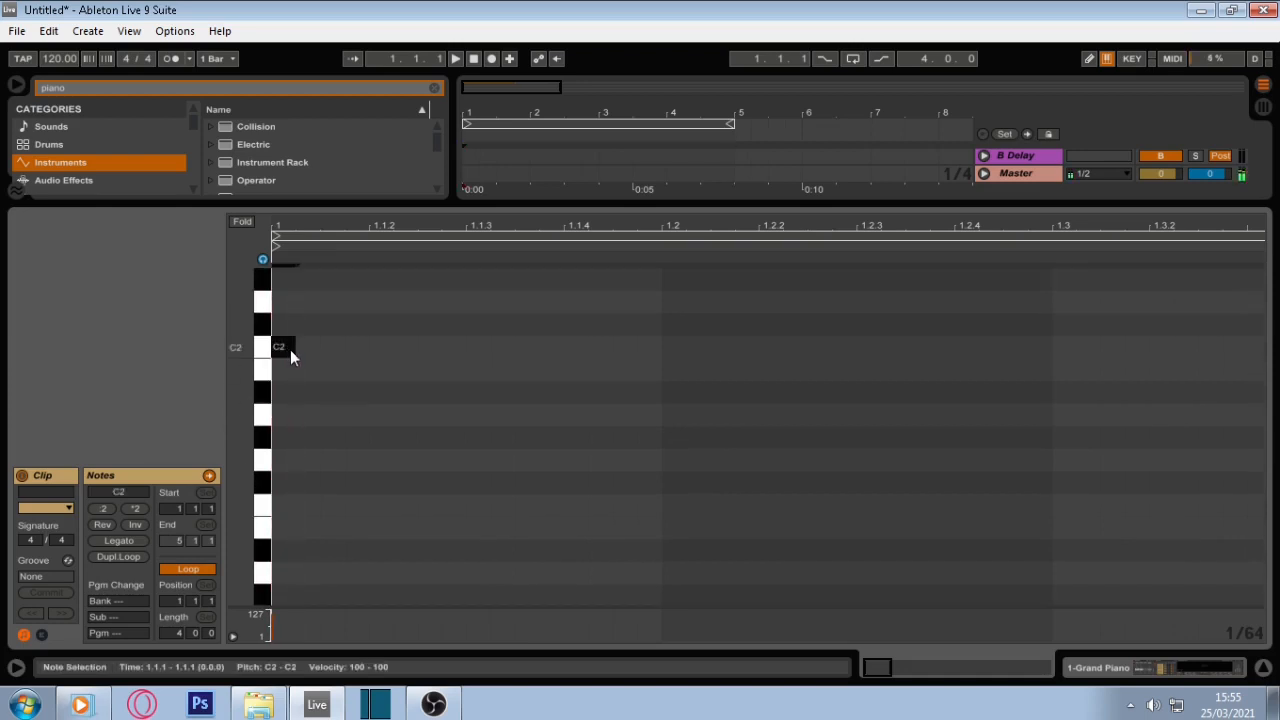
pyautogui.moveTo(290, 349); pyautogui.dragTo(663, 349)
# Step: Extend the C2 note to the end of bar 1 and play the clip back
pyautogui.scroll(1, 583, 364)
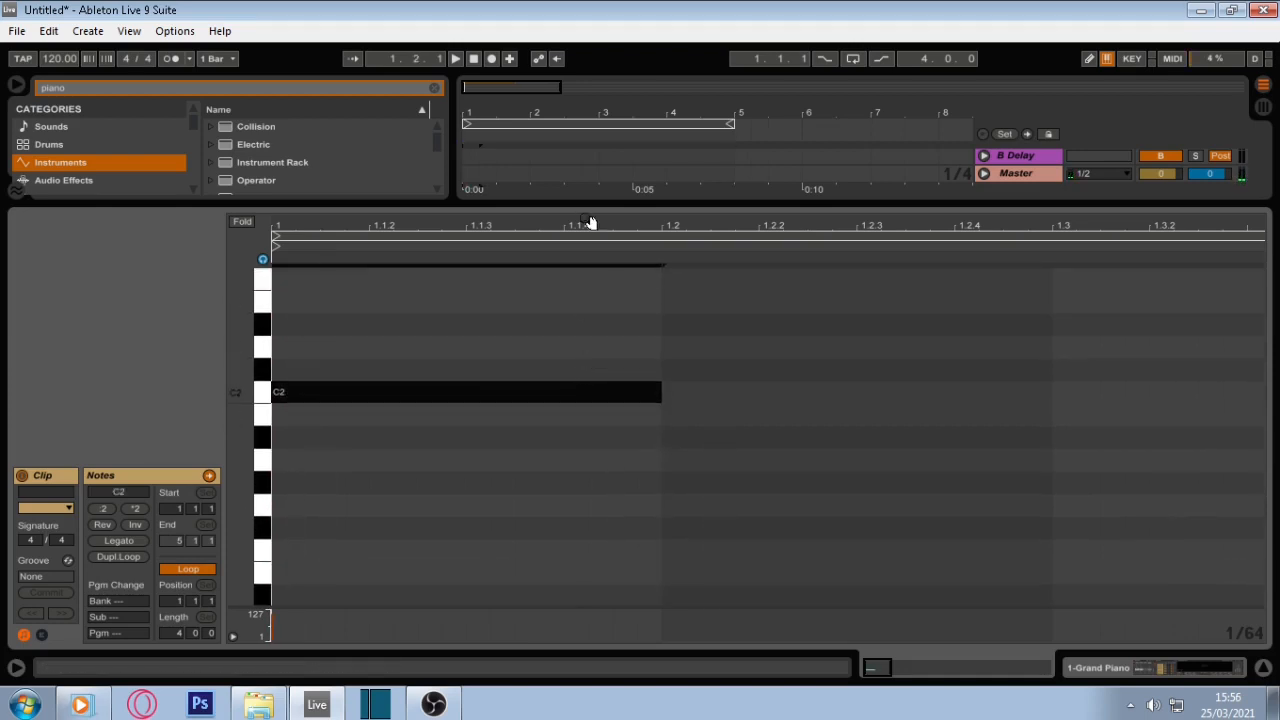
pyautogui.moveTo(580, 207); pyautogui.dragTo(540, 310)
pyautogui.moveTo(659, 491); pyautogui.dragTo(705, 503)
pyautogui.press('space')
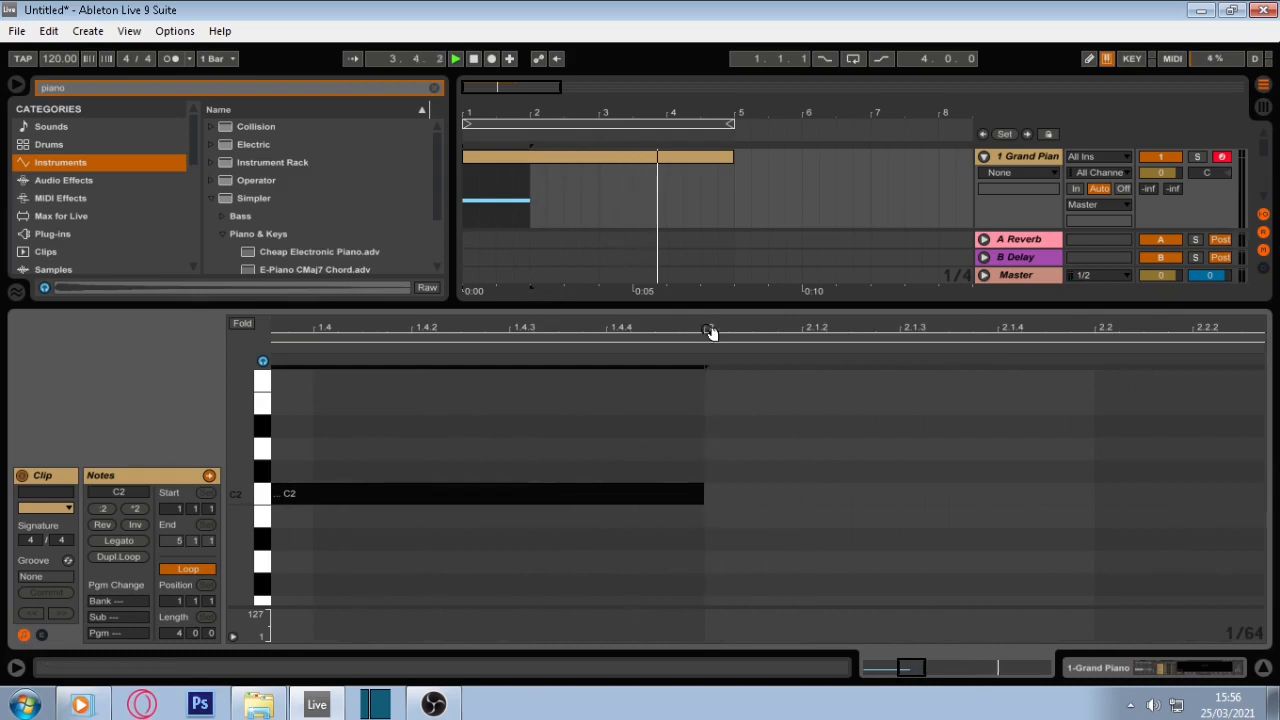
pyautogui.moveTo(712, 332); pyautogui.dragTo(640, 215)
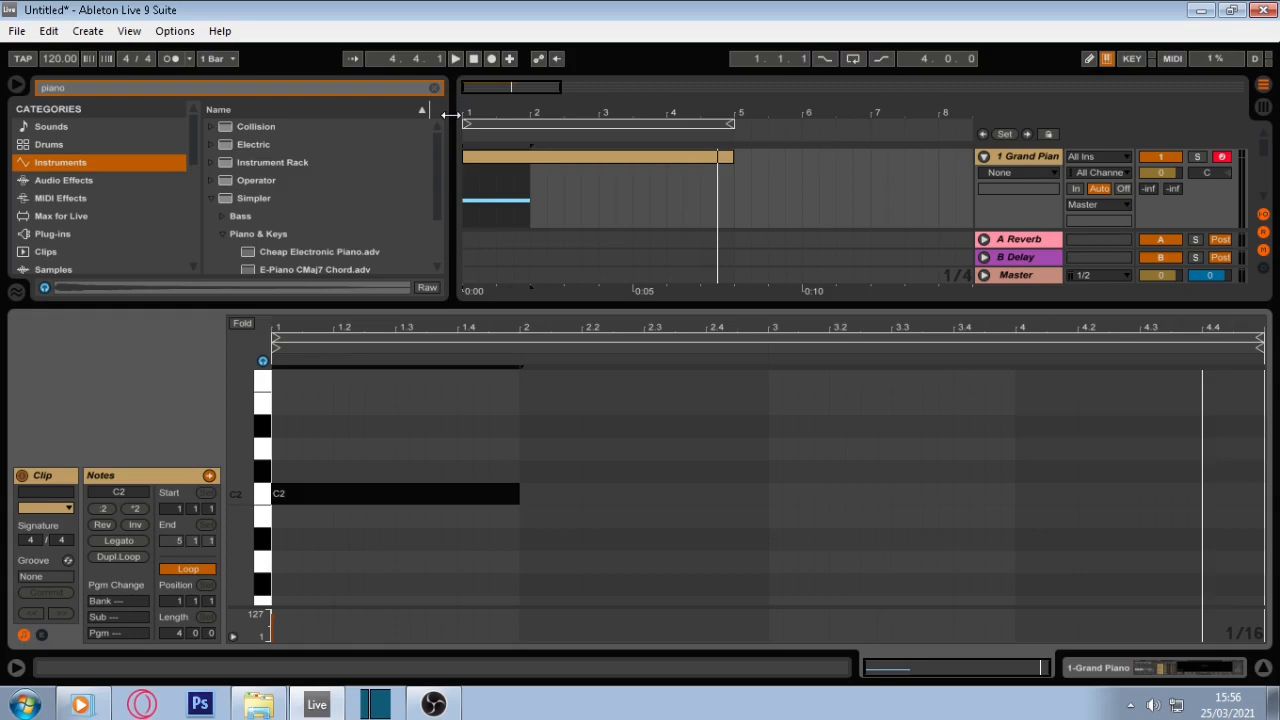
# Step: Add a one-bar D2 note above C2 at the start of the clip
pyautogui.scroll(2, 369, 419)
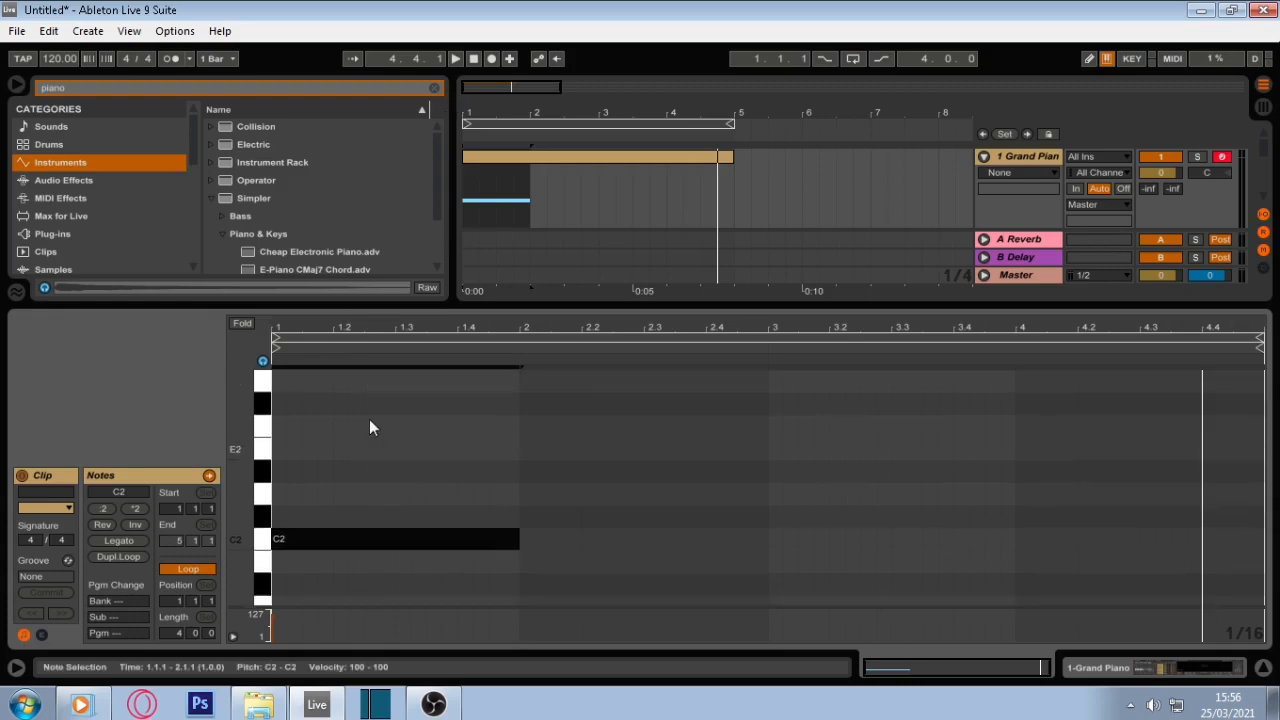
pyautogui.doubleClick(279, 500)
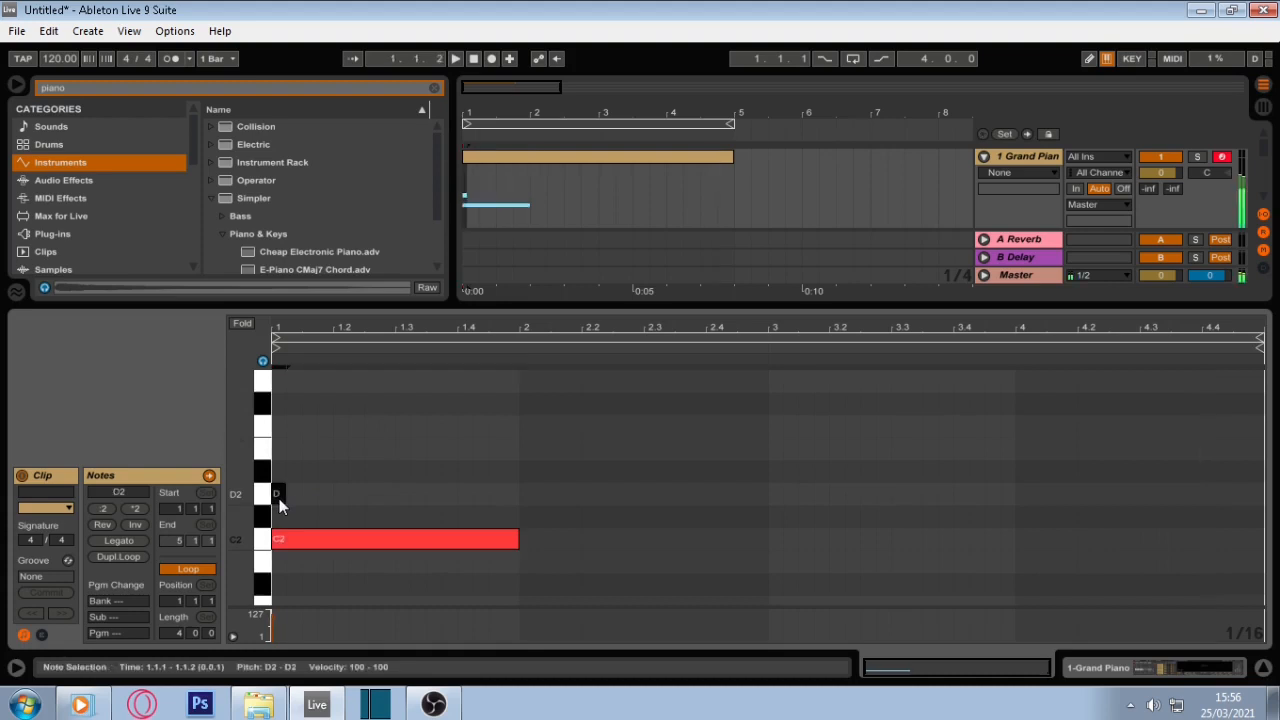
pyautogui.moveTo(284, 497); pyautogui.dragTo(519, 497)
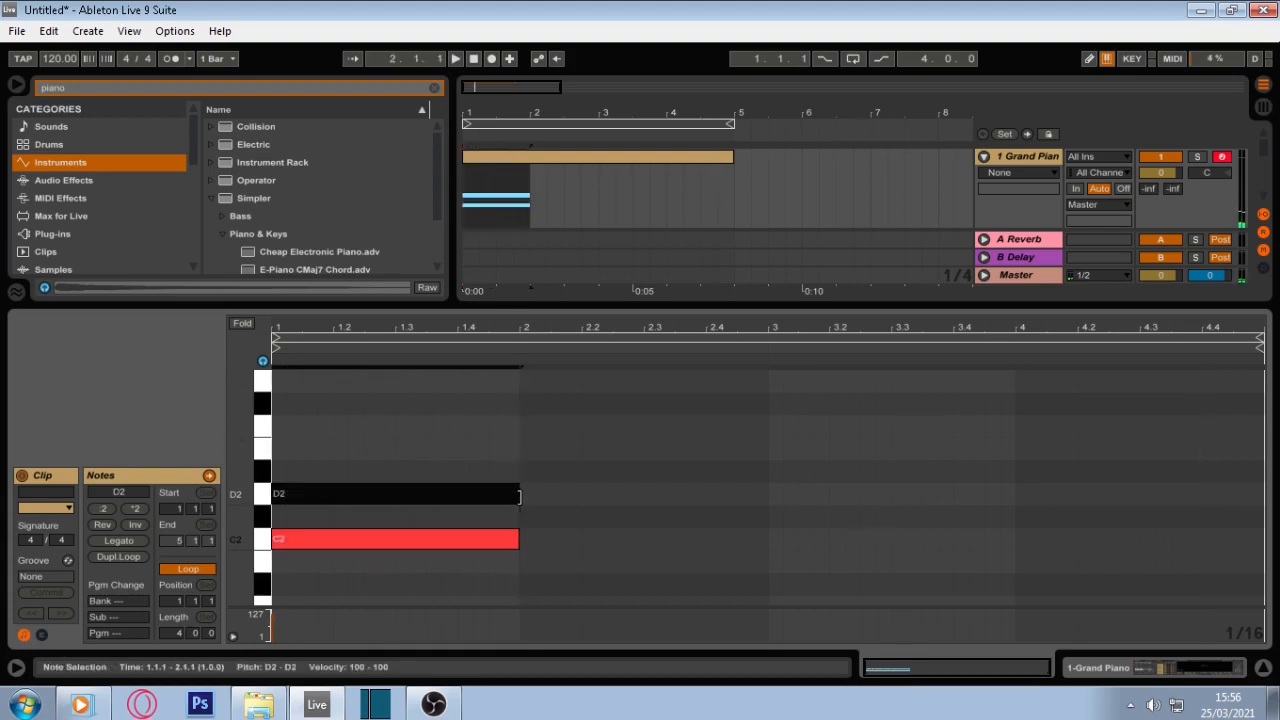
# Step: Audition the E2 key and add a one-bar E2 note at the start of the clip
pyautogui.hotkey('alt', 'Tab')
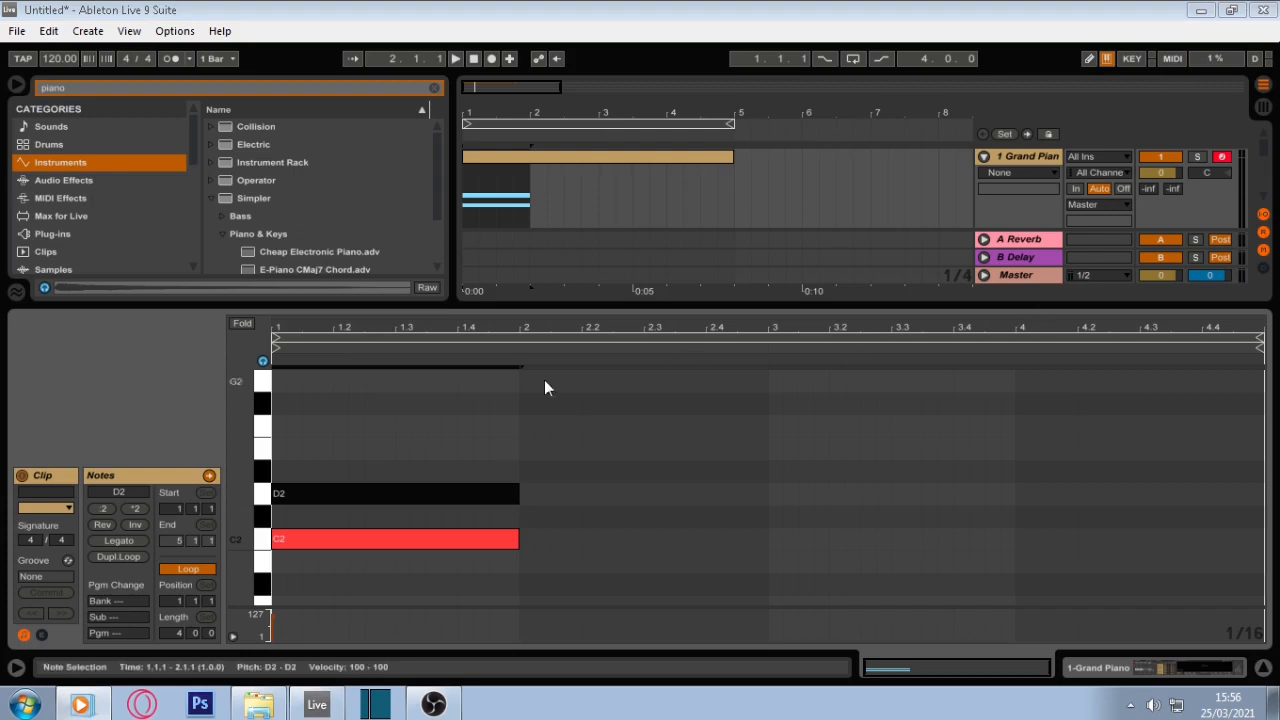
pyautogui.click(263, 455)
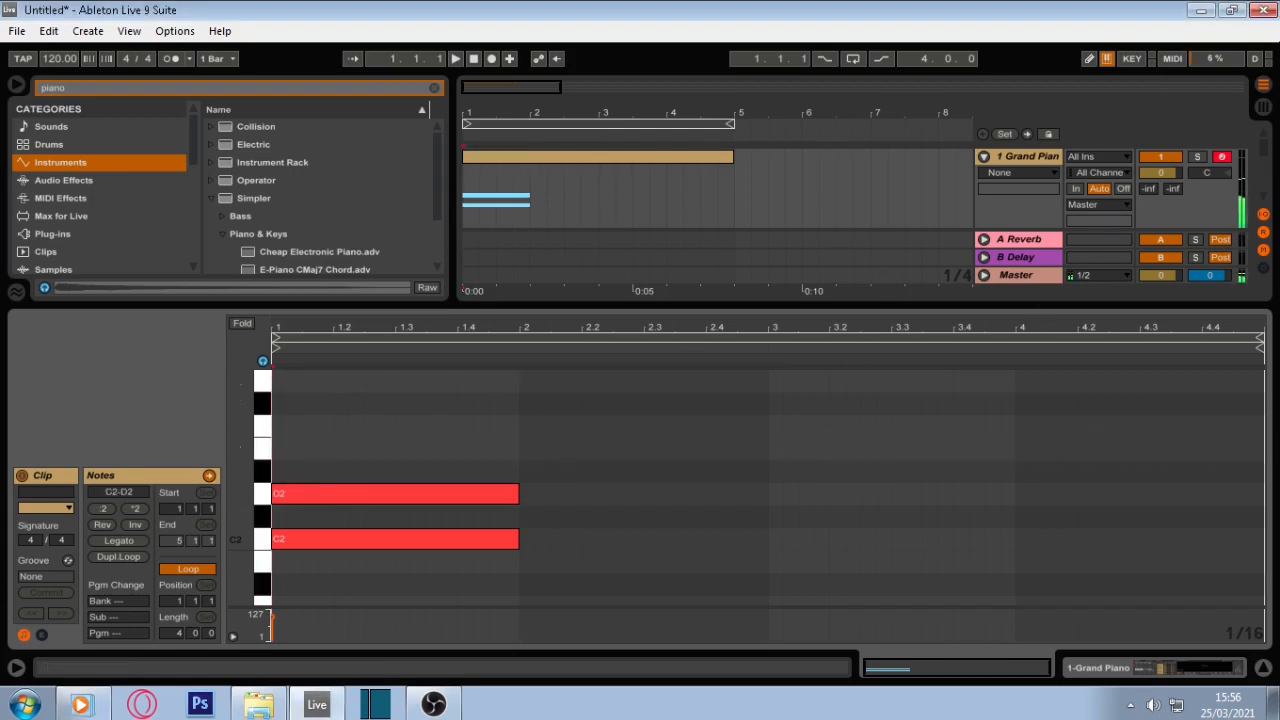
pyautogui.hotkey('alt', 'Tab')
pyautogui.hotkey('alt', 'Tab')
pyautogui.click(263, 452)
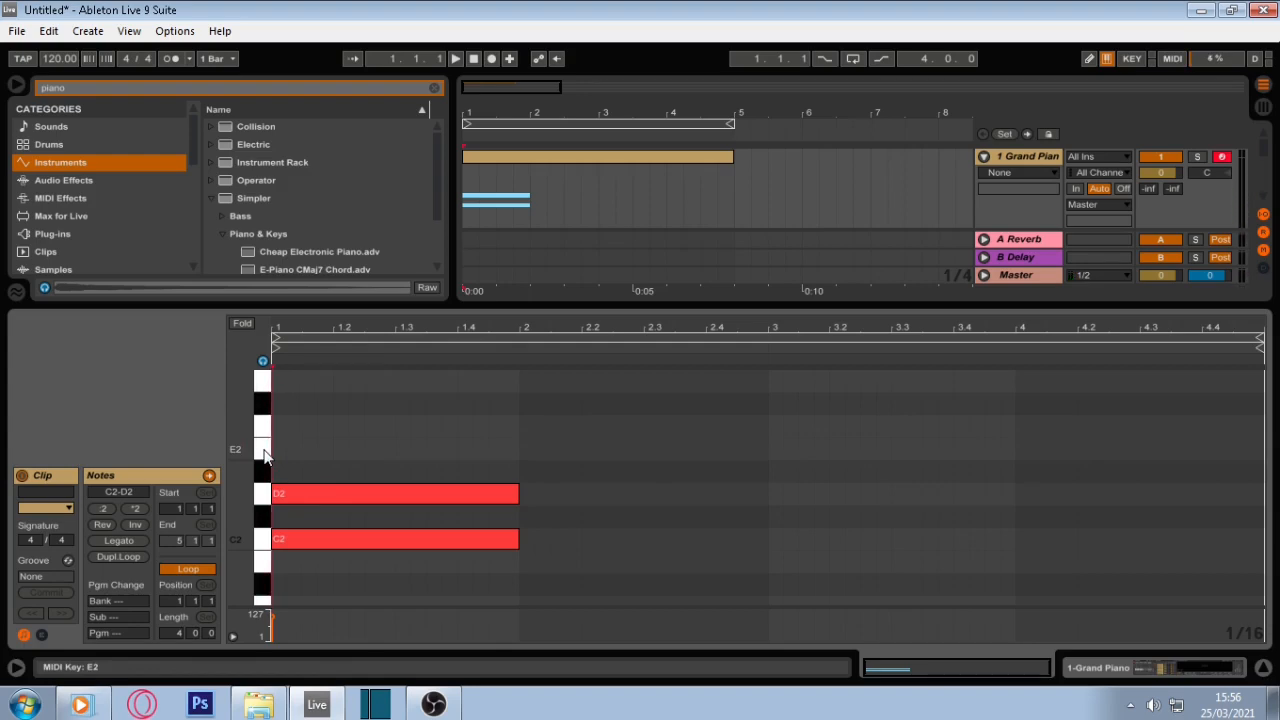
pyautogui.click(283, 455)
pyautogui.doubleClick(281, 454)
pyautogui.moveTo(282, 450); pyautogui.dragTo(517, 448)
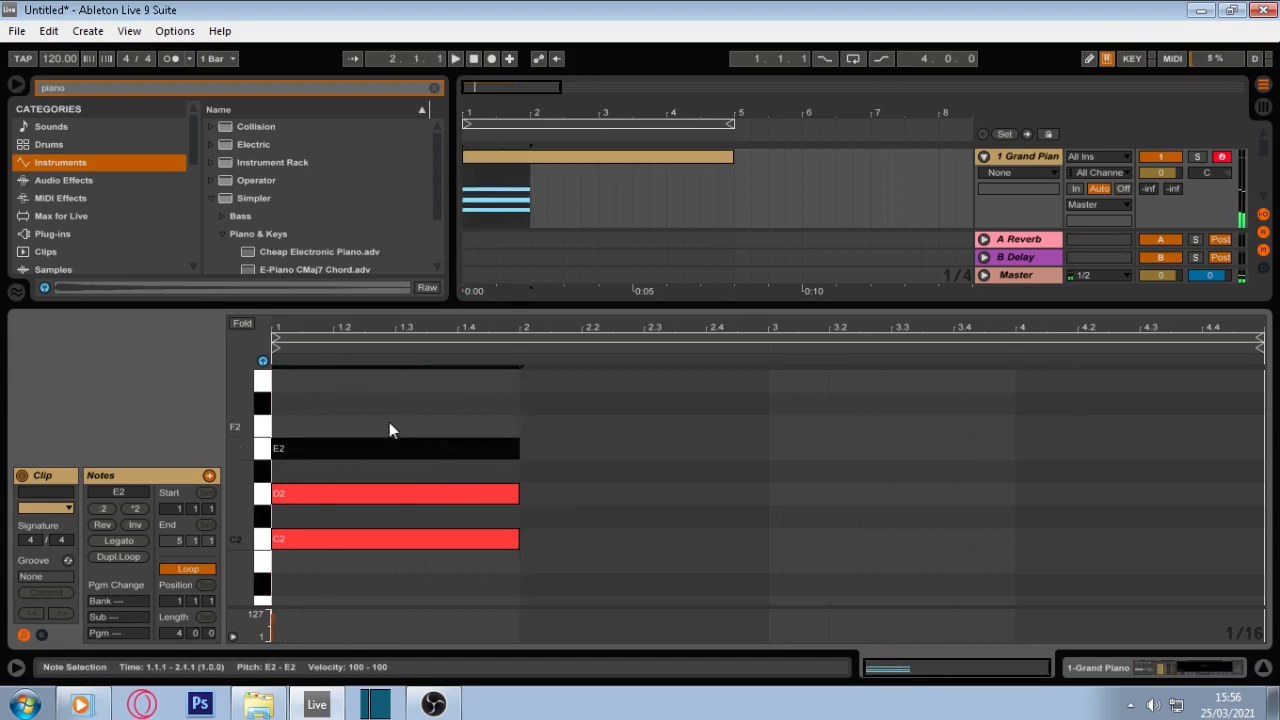
# Step: Add one-bar F2 and G2 notes at the start of the clip, stacked above E2
pyautogui.click(284, 426)
pyautogui.doubleClick(285, 427)
pyautogui.moveTo(290, 429); pyautogui.dragTo(514, 429)
pyautogui.scroll(1, 373, 432)
pyautogui.click(280, 404)
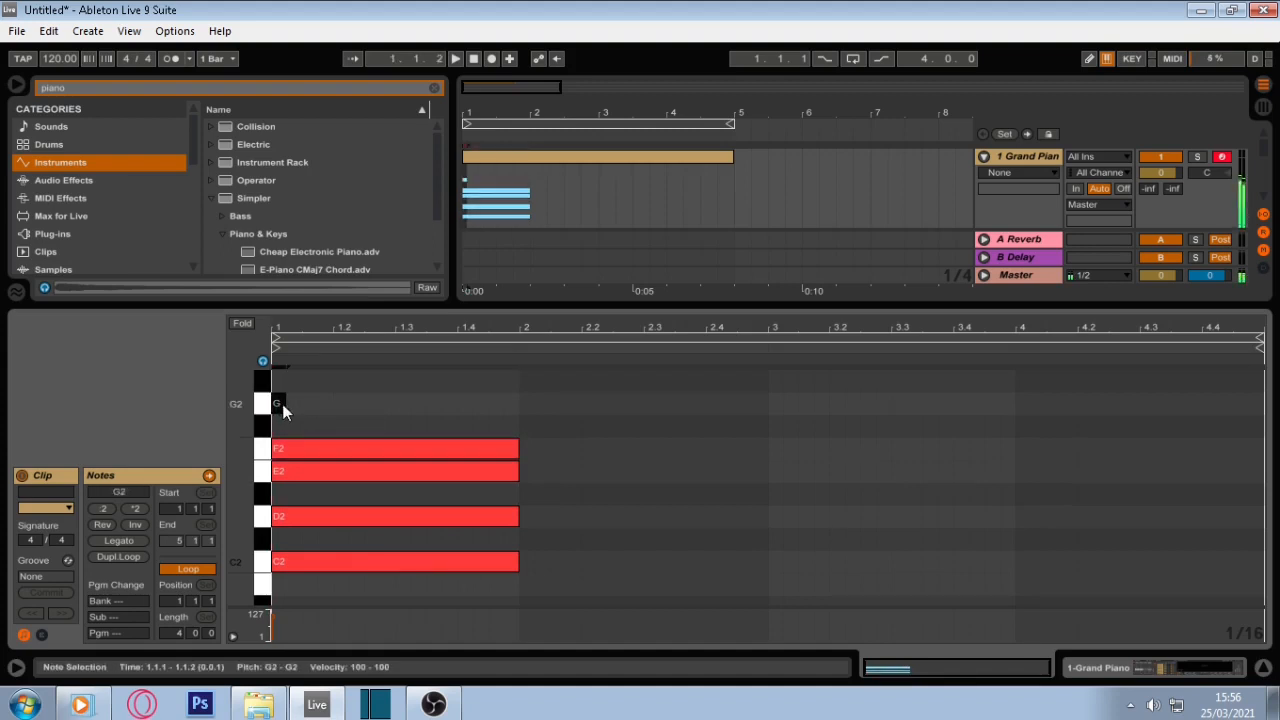
pyautogui.doubleClick(282, 404)
pyautogui.moveTo(290, 404); pyautogui.dragTo(517, 404)
# Step: Add one-bar A2 and B2 notes at the start of the clip, stacked above G2
pyautogui.scroll(2, 365, 416)
pyautogui.click(274, 408)
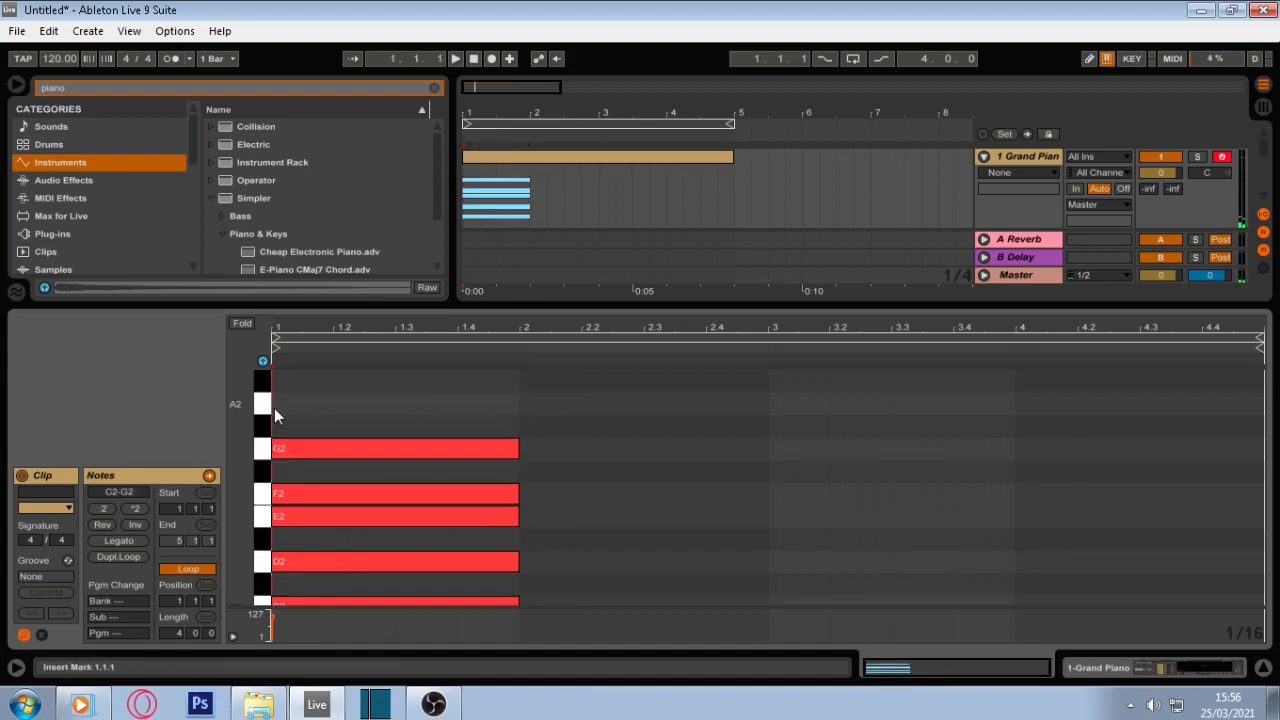
pyautogui.doubleClick(292, 404)
pyautogui.moveTo(292, 404); pyautogui.dragTo(519, 404)
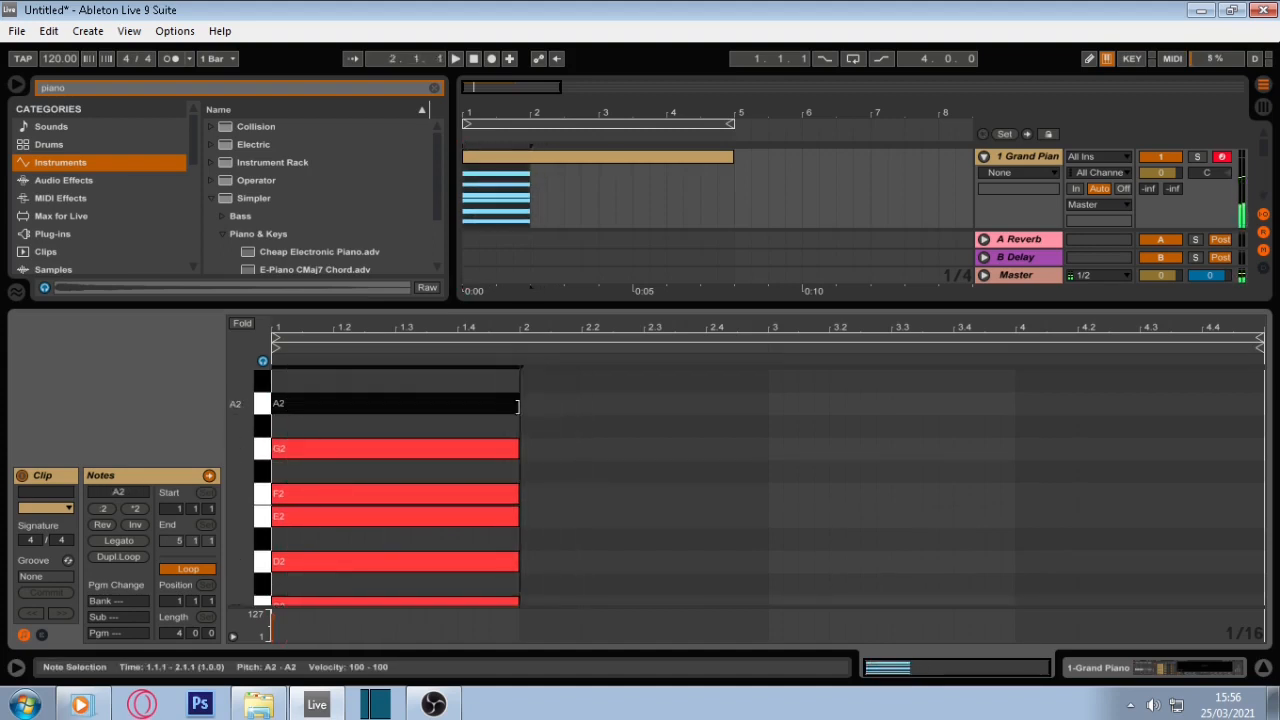
pyautogui.scroll(3, 419, 425)
pyautogui.click(276, 425)
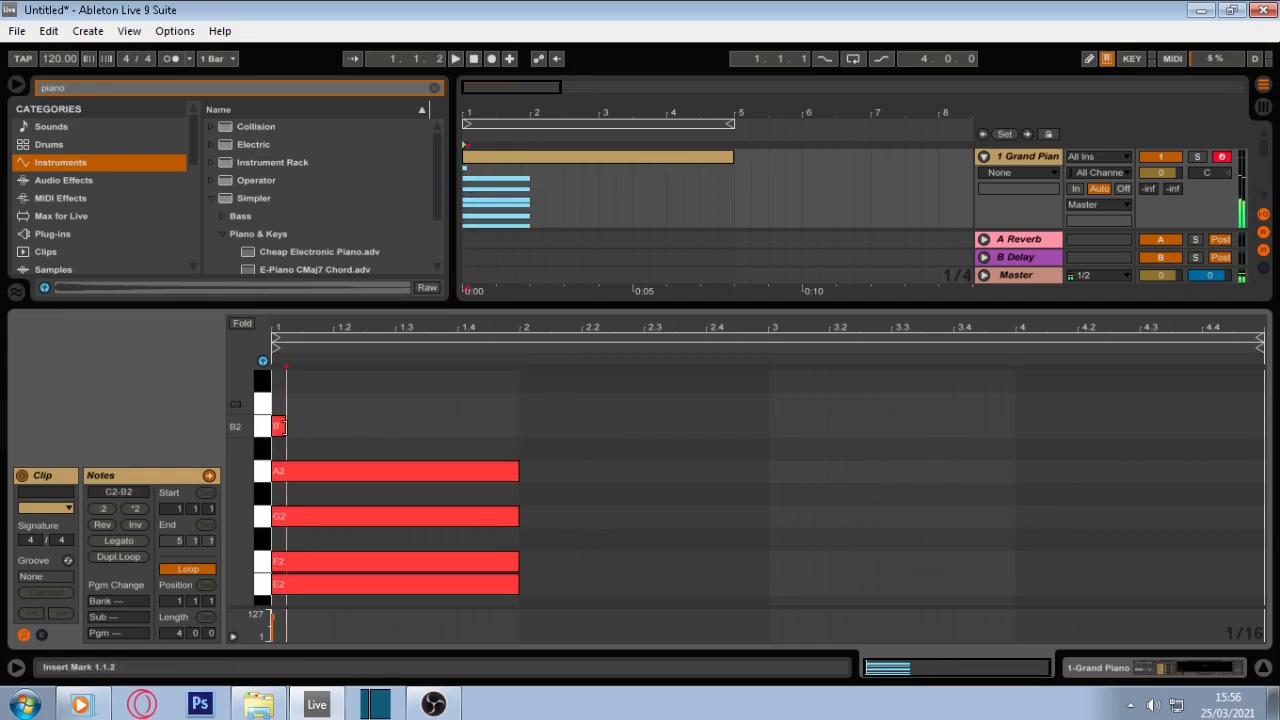
pyautogui.doubleClick(290, 426)
pyautogui.moveTo(290, 426); pyautogui.dragTo(519, 426)
# Step: Complete the octave with a one-bar C3 note at the start of the clip
pyautogui.doubleClick(282, 402)
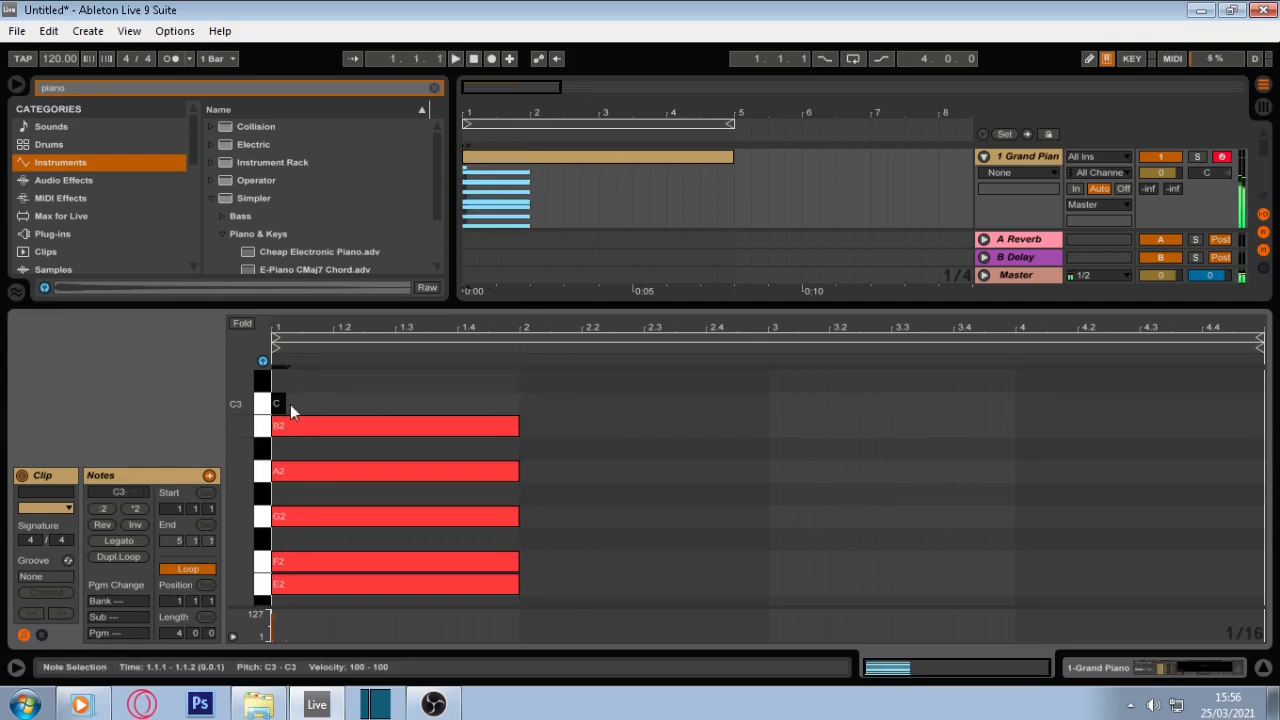
pyautogui.moveTo(290, 404); pyautogui.dragTo(382, 399)
pyautogui.moveTo(279, 404); pyautogui.dragTo(519, 404)
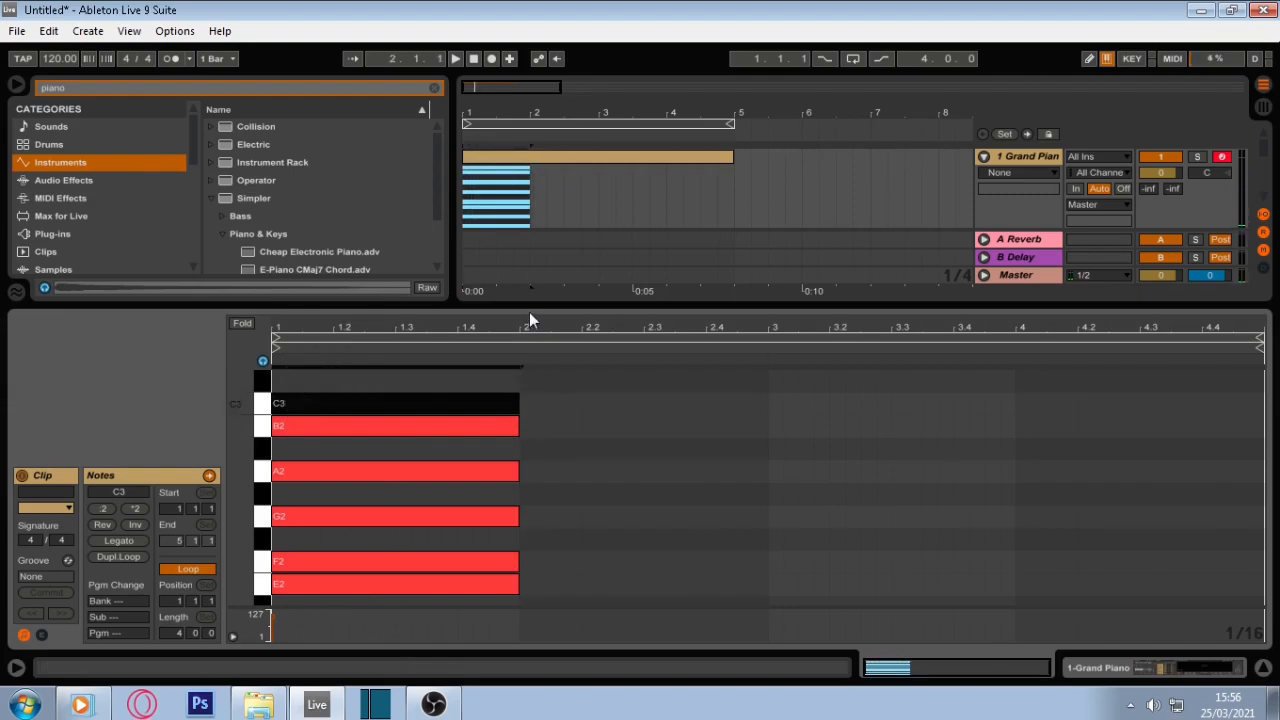
pyautogui.moveTo(529, 318); pyautogui.dragTo(534, 284)
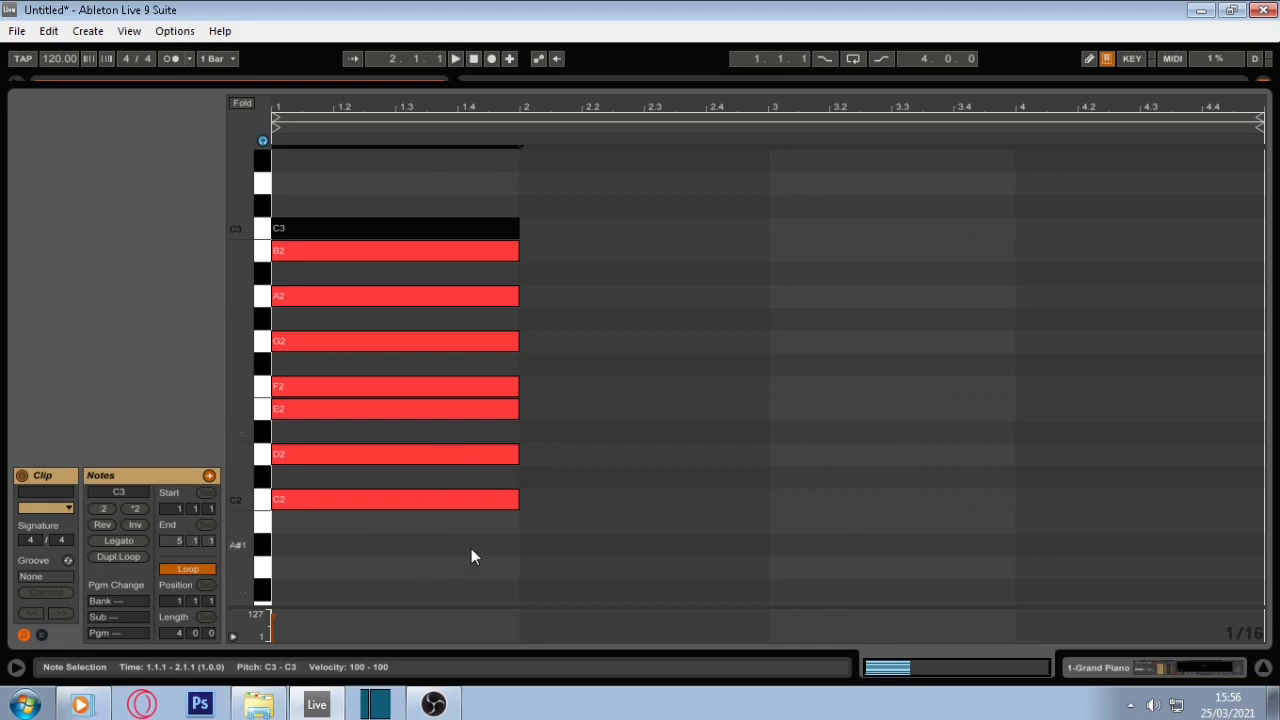
# Step: Copy the C2–C3 scale notes an octave higher to C3–C4 at the start of the clip and play them
pyautogui.scroll(1, 472, 560)
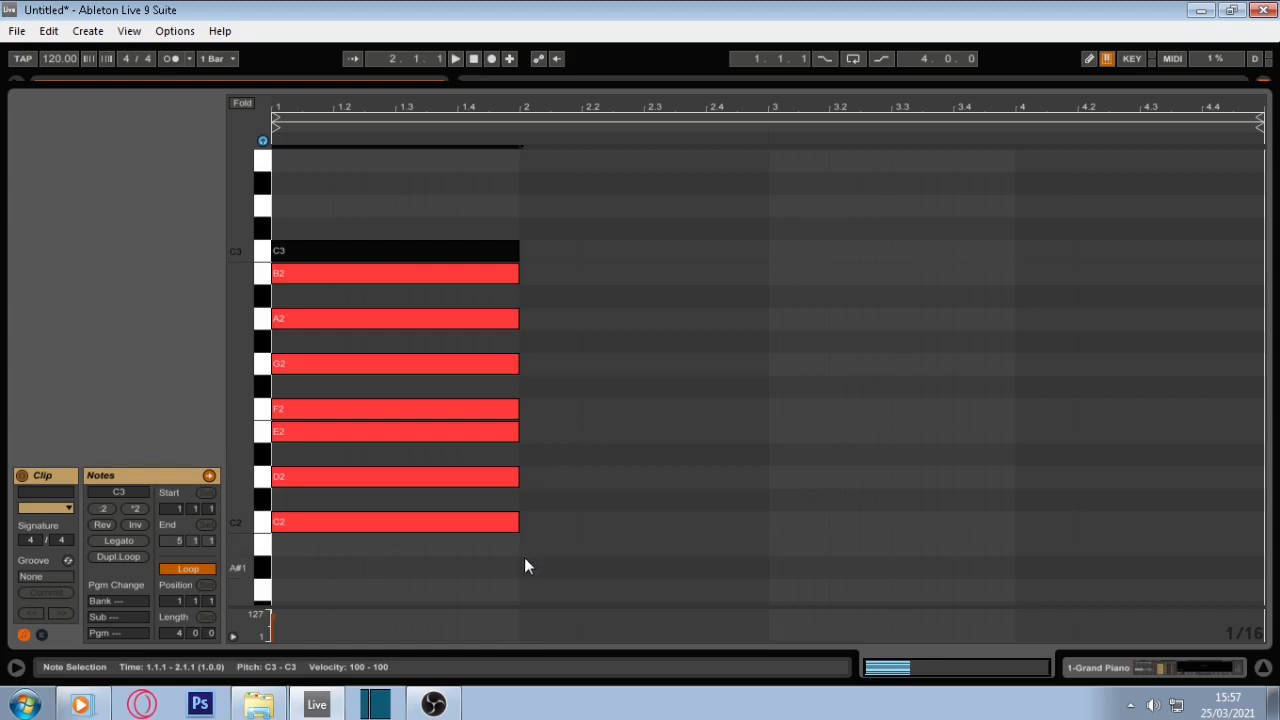
pyautogui.moveTo(523, 565); pyautogui.dragTo(446, 208)
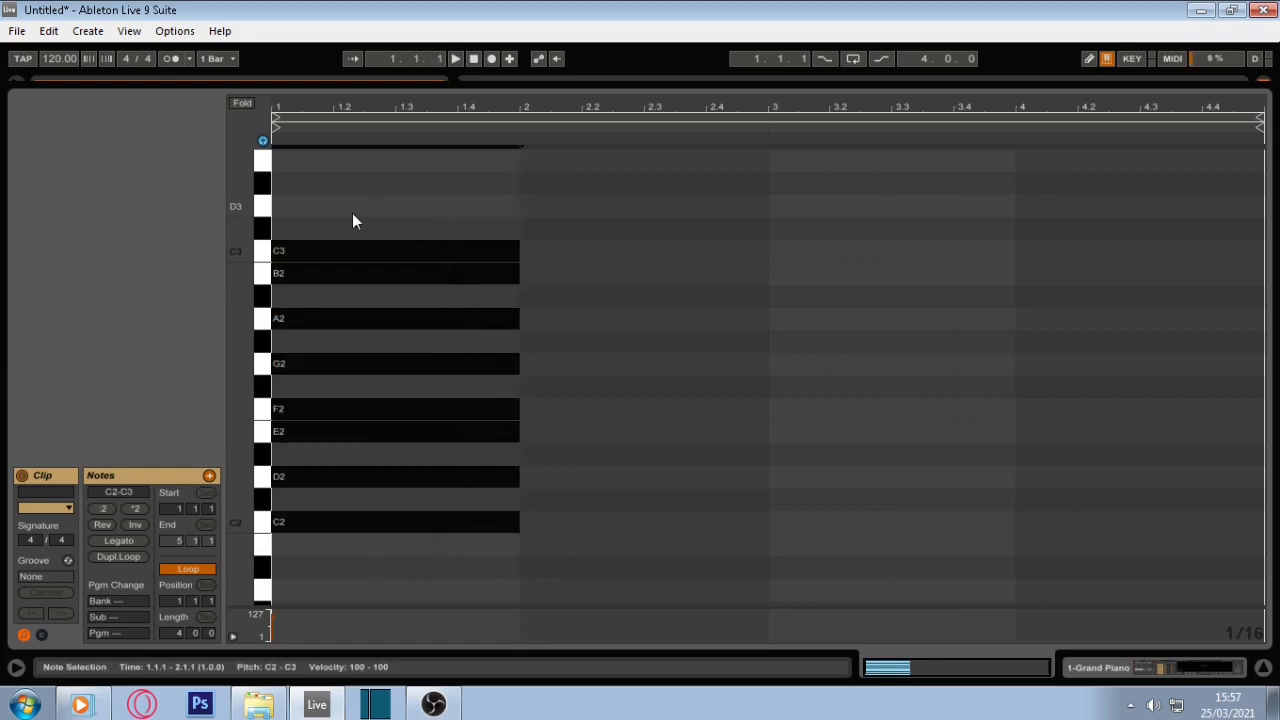
pyautogui.scroll(8, 336, 256)
pyautogui.click(289, 209)
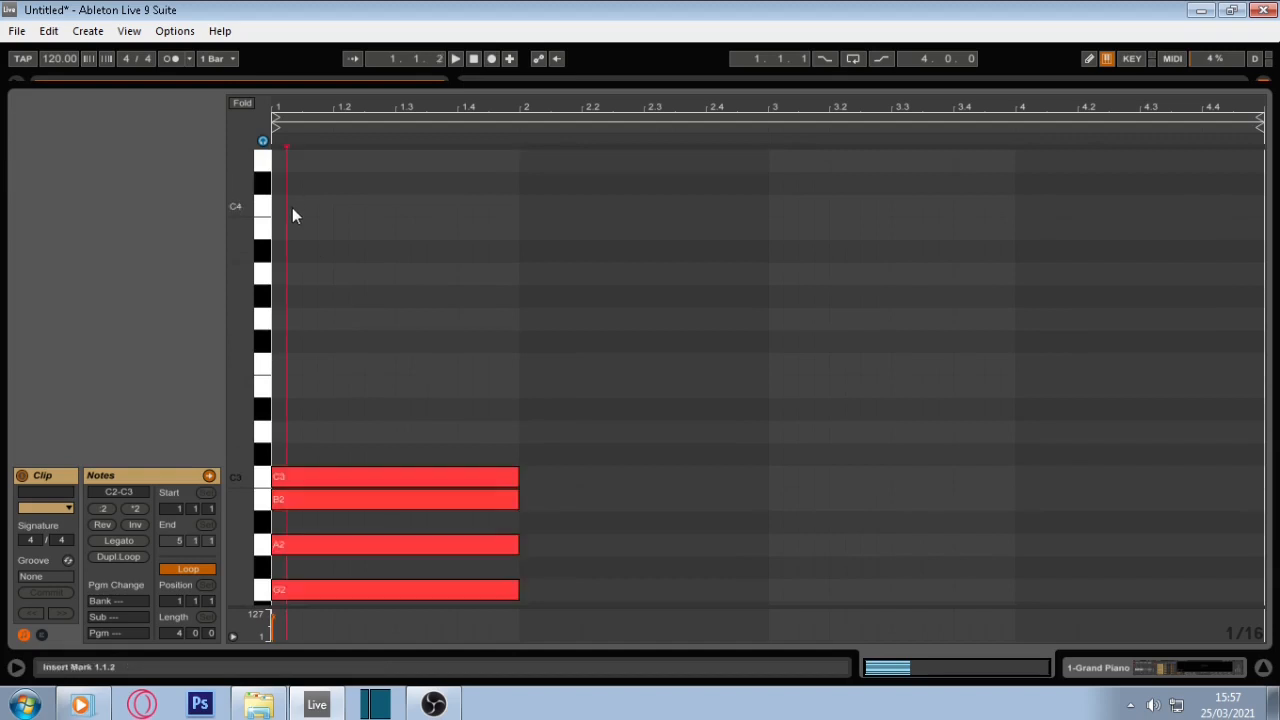
pyautogui.hotkey('ctrl', 'v')
pyautogui.hotkey('ctrl', 'z')
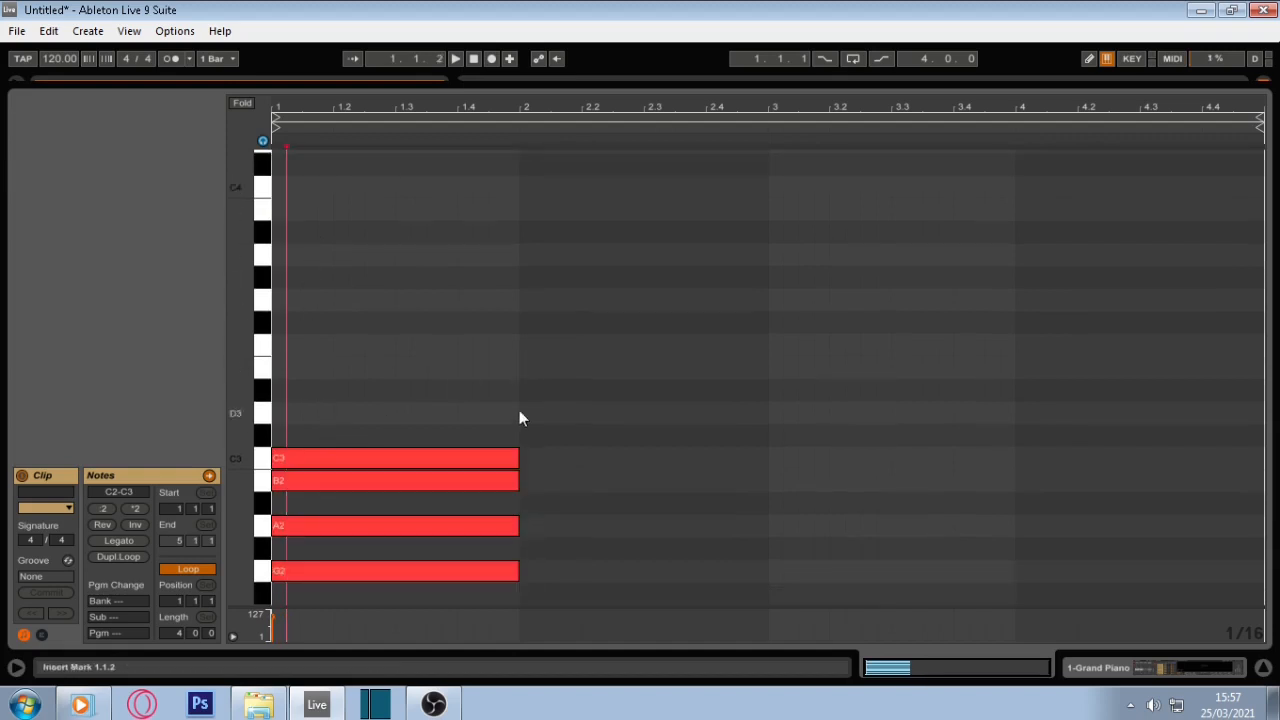
pyautogui.click(529, 458)
pyautogui.hotkey('ctrl', 'v')
pyautogui.moveTo(559, 465); pyautogui.dragTo(300, 192)
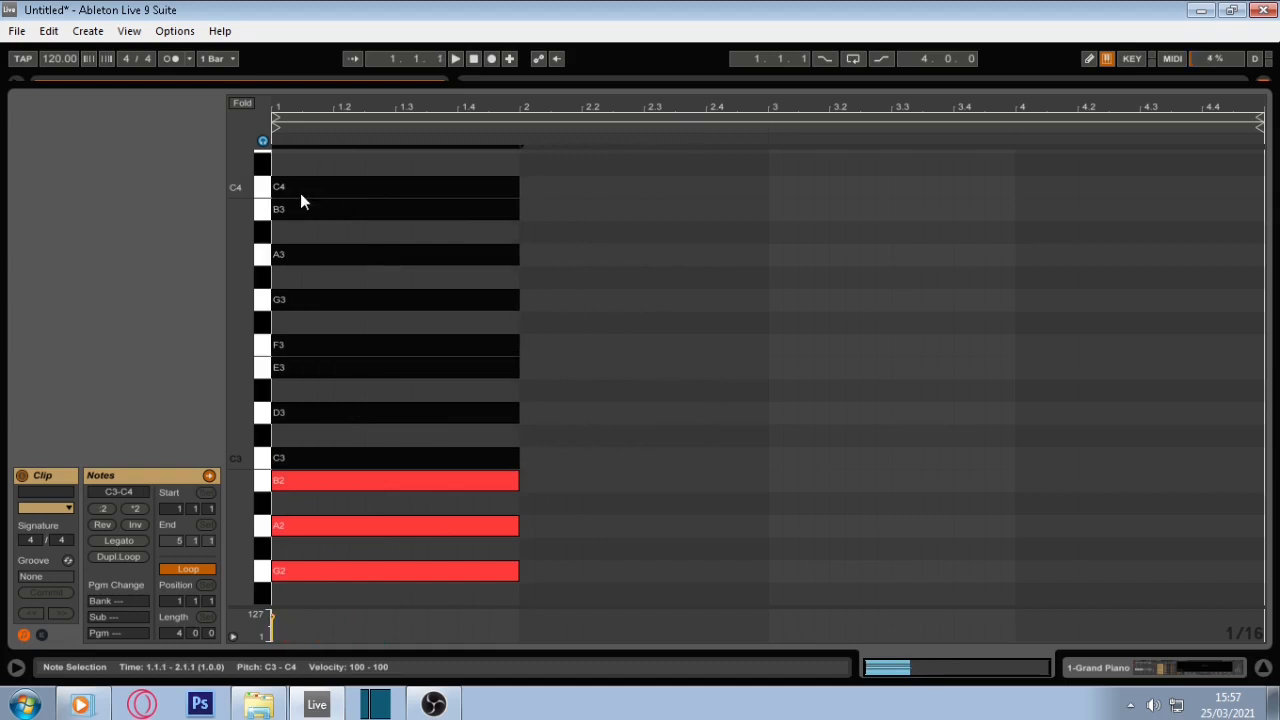
pyautogui.click(595, 323)
pyautogui.press('space')
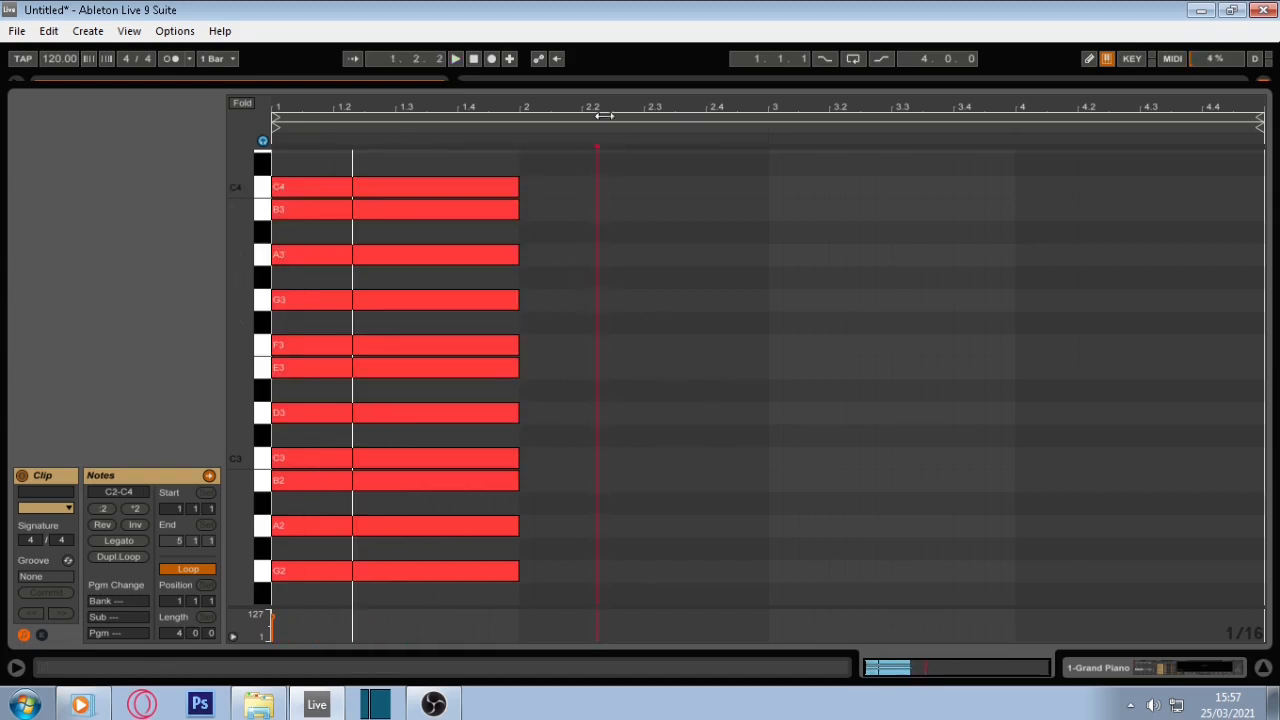
# Step: Move the piano clip one bar later and consolidate the range from 1.1.1 to 5.2.1 on its track into one clip
pyautogui.moveTo(616, 90); pyautogui.dragTo(624, 5)
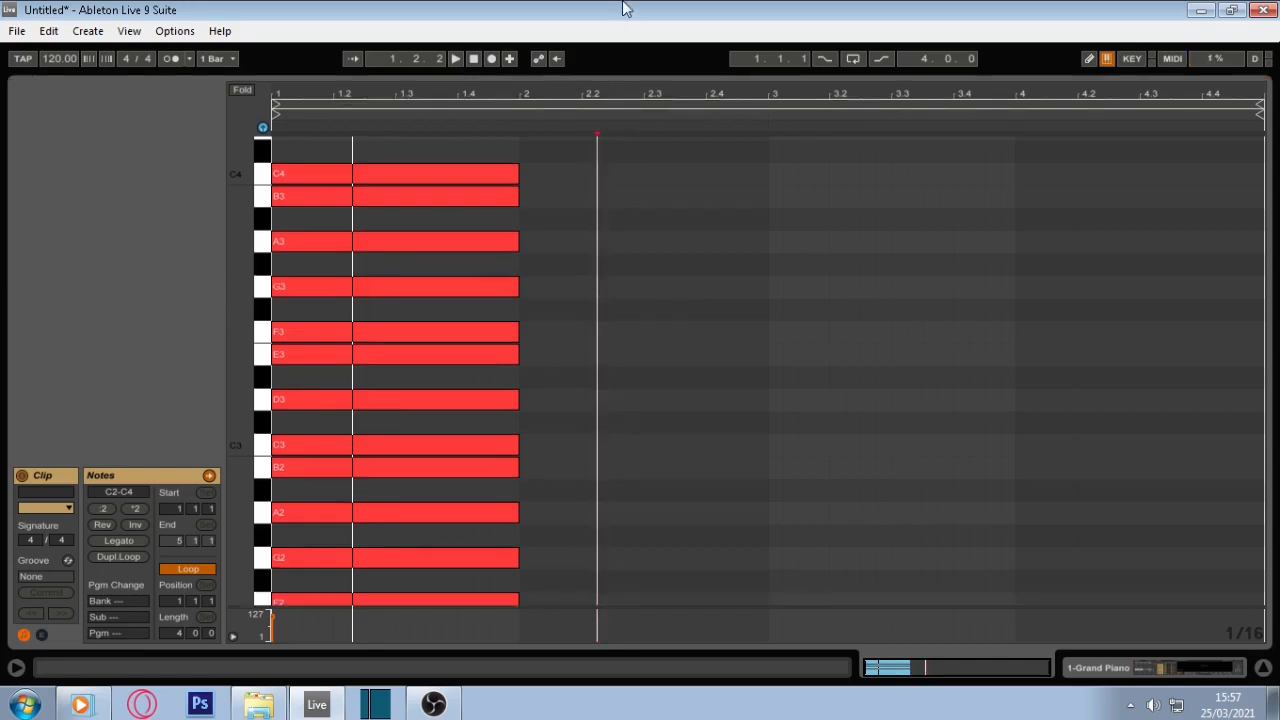
pyautogui.moveTo(717, 80); pyautogui.dragTo(677, 328)
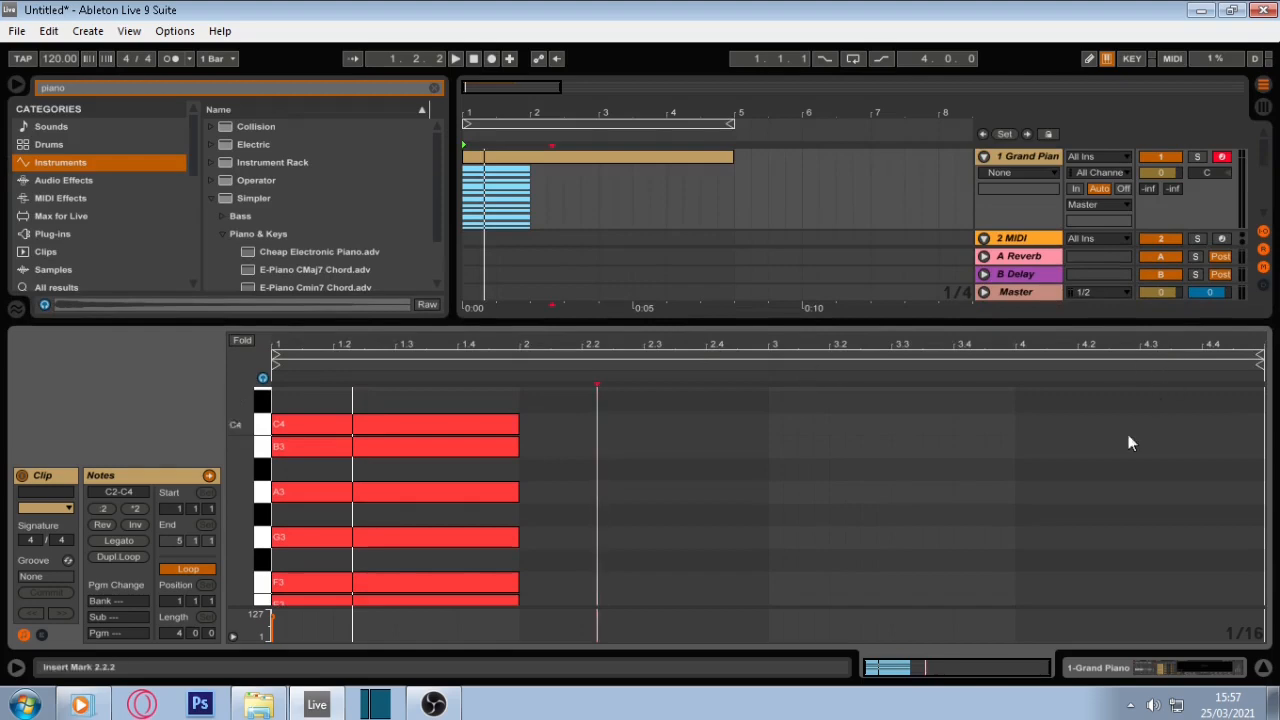
pyautogui.scroll(-2, 352, 492)
pyautogui.scroll(-4, 352, 492)
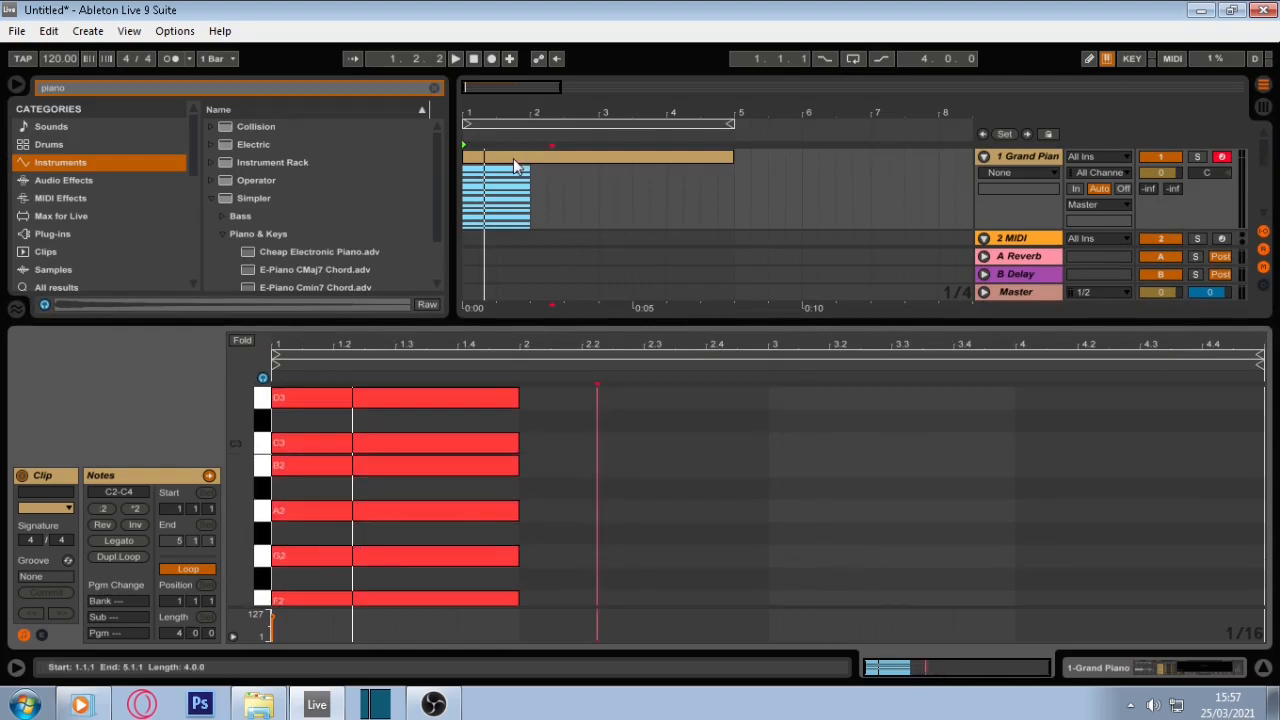
pyautogui.click(514, 165)
pyautogui.moveTo(567, 168)
pyautogui.mouseDown()
pyautogui.moveTo(581, 167)
pyautogui.moveTo(452, 161)
pyautogui.moveTo(484, 166)
pyautogui.moveTo(469, 178)
pyautogui.moveTo(755, 191)
pyautogui.mouseUp()
pyautogui.rightClick(701, 162)
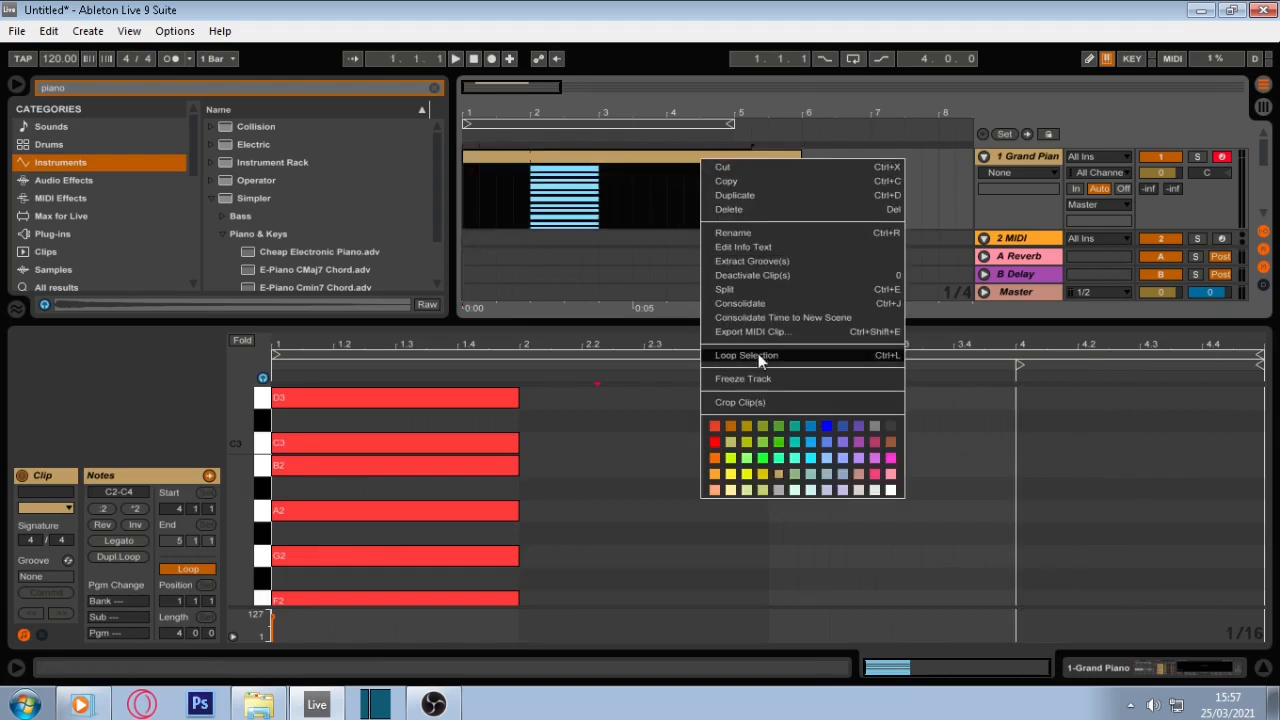
pyautogui.click(748, 305)
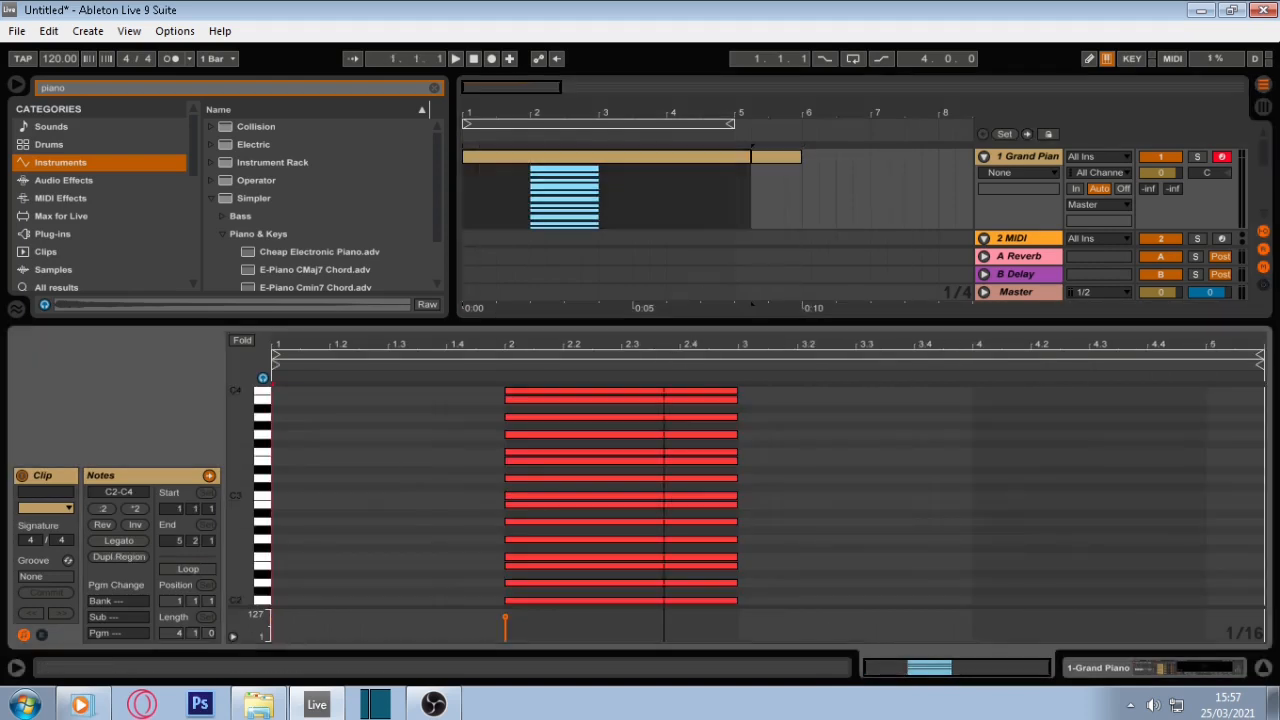
# Step: Select all the C2–C4 notes and move them one bar earlier to the start of the consolidated clip
pyautogui.scroll(2, 670, 432)
pyautogui.moveTo(668, 410); pyautogui.dragTo(627, 710)
pyautogui.scroll(-3, 644, 541)
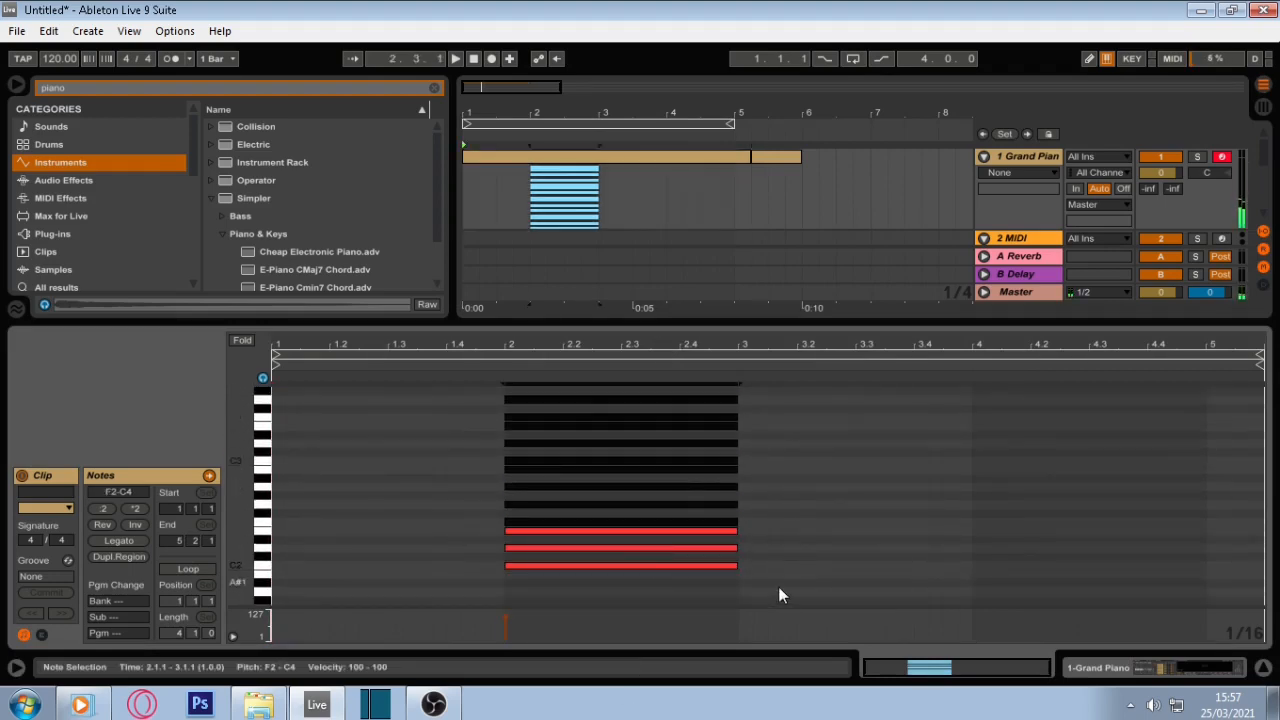
pyautogui.scroll(1, 778, 587)
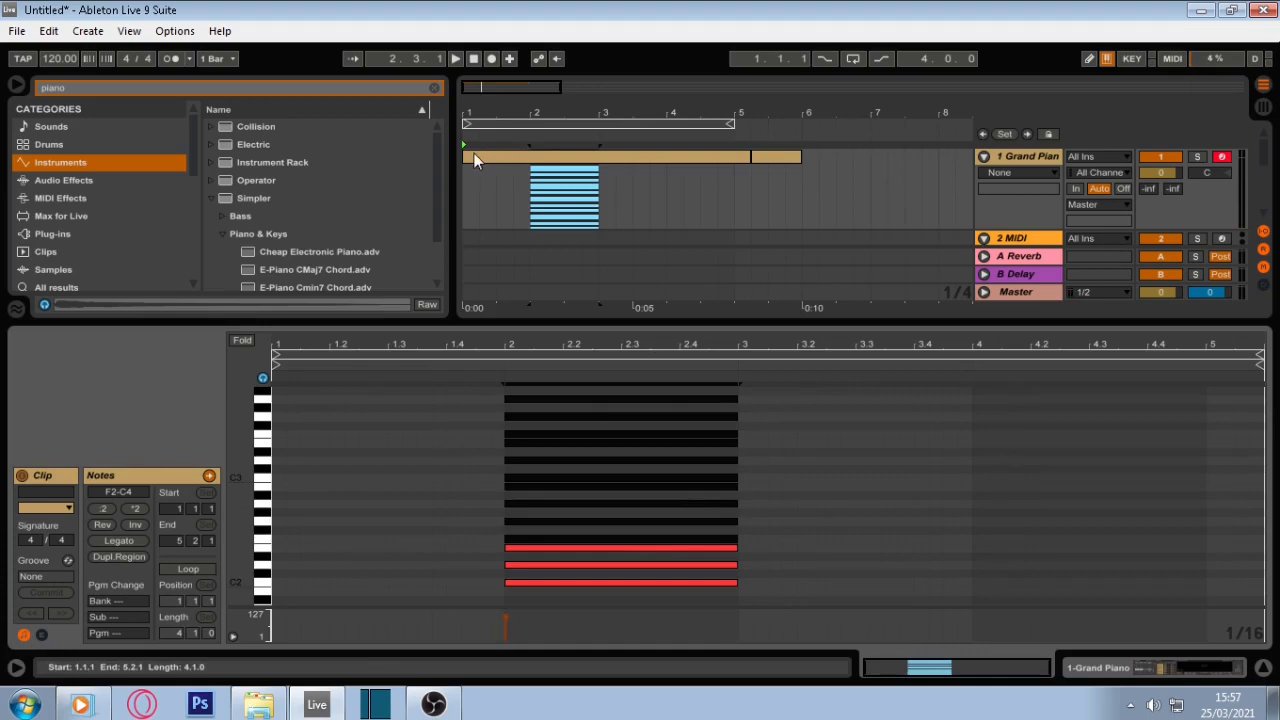
pyautogui.scroll(-1, 724, 444)
pyautogui.moveTo(754, 568); pyautogui.dragTo(724, 167)
pyautogui.moveTo(766, 523); pyautogui.dragTo(575, 251)
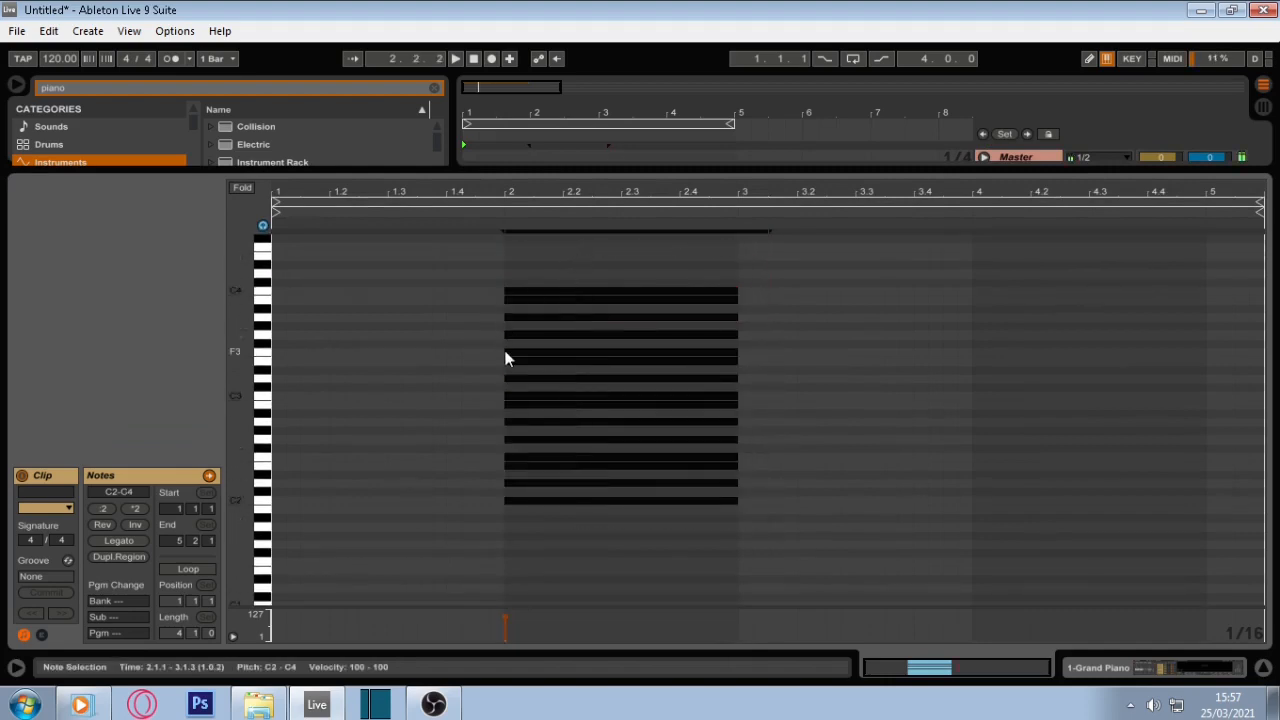
pyautogui.press('Left')
pyautogui.press('Left')
pyautogui.press('Left')
pyautogui.press('Left')
pyautogui.press('Left')
pyautogui.press('Left')
pyautogui.press('Left')
pyautogui.press('Left')
pyautogui.press('Left')
pyautogui.press('Left')
pyautogui.press('Left')
pyautogui.press('Left')
pyautogui.press('Left')
pyautogui.press('Left')
pyautogui.press('Left')
pyautogui.press('Left')
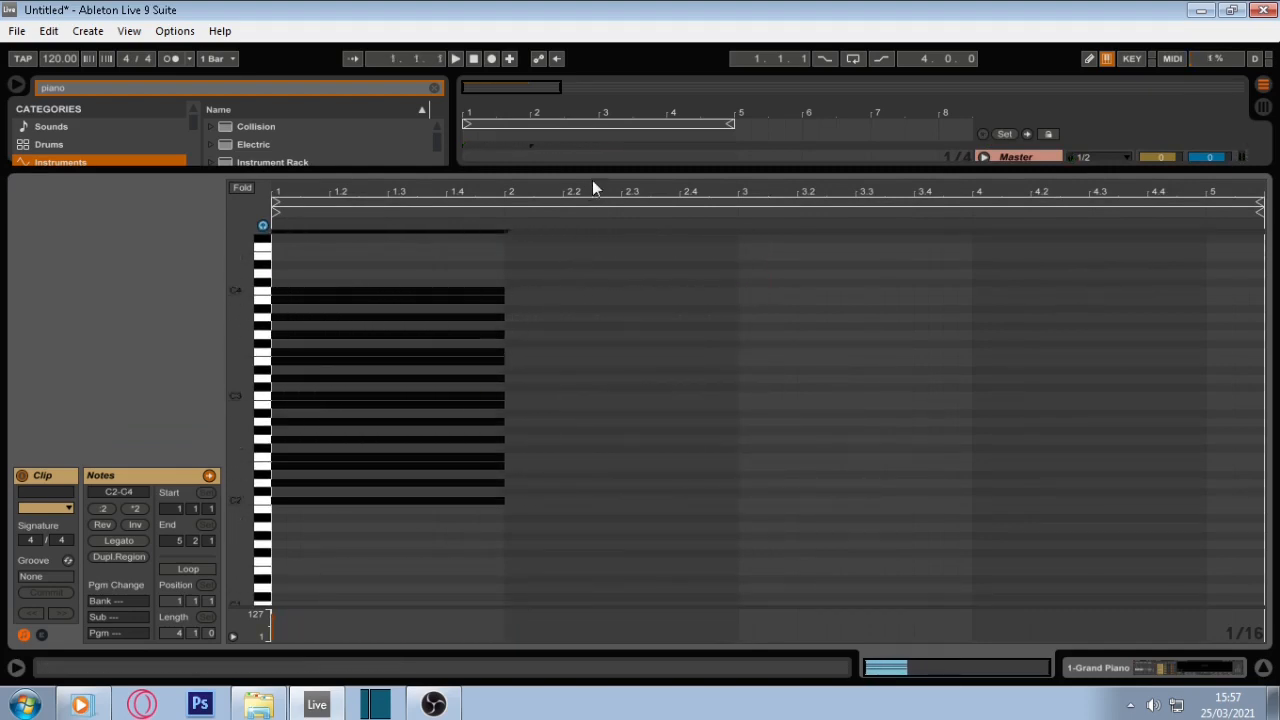
# Step: Trim the consolidated clip to start at 2.1.1 and move it to bar 1 of the arrangement
pyautogui.moveTo(590, 171); pyautogui.dragTo(598, 425)
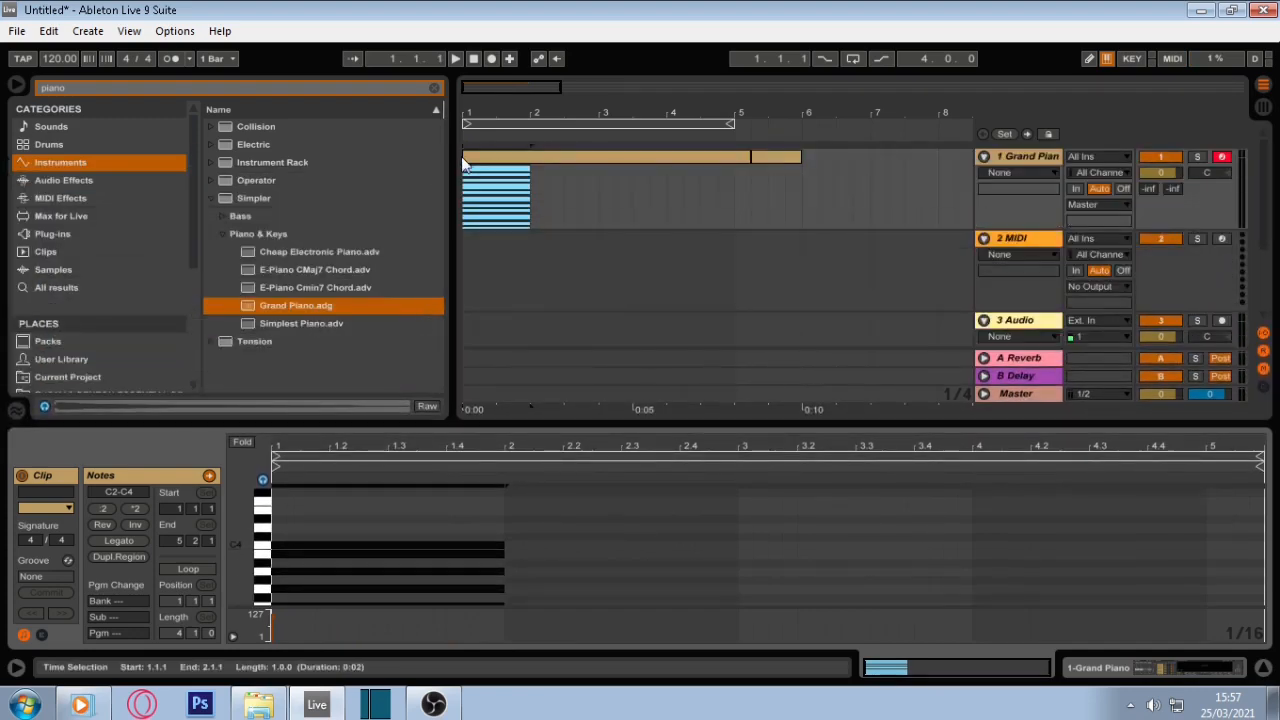
pyautogui.click(546, 158)
pyautogui.moveTo(543, 158); pyautogui.dragTo(508, 162)
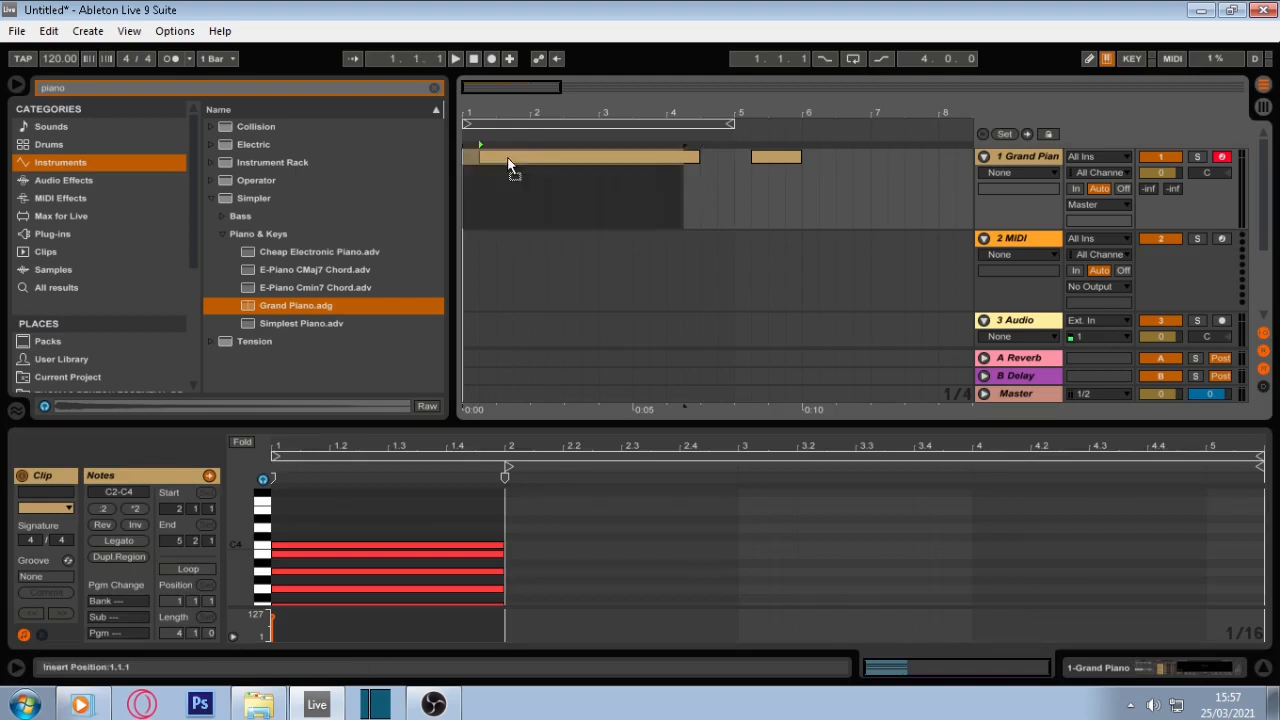
# Step: Add a one-bar C2 note at 2.1.1, directly after the stacked scale notes
pyautogui.moveTo(563, 426); pyautogui.dragTo(575, 241)
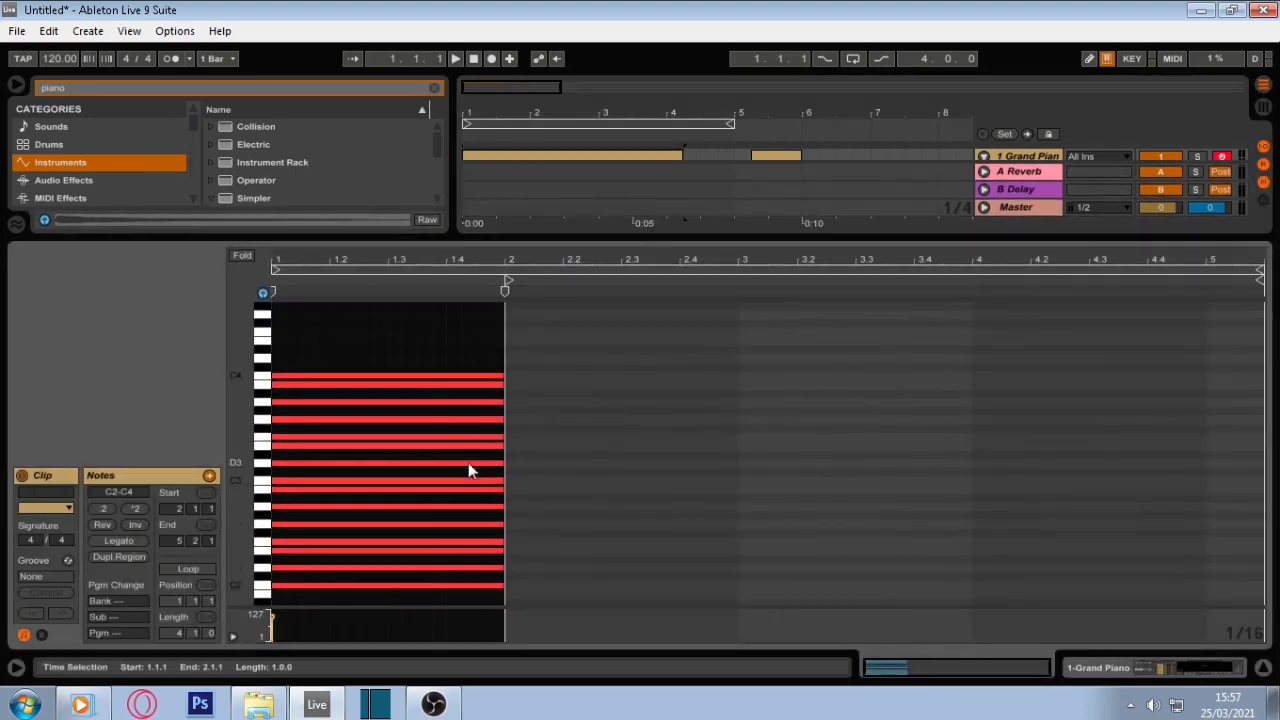
pyautogui.scroll(-1, 425, 468)
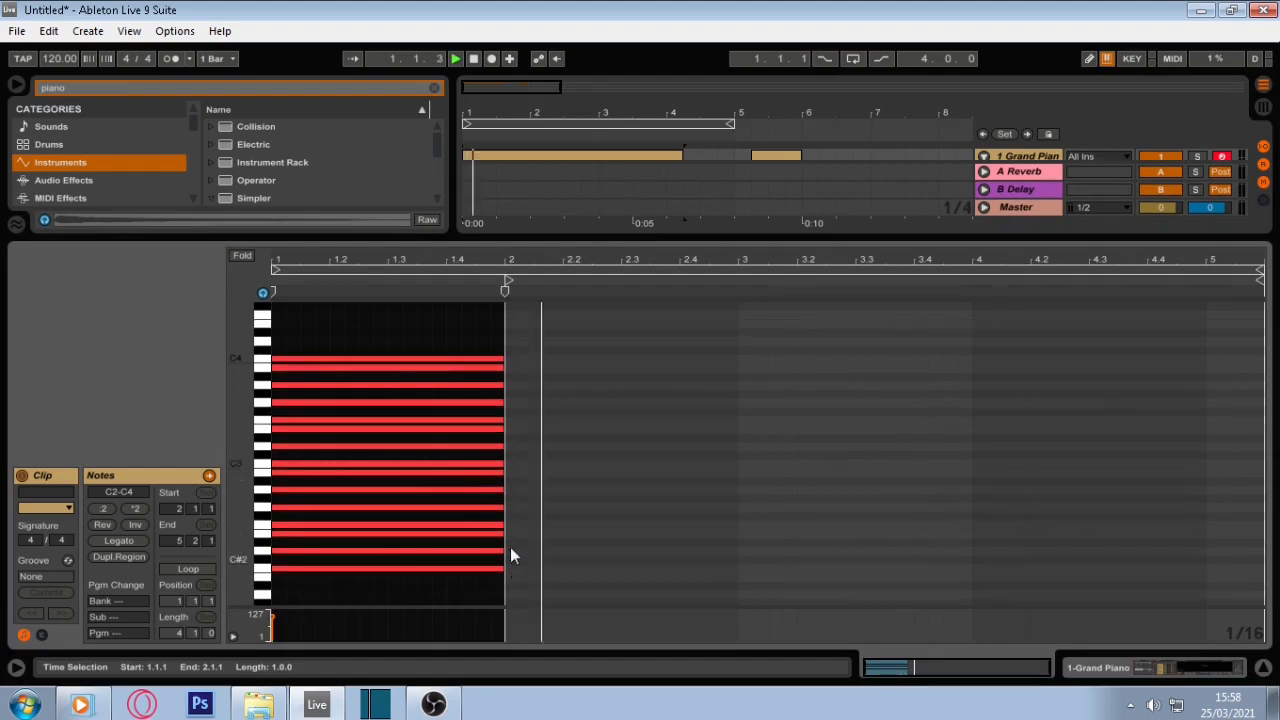
pyautogui.moveTo(557, 238)
pyautogui.mouseDown()
pyautogui.moveTo(563, 330)
pyautogui.moveTo(564, 252)
pyautogui.mouseUp()
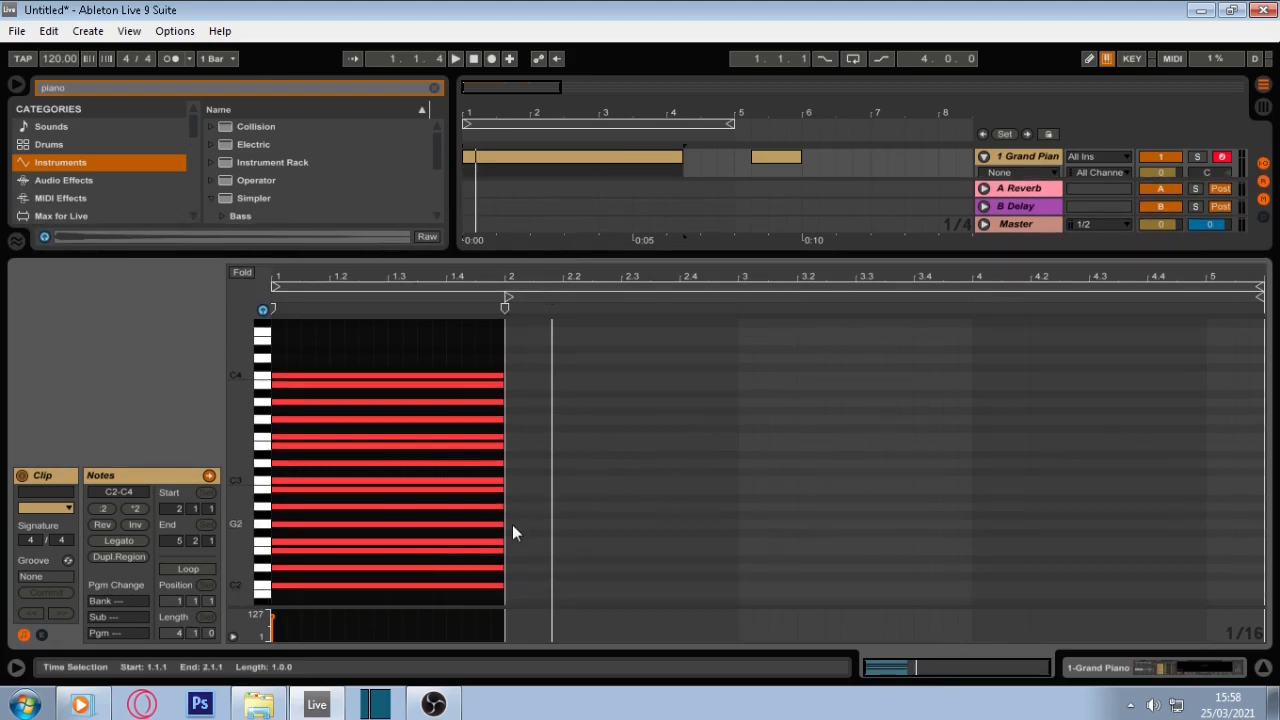
pyautogui.click(508, 588)
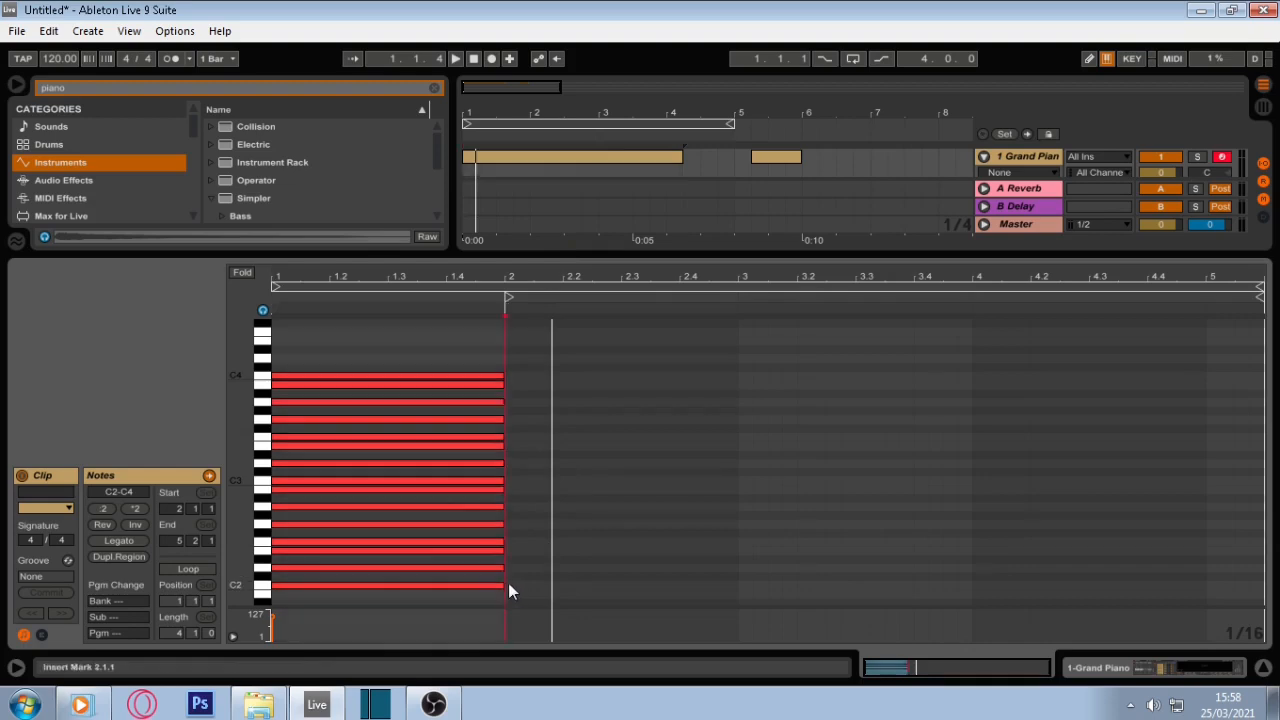
pyautogui.click(513, 588)
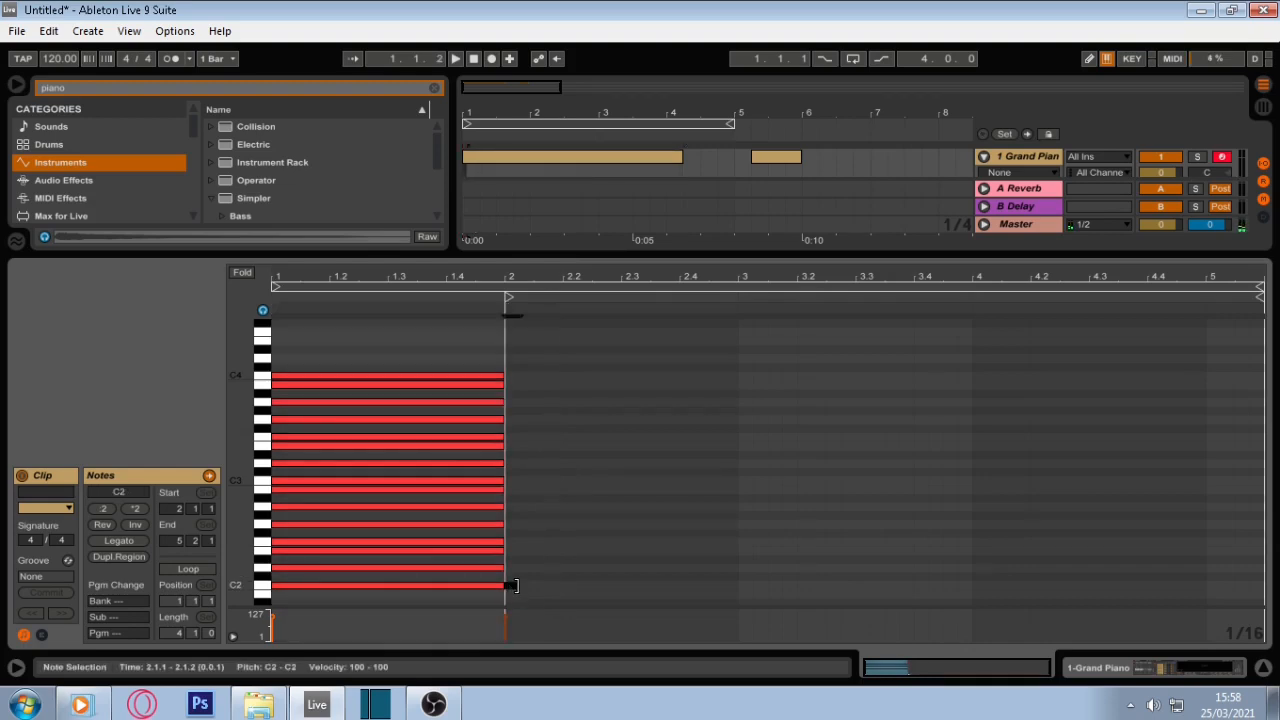
pyautogui.moveTo(515, 585); pyautogui.dragTo(738, 588)
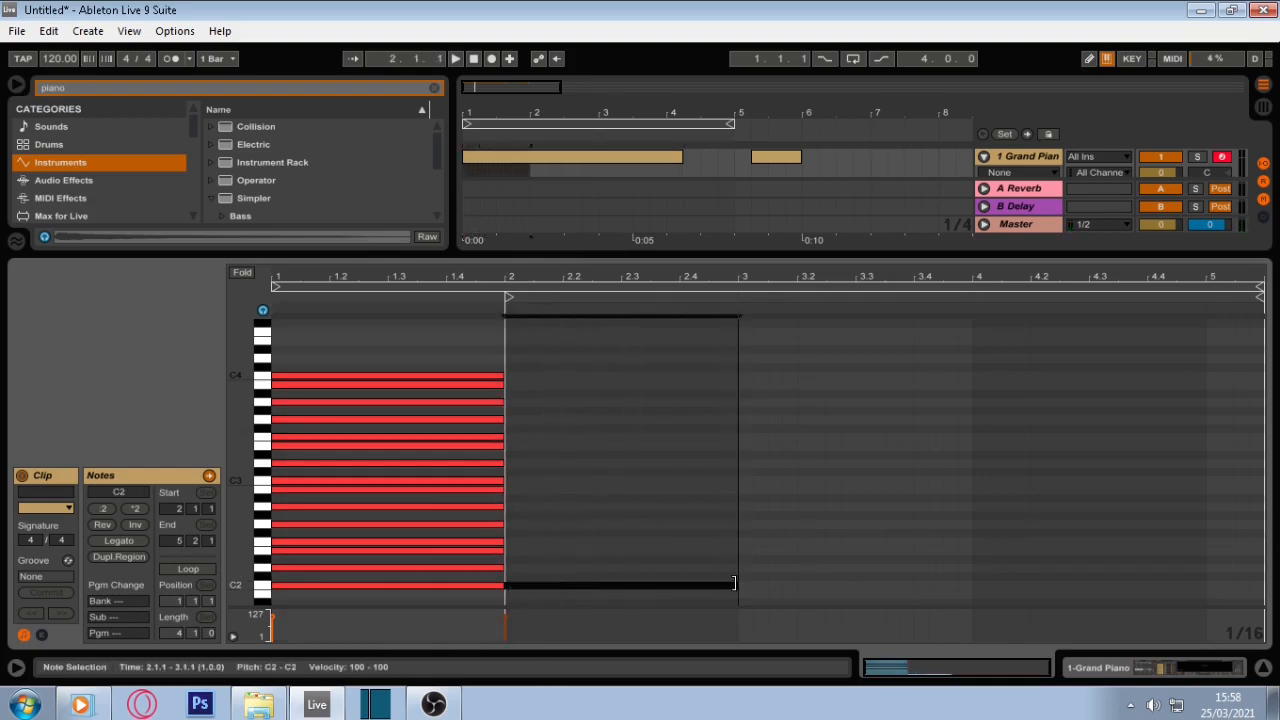
# Step: Complete the C major chord in bar 2 with one-bar E2 and G2 notes above C2
pyautogui.click(510, 551)
pyautogui.moveTo(516, 552); pyautogui.dragTo(740, 556)
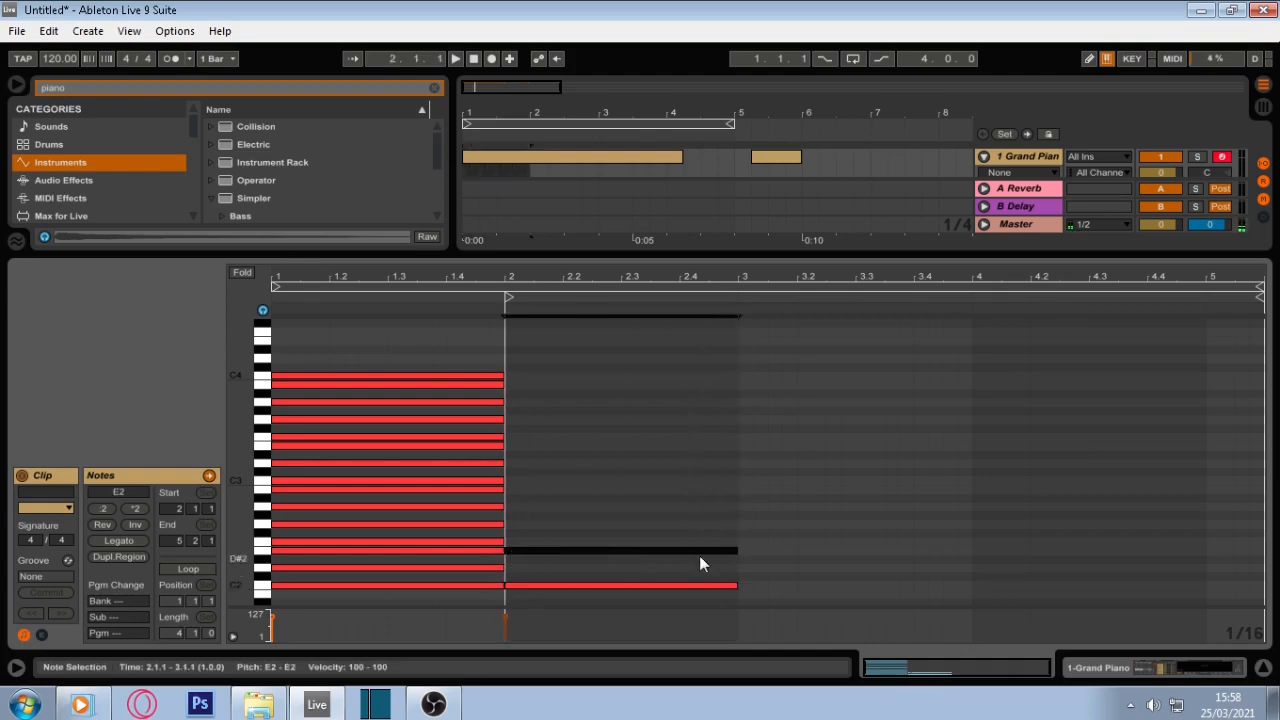
pyautogui.click(510, 526)
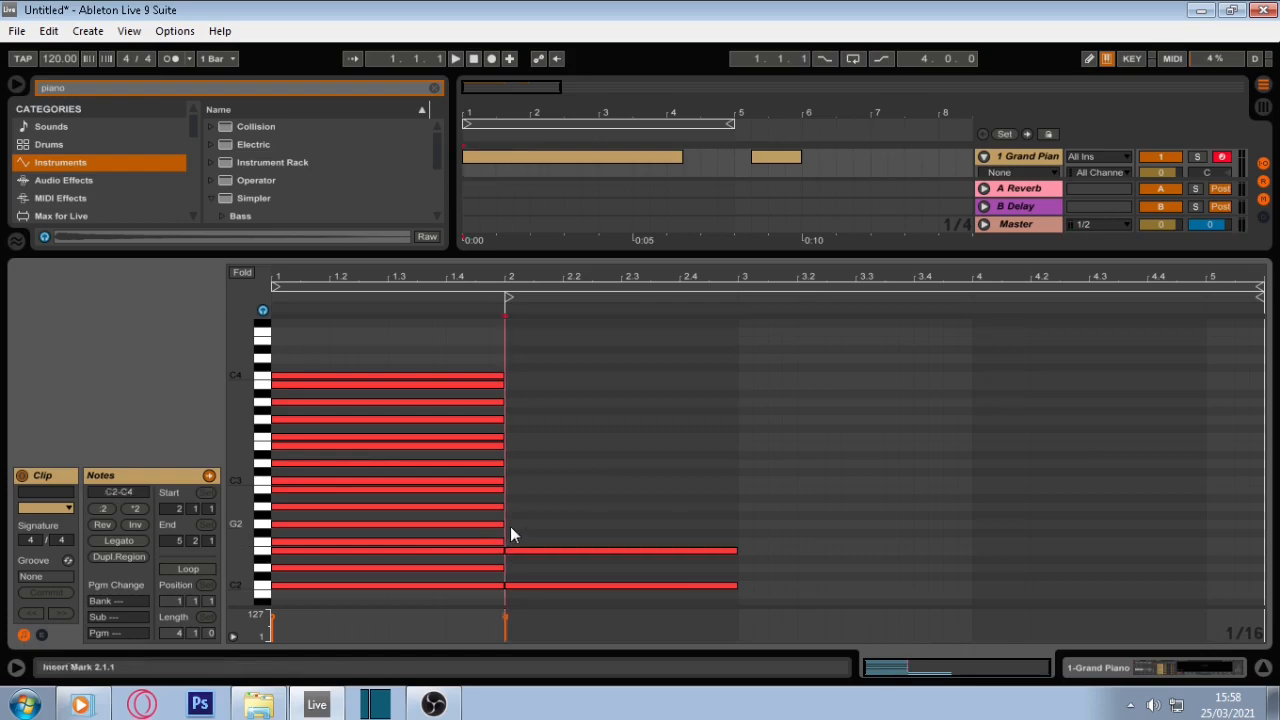
pyautogui.moveTo(510, 526); pyautogui.dragTo(740, 535)
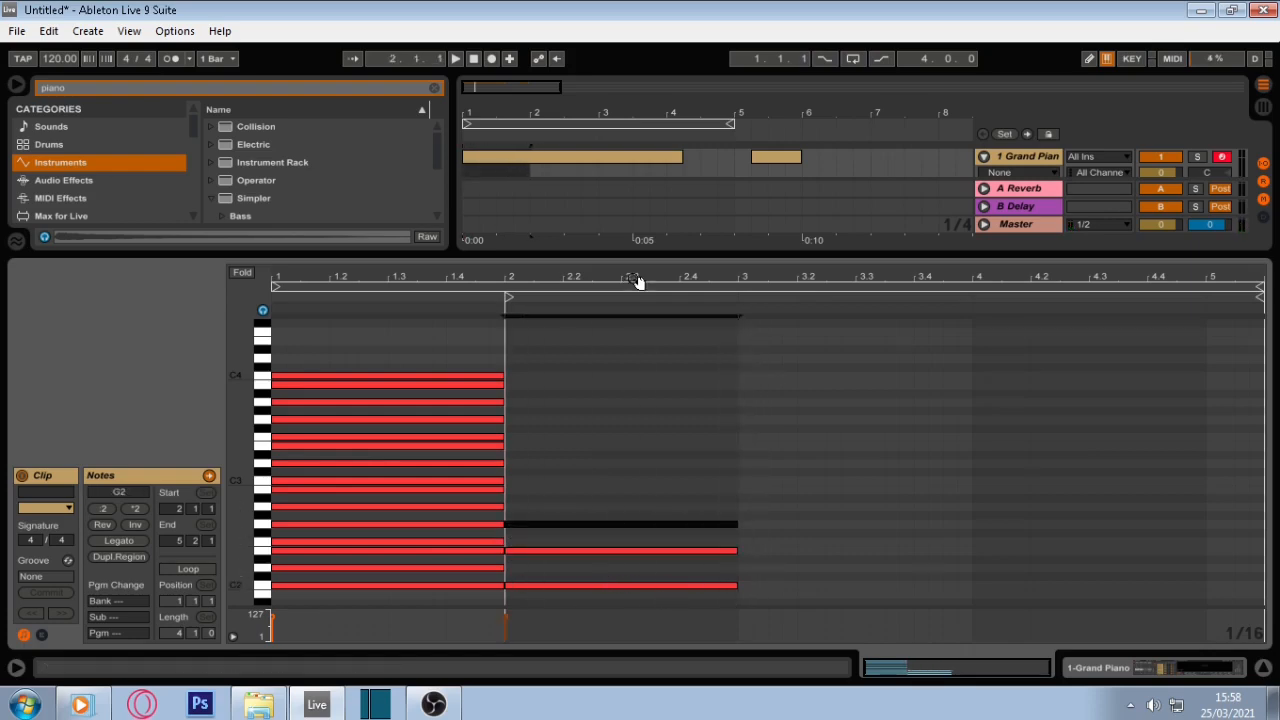
# Step: Shift the chord's middle note between E2 and D#2 to compare the major and minor chords
pyautogui.moveTo(636, 281); pyautogui.dragTo(646, 332)
pyautogui.scroll(-1, 610, 440)
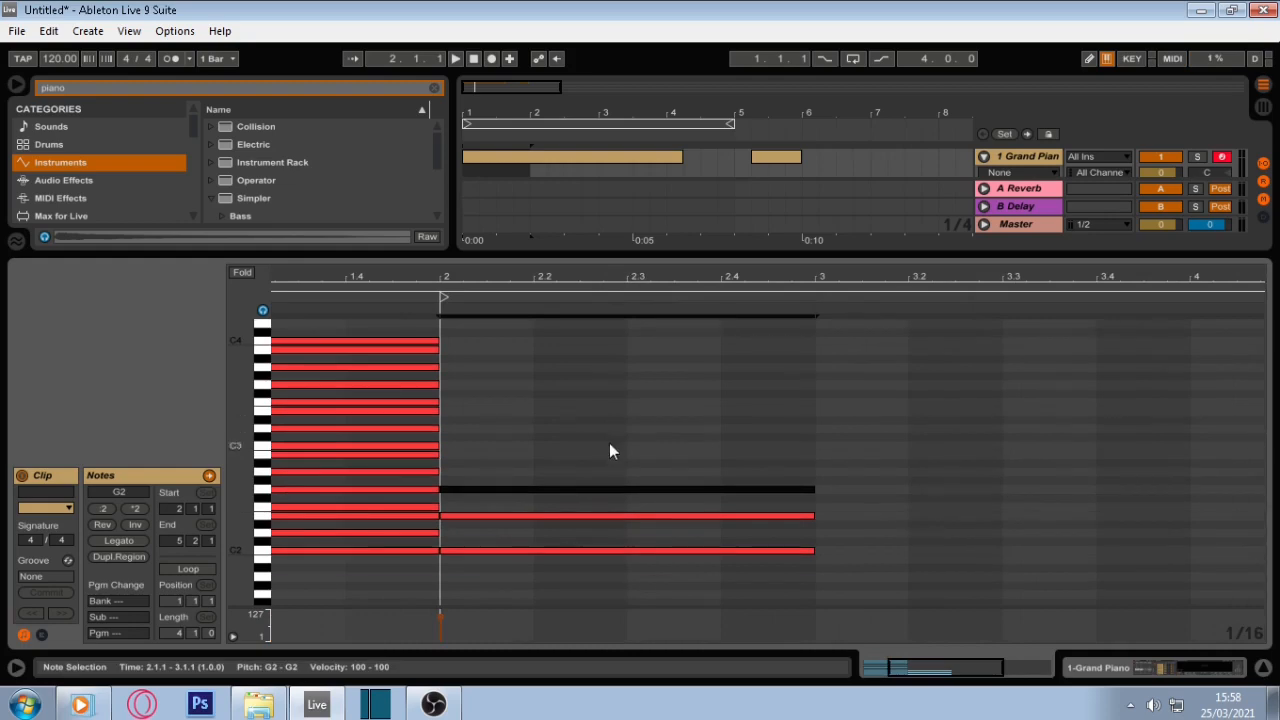
pyautogui.click(524, 544)
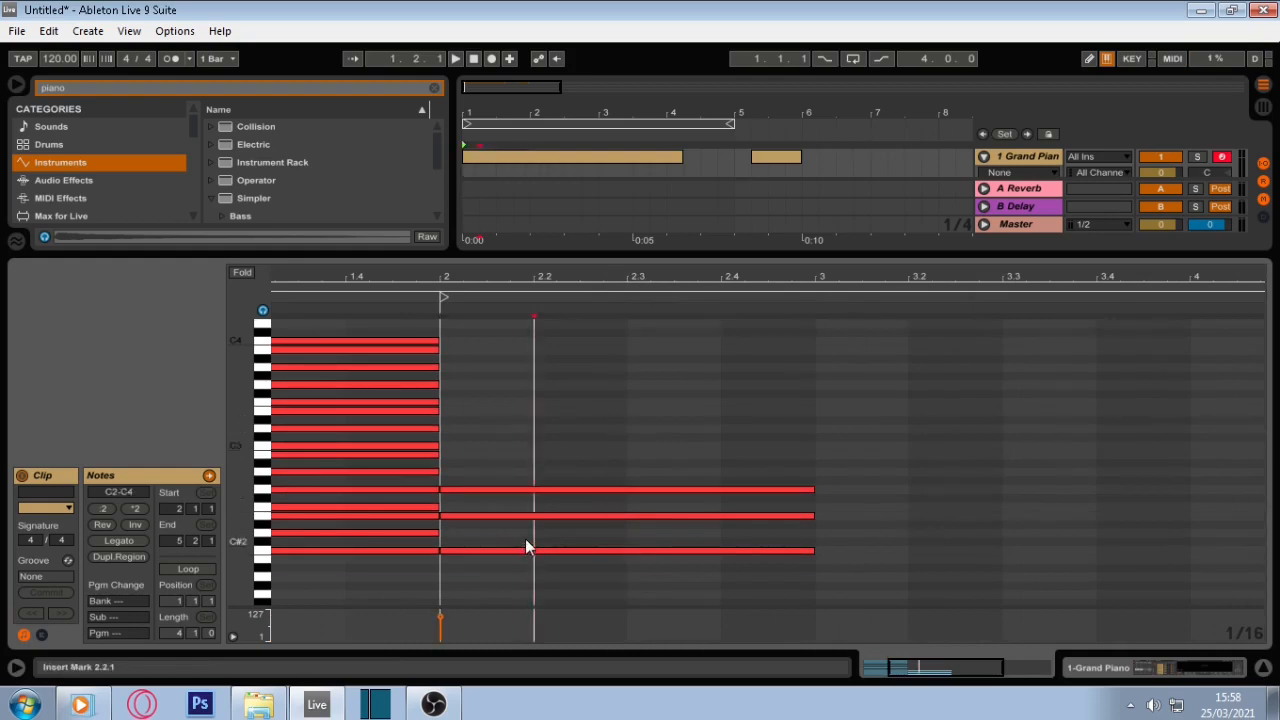
pyautogui.click(521, 527)
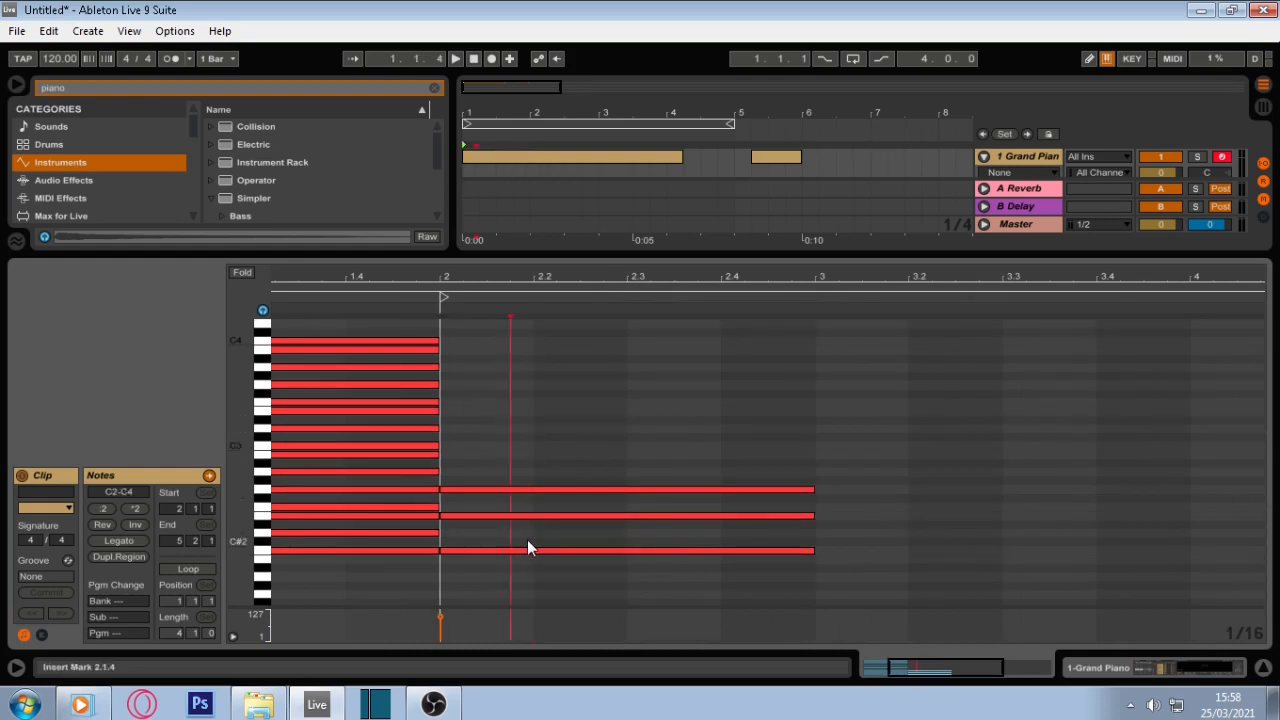
pyautogui.click(530, 531)
pyautogui.click(539, 515)
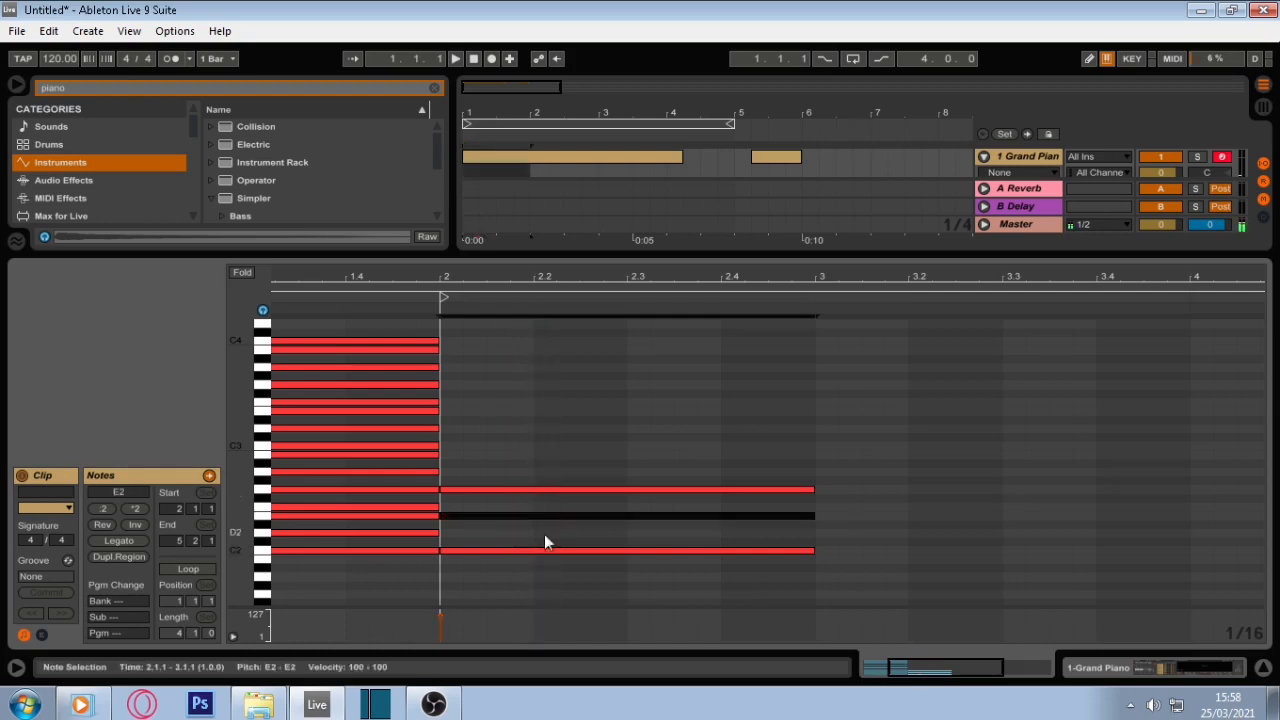
pyautogui.press('Down')
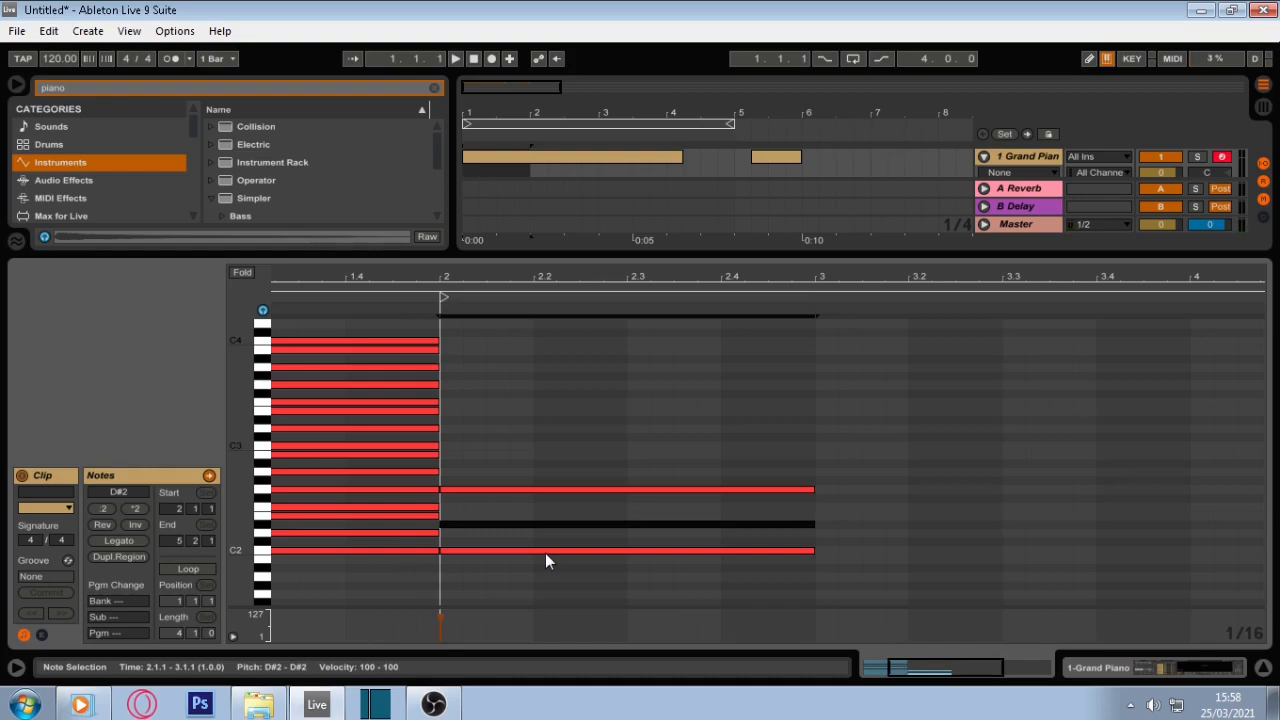
pyautogui.press('Up')
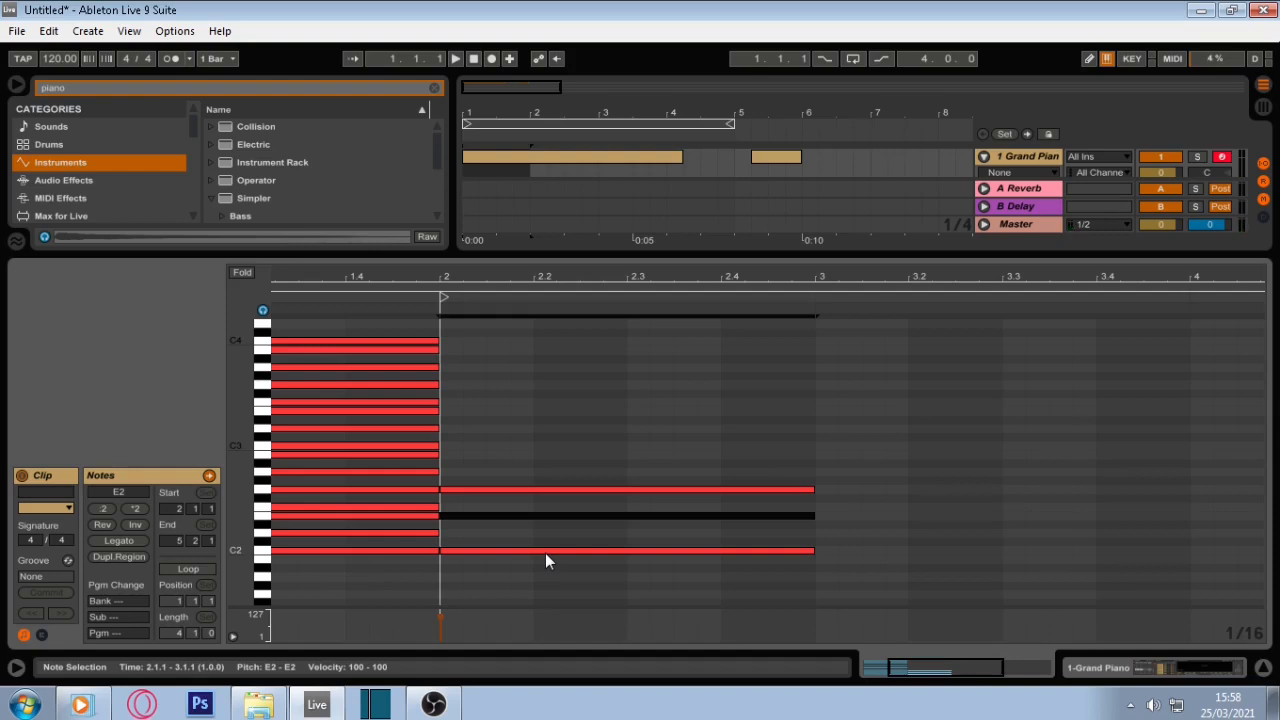
pyautogui.press('Down')
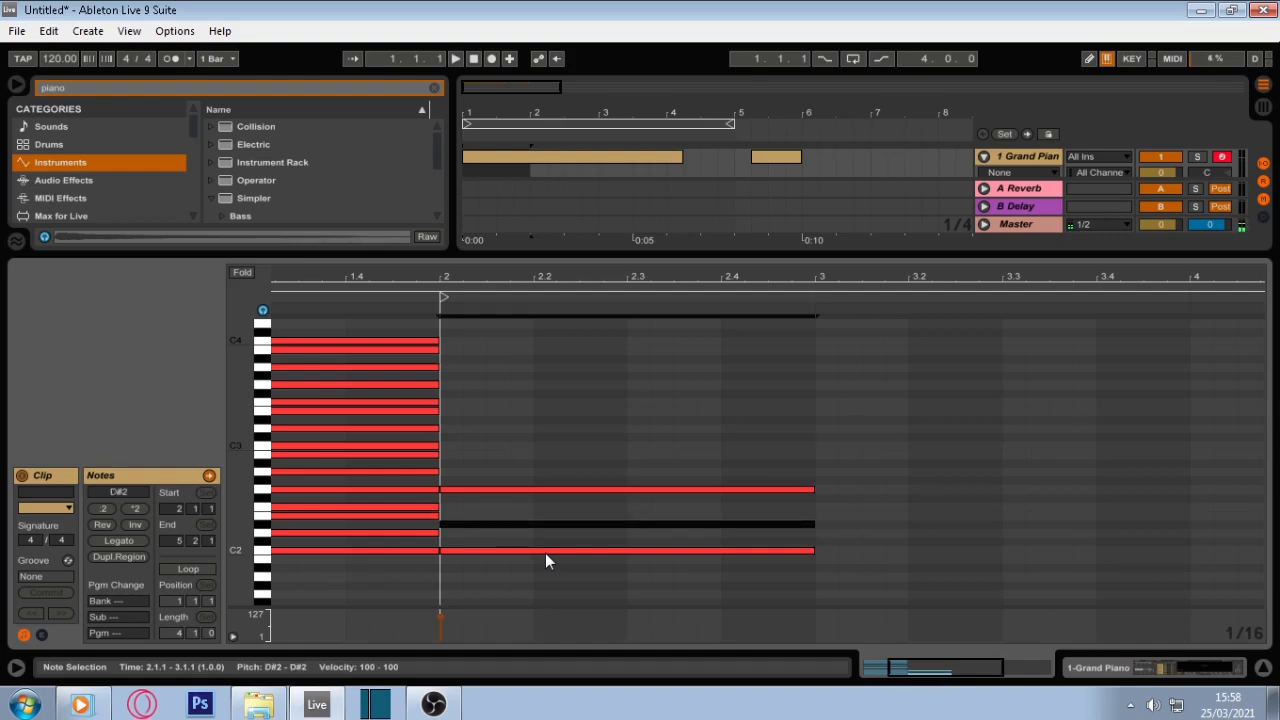
# Step: Play back the chord from bar 2 of the clip, stopping and restarting to hear it again
pyautogui.press('space')
pyautogui.scroll(-1, 546, 553)
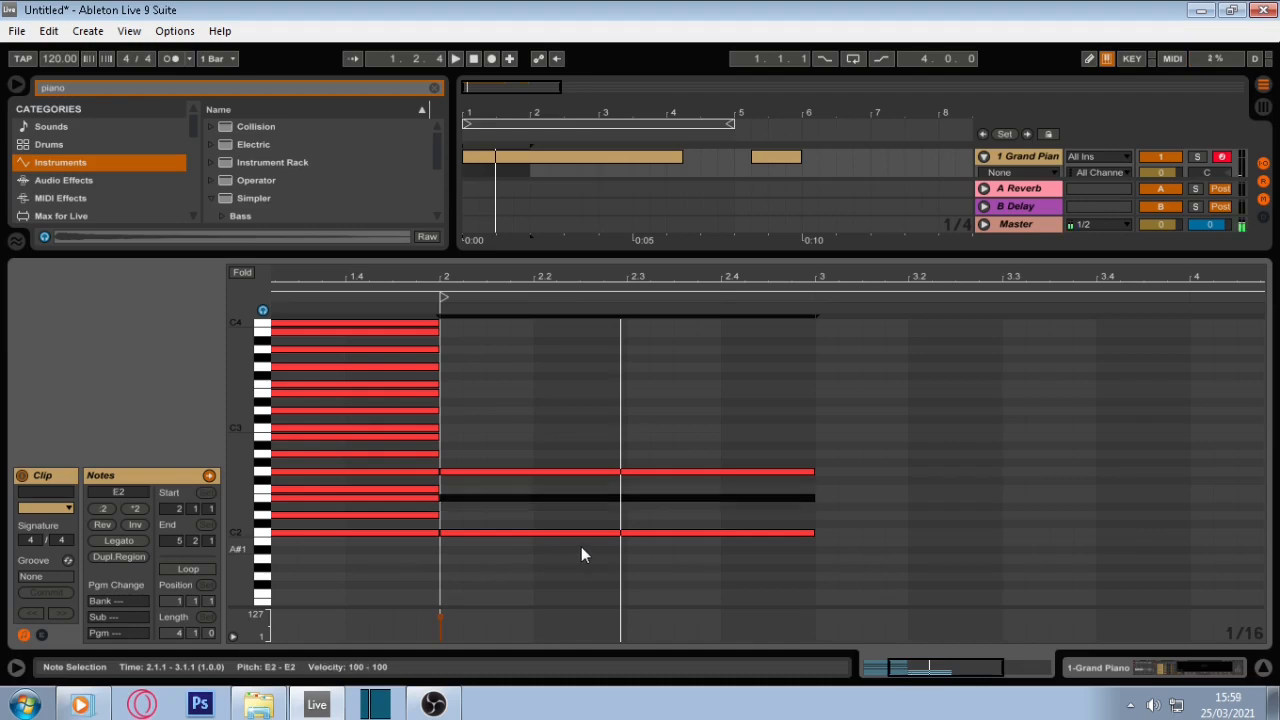
pyautogui.press('space')
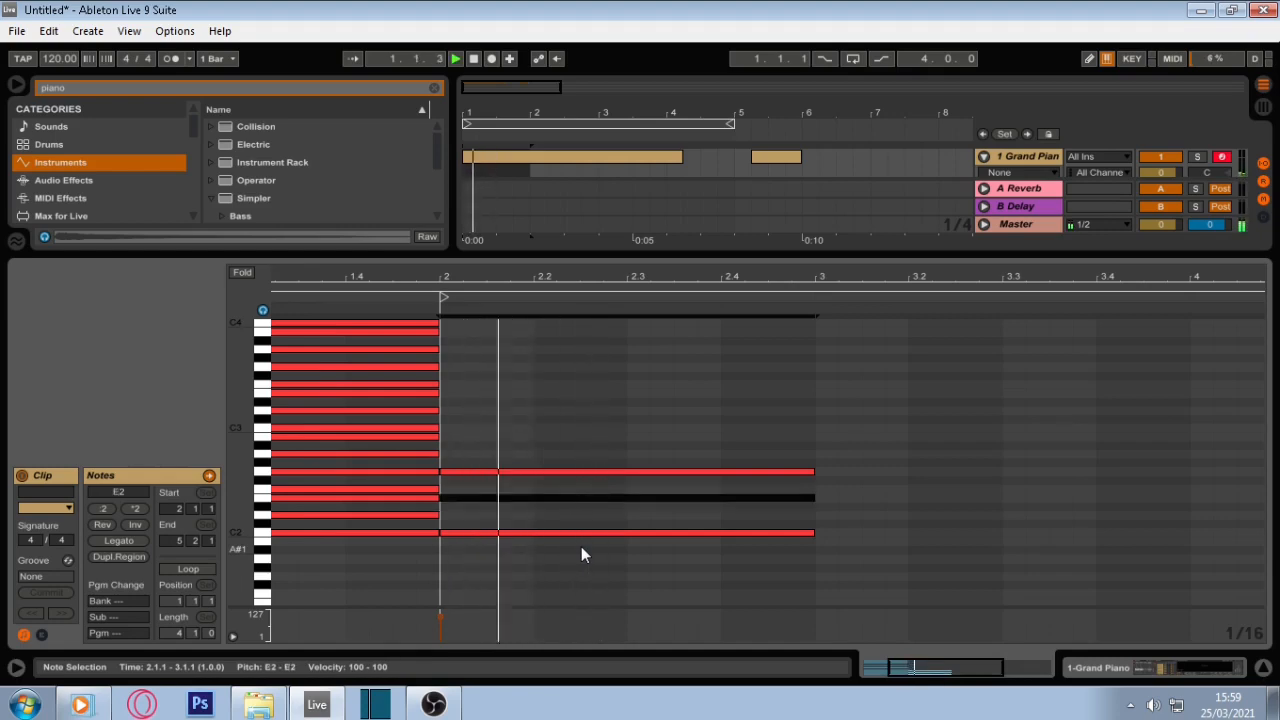
# Step: Enlarge the note editor and place a one-bar C#2 note at 3.1.1, directly after the bar 2 chord
pyautogui.press('Up')
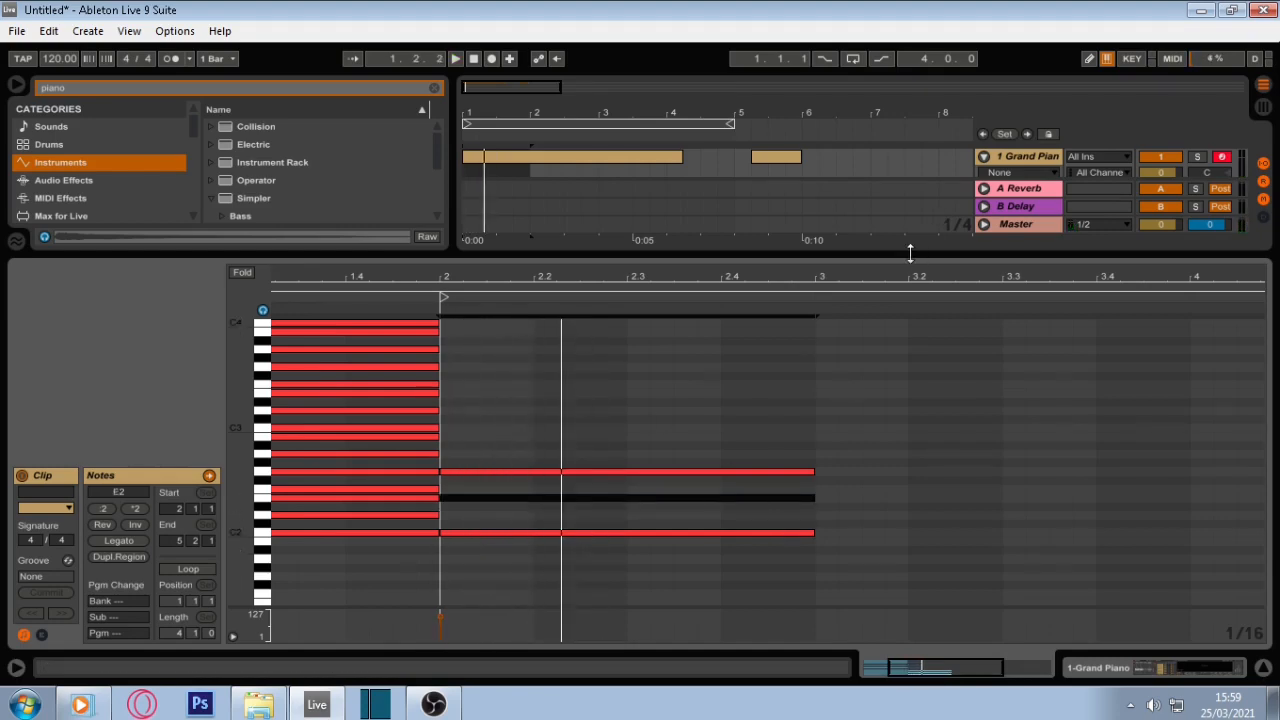
pyautogui.moveTo(914, 257); pyautogui.dragTo(769, 155)
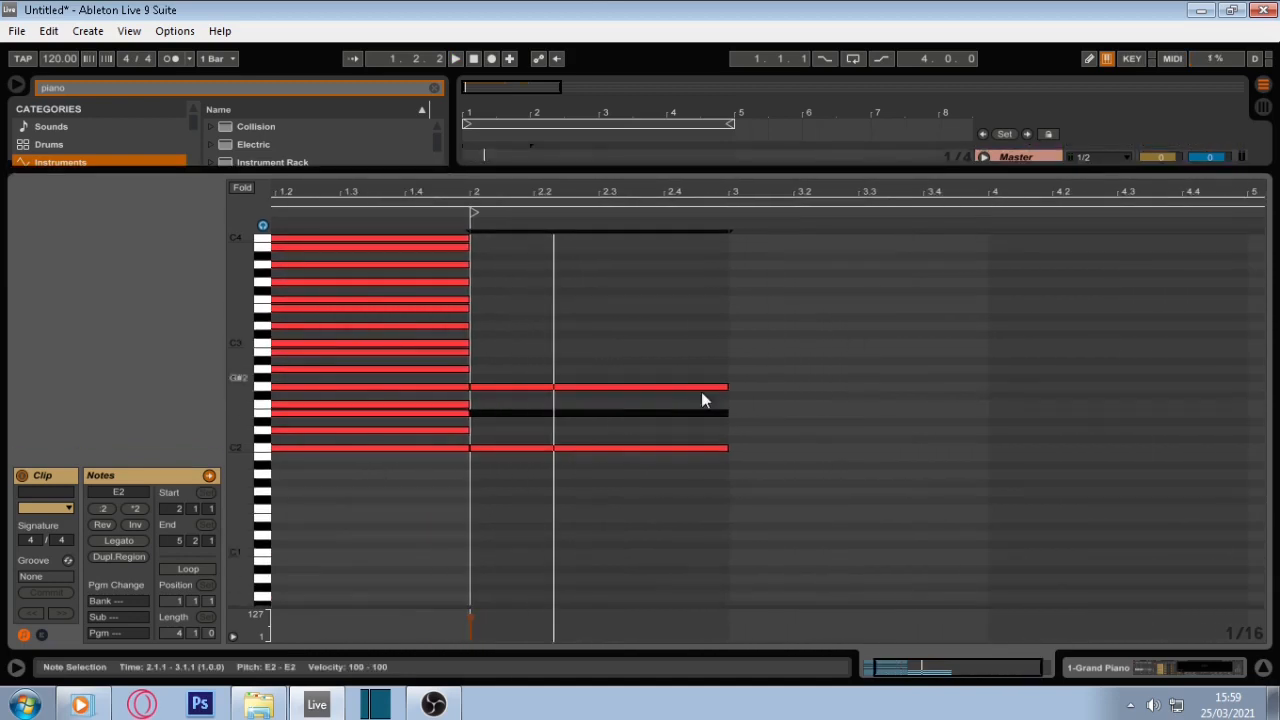
pyautogui.scroll(1, 705, 408)
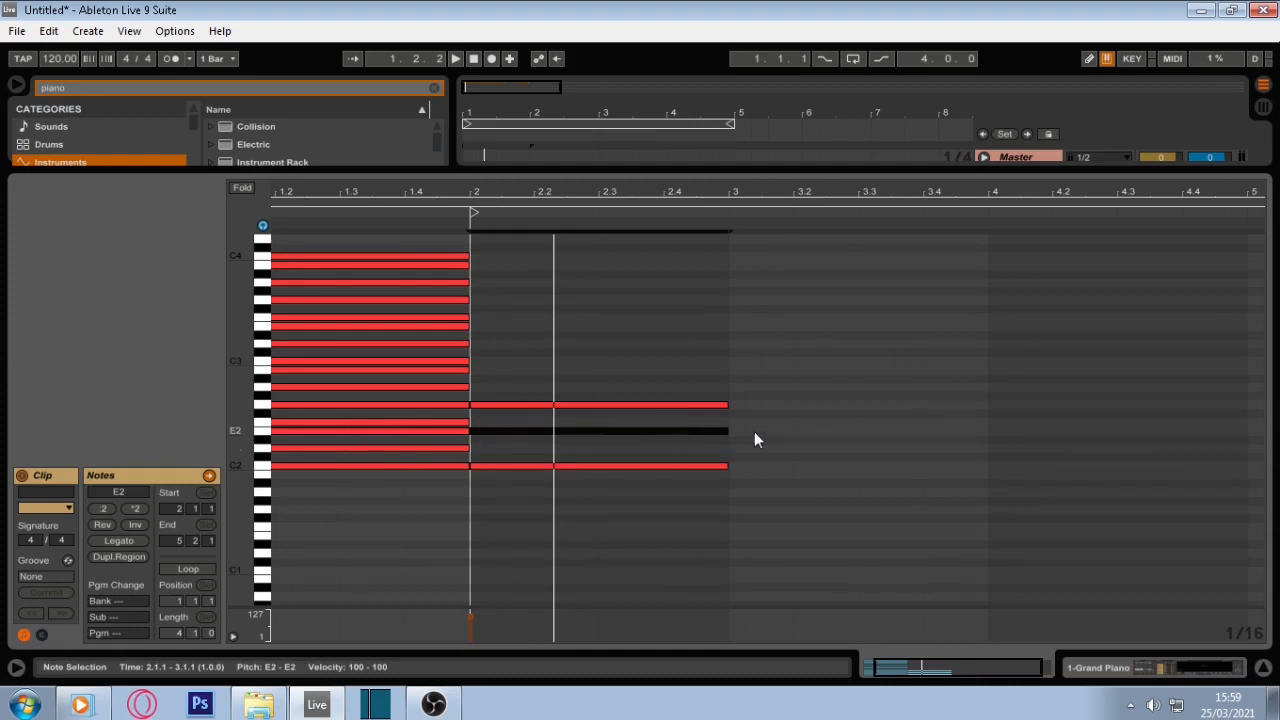
pyautogui.moveTo(736, 432); pyautogui.dragTo(983, 438)
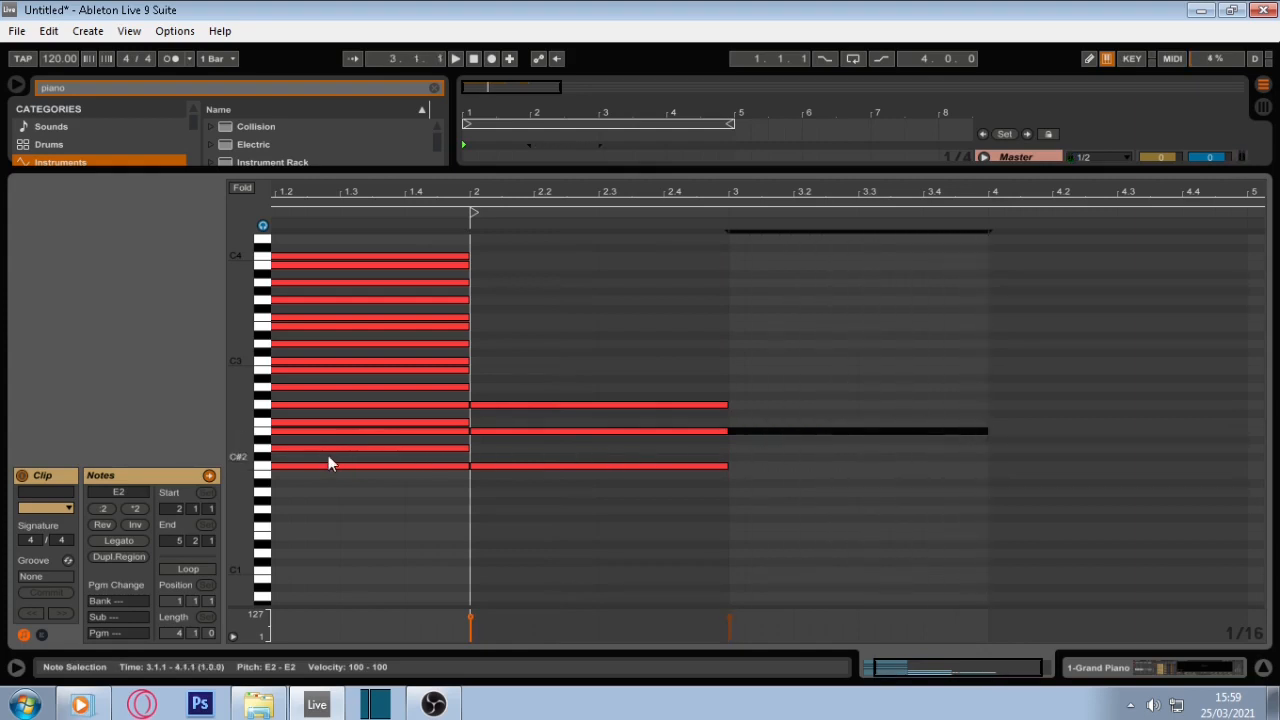
pyautogui.moveTo(814, 431); pyautogui.dragTo(815, 454)
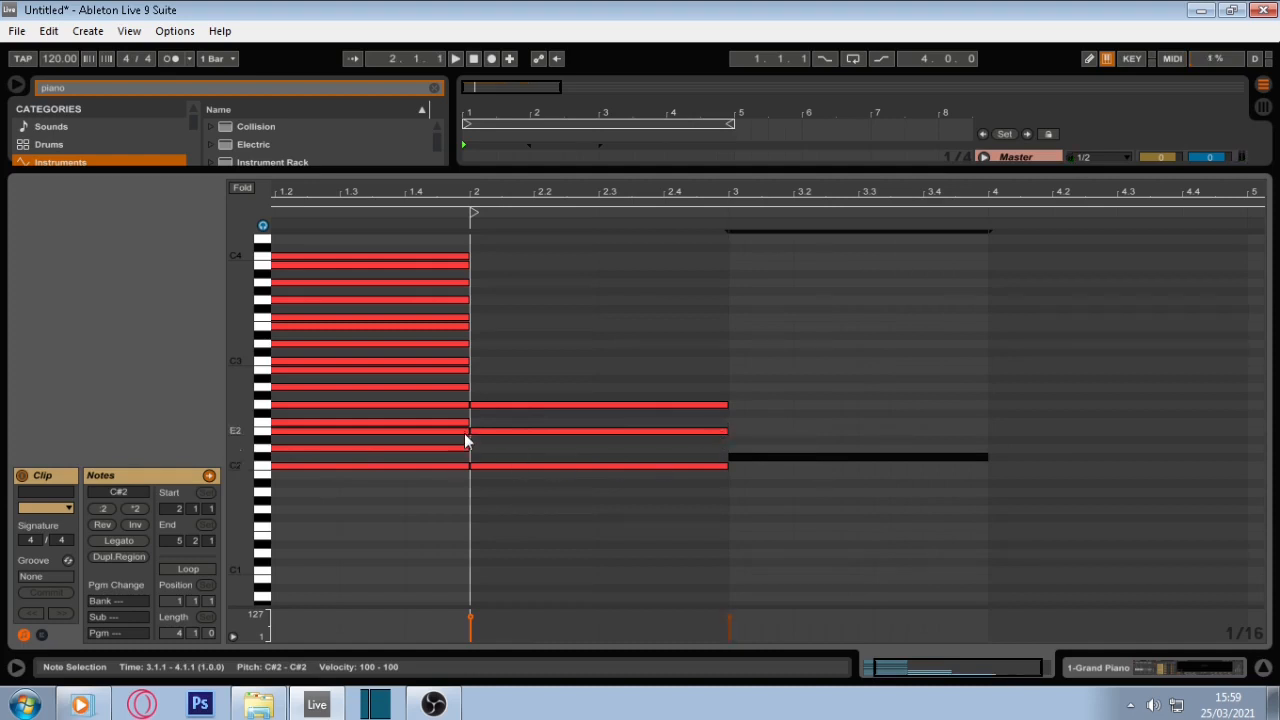
# Step: Complete the C# major chord in bar 3 with one-bar F2 and G#2 notes above C#2, and play it back
pyautogui.doubleClick(734, 422)
pyautogui.moveTo(748, 422); pyautogui.dragTo(988, 422)
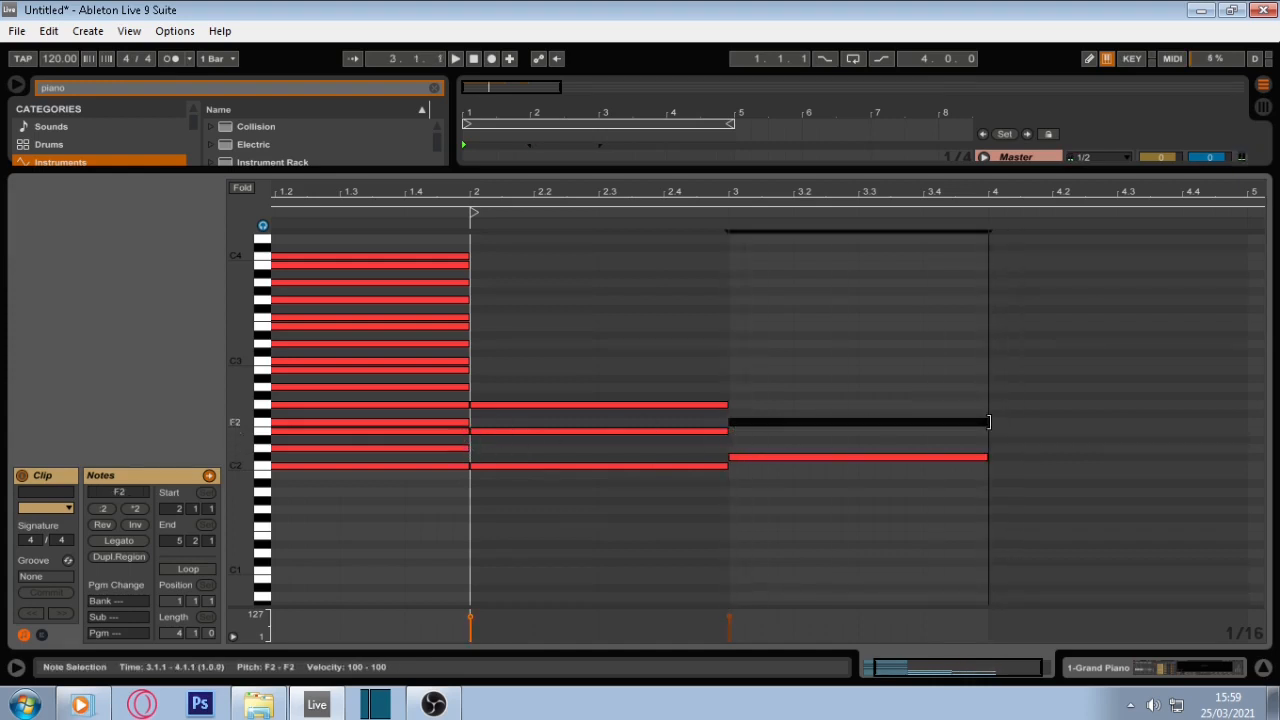
pyautogui.doubleClick(733, 386)
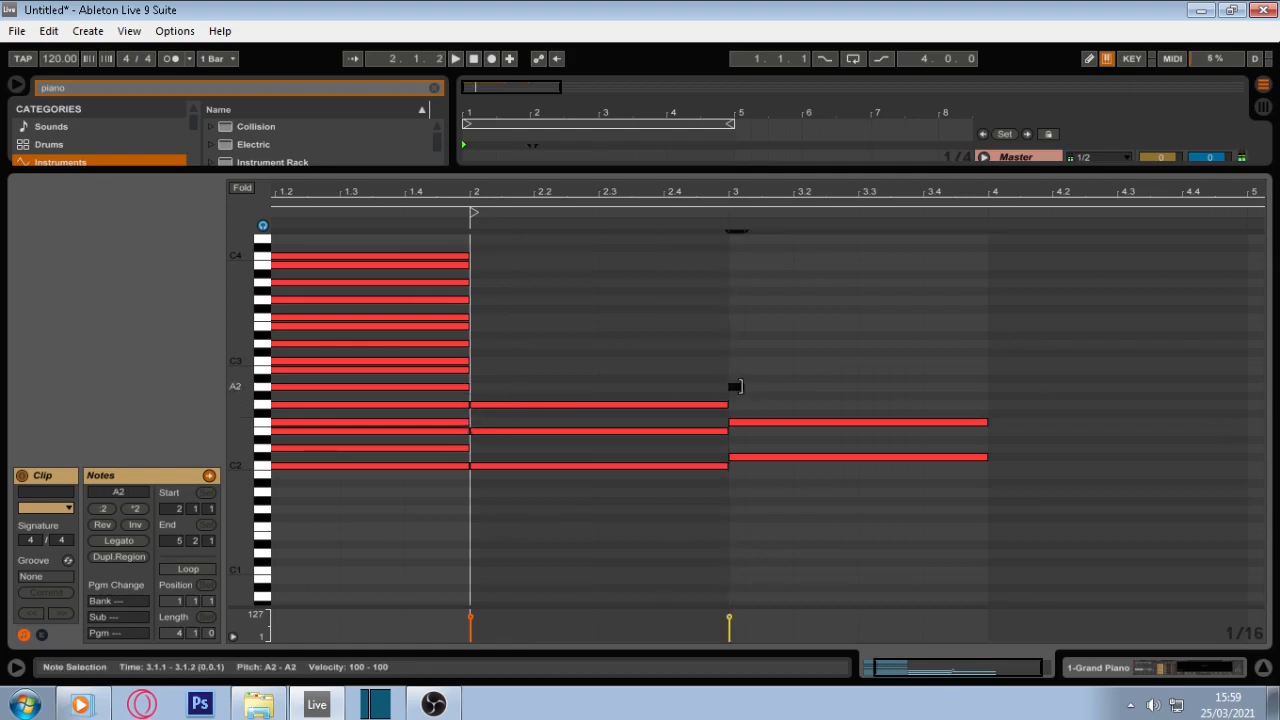
pyautogui.moveTo(741, 386); pyautogui.dragTo(977, 398)
pyautogui.press('space')
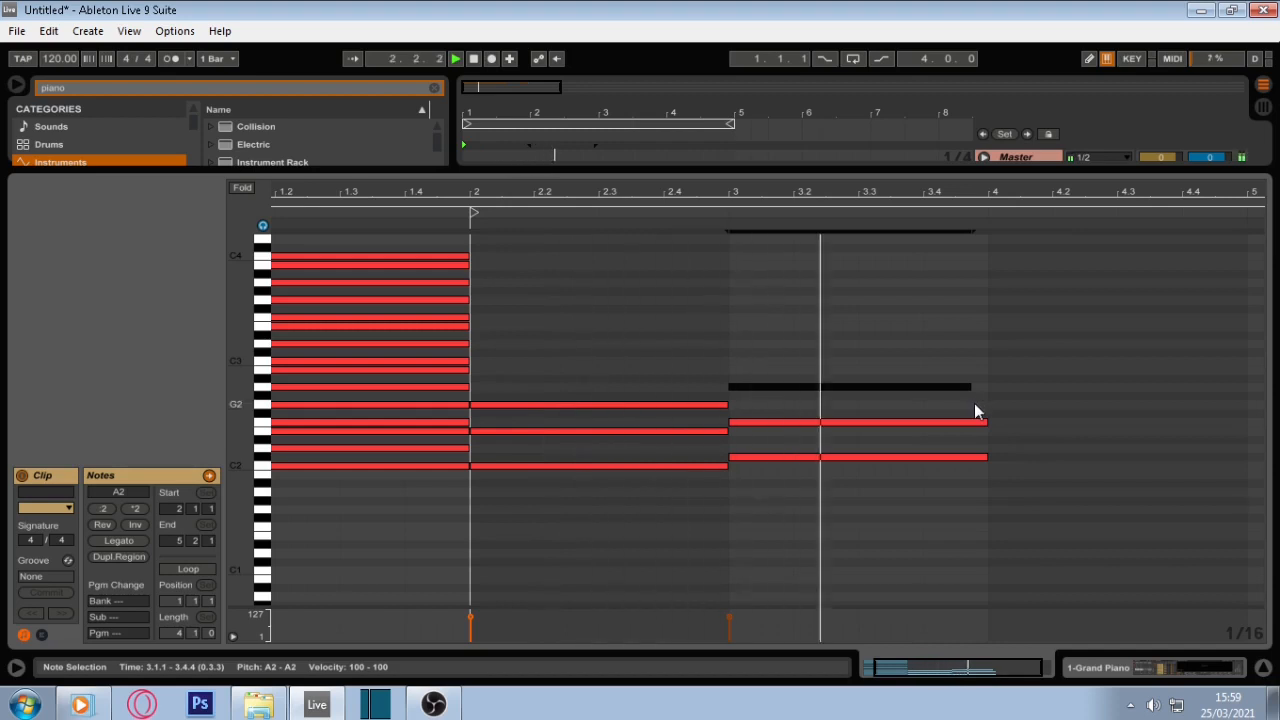
pyautogui.moveTo(969, 388); pyautogui.dragTo(982, 390)
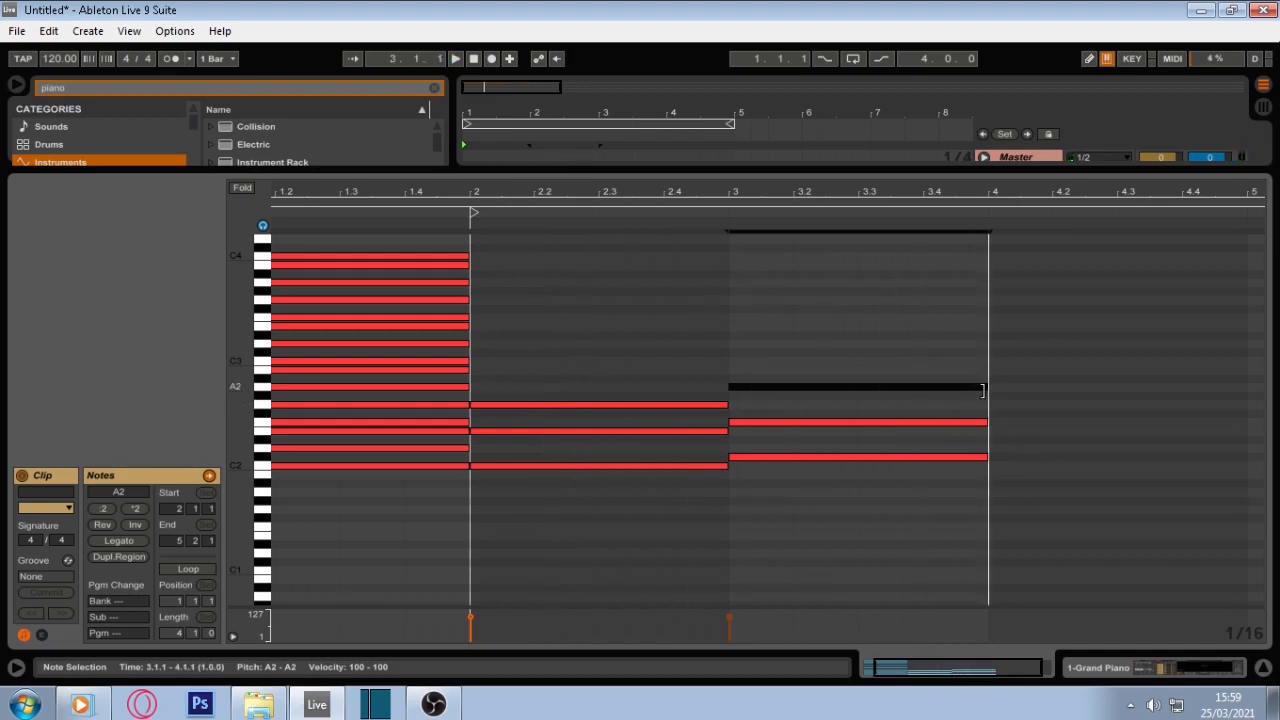
pyautogui.press('Down')
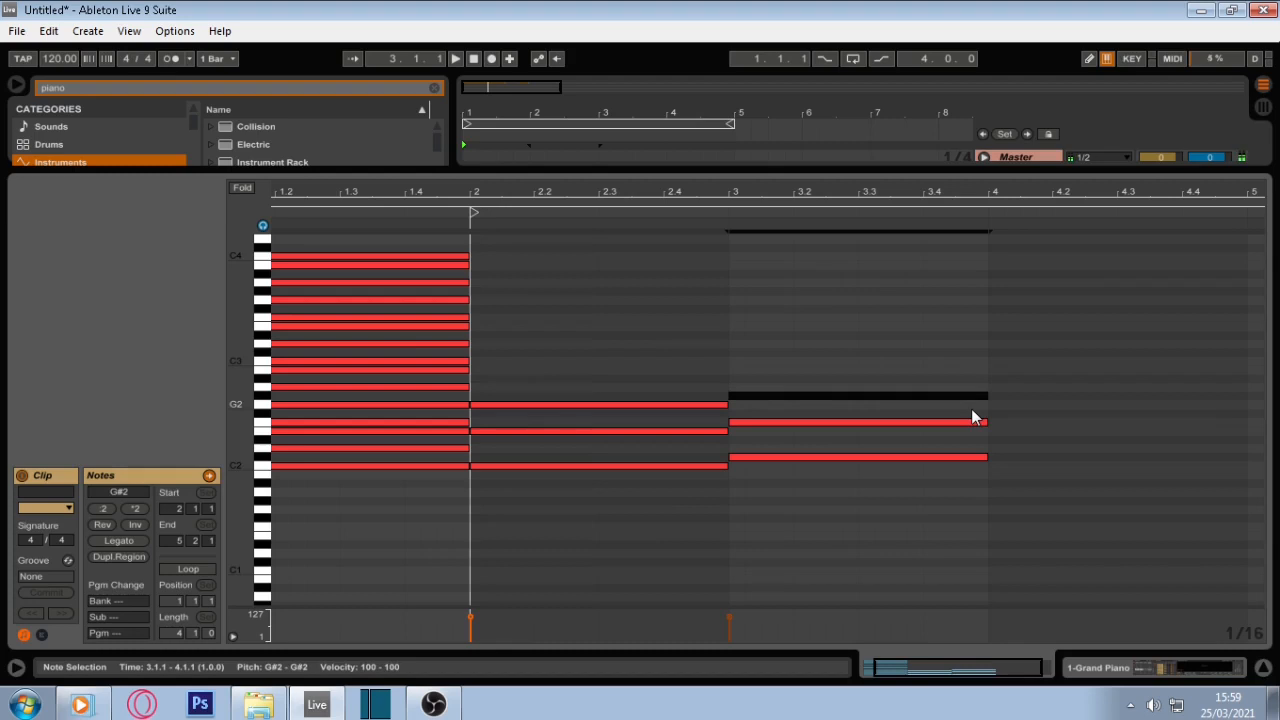
pyautogui.press('space')
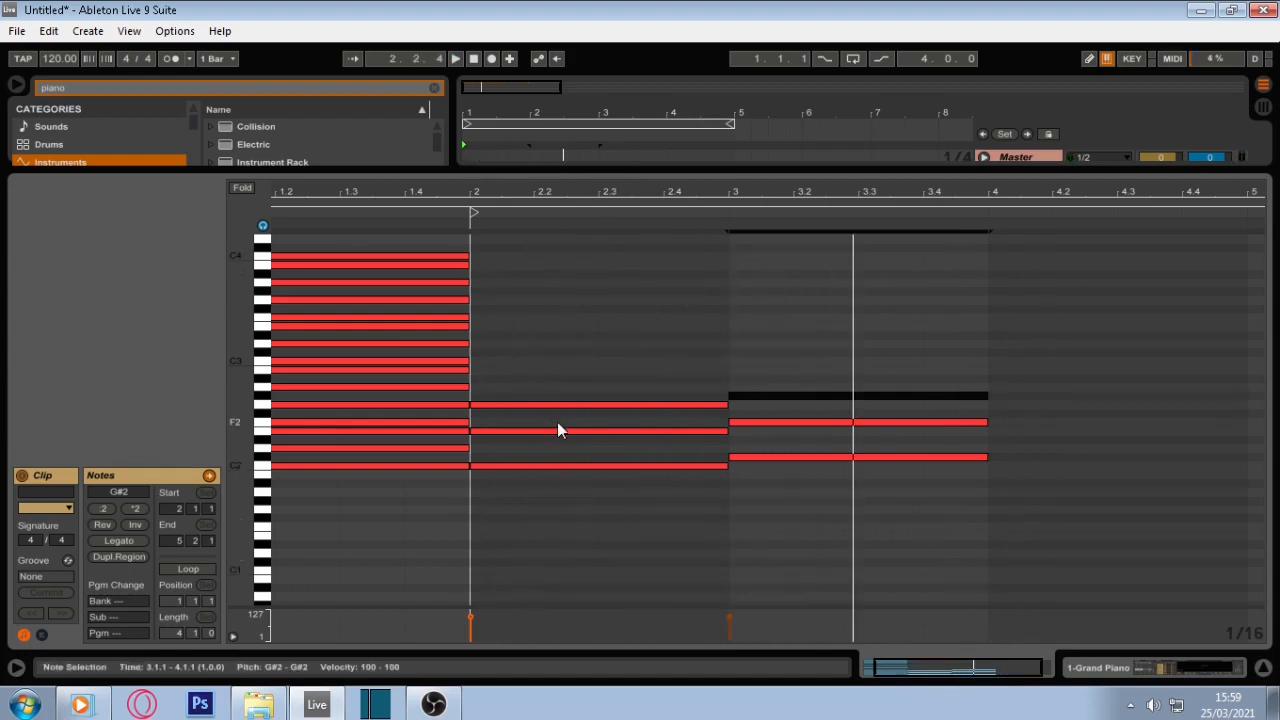
# Step: Add a one-bar E2 note at 4.1.1, directly after the bar 3 chord
pyautogui.scroll(1, 558, 426)
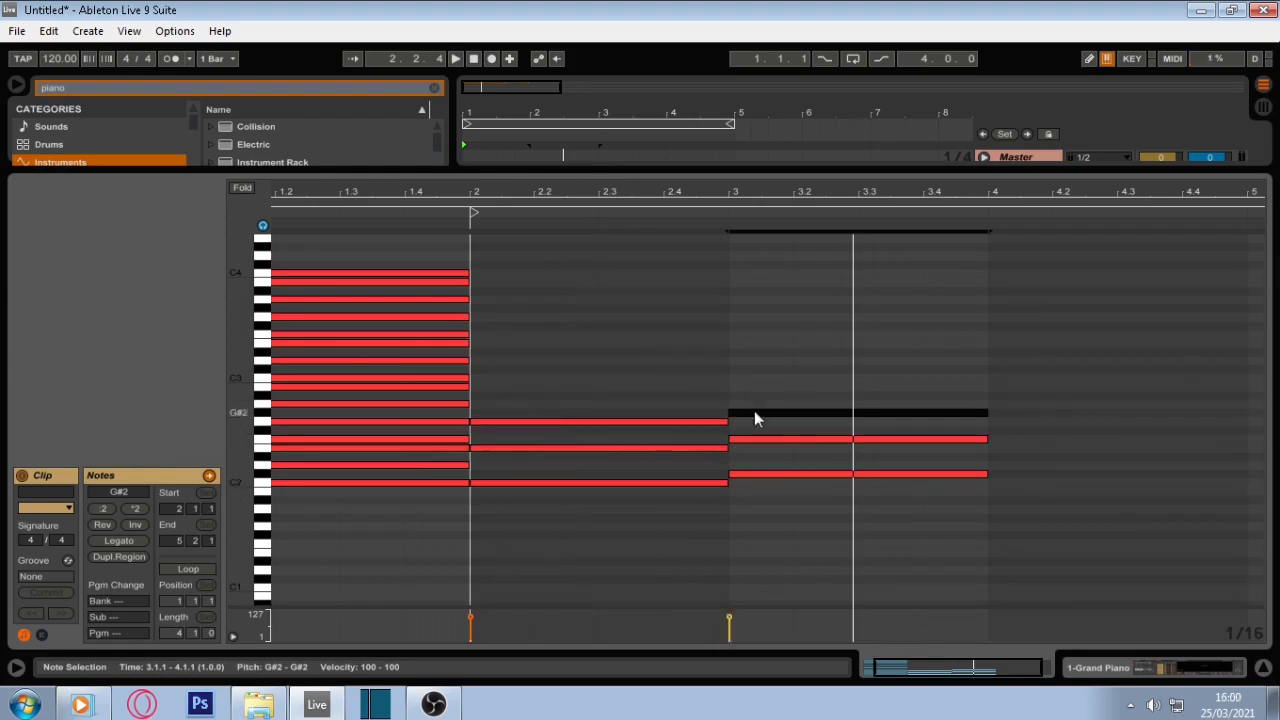
pyautogui.doubleClick(996, 450)
pyautogui.moveTo(1003, 450); pyautogui.dragTo(1240, 456)
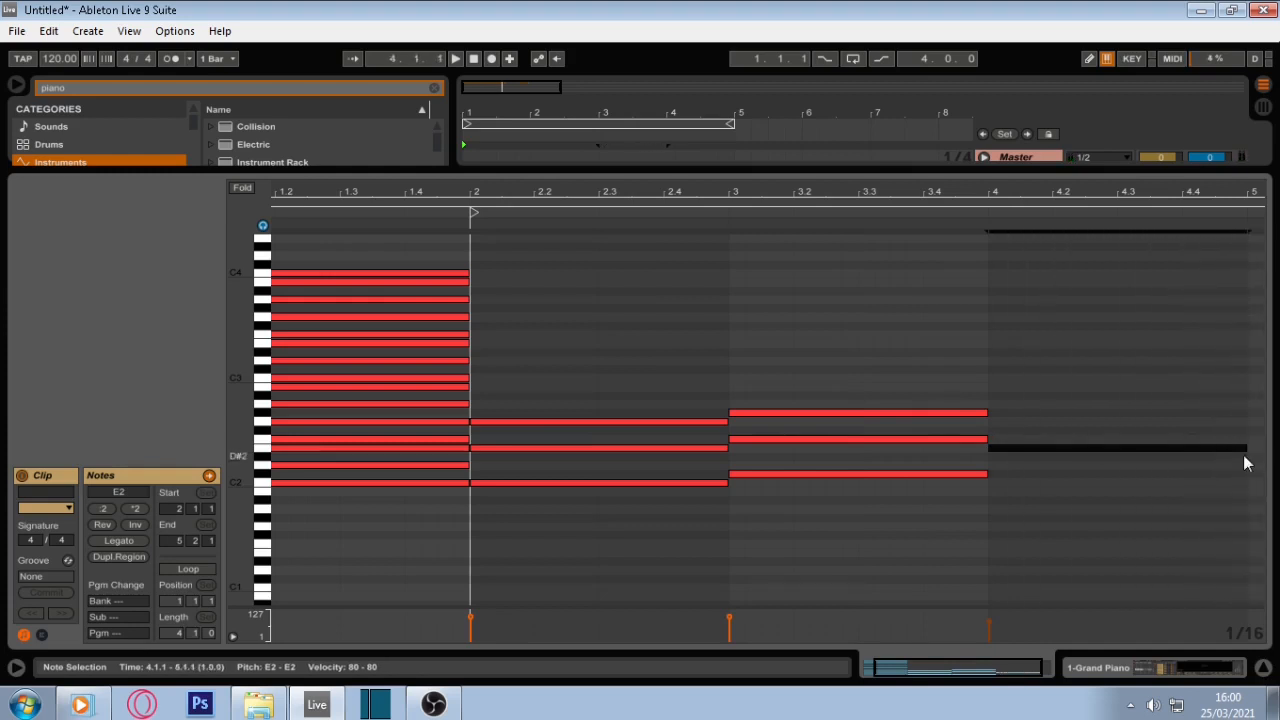
# Step: Make the chords minor by lowering the middle note of bar 3 to E2 and of bar 2 to D#2, and play them back
pyautogui.click(928, 440)
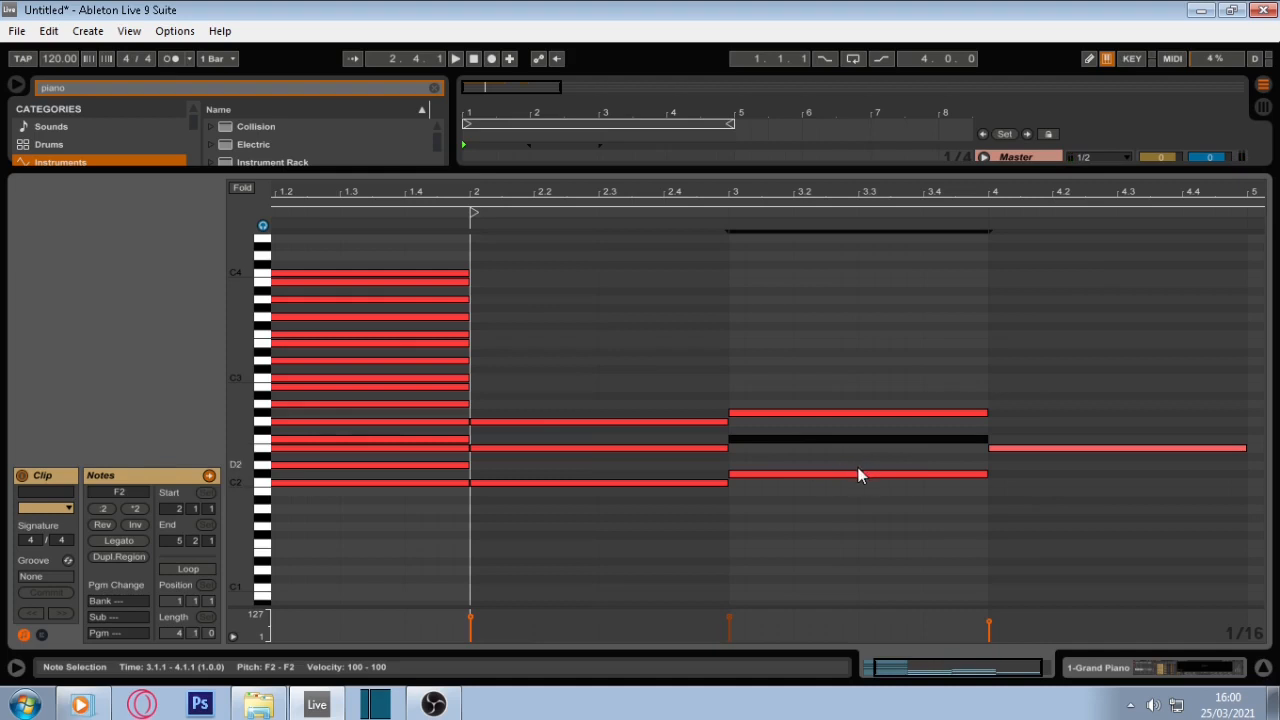
pyautogui.press('Down')
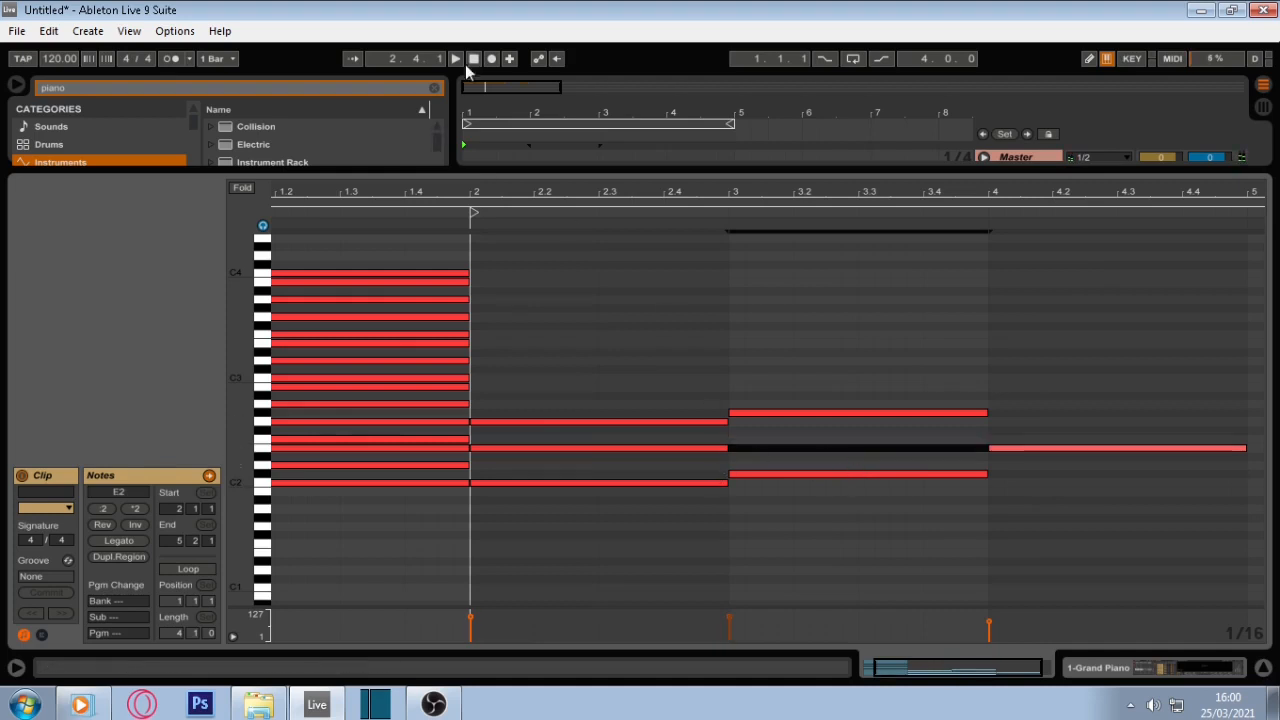
pyautogui.press('space')
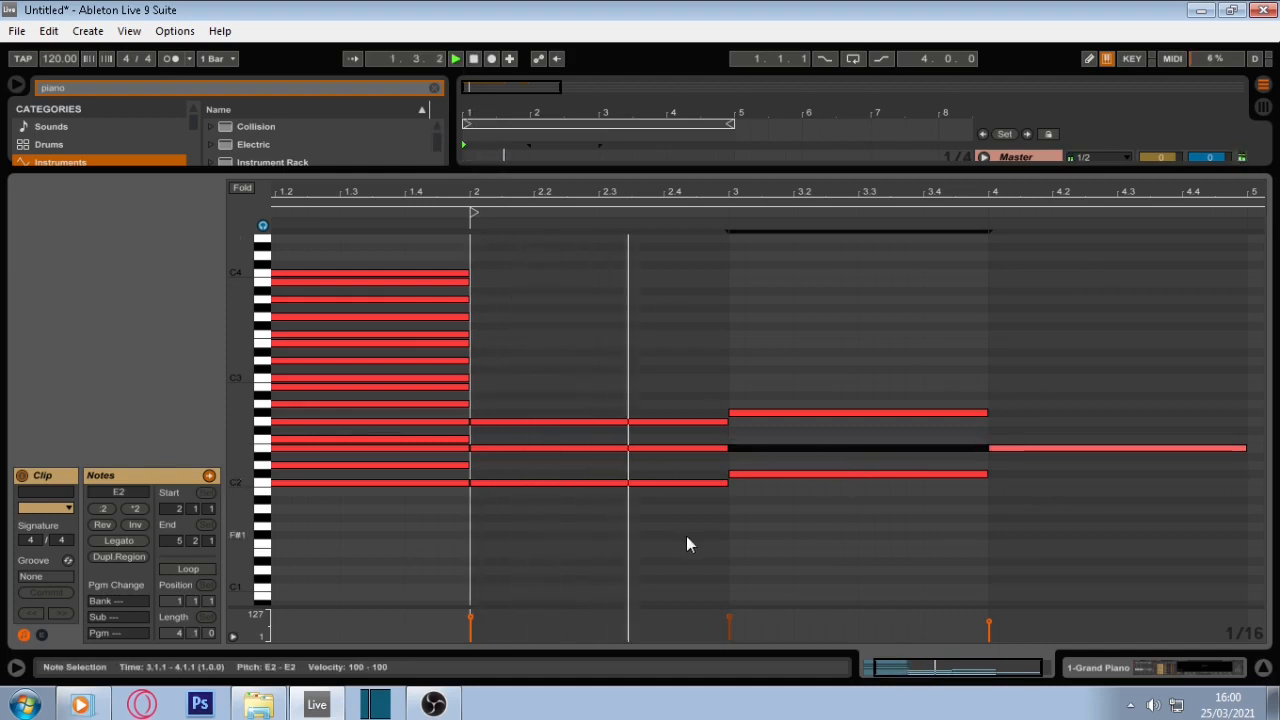
pyautogui.press('space')
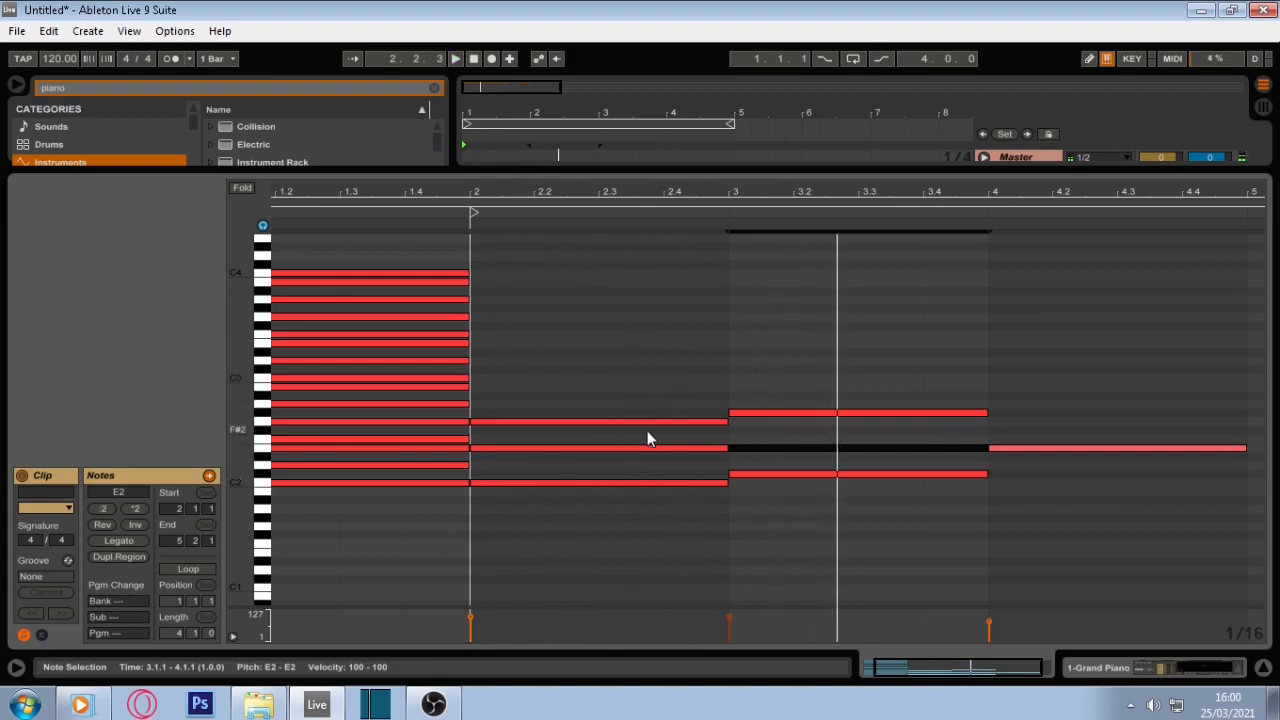
pyautogui.moveTo(646, 447); pyautogui.dragTo(646, 456)
pyautogui.press('space')
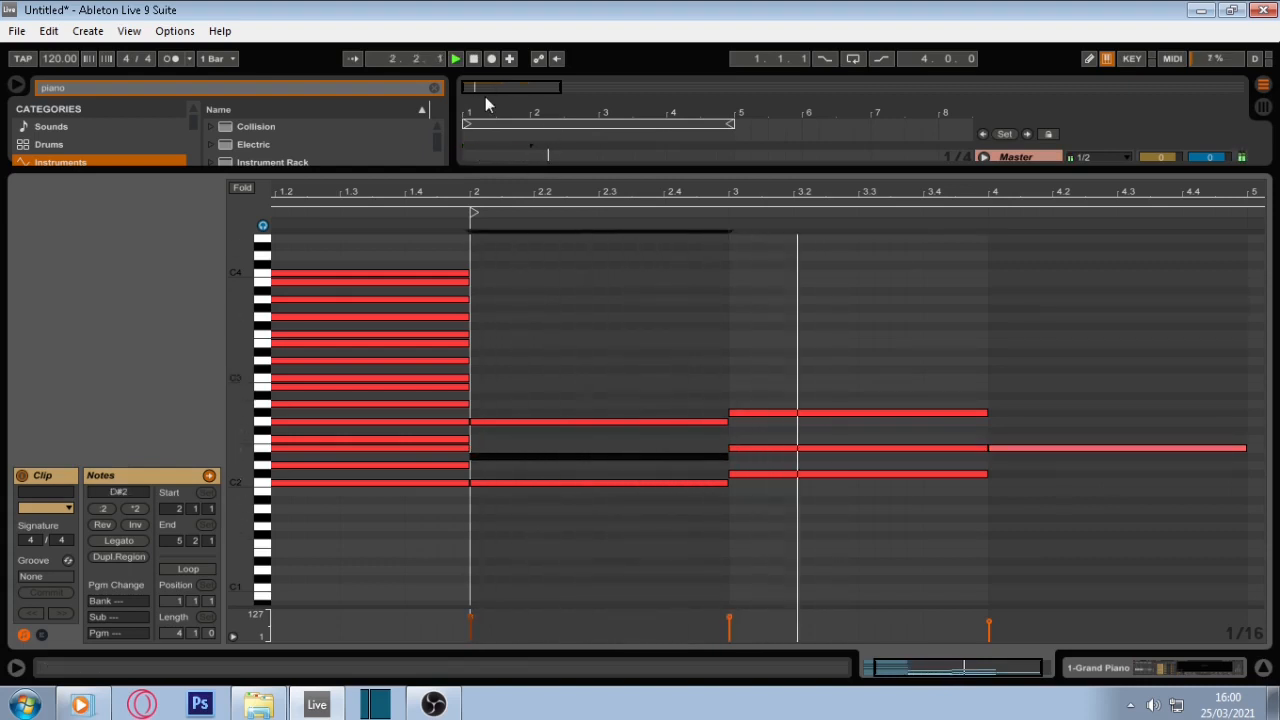
pyautogui.press('space')
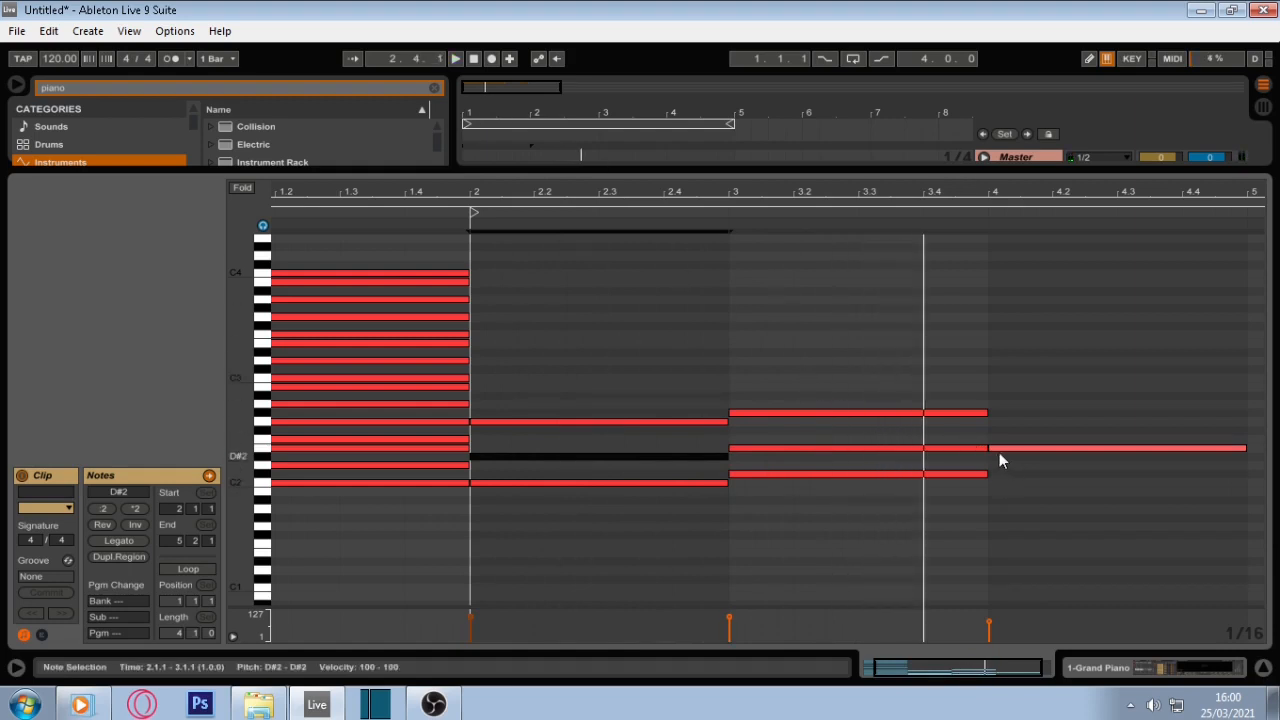
# Step: Delete the E2 note at 4.1.1 and draw it again with a length of one bar
pyautogui.click(998, 450)
pyautogui.press('Delete')
pyautogui.click(986, 448)
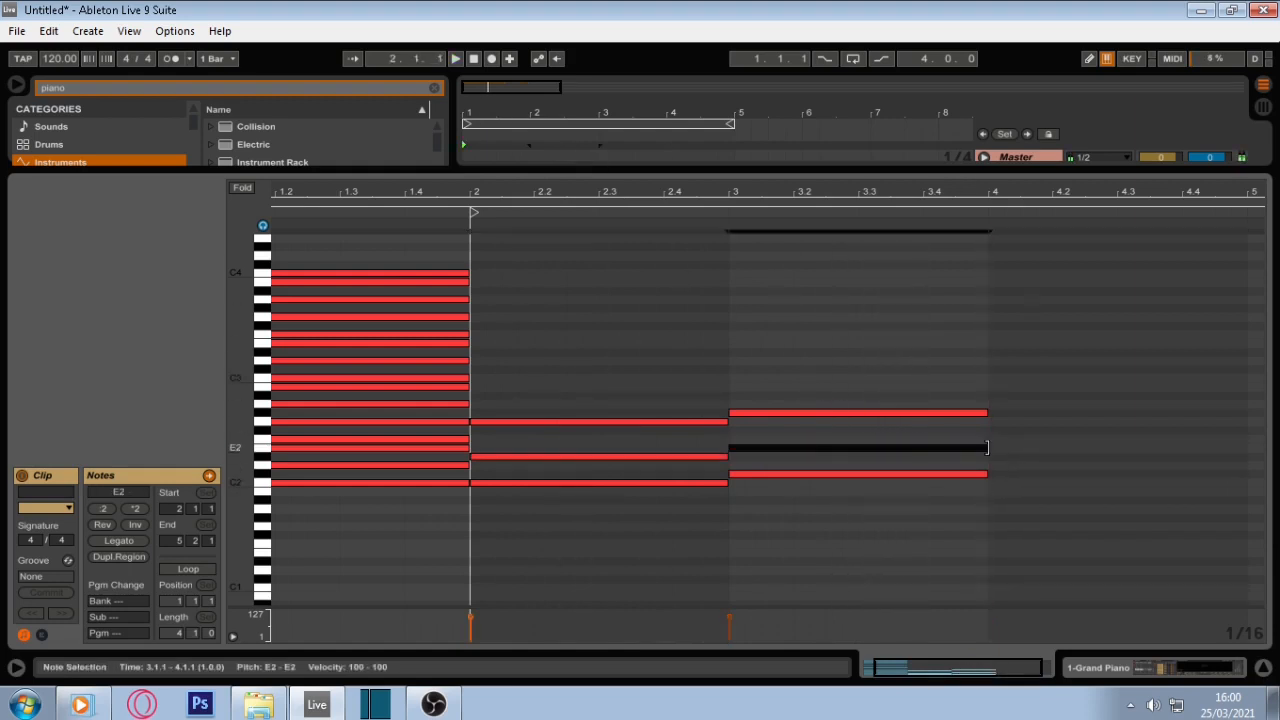
pyautogui.moveTo(994, 448); pyautogui.dragTo(1242, 447)
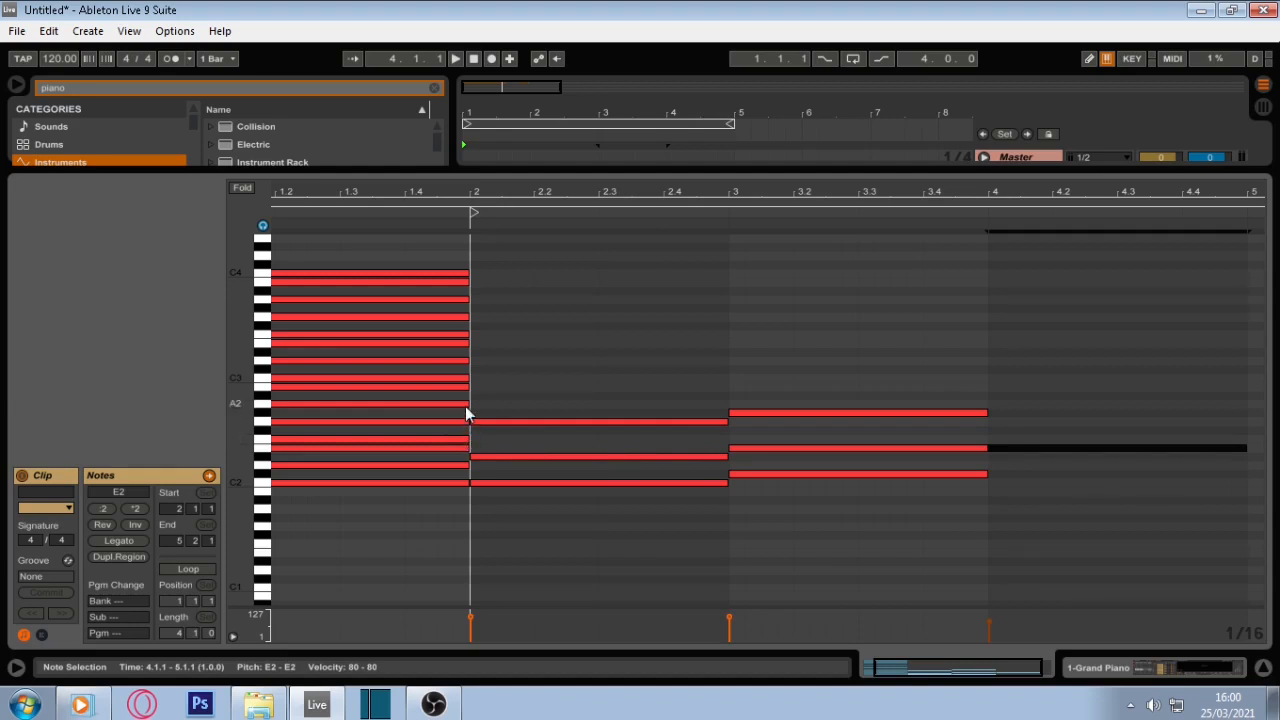
# Step: Add one-bar A2 and C3 notes above the E2 note in bar 4
pyautogui.click(988, 401)
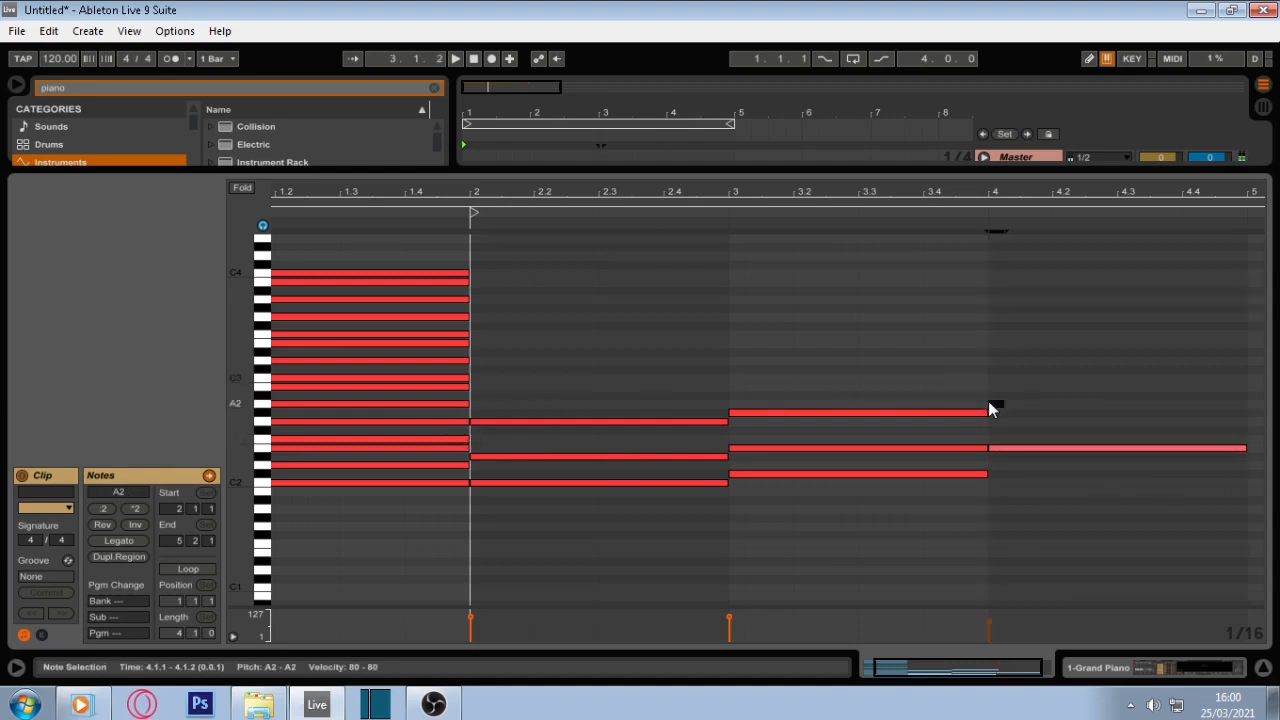
pyautogui.moveTo(1005, 401); pyautogui.dragTo(1248, 402)
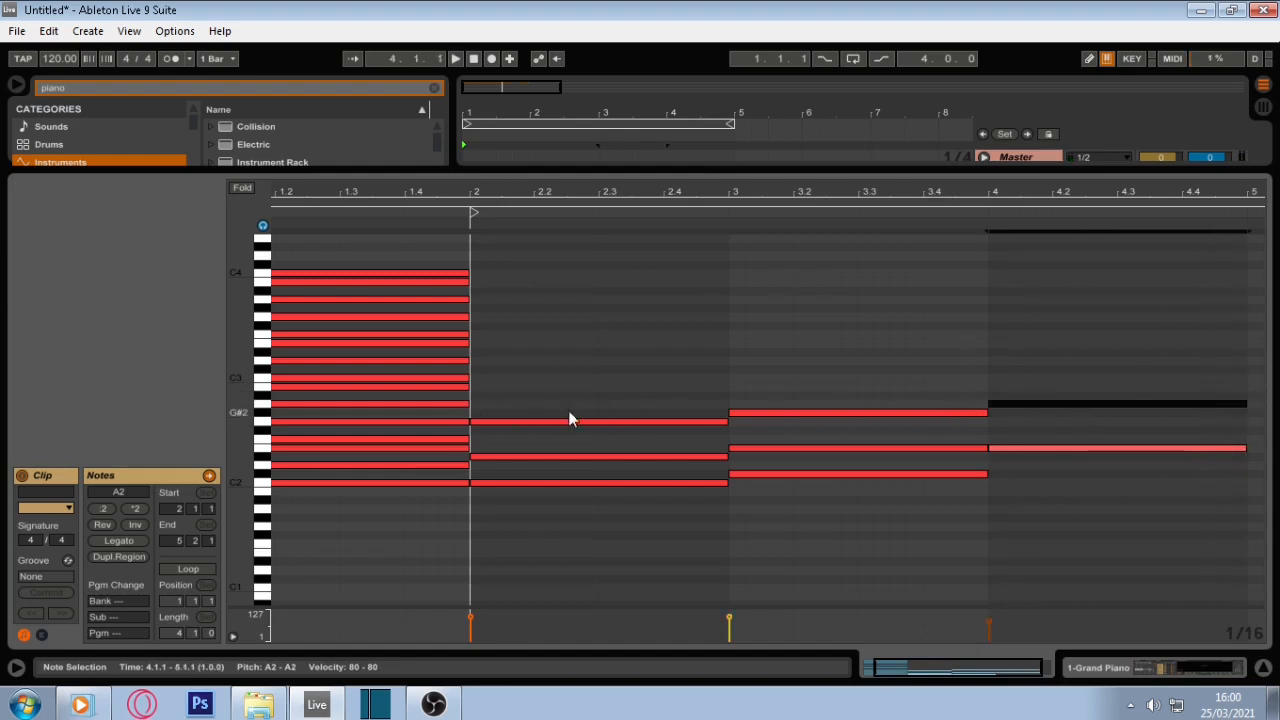
pyautogui.click(994, 380)
pyautogui.moveTo(994, 380); pyautogui.dragTo(1246, 380)
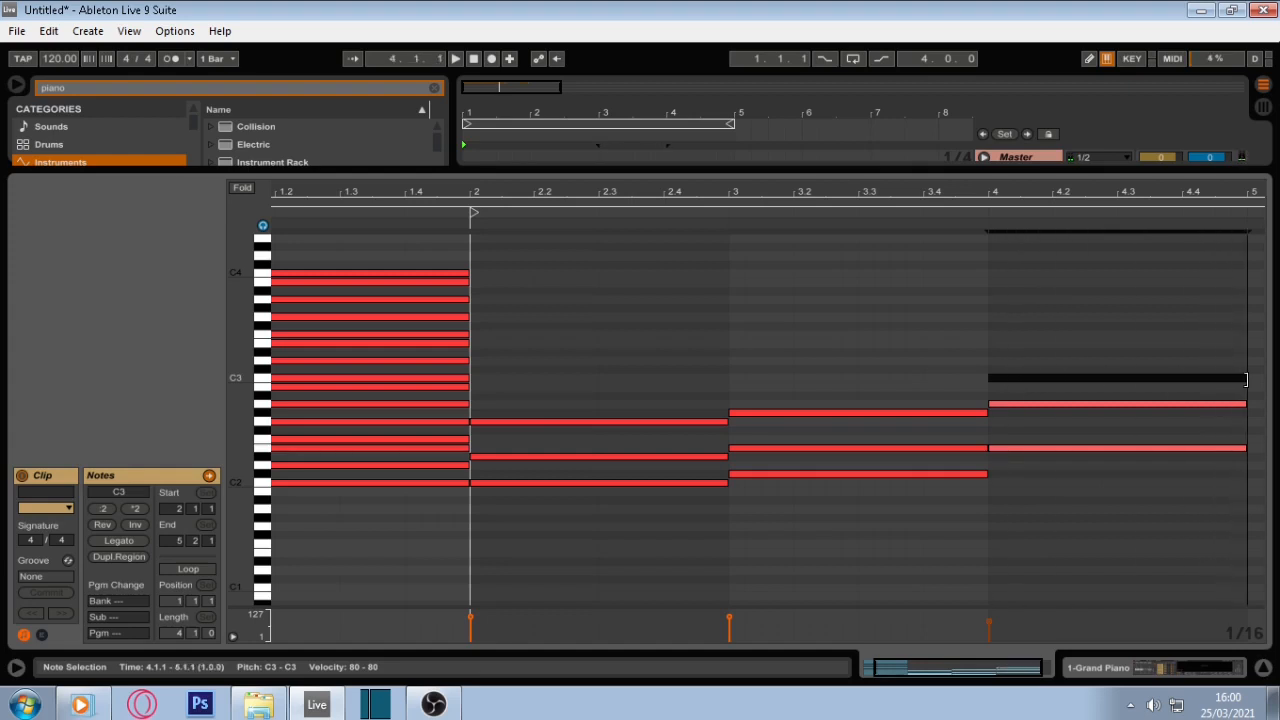
# Step: Set the velocity of the three bar 4 notes to 99 and play back the chords
pyautogui.press('space')
pyautogui.moveTo(1173, 507); pyautogui.dragTo(1174, 376)
pyautogui.press('space')
pyautogui.press('space')
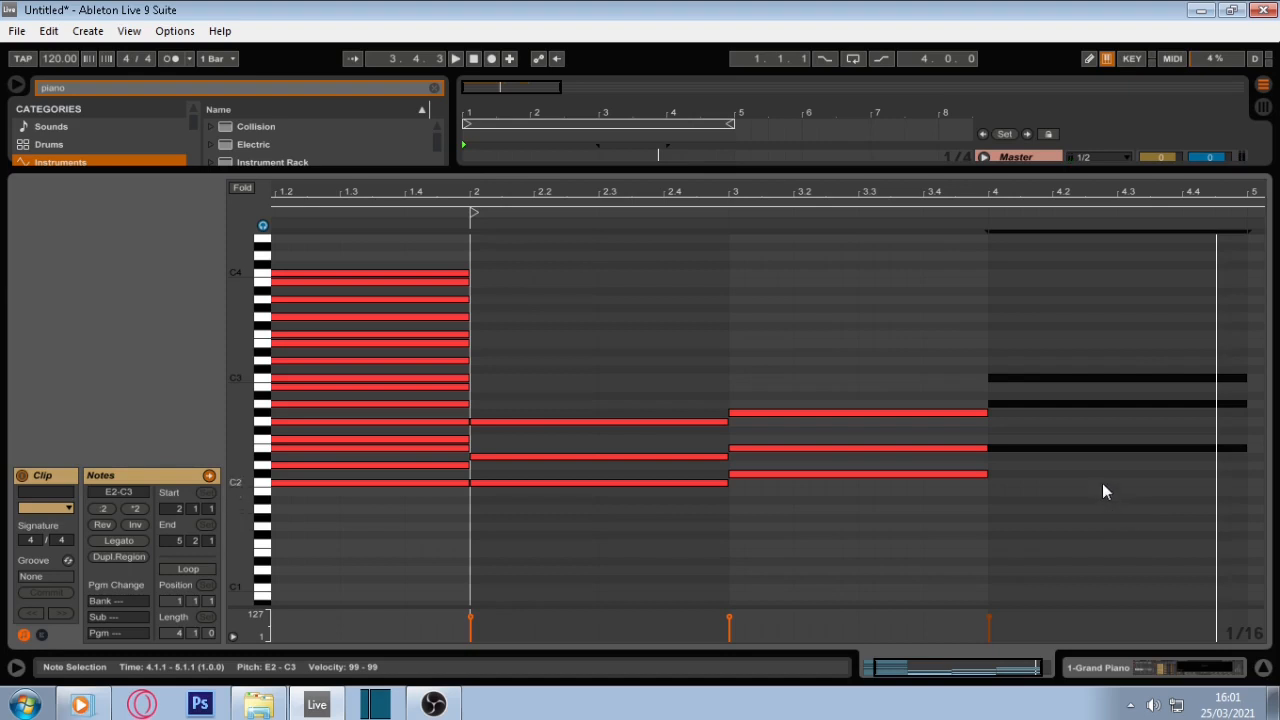
# Step: Lower the middle note of the bar 4 chord to G#2 and play the chord back
pyautogui.moveTo(1160, 191); pyautogui.dragTo(1117, 187)
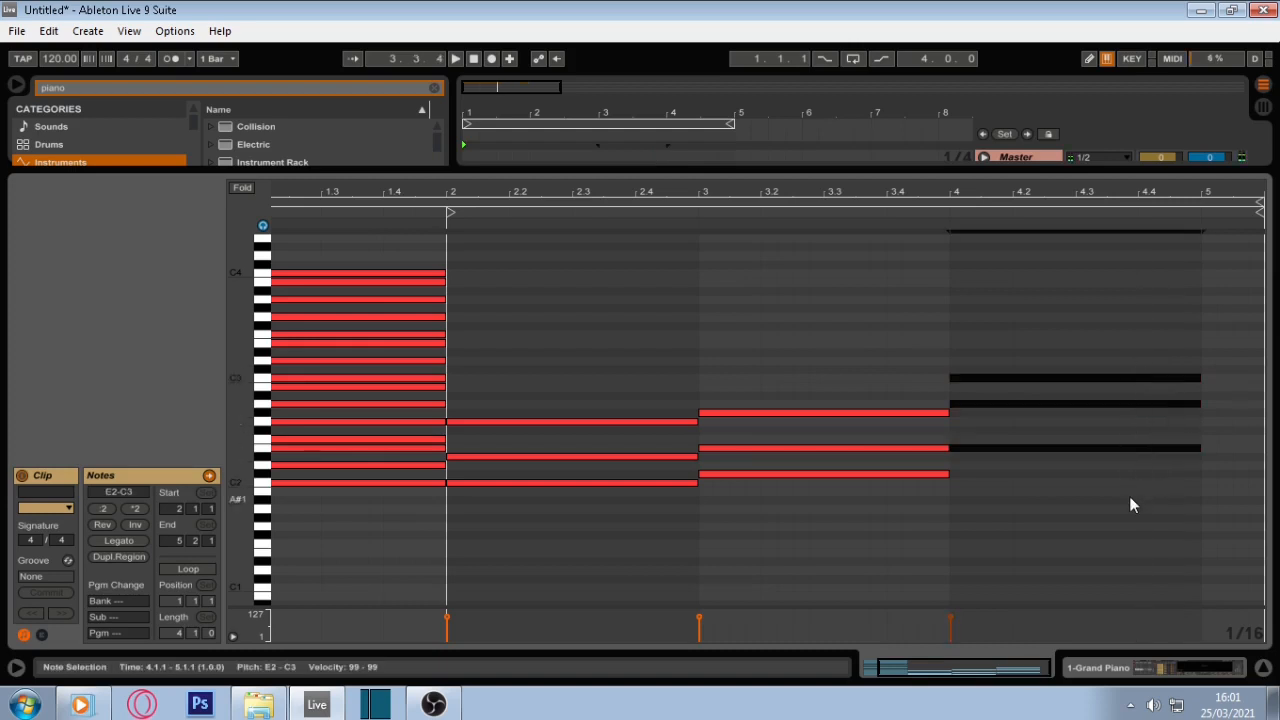
pyautogui.click(1095, 403)
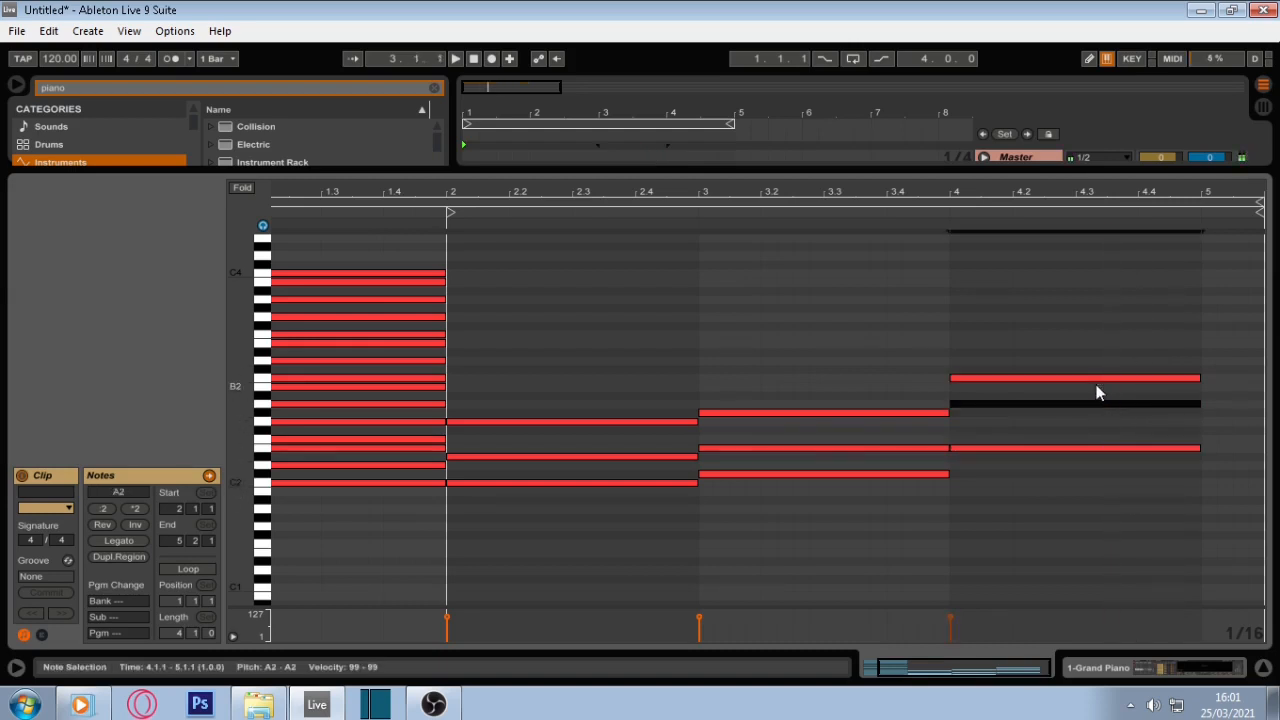
pyautogui.press('Down')
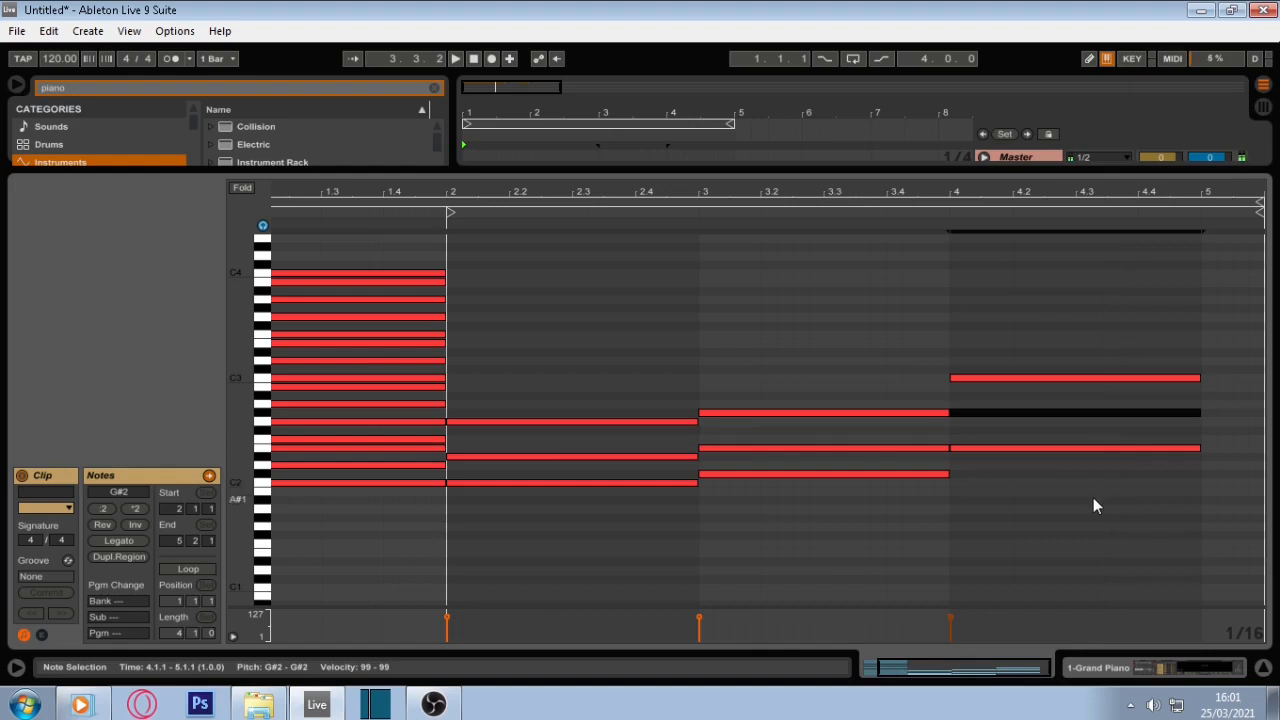
pyautogui.press('space')
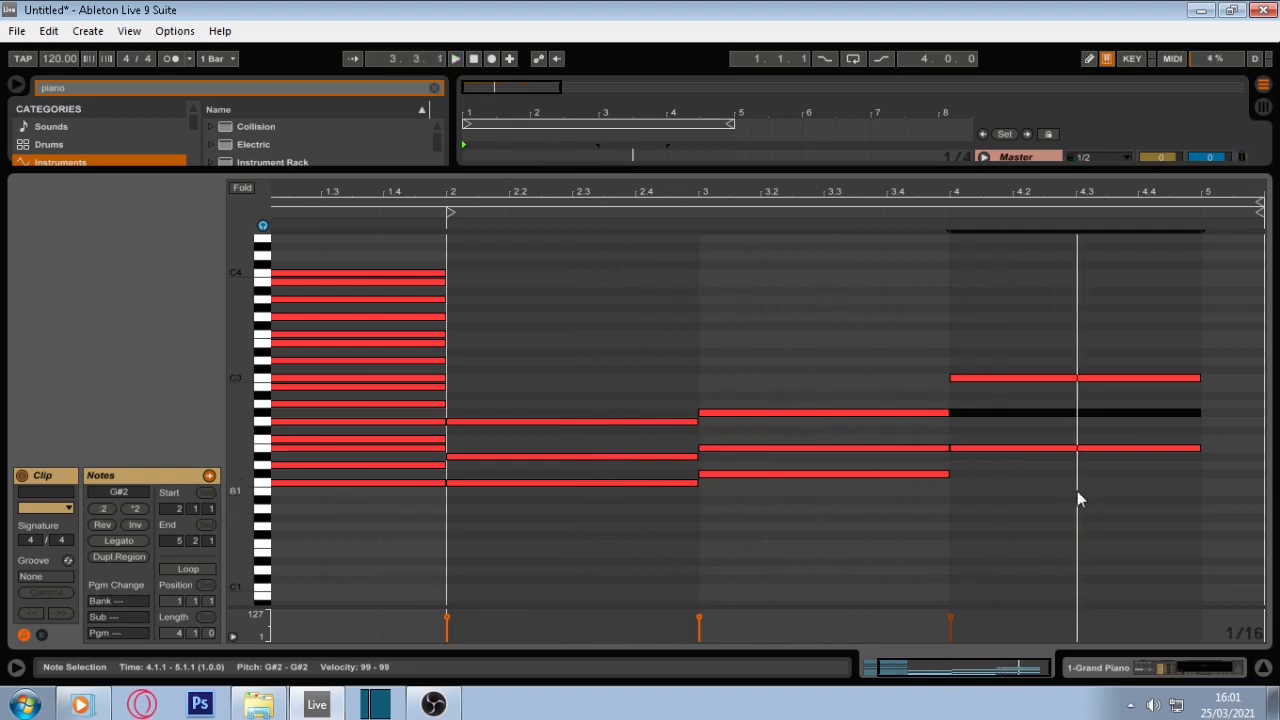
# Step: Return the bar 4 middle note to A2, then lower it together with C3 by a semitone to form E major with G#2 and B2
pyautogui.press('Up')
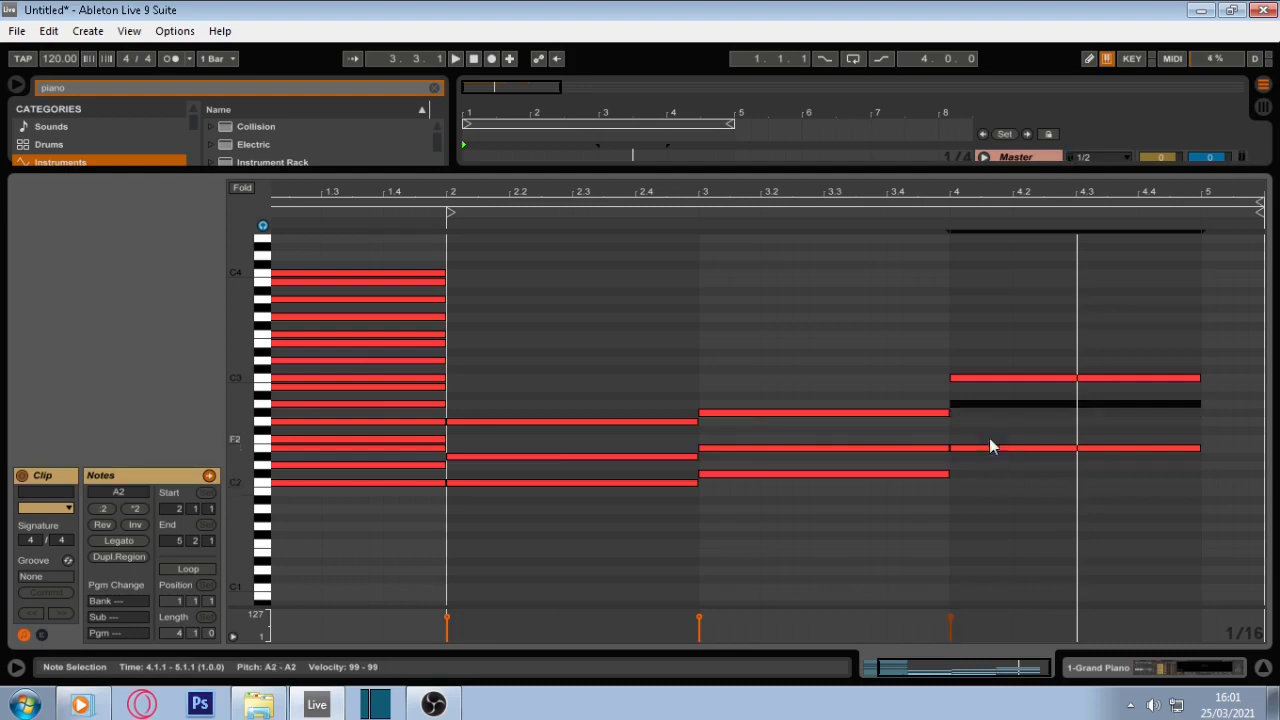
pyautogui.keyDown('shift'); pyautogui.click(985, 380); pyautogui.keyUp('shift')
pyautogui.press('Down')
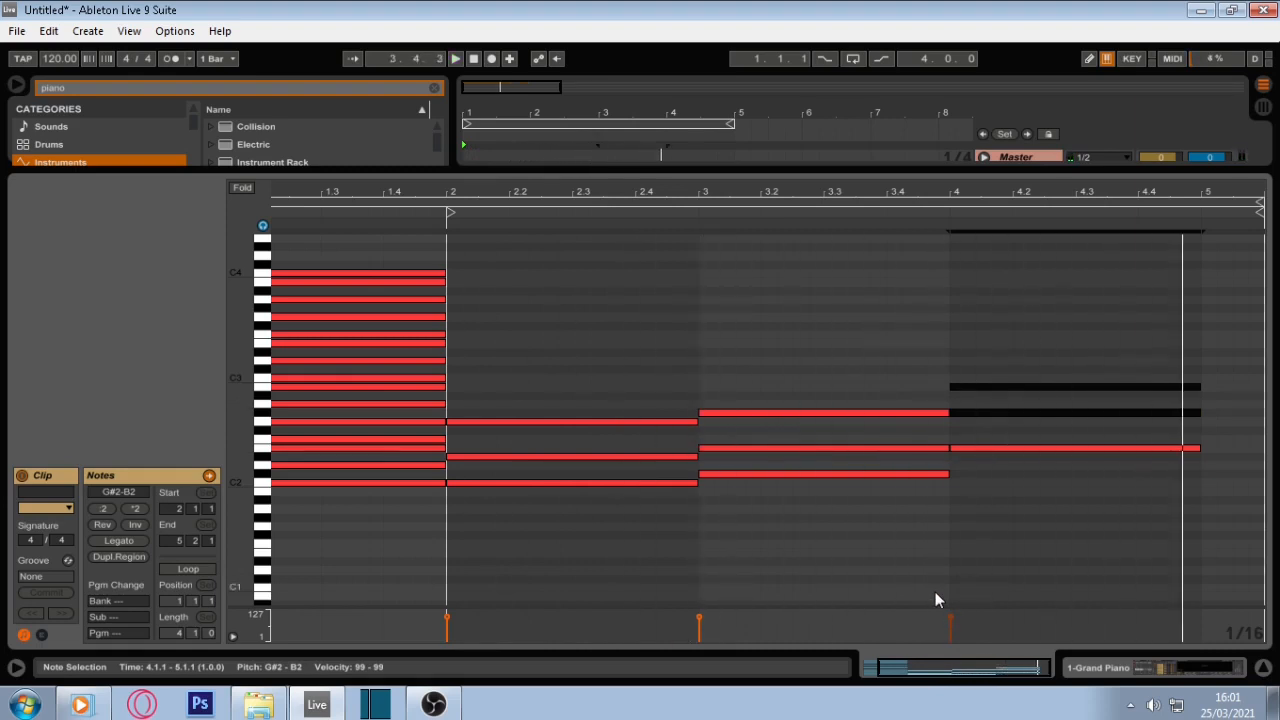
# Step: Restore the major chords by raising the middle note of bar 3 to F2 and of bar 2 to E2, and play back all three chords
pyautogui.click(911, 448)
pyautogui.press('Up')
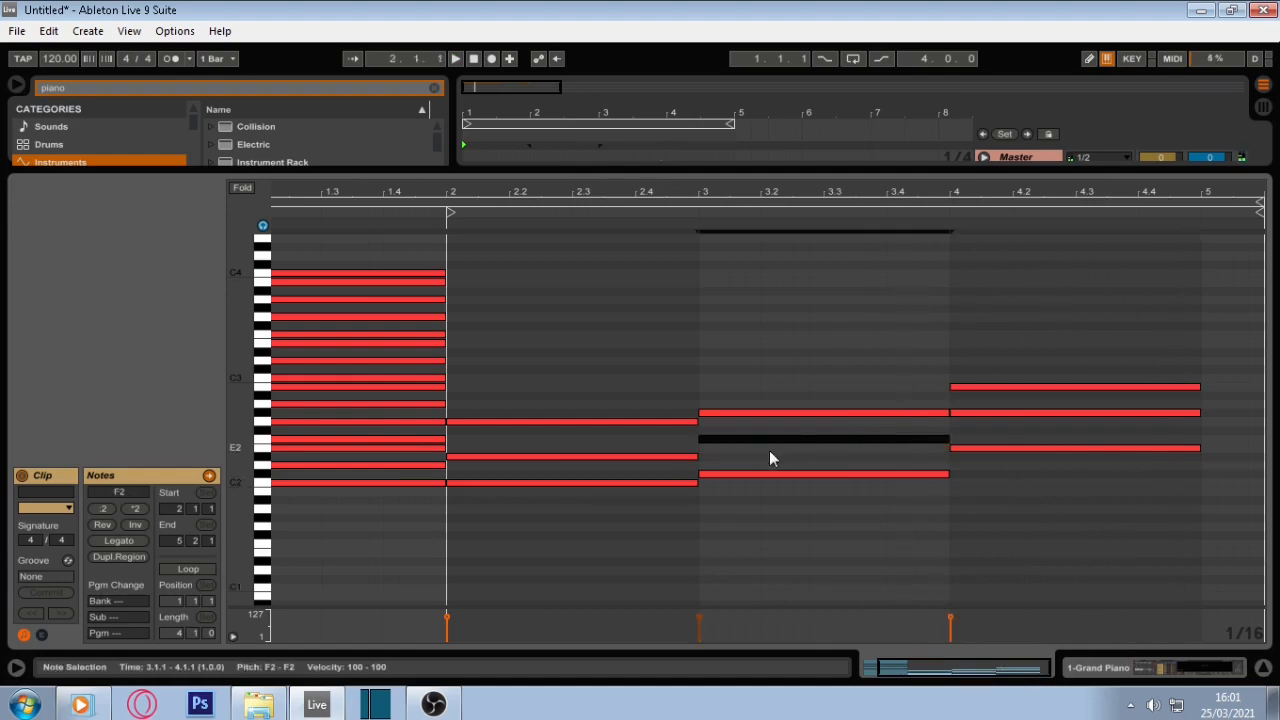
pyautogui.moveTo(627, 447); pyautogui.dragTo(620, 484)
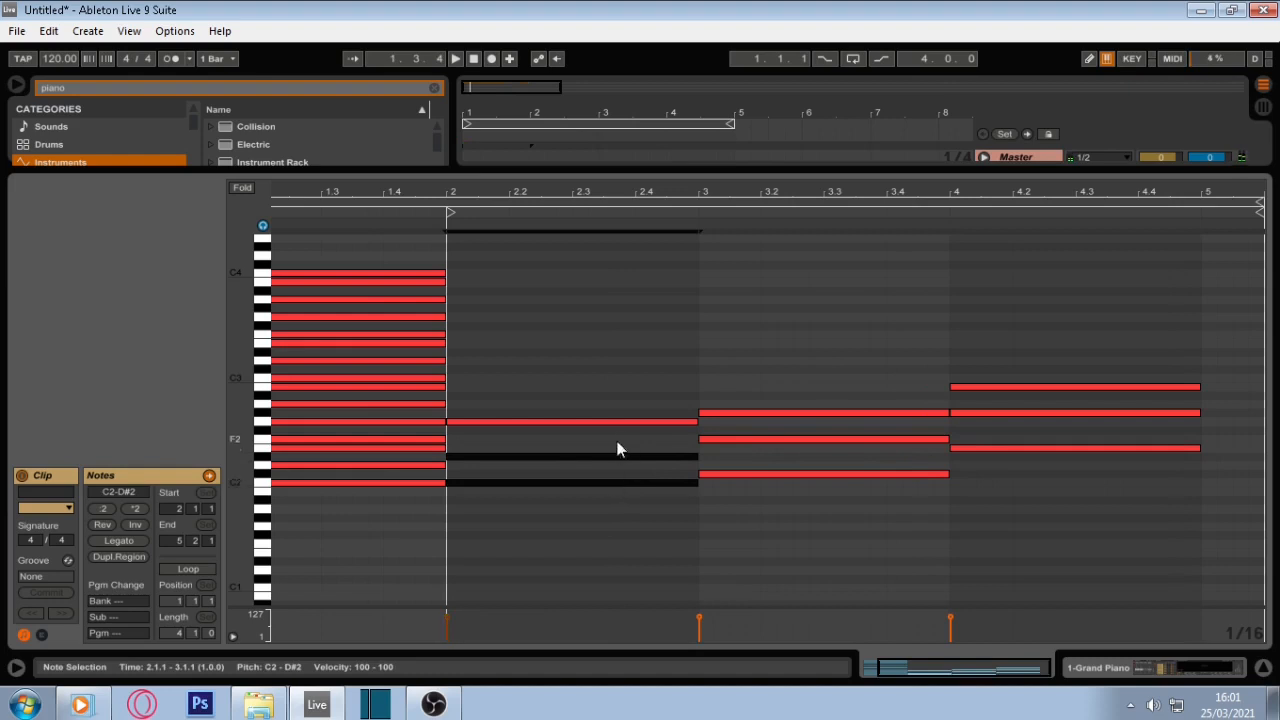
pyautogui.click(619, 456)
pyautogui.press('Up')
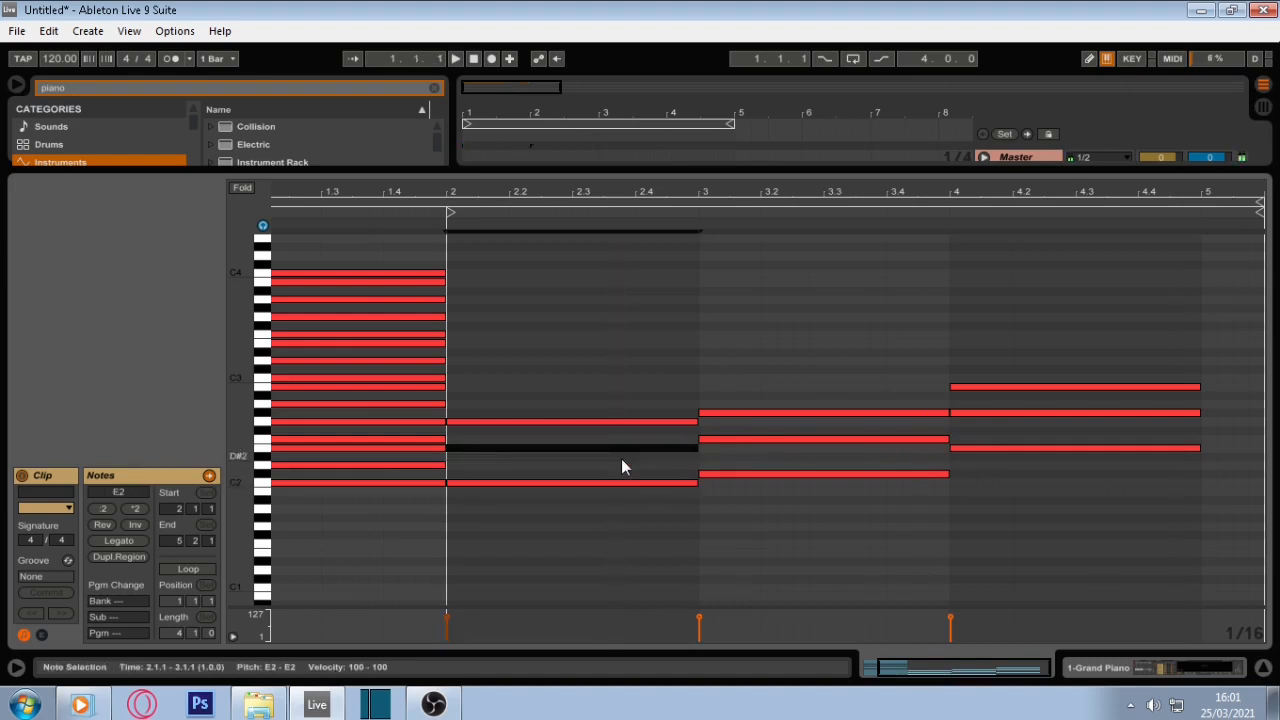
pyautogui.press('space')
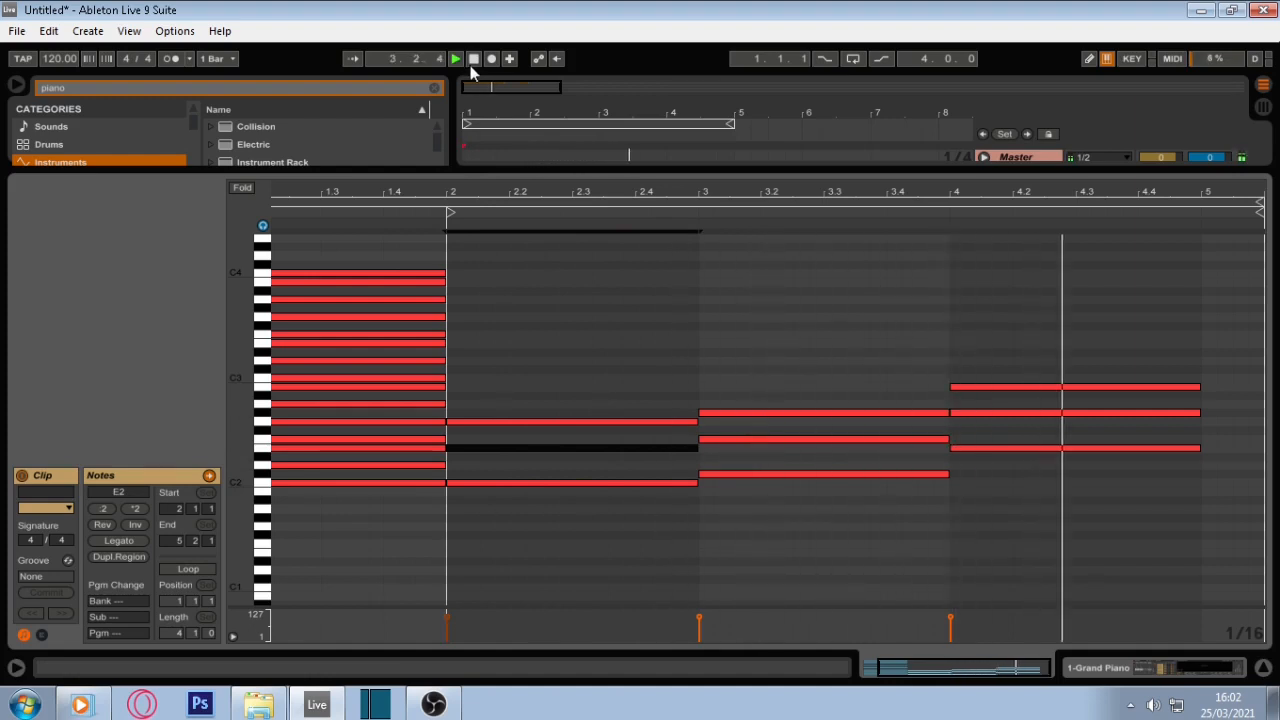
# Step: Stop playback and build an F major chord in bar 5 from one-bar notes F2, A2 and C3
pyautogui.click(472, 62)
pyautogui.moveTo(522, 188); pyautogui.dragTo(524, 168)
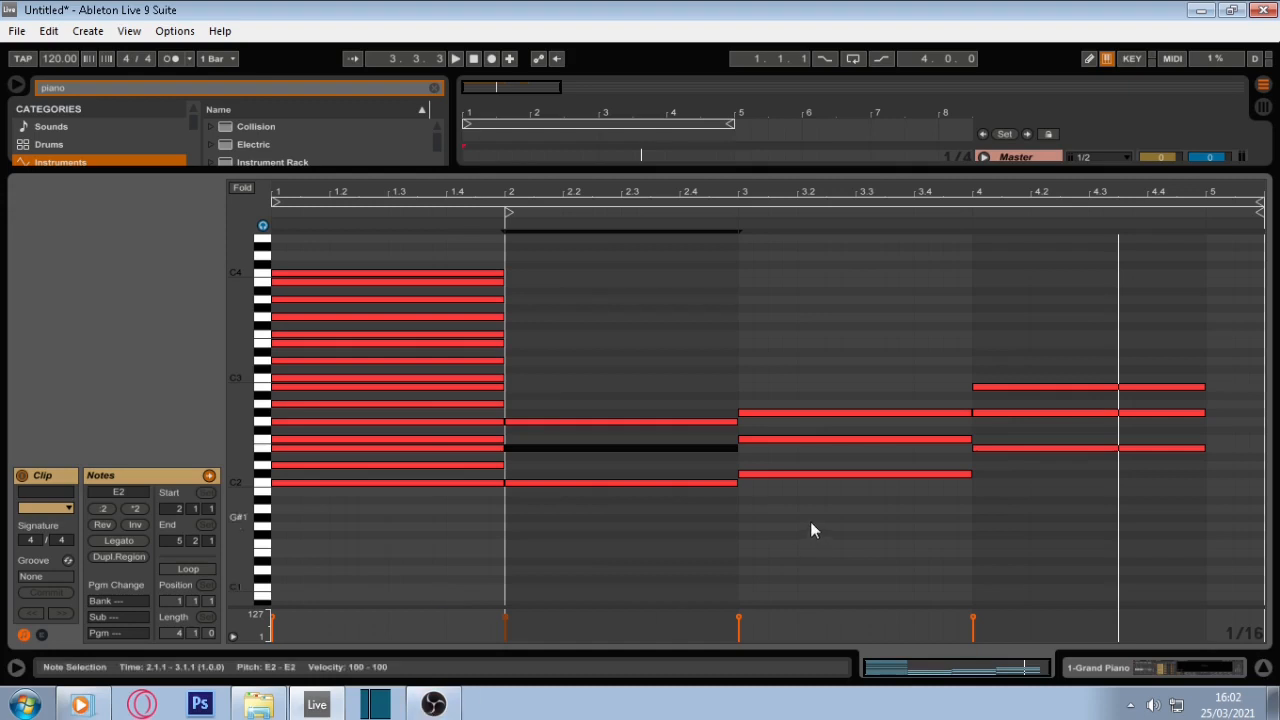
pyautogui.doubleClick(1211, 441)
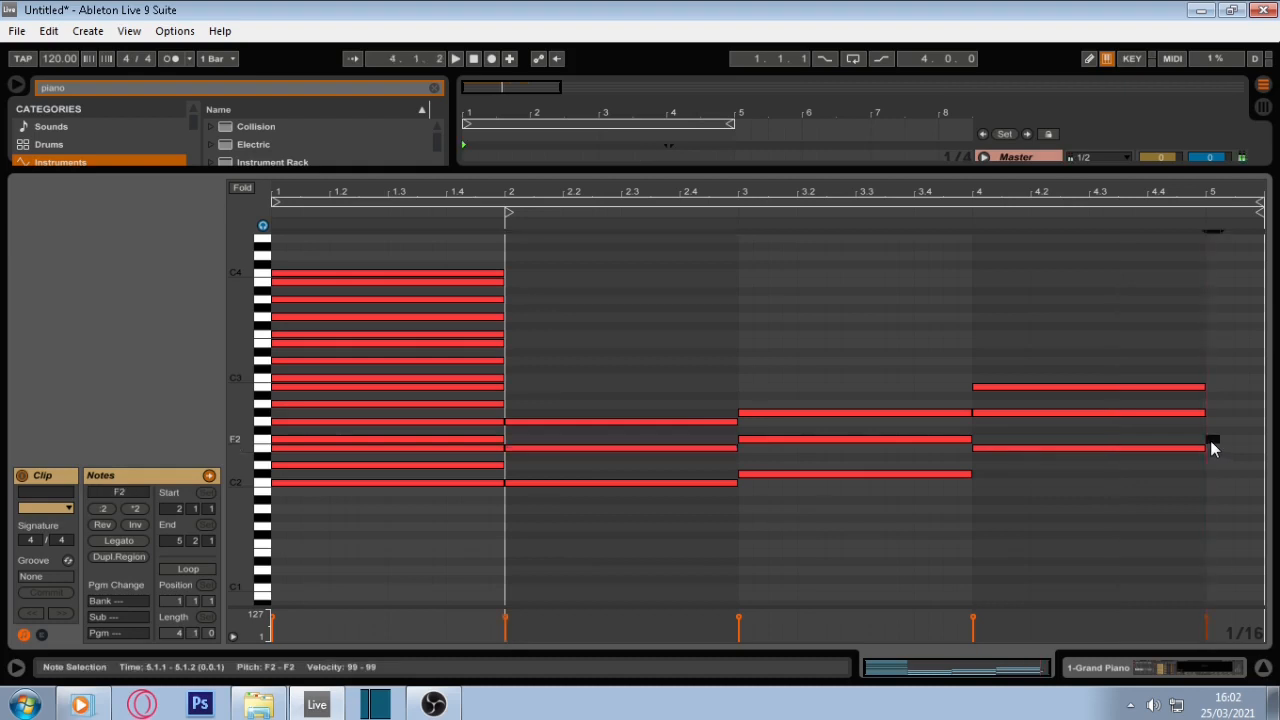
pyautogui.moveTo(1218, 440); pyautogui.dragTo(1017, 440)
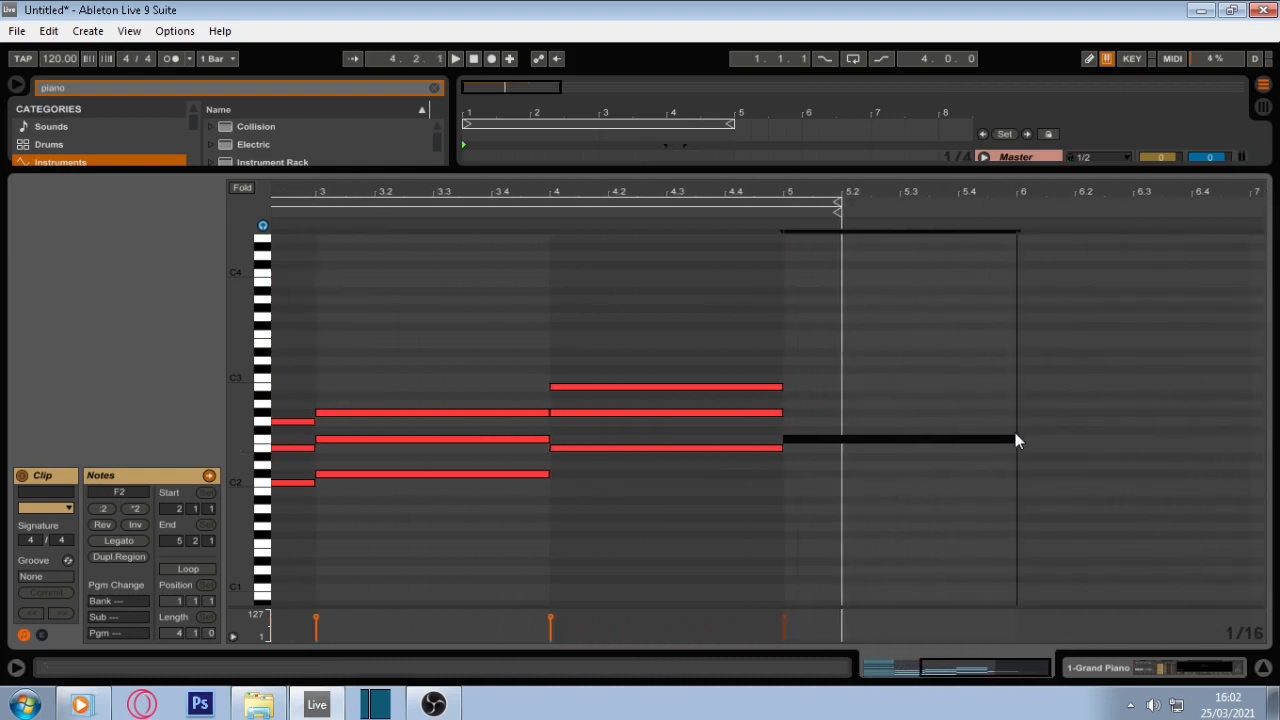
pyautogui.click(790, 413)
pyautogui.doubleClick(790, 413)
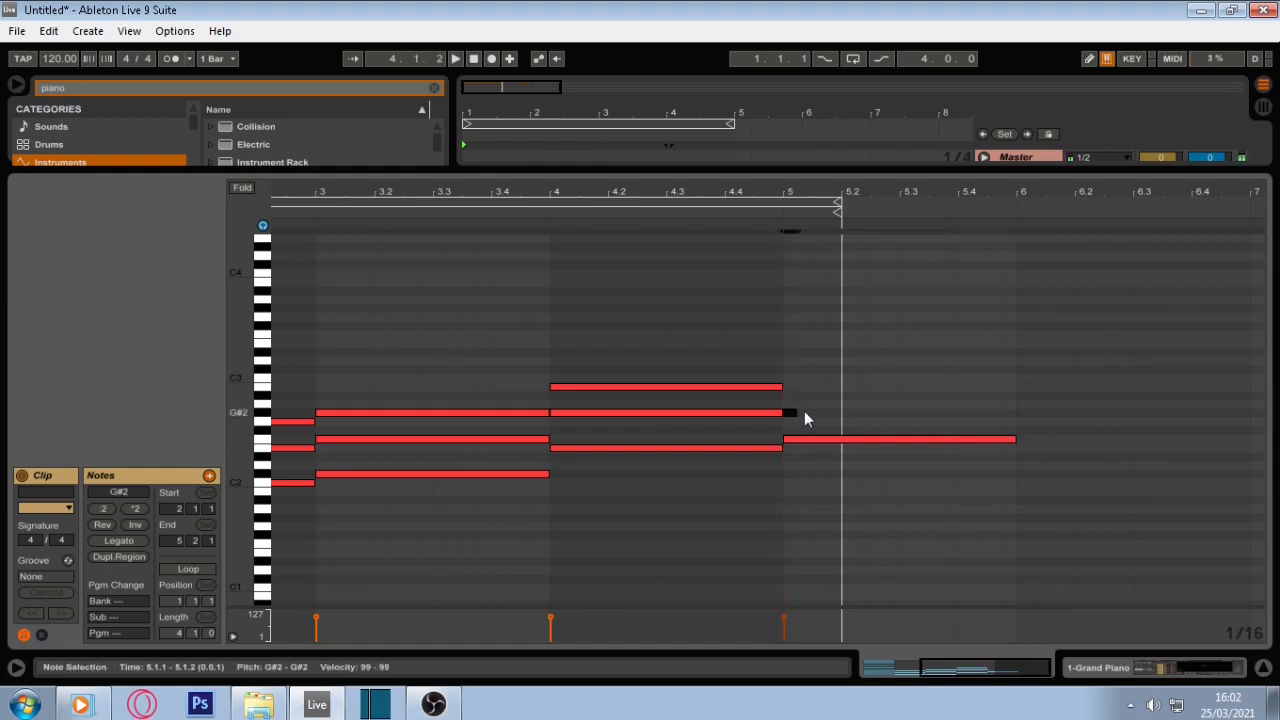
pyautogui.moveTo(800, 413); pyautogui.dragTo(1025, 413)
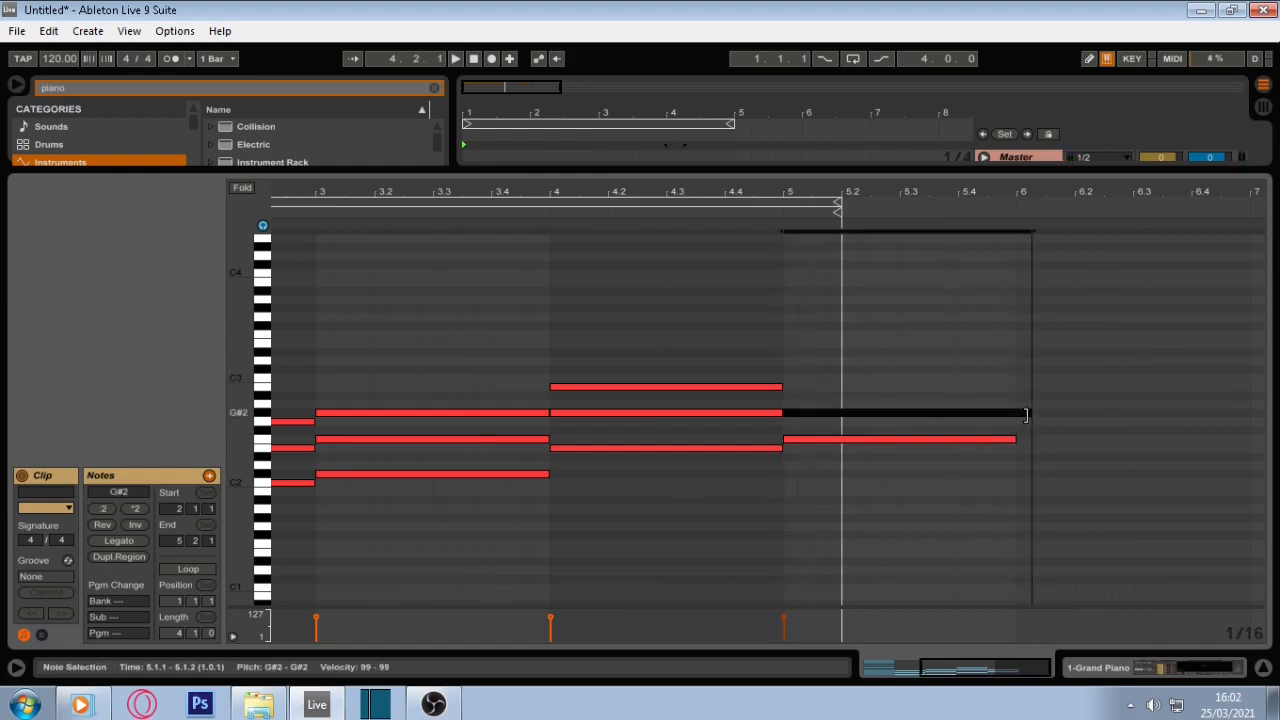
pyautogui.press('Up')
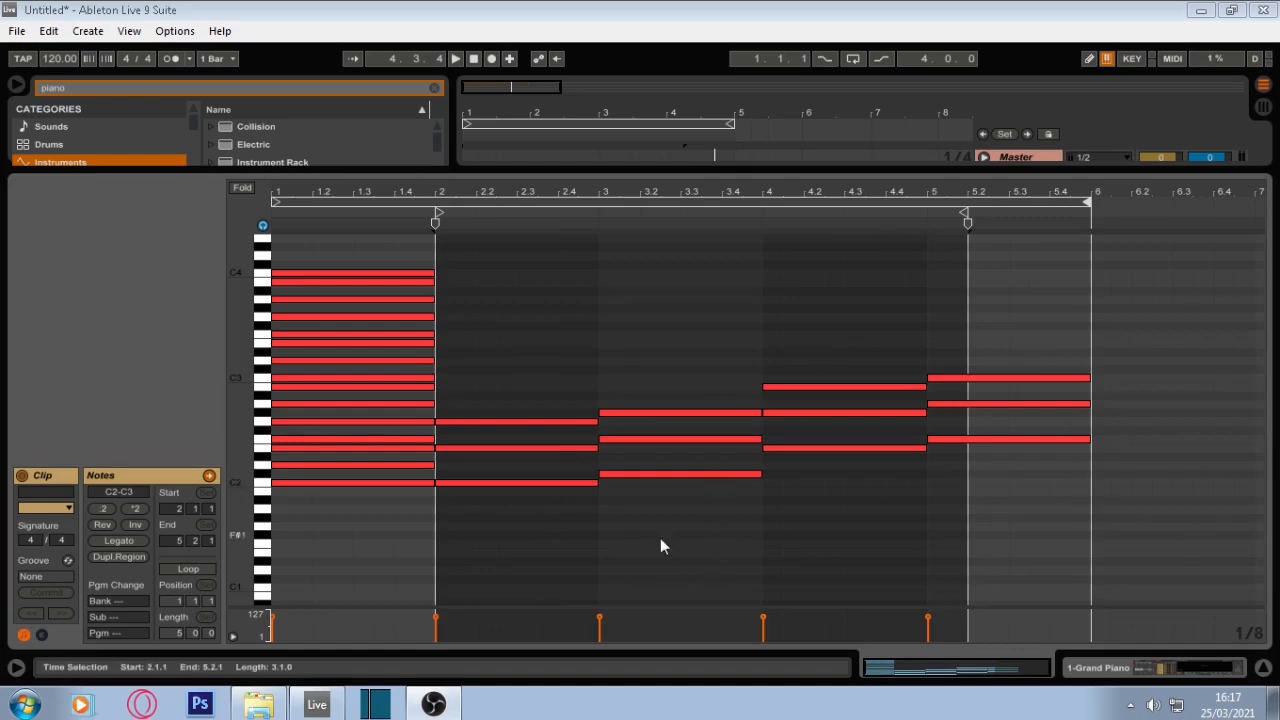
# Step: Highlight the middle notes of the bar 2 and bar 3 chords and play back the progression
pyautogui.moveTo(538, 476); pyautogui.dragTo(548, 422)
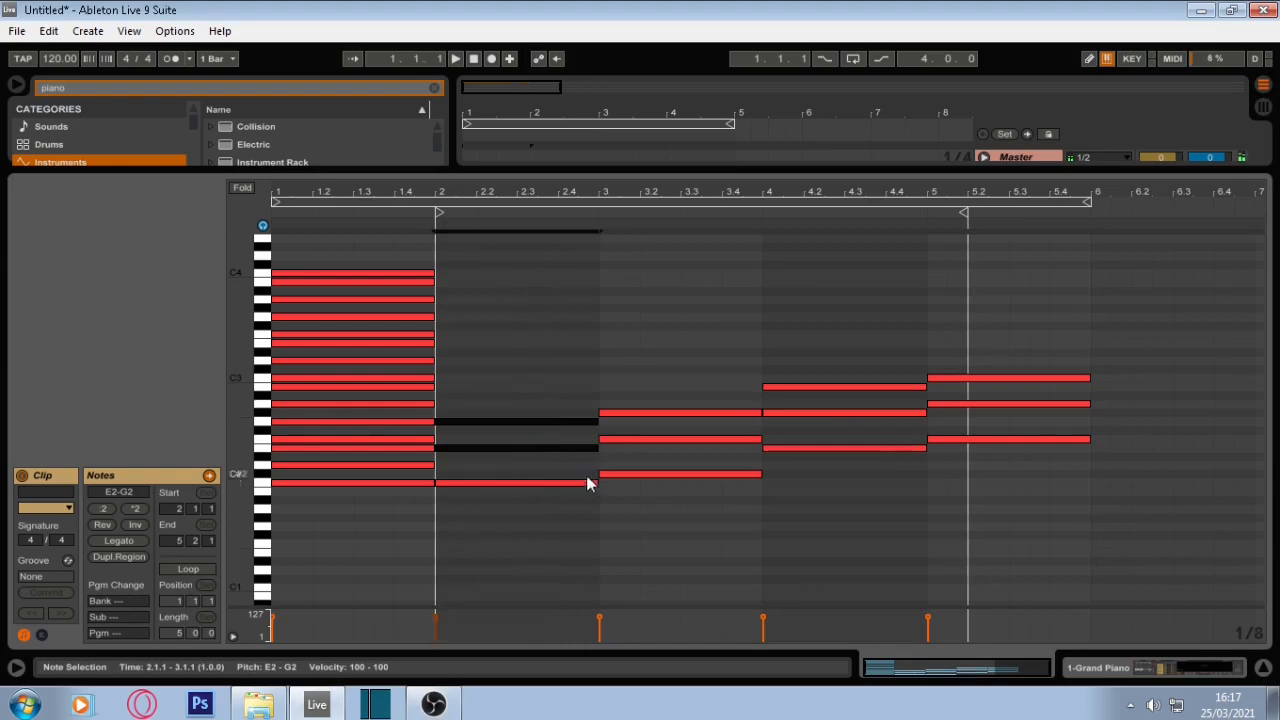
pyautogui.moveTo(587, 476); pyautogui.dragTo(548, 446)
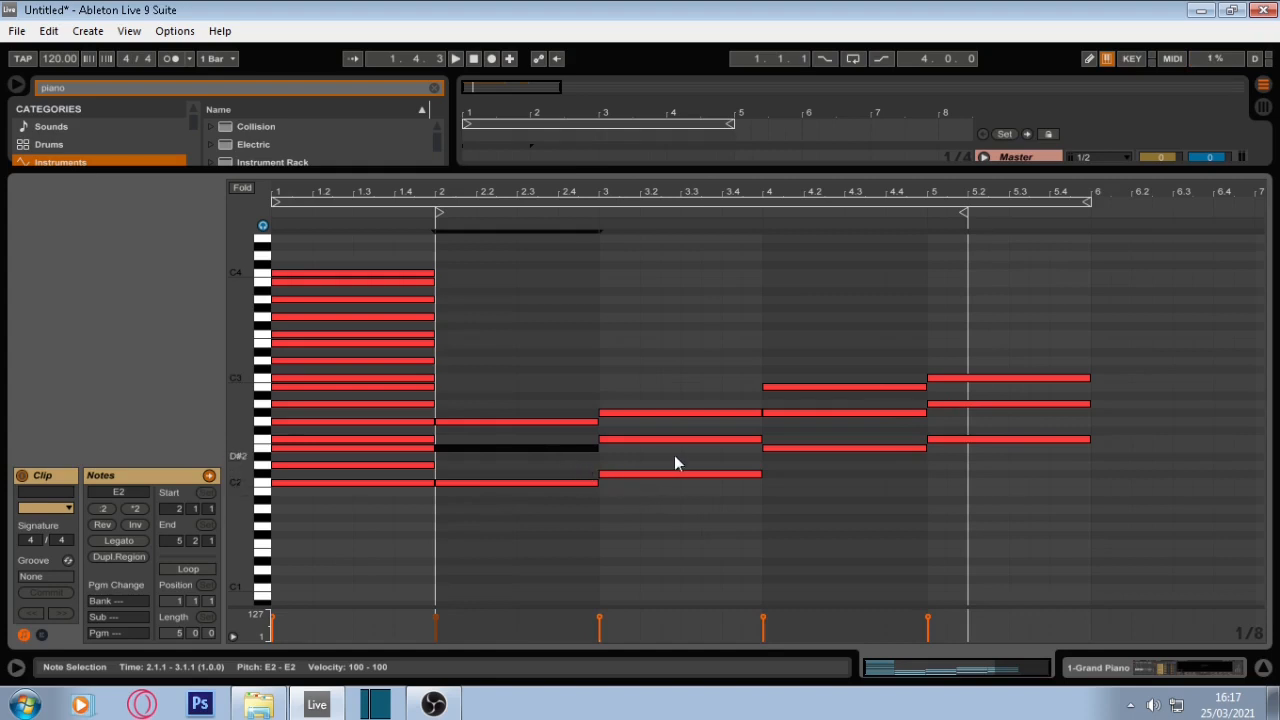
pyautogui.moveTo(676, 458); pyautogui.dragTo(673, 424)
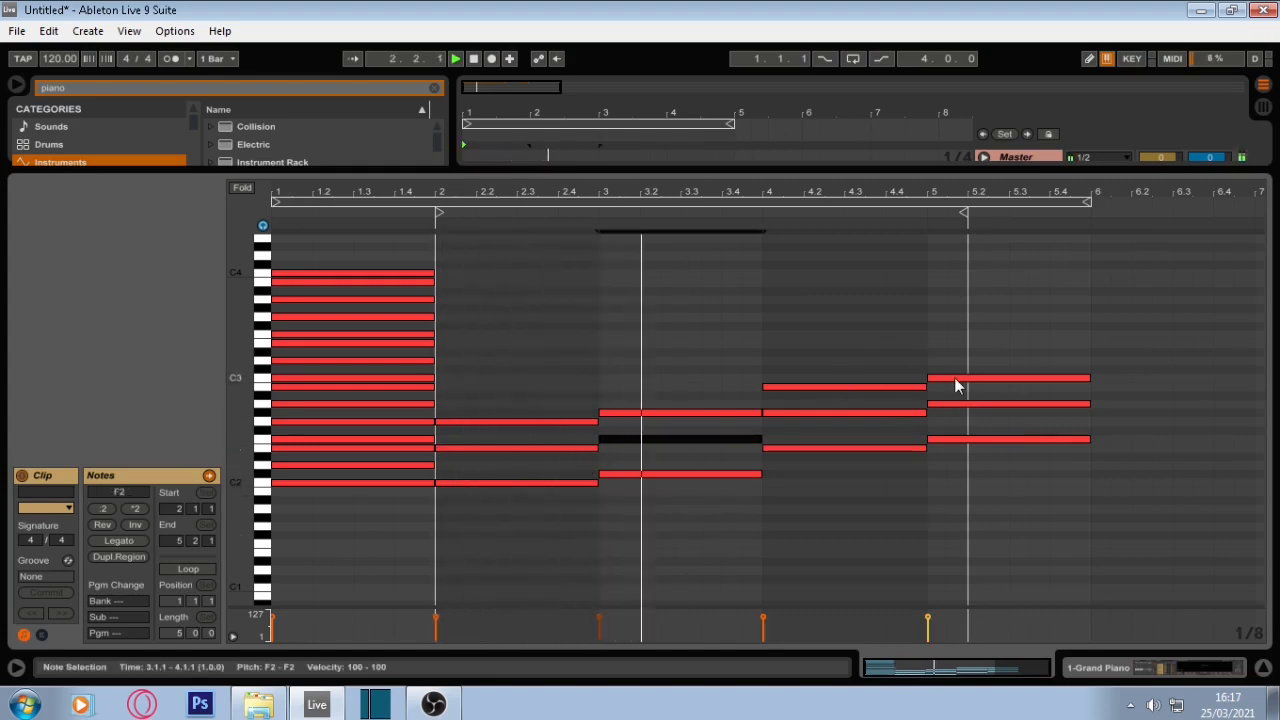
# Step: Duplicate the F major chord into bar 6 and raise the copy two semitones to G2, B2 and D3
pyautogui.moveTo(988, 478); pyautogui.dragTo(1022, 366)
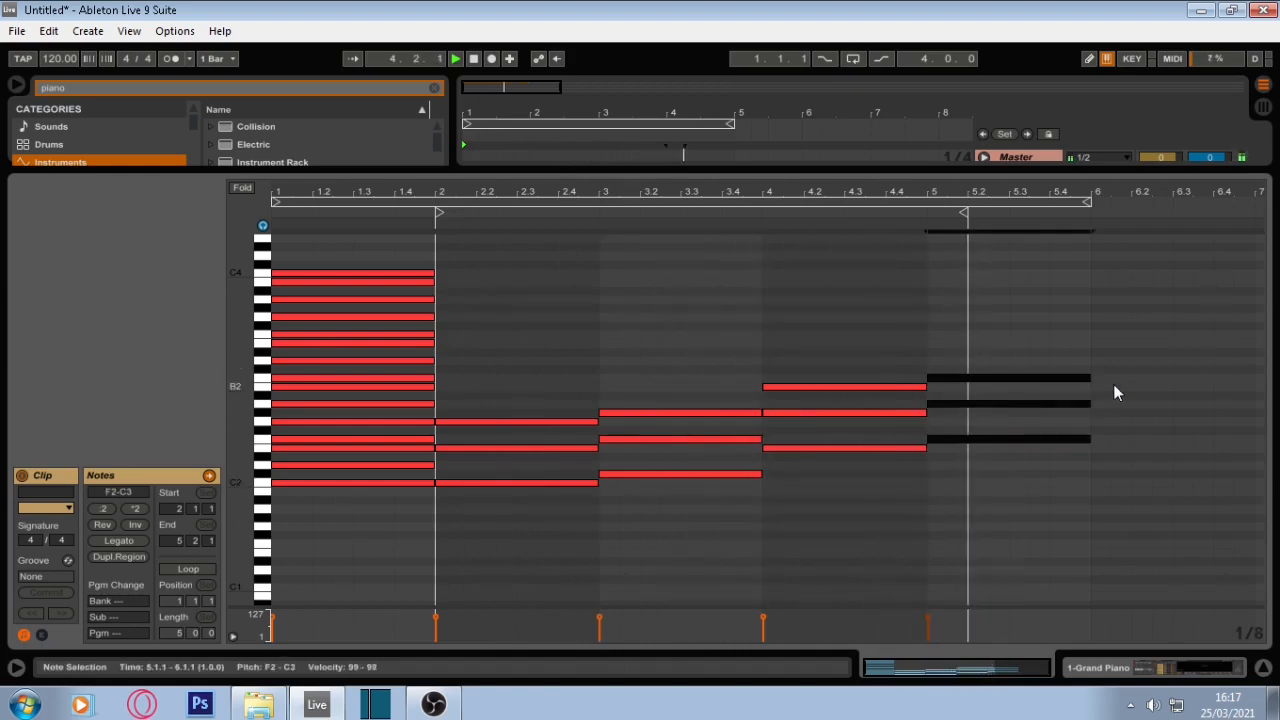
pyautogui.hotkey('ctrl', 'd')
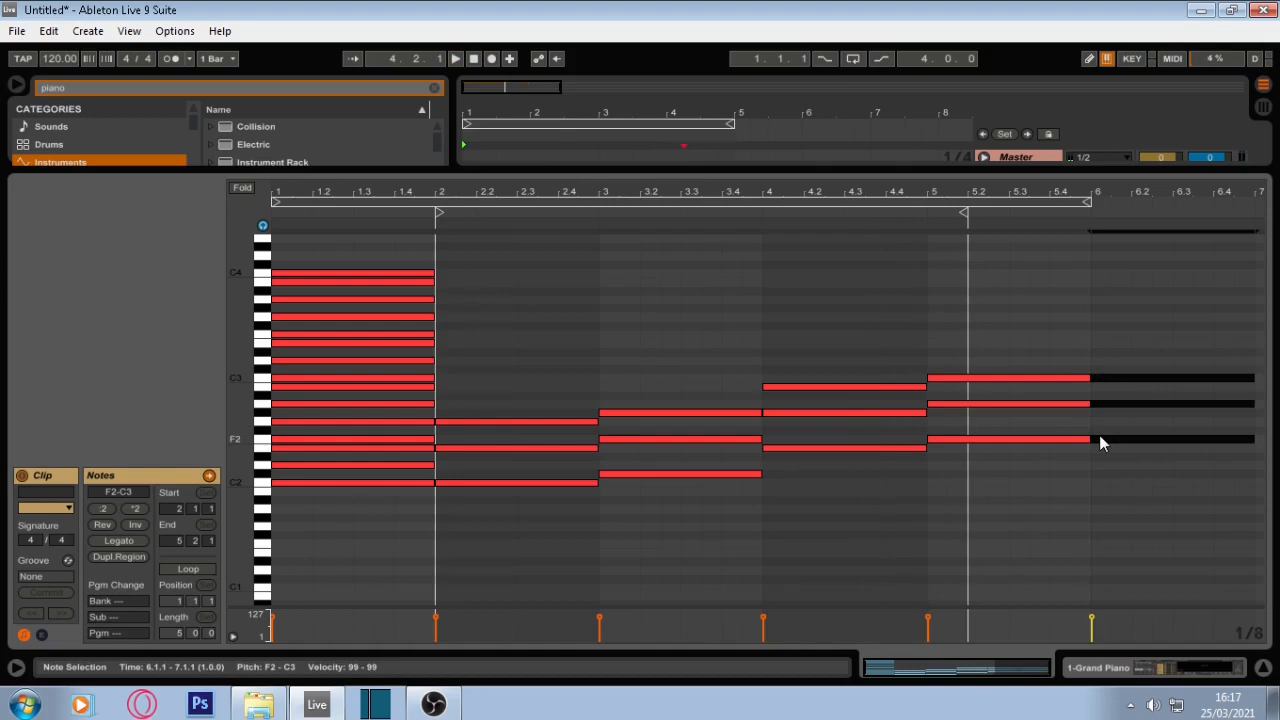
pyautogui.press('Up')
pyautogui.press('Up')
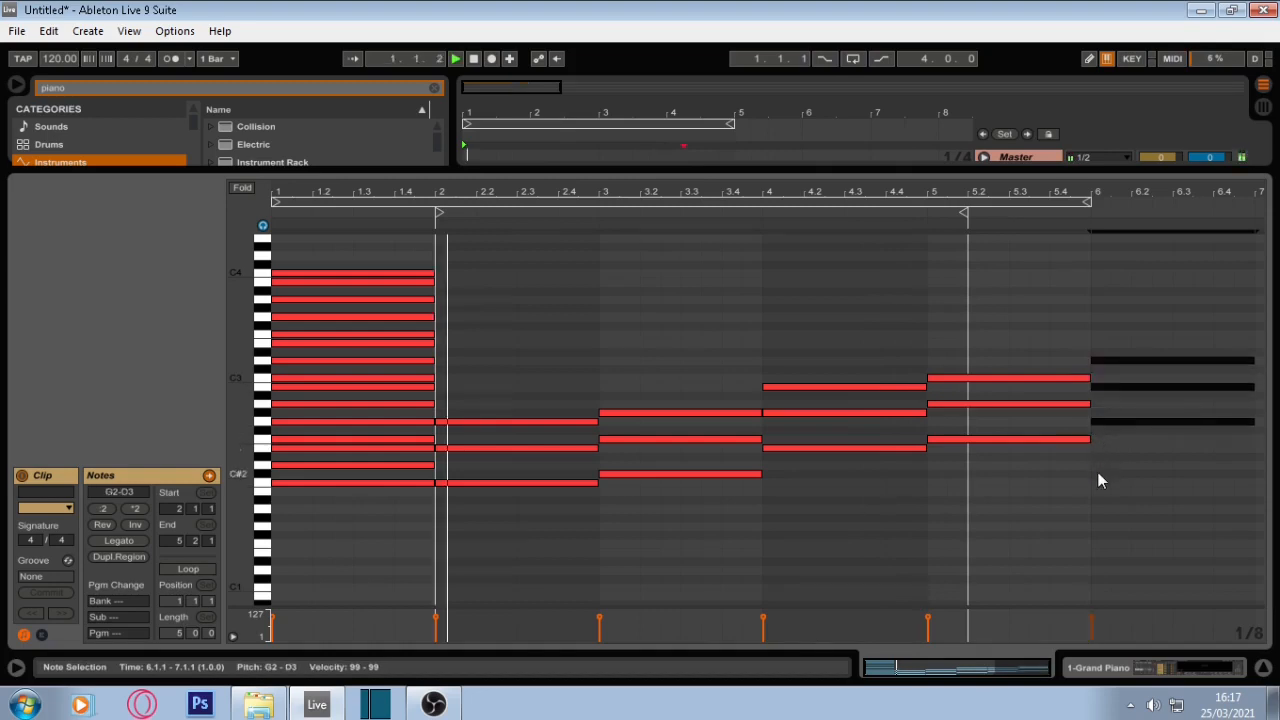
pyautogui.click(1105, 455)
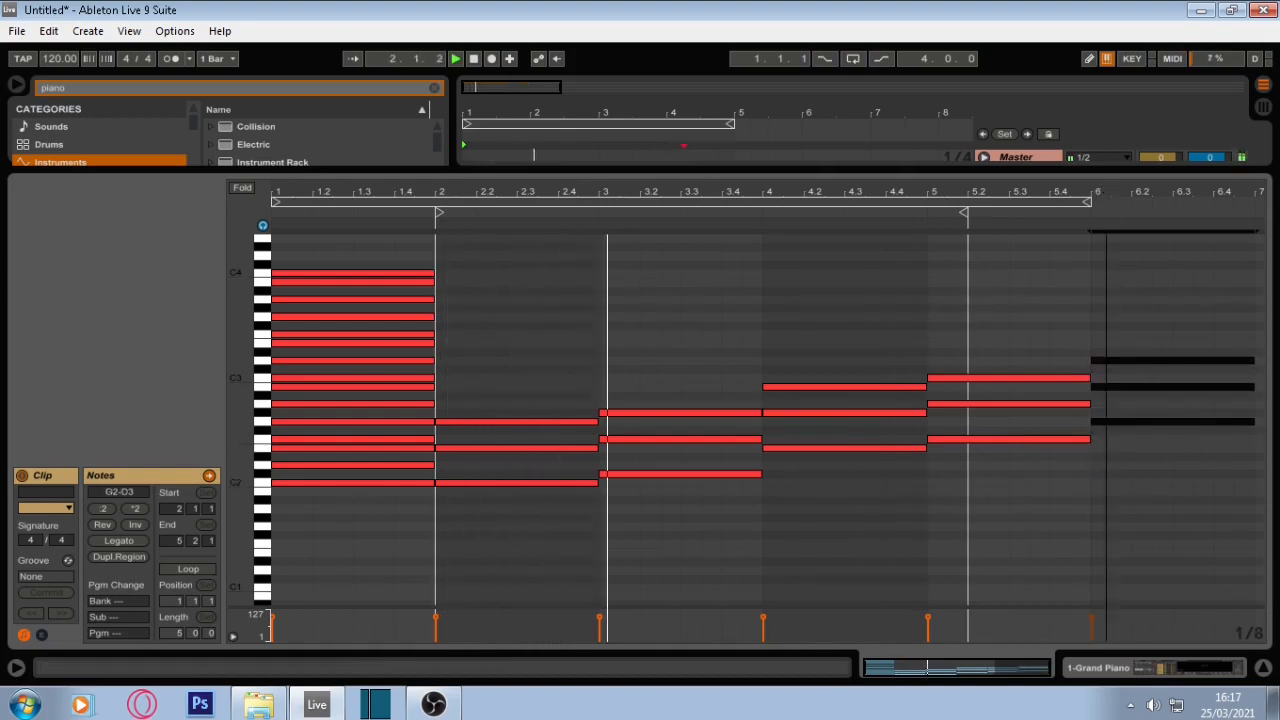
# Step: Extend the Grand Piano clip to bar 8 in the arrangement and consolidate it
pyautogui.moveTo(728, 172); pyautogui.dragTo(730, 272)
pyautogui.moveTo(677, 160); pyautogui.dragTo(934, 162)
pyautogui.rightClick(906, 158)
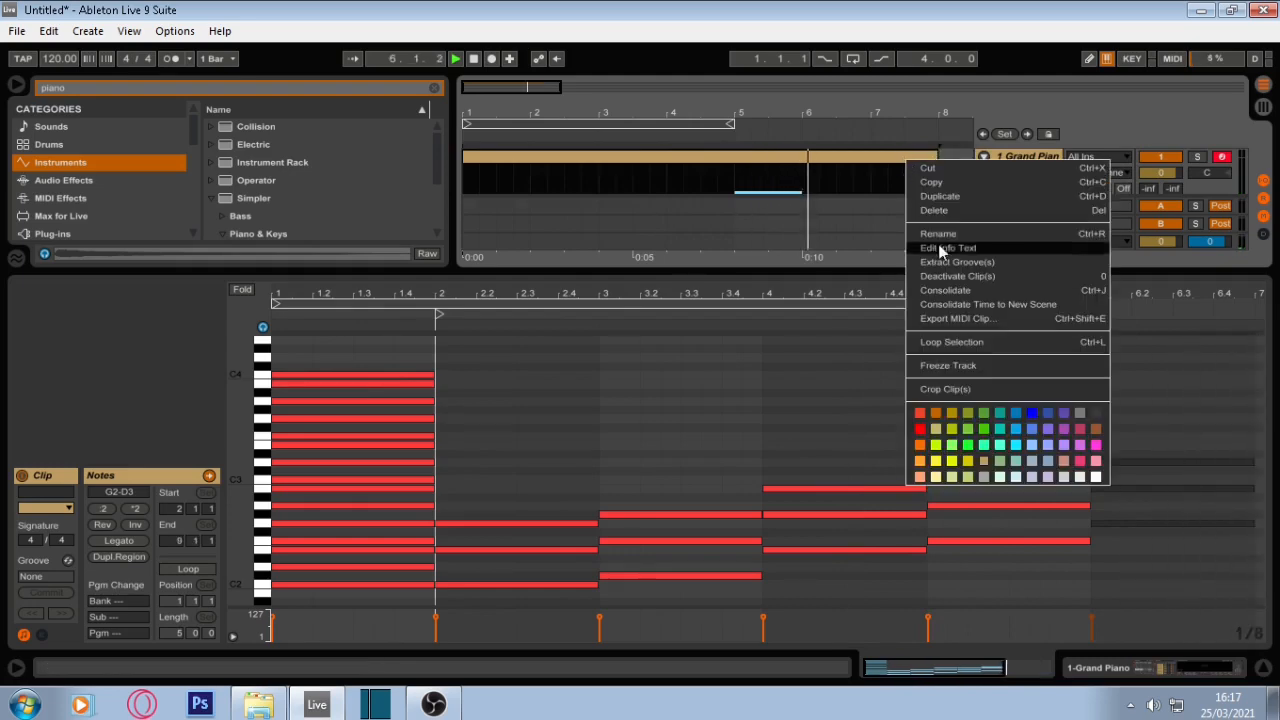
pyautogui.click(955, 295)
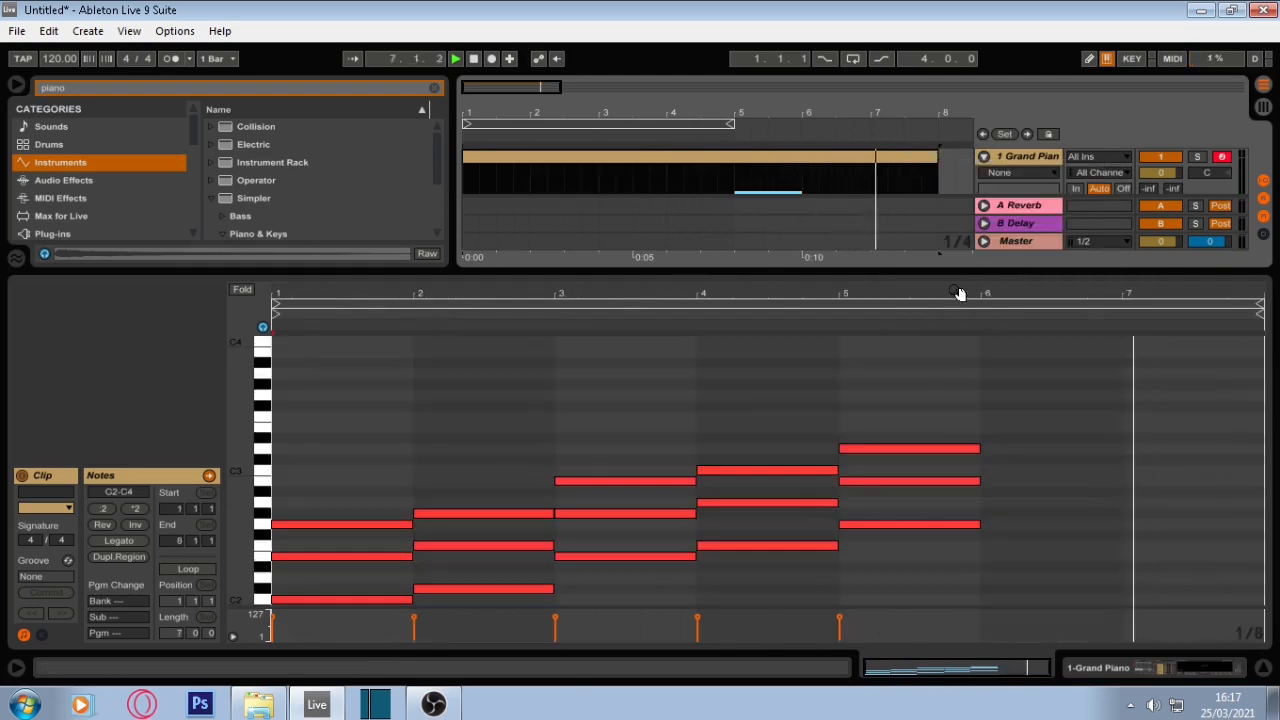
# Step: Keep duplicating the last chord a bar on and a semitone higher up to B major in bar 9, and consolidate the clip extended to bar 10
pyautogui.moveTo(968, 526); pyautogui.dragTo(975, 425)
pyautogui.hotkey('ctrl', 'd')
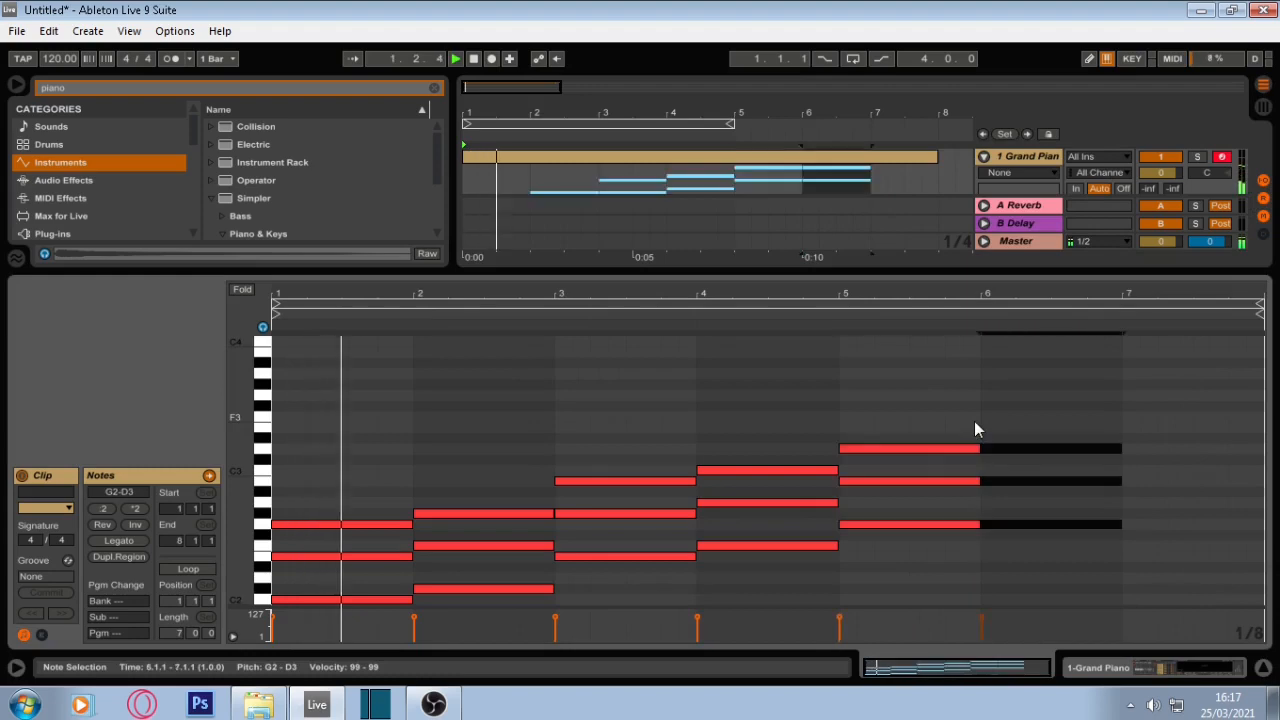
pyautogui.press('Up')
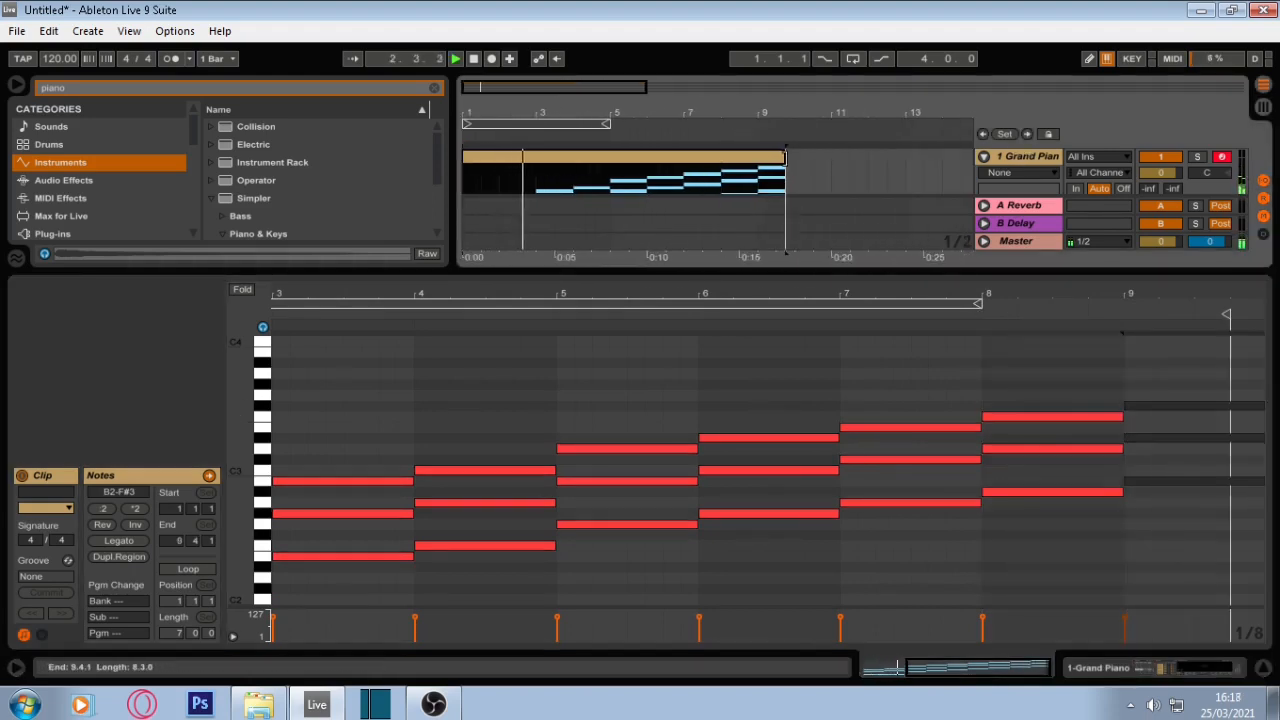
pyautogui.rightClick(786, 161)
pyautogui.click(823, 289)
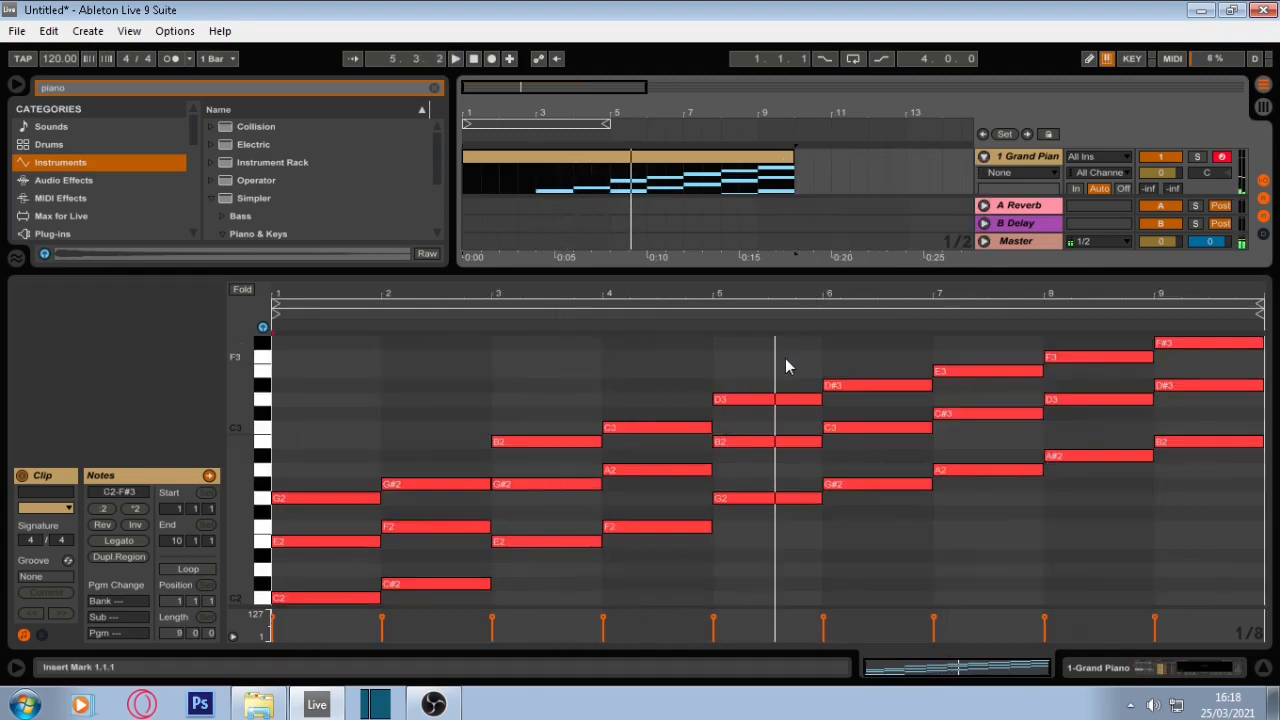
# Step: Add a one-beat C3 note at the start of bar 1 above the C major chord
pyautogui.moveTo(771, 271); pyautogui.dragTo(762, 156)
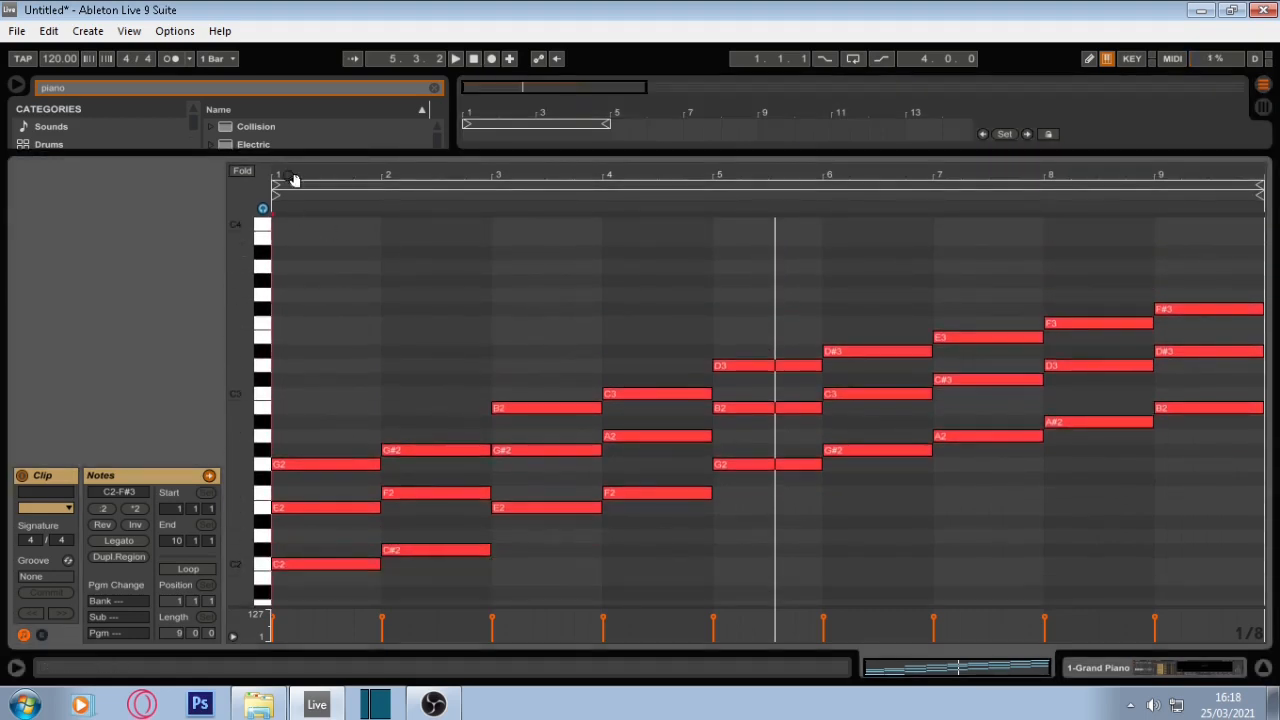
pyautogui.moveTo(293, 178); pyautogui.dragTo(310, 260)
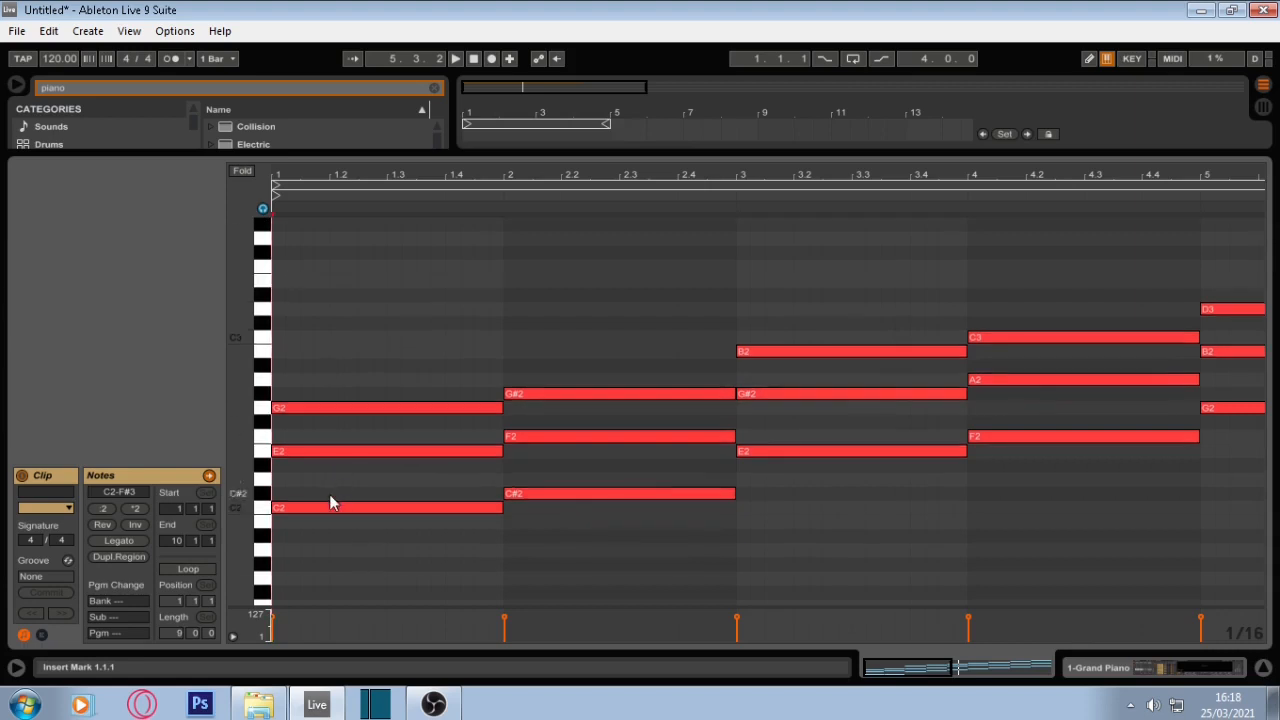
pyautogui.scroll(-1, 328, 503)
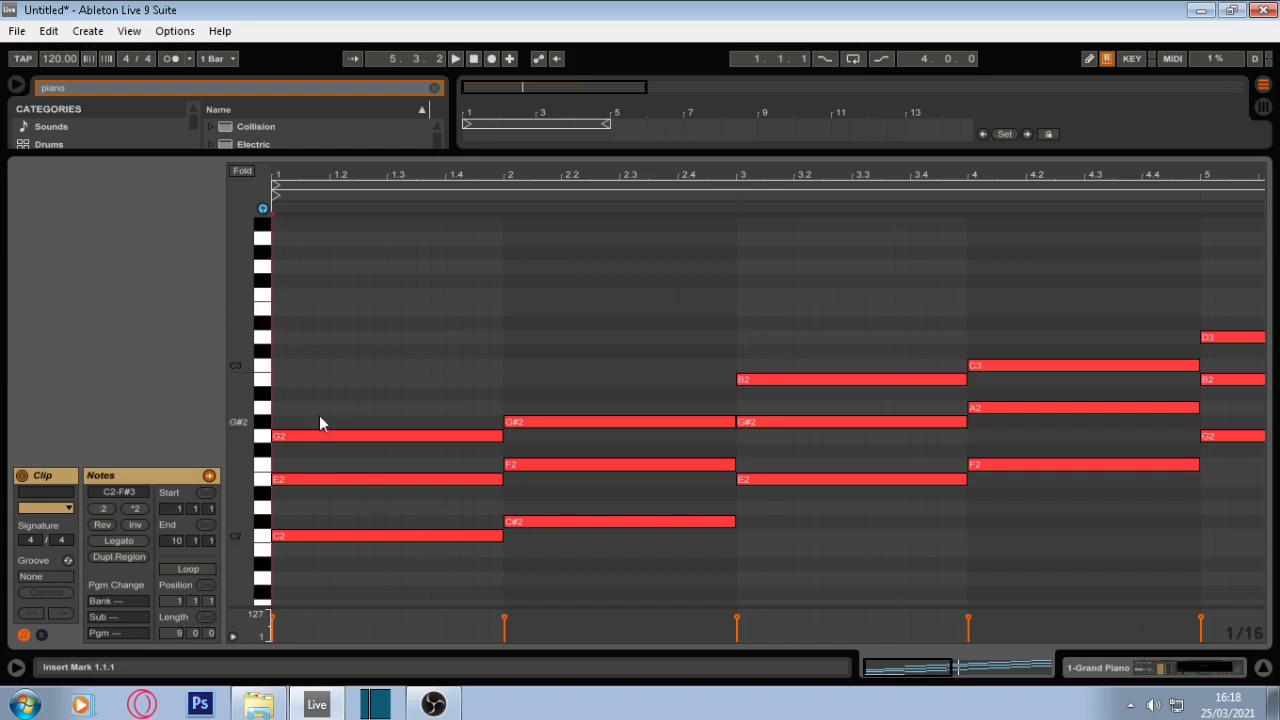
pyautogui.doubleClick(286, 368)
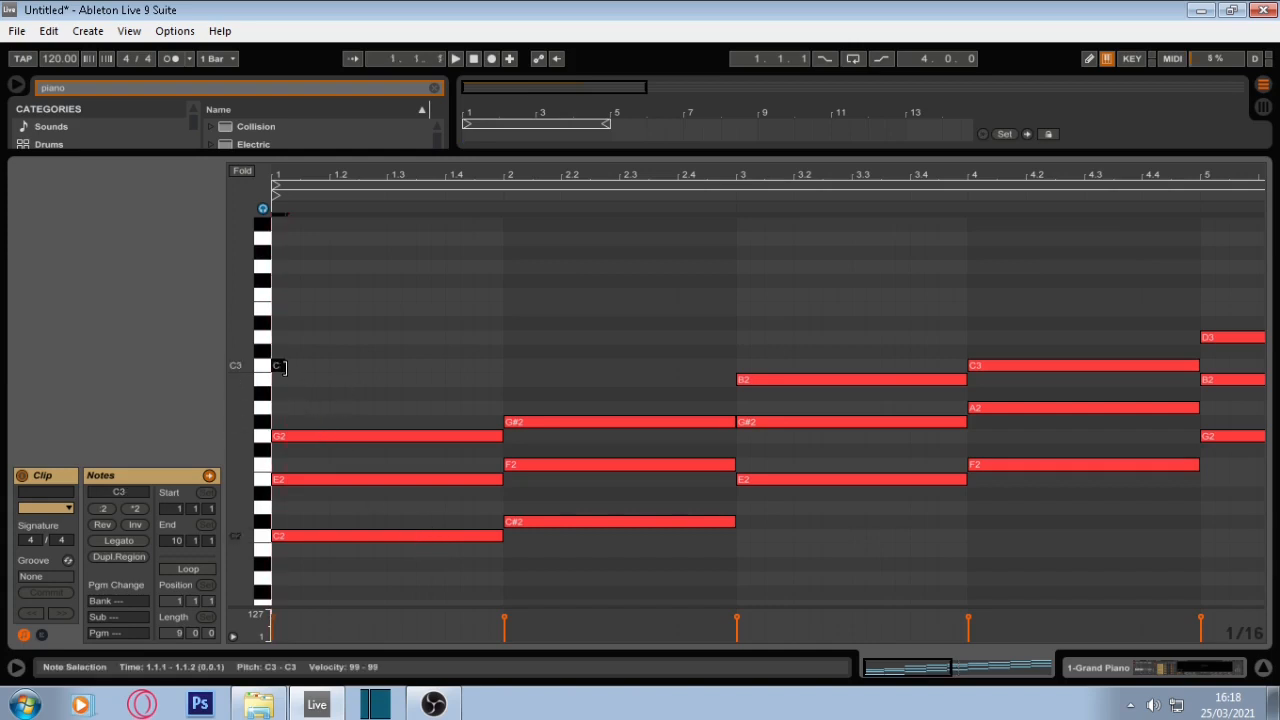
pyautogui.moveTo(286, 368); pyautogui.dragTo(336, 368)
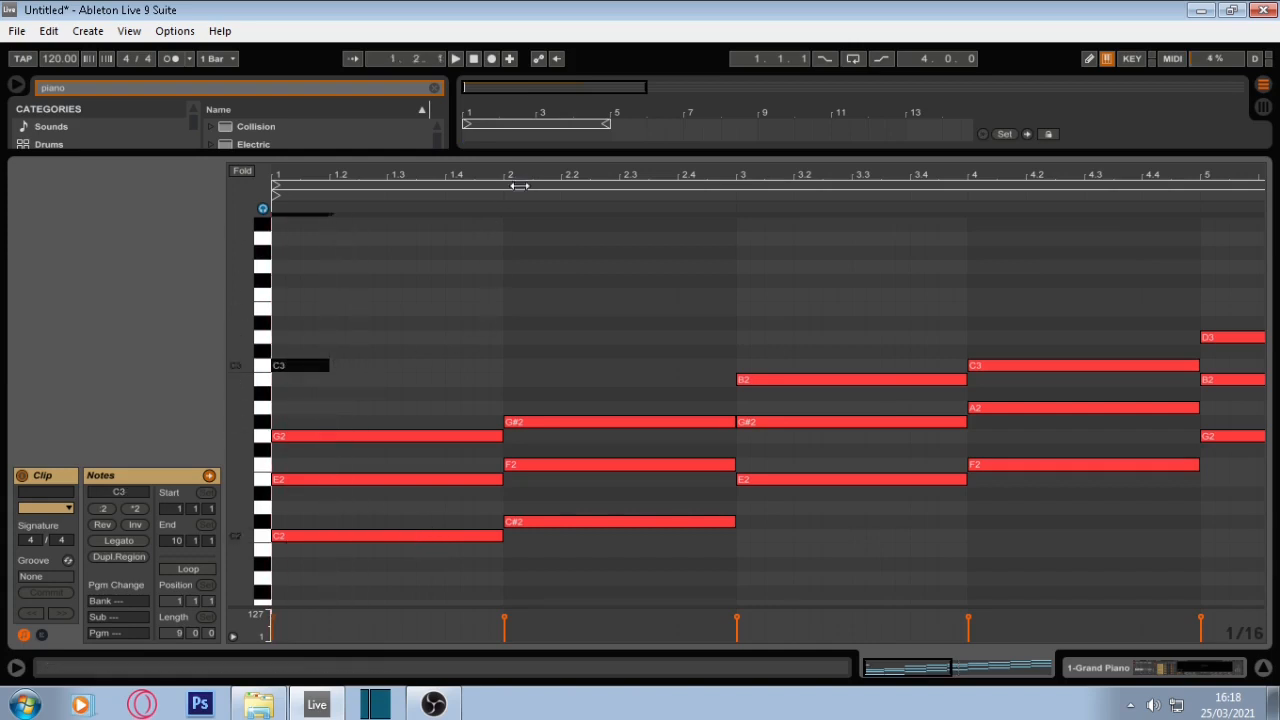
# Step: Turn on arrangement looping and shorten the loop to two bars, from bar 1 to bar 3
pyautogui.click(583, 121)
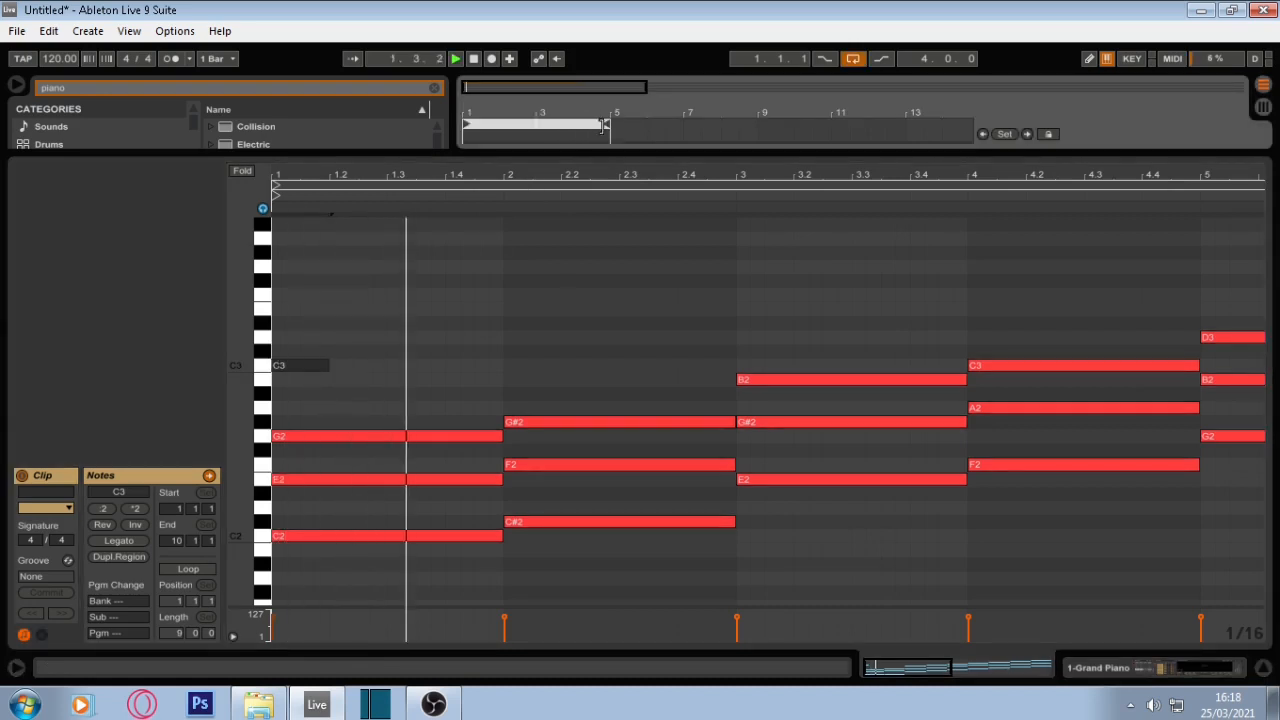
pyautogui.moveTo(607, 124); pyautogui.dragTo(534, 124)
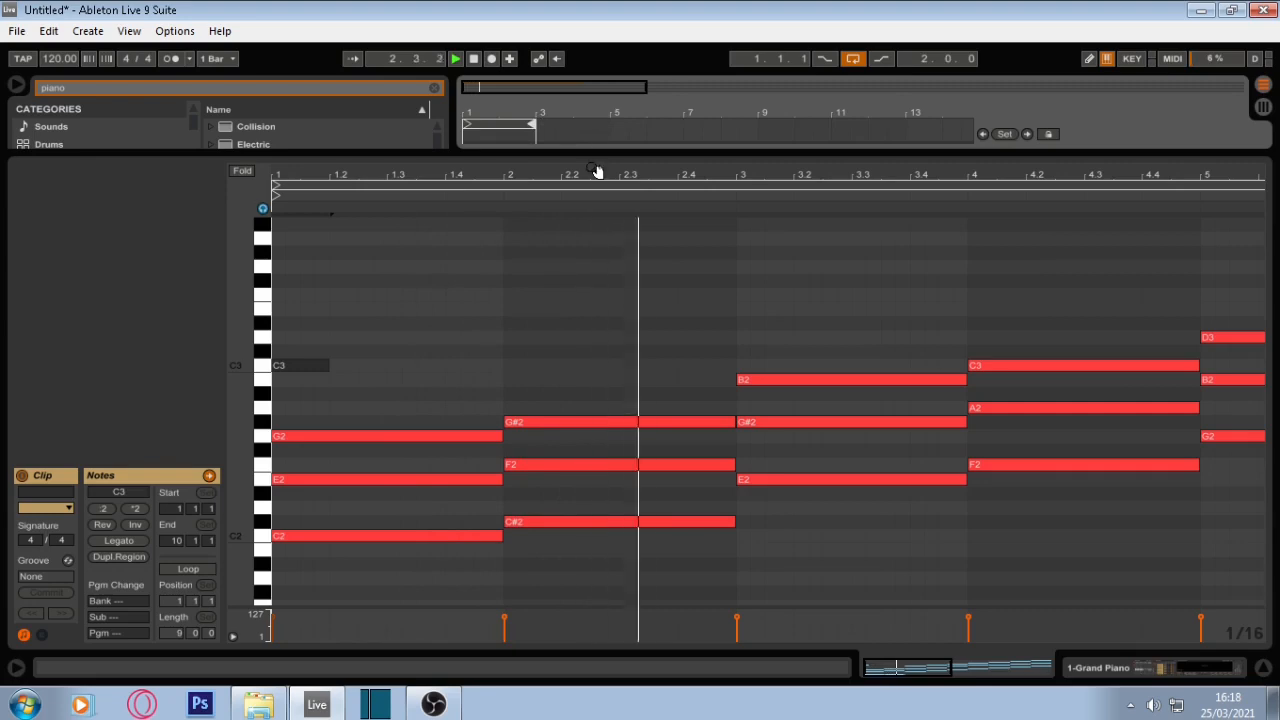
pyautogui.moveTo(591, 153); pyautogui.dragTo(603, 214)
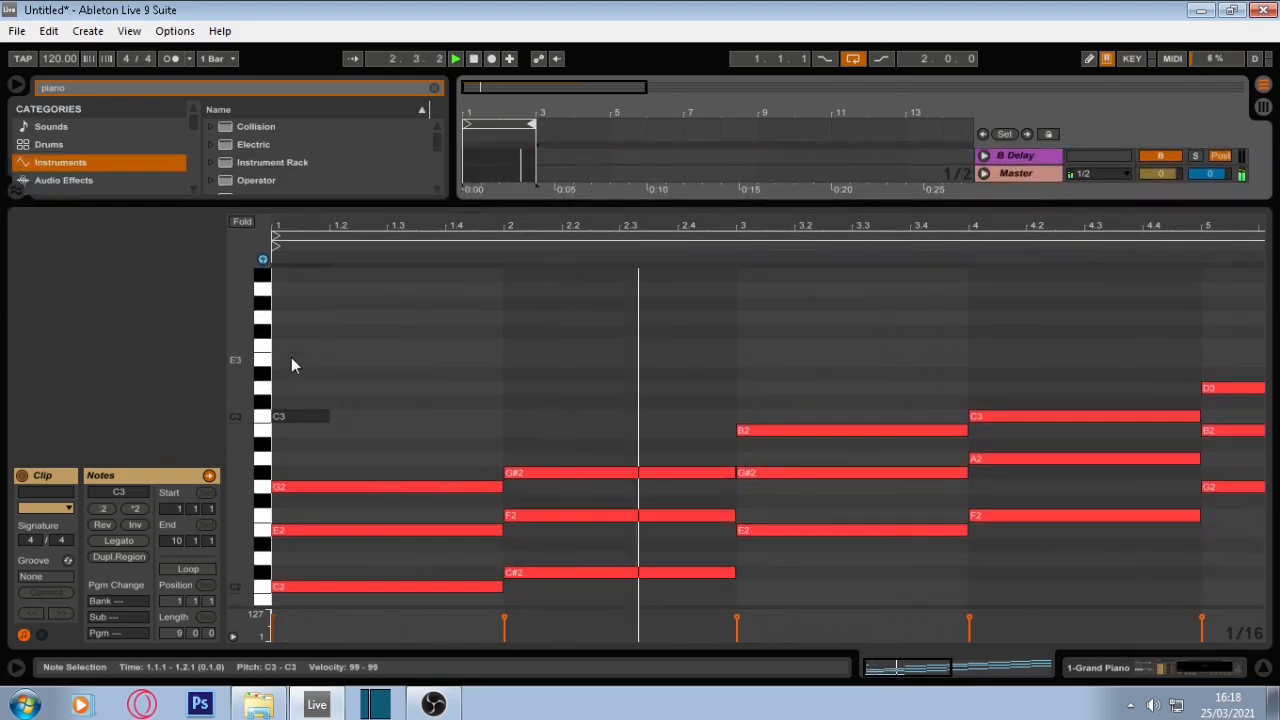
# Step: Write the upper melody in bar 1 with one-beat notes C4 at 1.1.3 and D4 at 1.2.3, and a three-sixteenth C4 at 1.3.3
pyautogui.scroll(1, 285, 318)
pyautogui.doubleClick(283, 275)
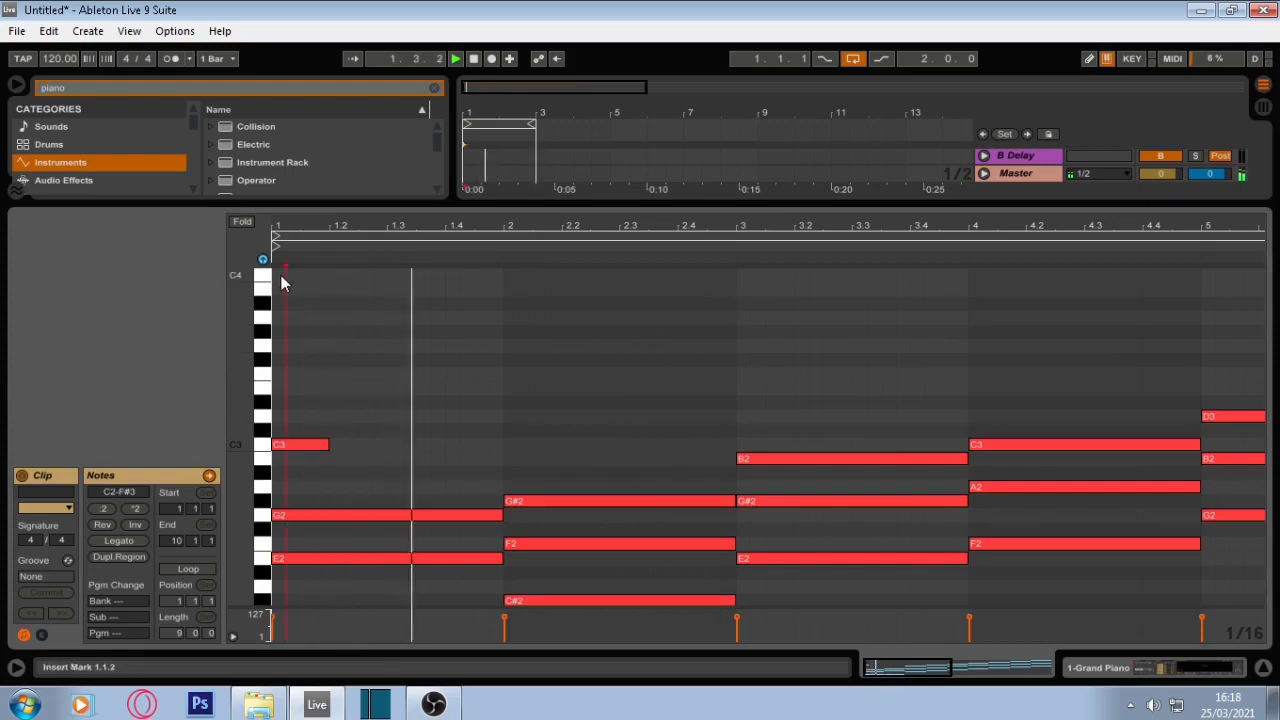
pyautogui.moveTo(285, 275); pyautogui.dragTo(328, 276)
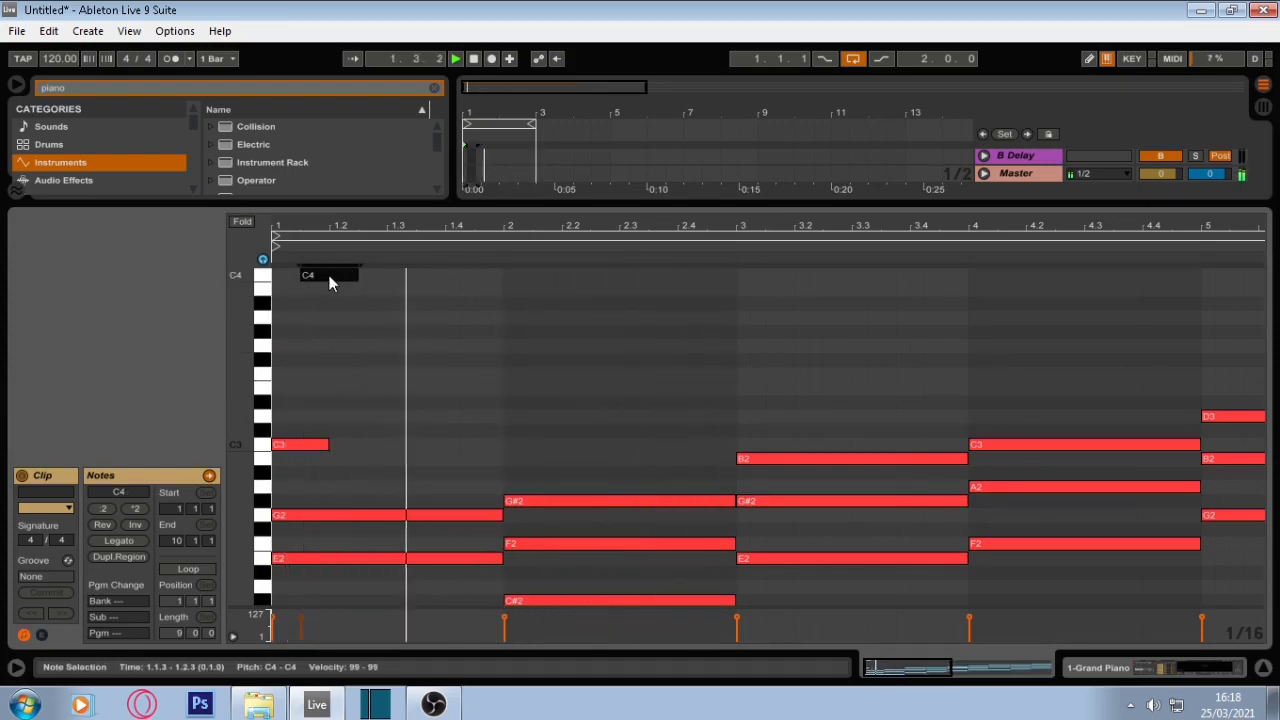
pyautogui.scroll(3, 344, 291)
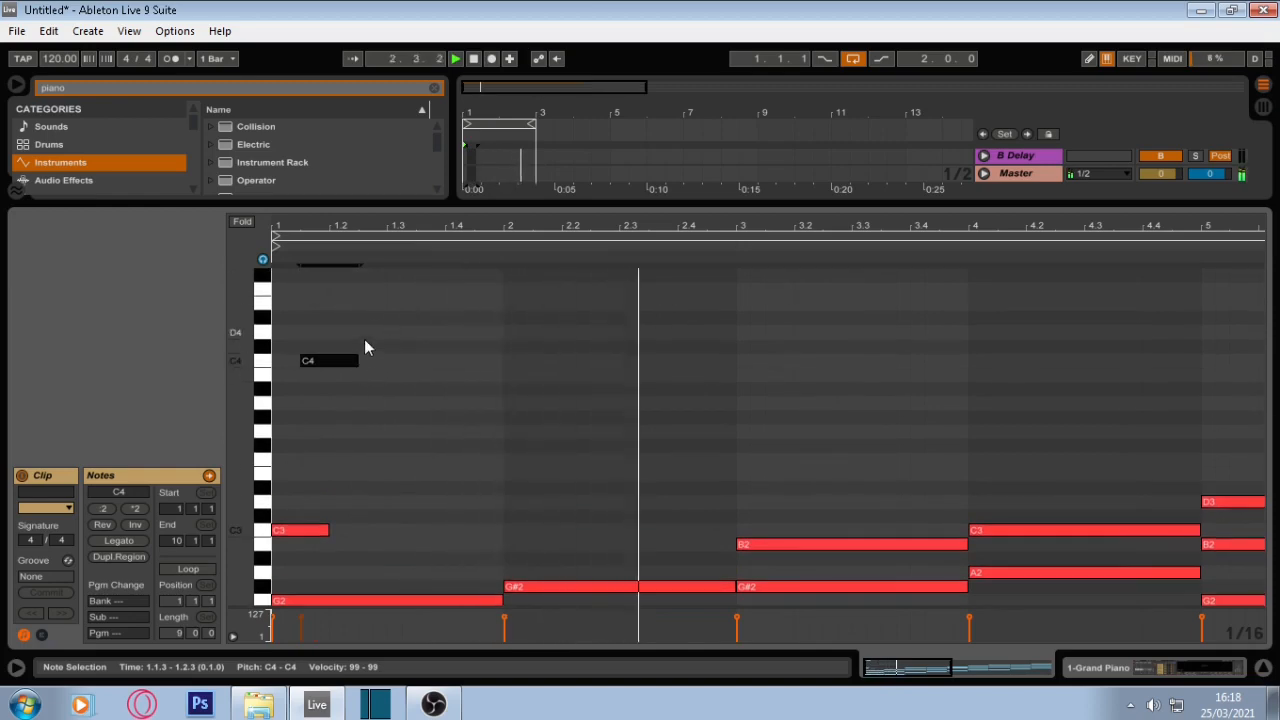
pyautogui.doubleClick(364, 335)
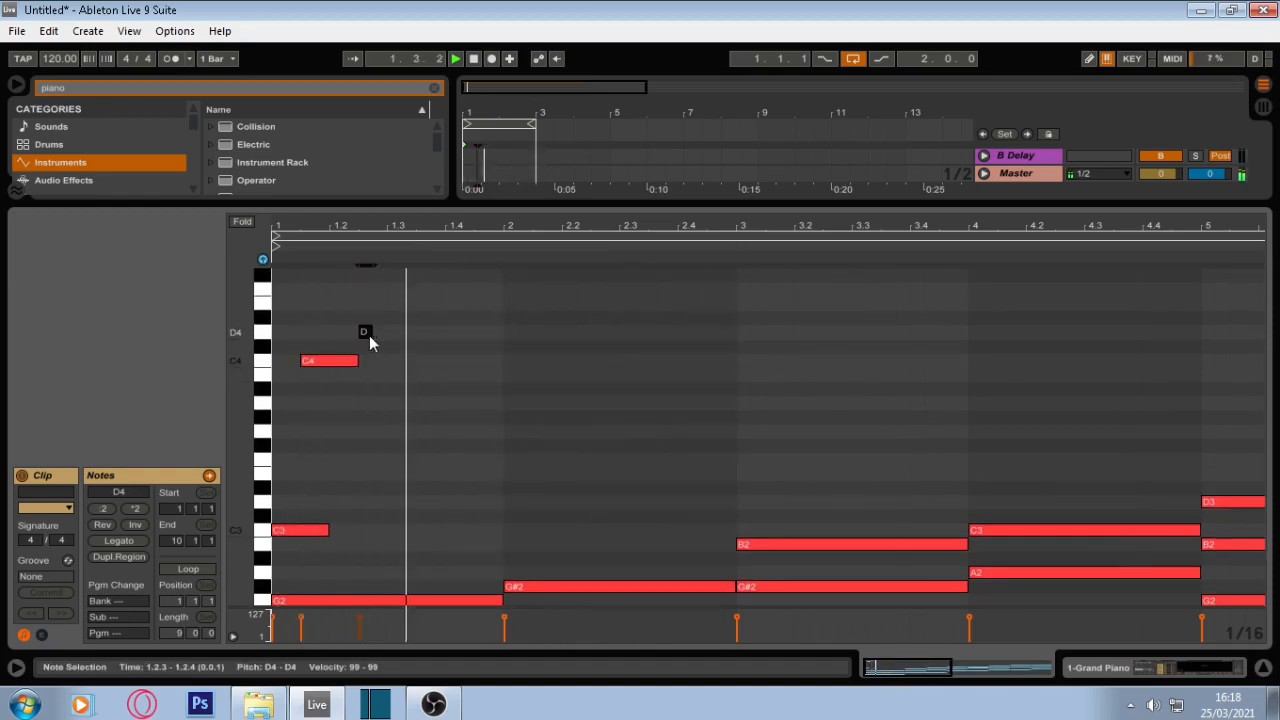
pyautogui.moveTo(369, 335); pyautogui.dragTo(455, 358)
pyautogui.click(423, 371)
pyautogui.doubleClick(420, 360)
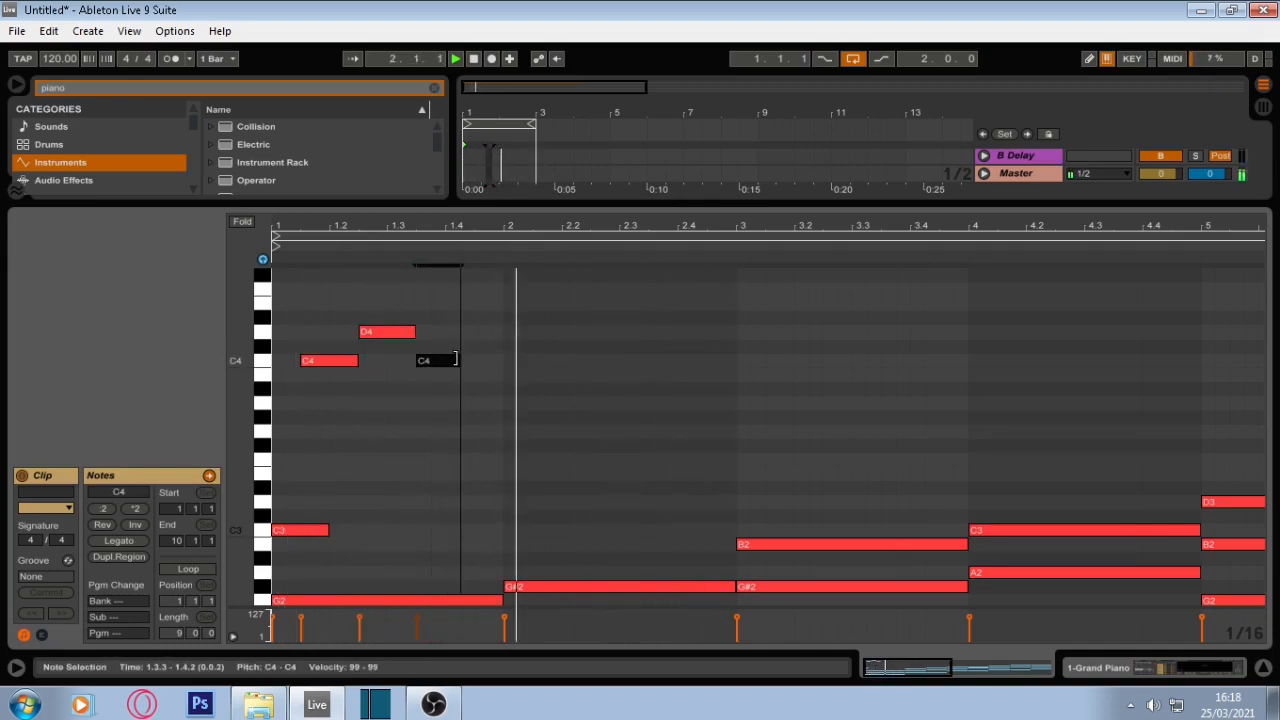
# Step: Add a C3 note at 1.3.1 and lengthen it to the end of bar 1
pyautogui.doubleClick(394, 530)
pyautogui.moveTo(399, 530); pyautogui.dragTo(446, 528)
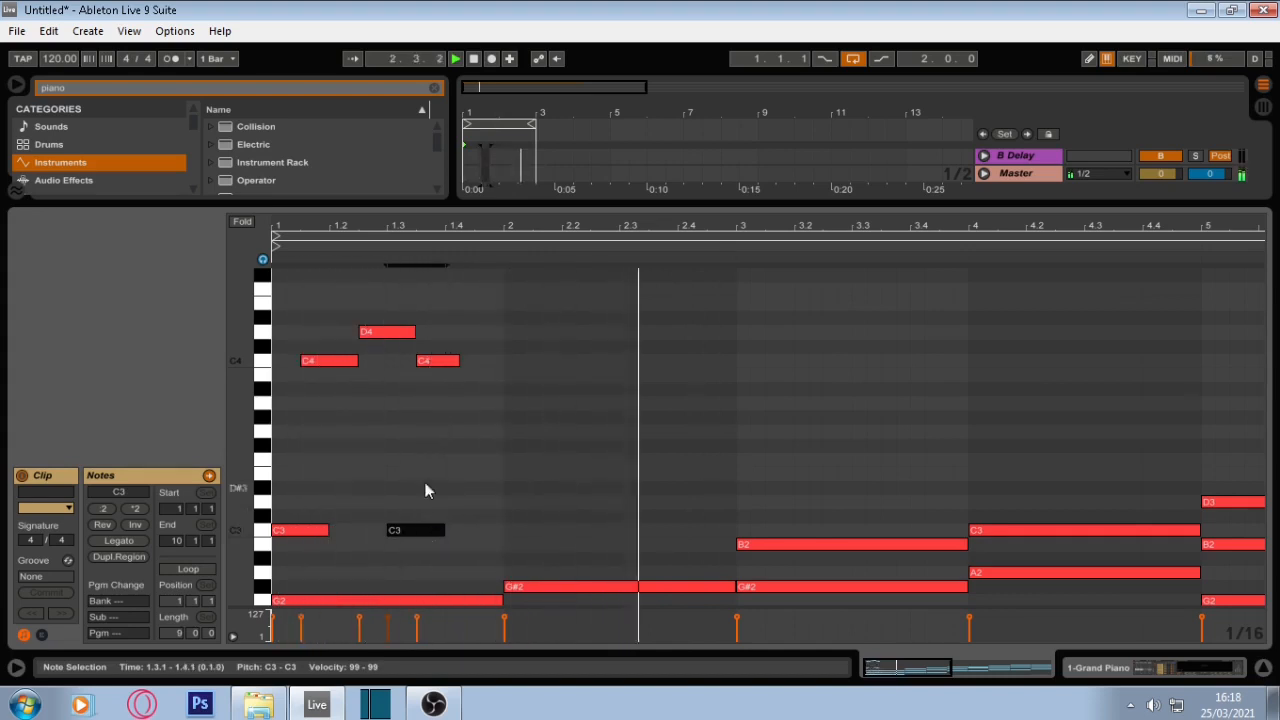
pyautogui.click(411, 332)
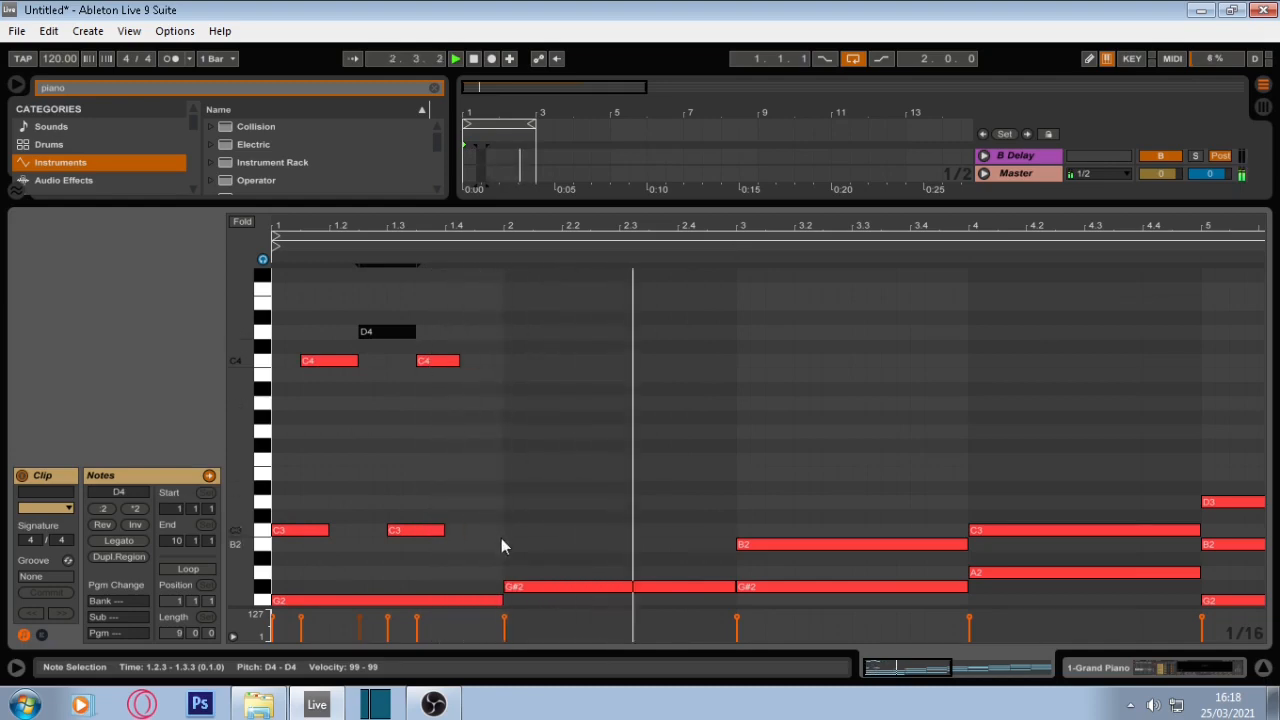
pyautogui.moveTo(443, 530); pyautogui.dragTo(500, 530)
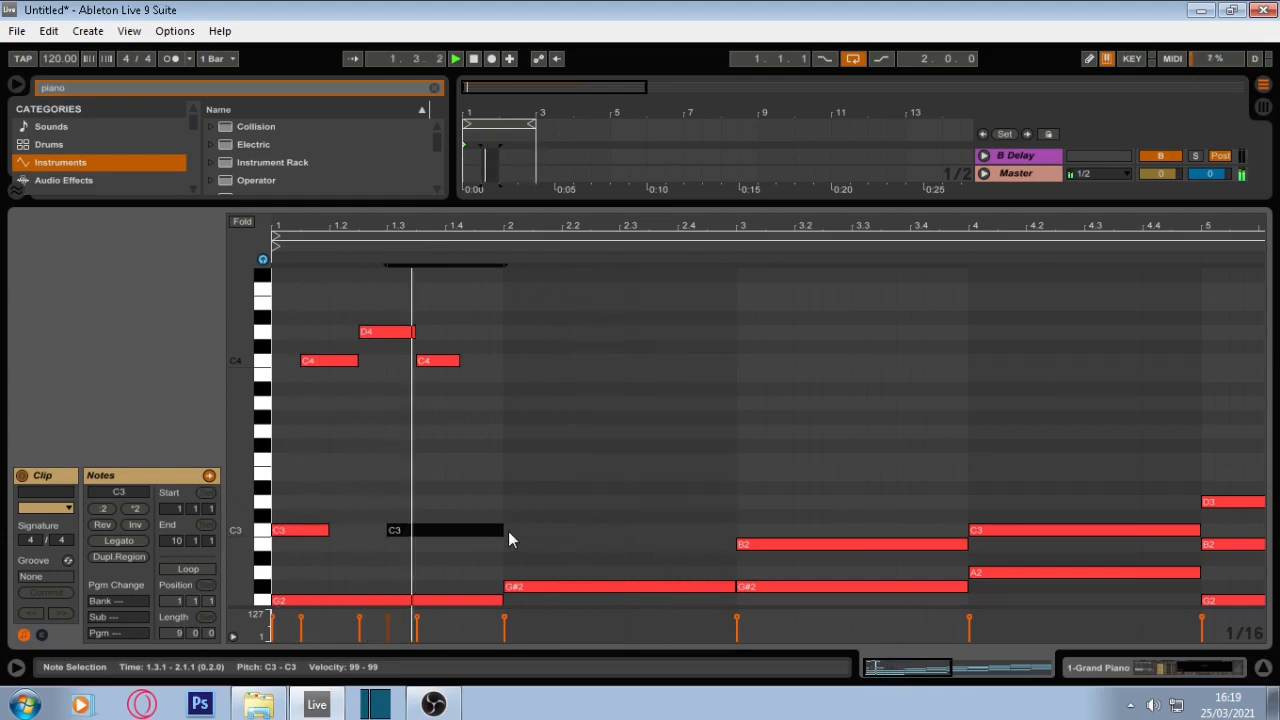
# Step: Duplicate the bar 1 melody notes, both the C3 notes and the upper C4–D4 notes, into bar 2
pyautogui.moveTo(504, 546); pyautogui.dragTo(243, 331)
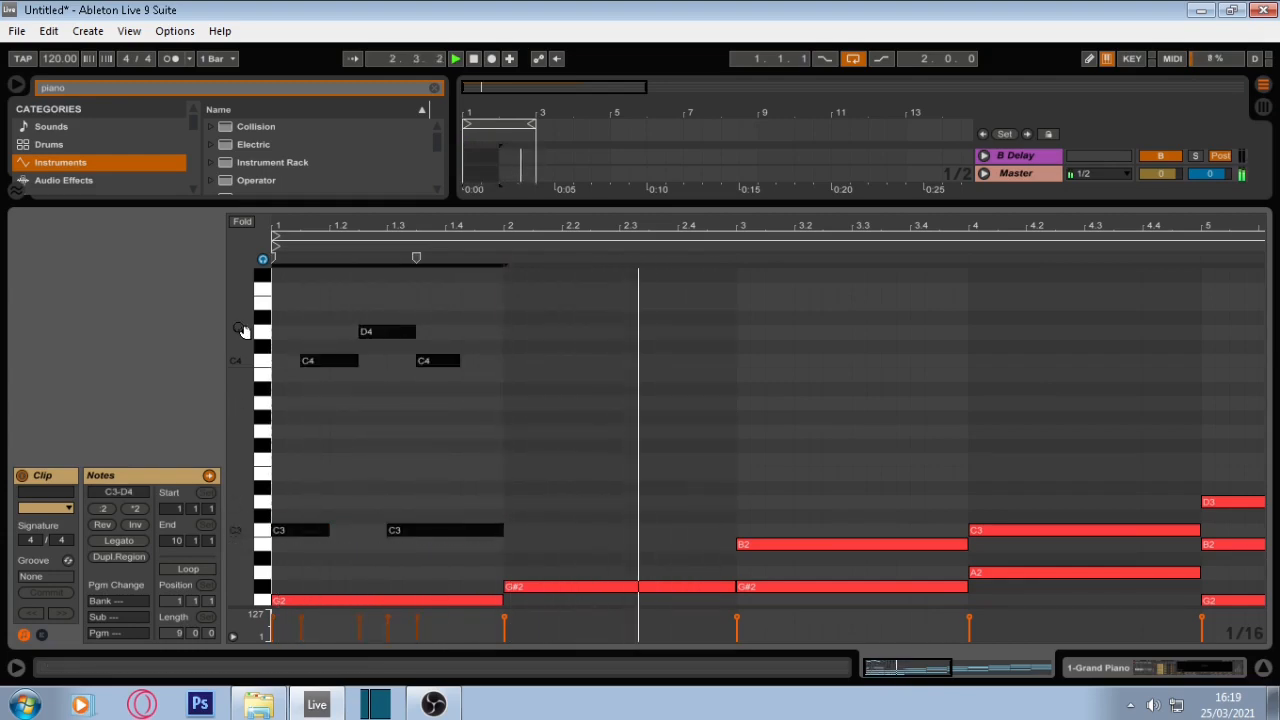
pyautogui.hotkey('ctrl', 'd')
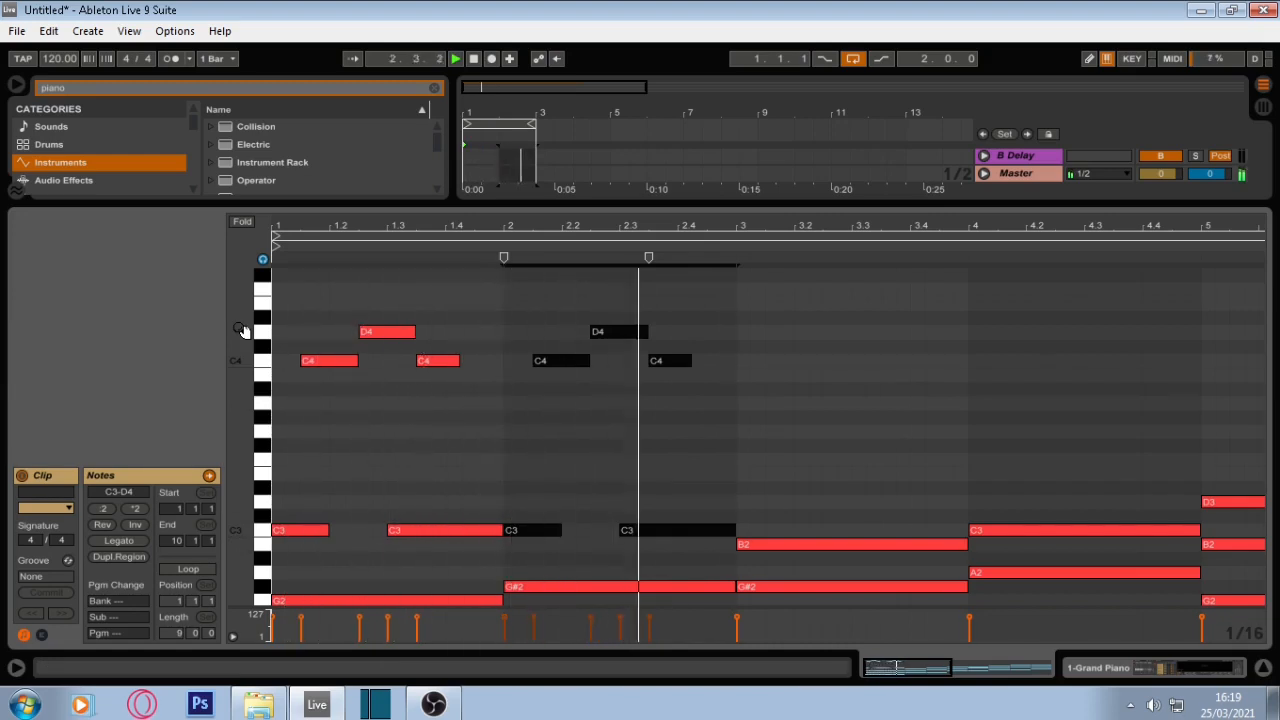
pyautogui.scroll(-4, 327, 478)
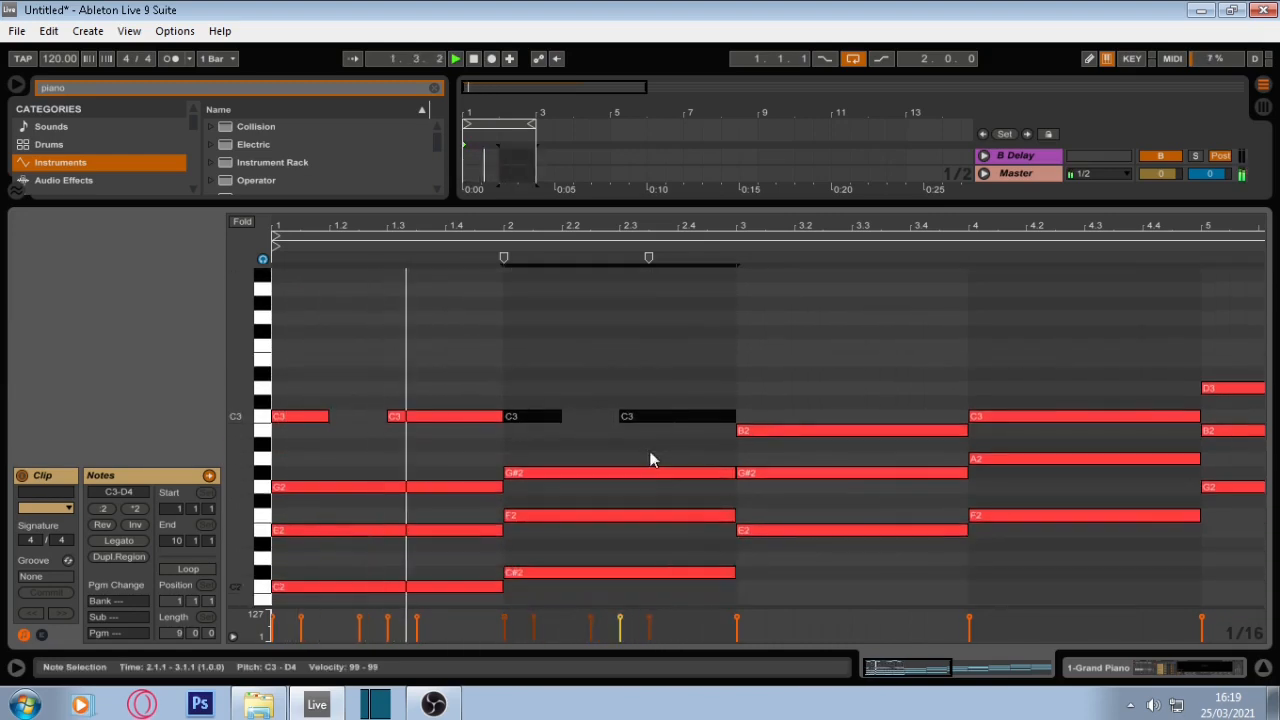
# Step: Try transposing the duplicated bar 2 melody up one semitone, and return it to its original pitch
pyautogui.press('Up')
pyautogui.scroll(5, 650, 460)
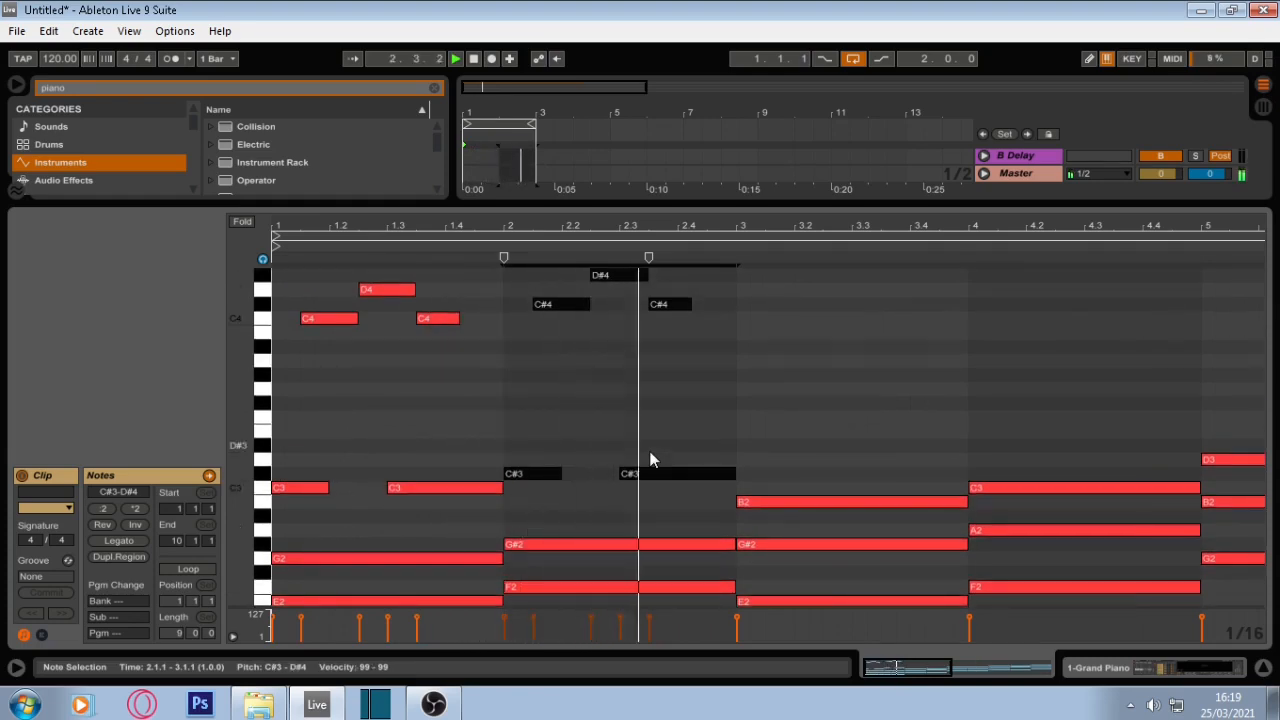
pyautogui.press('Down')
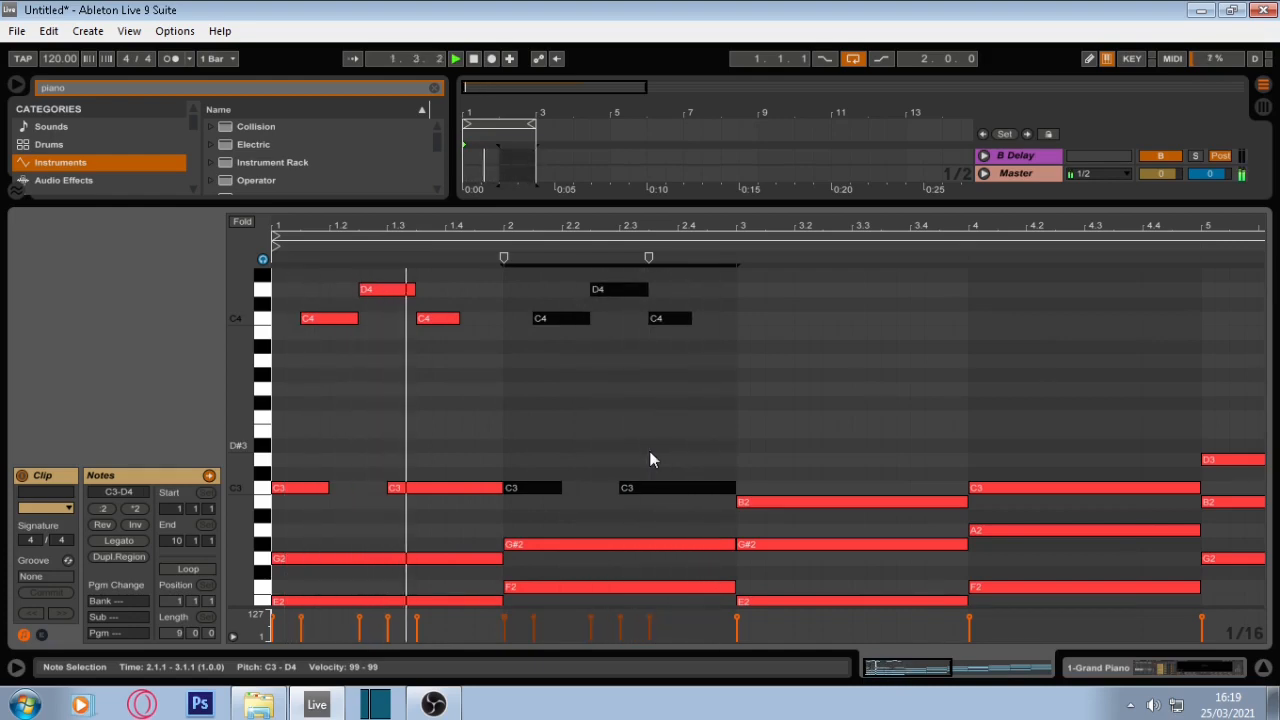
pyautogui.scroll(2, 649, 460)
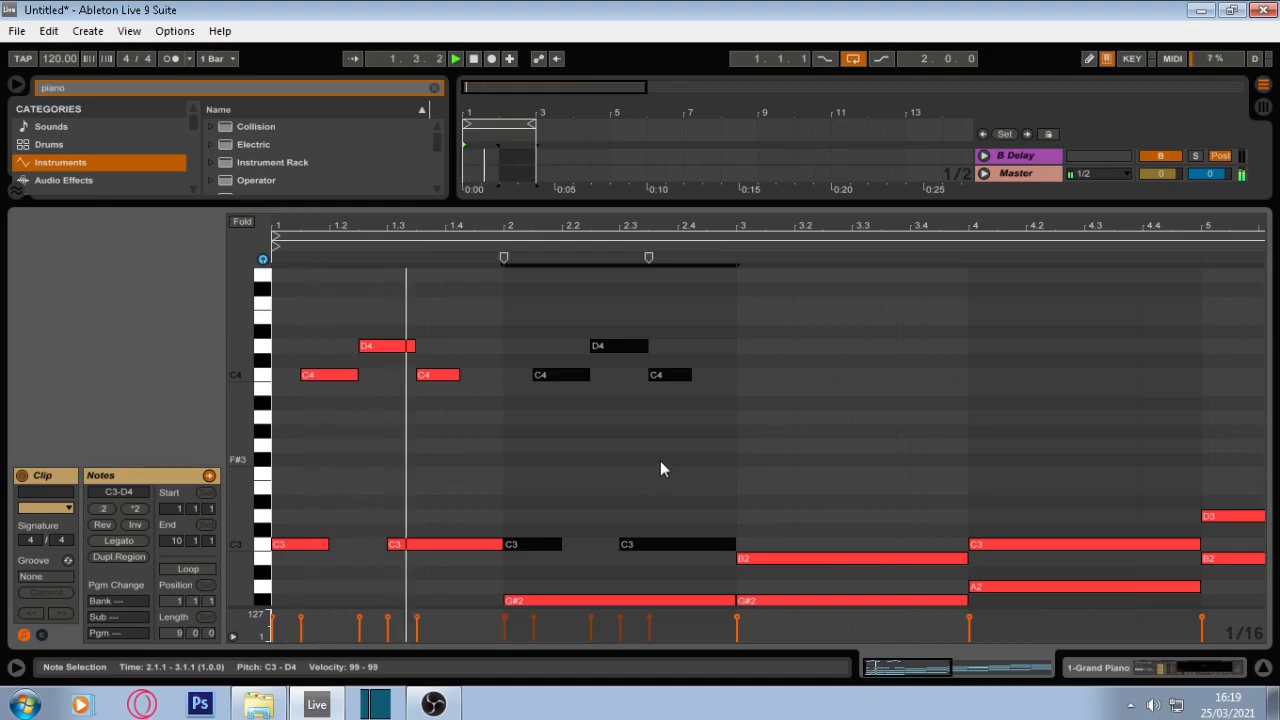
pyautogui.scroll(-3, 660, 469)
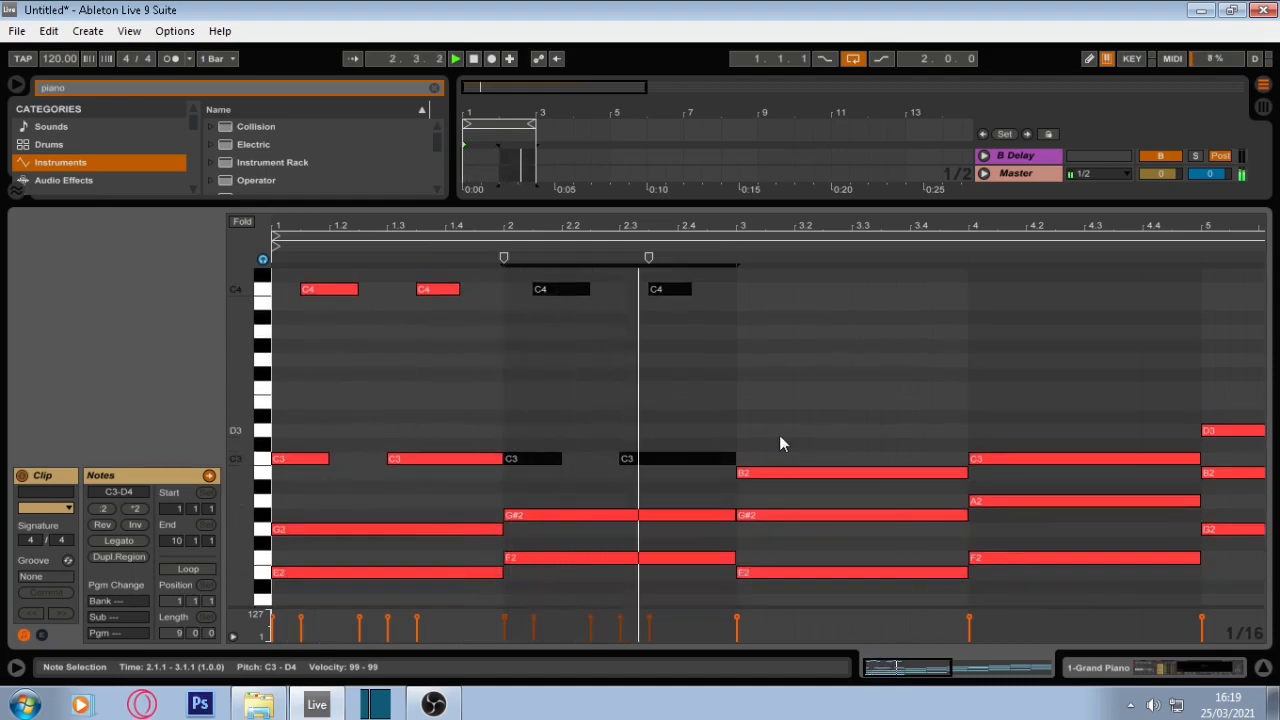
pyautogui.scroll(-2, 779, 437)
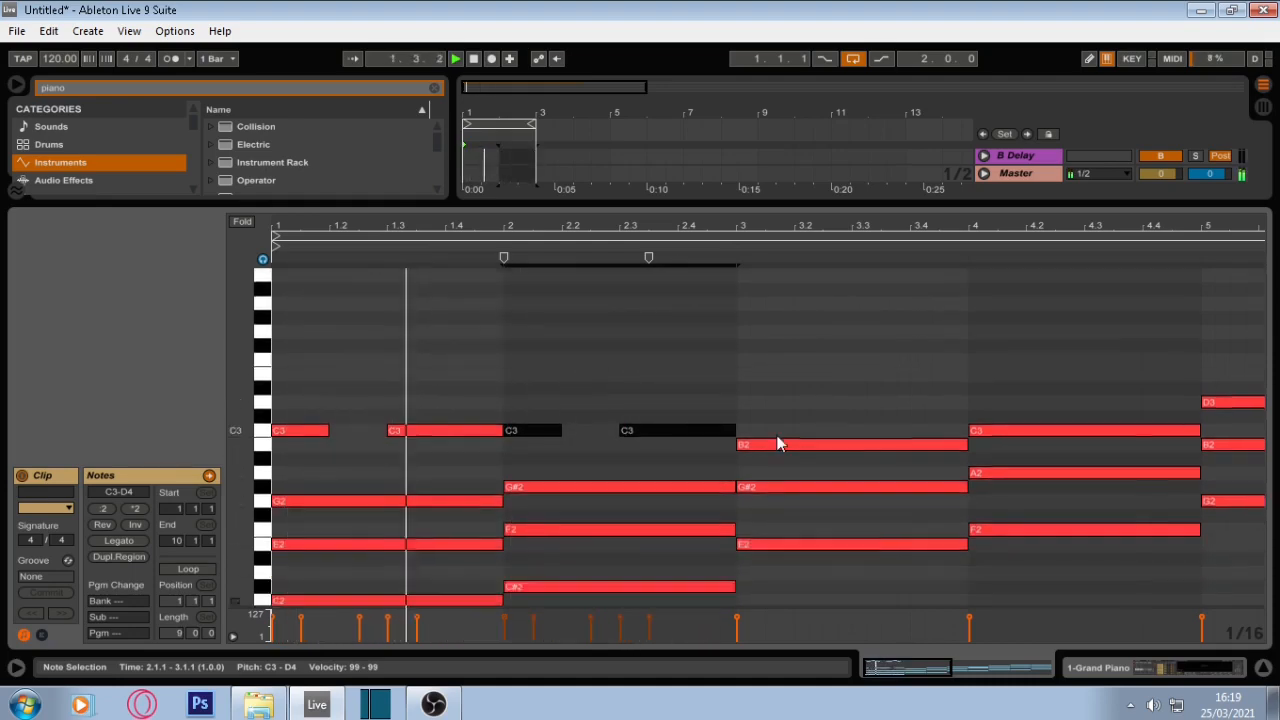
pyautogui.scroll(3, 778, 443)
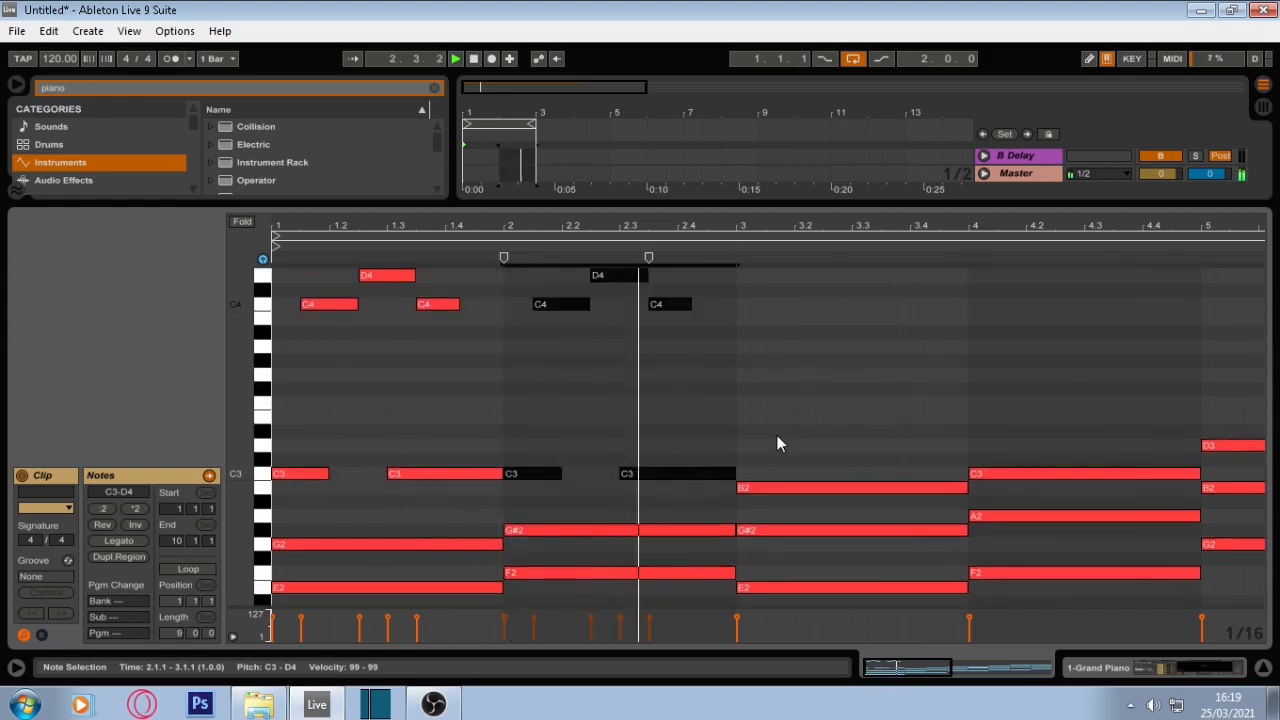
pyautogui.scroll(2, 760, 443)
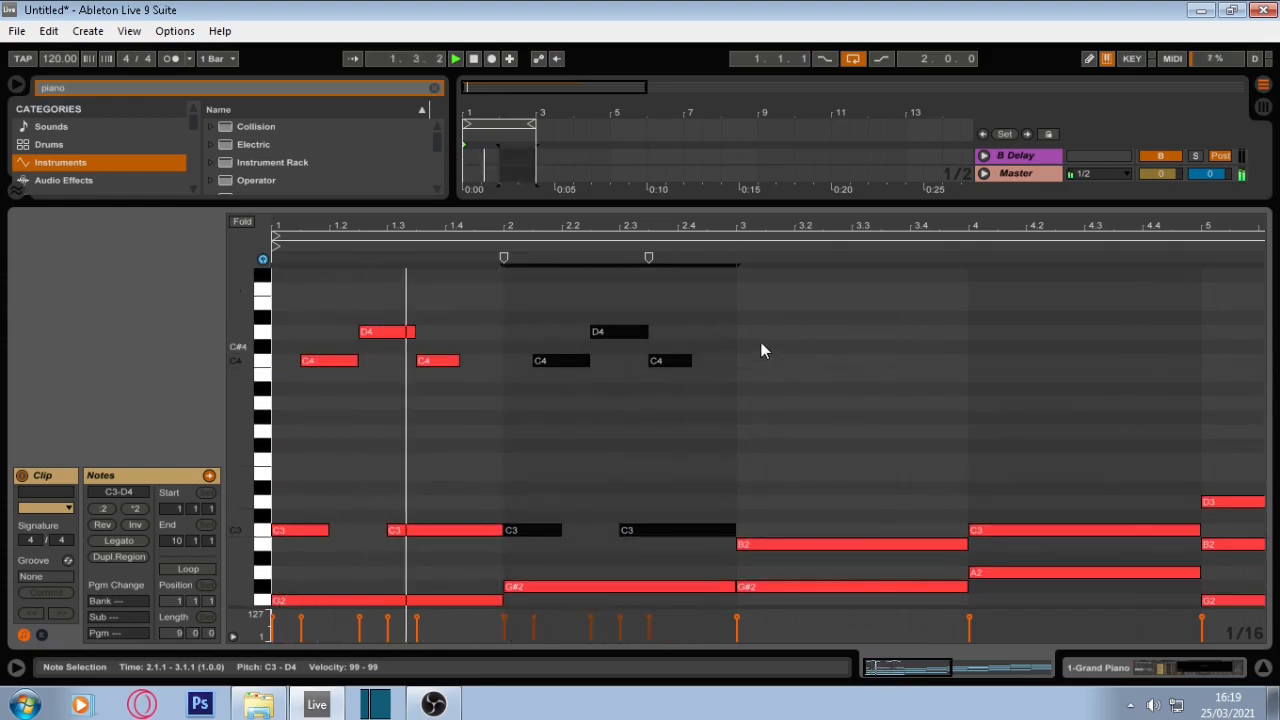
pyautogui.scroll(3, 700, 378)
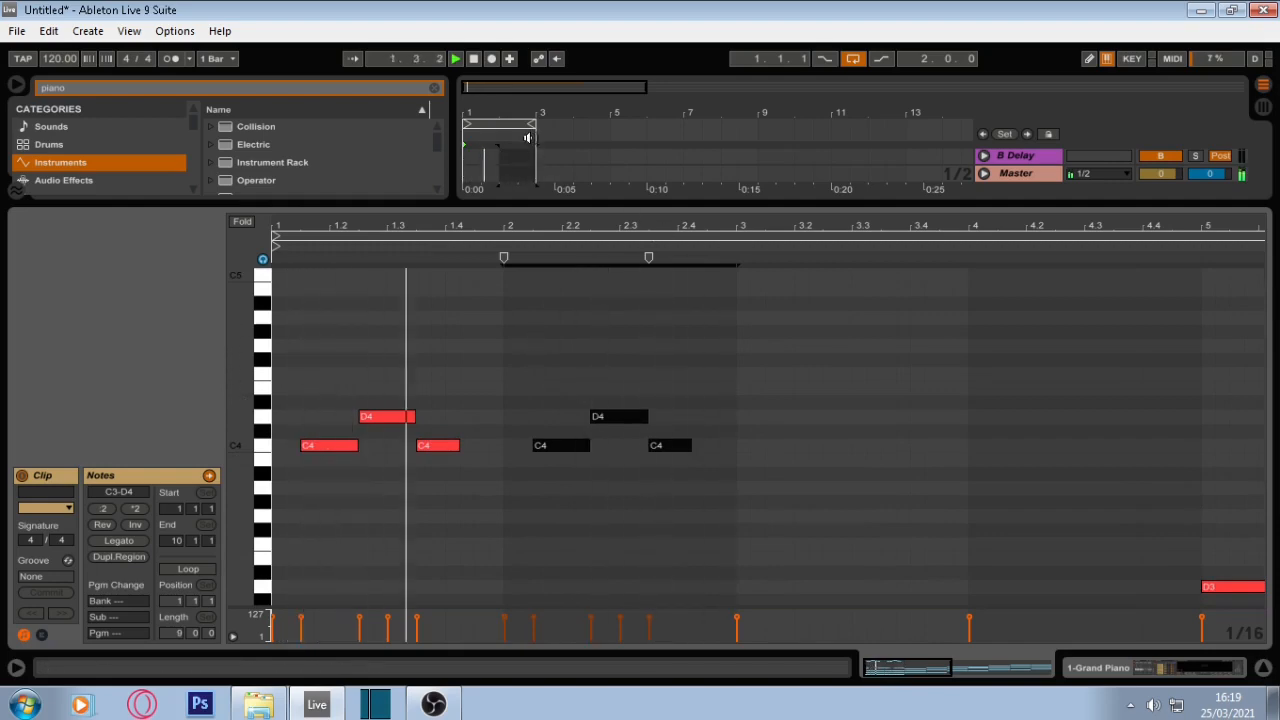
# Step: Extend the arrangement loop to four bars to audition the bar 3 and 4 chords, and shorten it back to two bars
pyautogui.moveTo(529, 124); pyautogui.dragTo(610, 127)
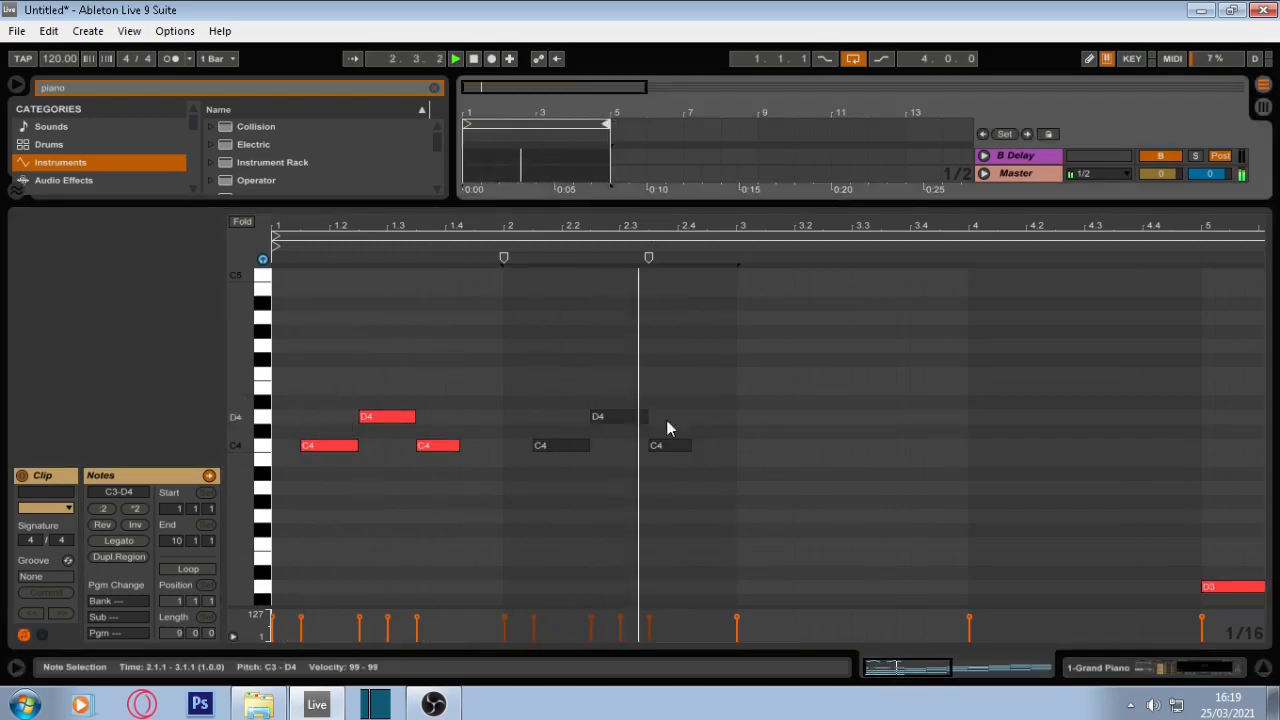
pyautogui.scroll(-3, 690, 436)
pyautogui.scroll(-3, 752, 555)
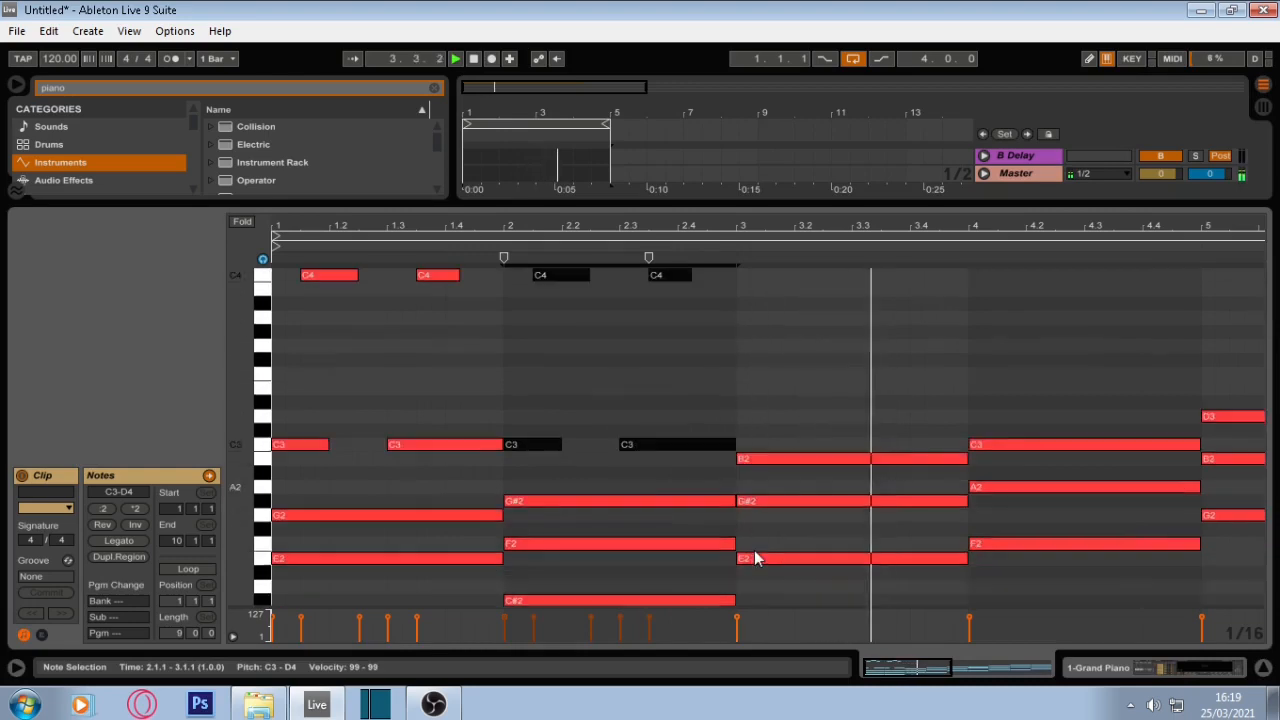
pyautogui.scroll(-1, 752, 557)
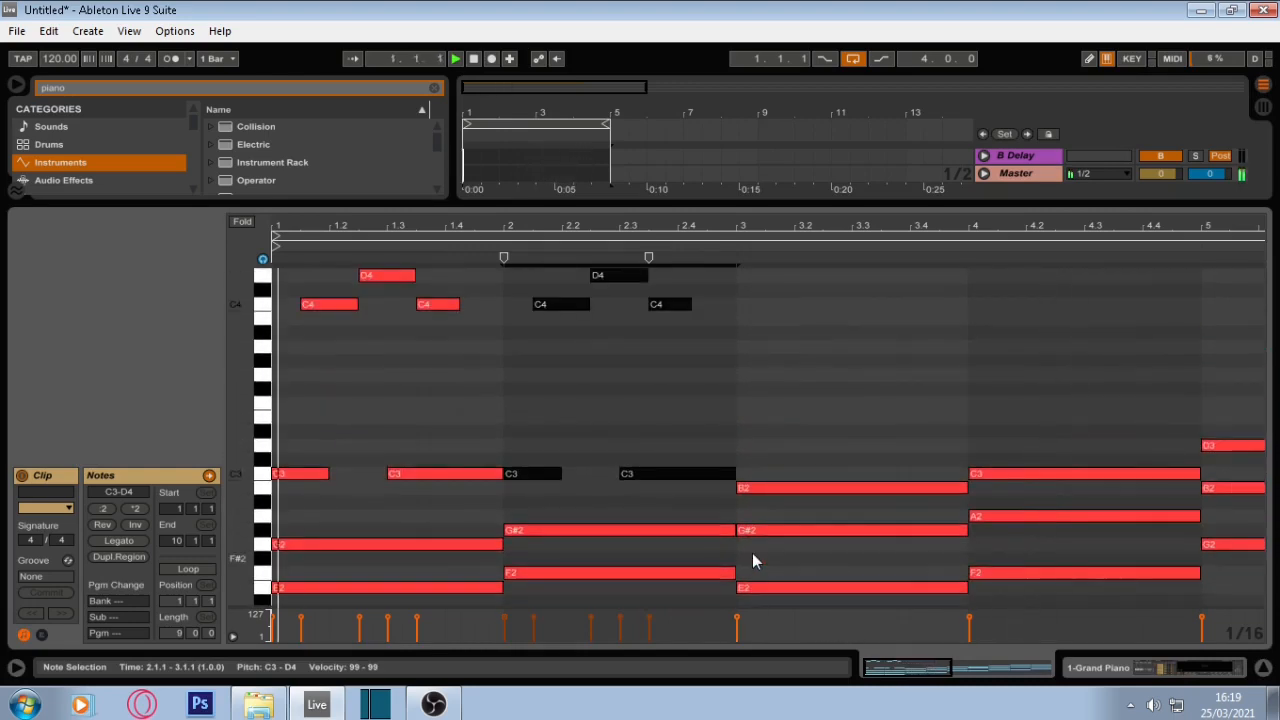
pyautogui.scroll(-1, 748, 565)
pyautogui.scroll(-2, 741, 567)
pyautogui.scroll(3, 741, 567)
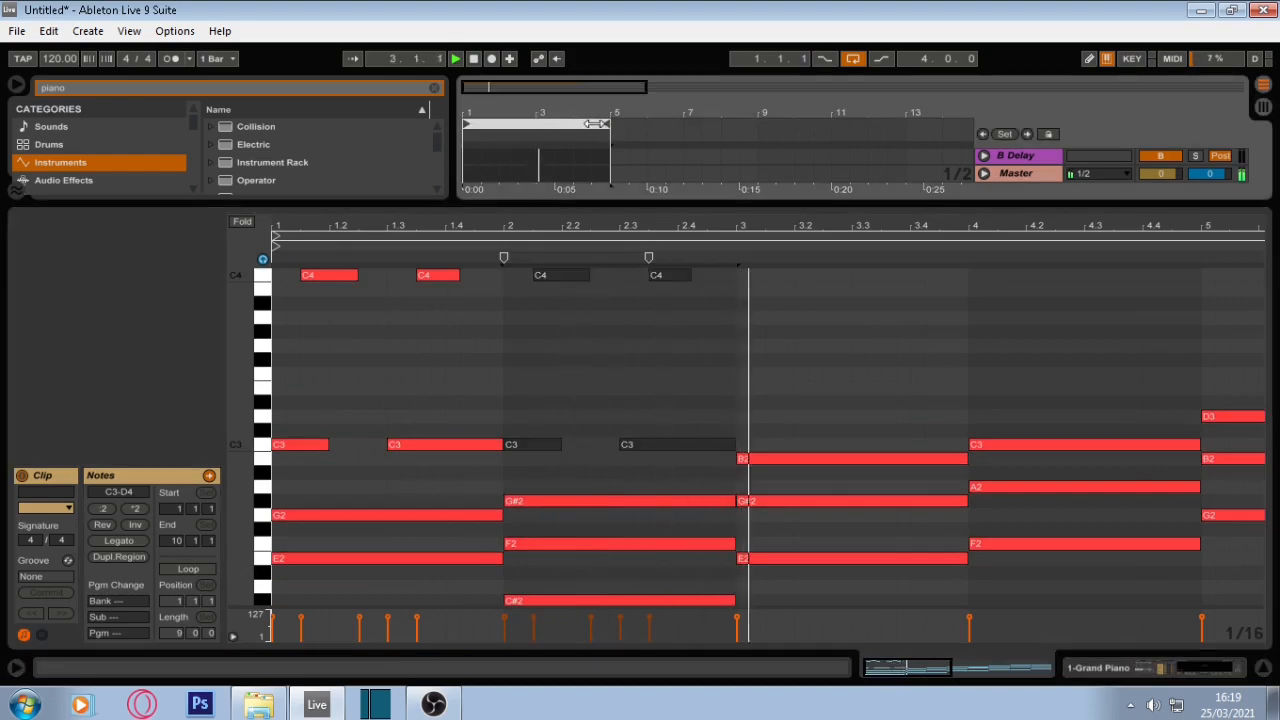
pyautogui.moveTo(606, 125); pyautogui.dragTo(534, 121)
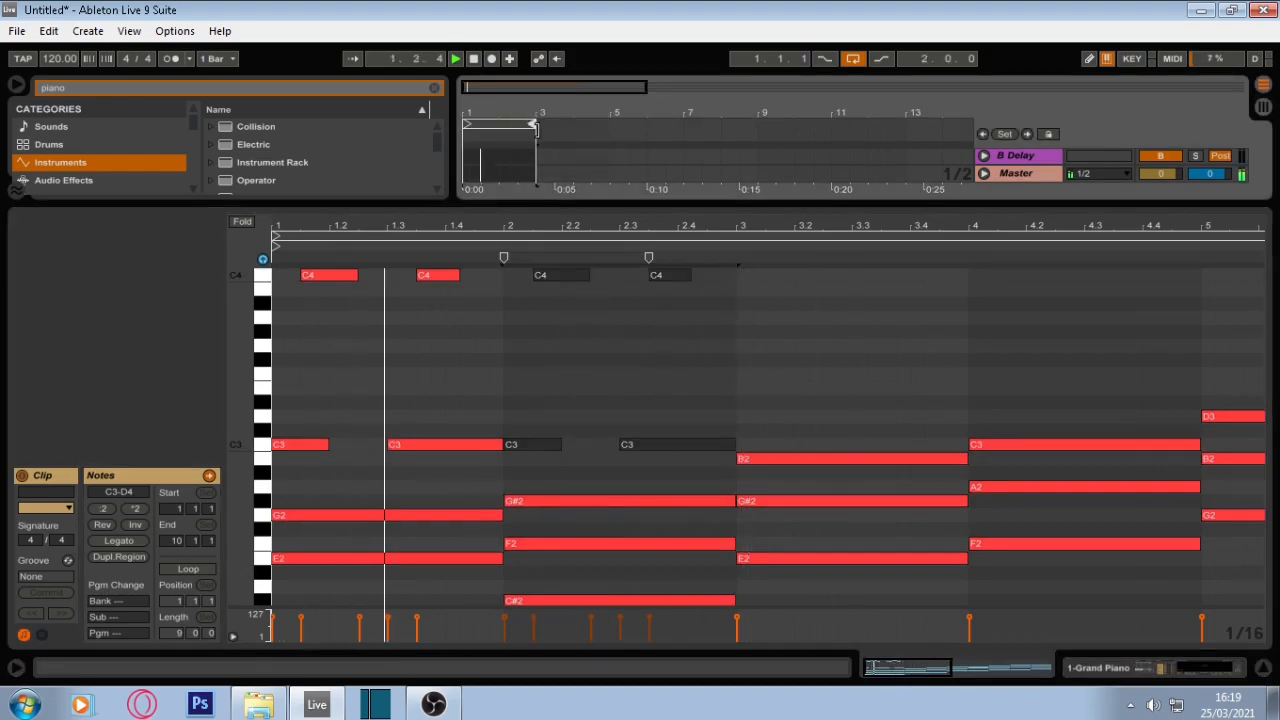
# Step: Transpose the bar 3 chord down four semitones to a C major chord of C2, E2 and G2
pyautogui.moveTo(699, 225); pyautogui.dragTo(508, 180)
pyautogui.scroll(-6, 526, 371)
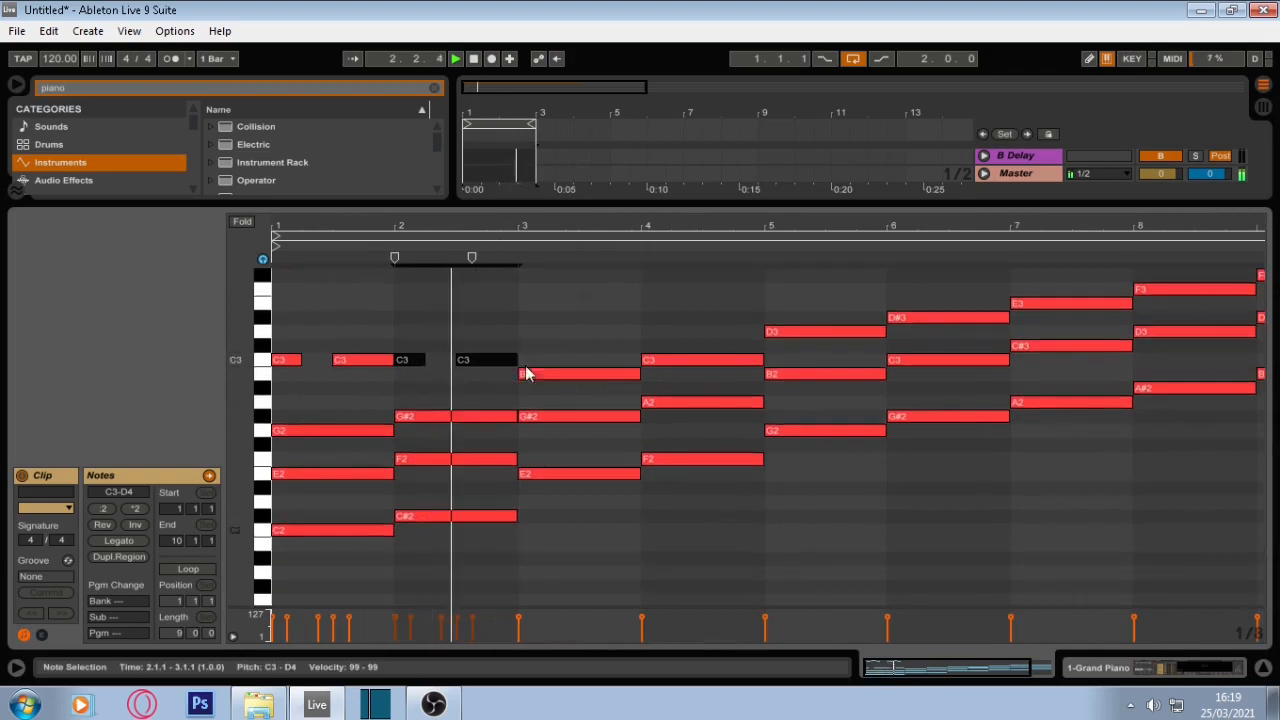
pyautogui.moveTo(557, 325); pyautogui.dragTo(547, 523)
pyautogui.press('Down')
pyautogui.press('Down')
pyautogui.press('Down')
pyautogui.press('Down')
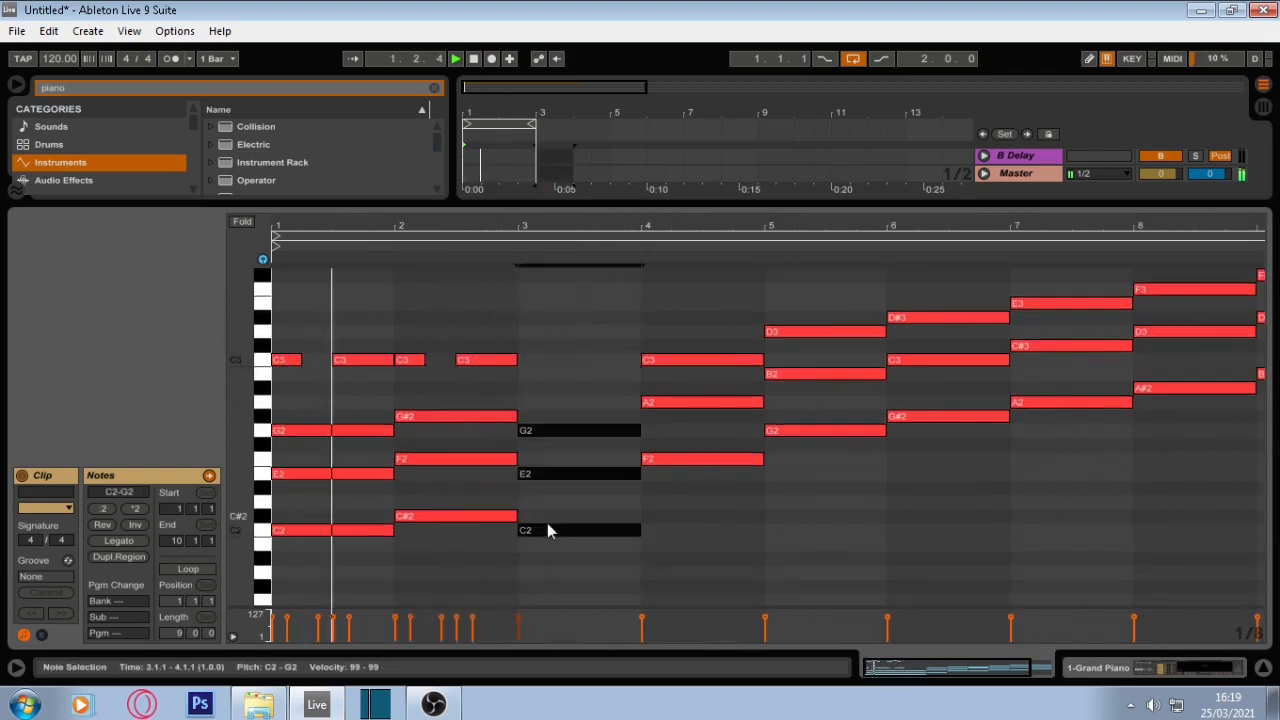
# Step: Duplicate the melody notes of bars 1 and 2, from C3 up to D4, into bars 3 and 4
pyautogui.scroll(2, 545, 524)
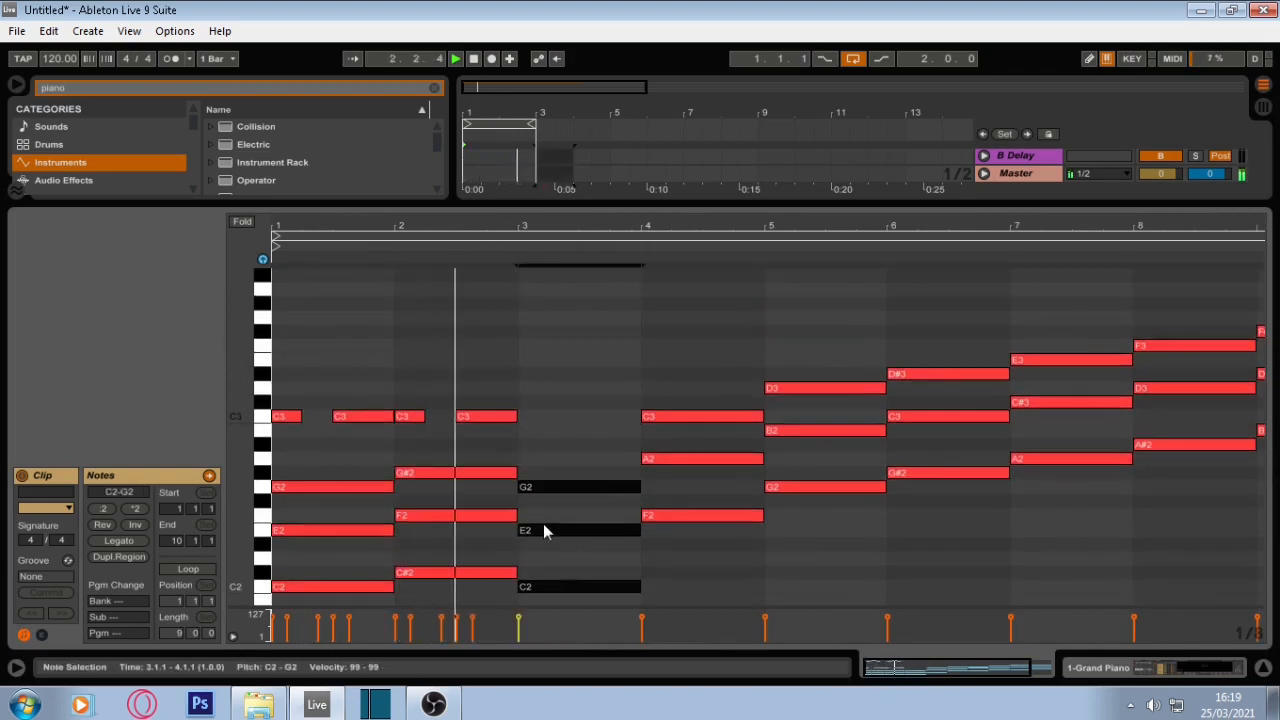
pyautogui.scroll(3, 543, 523)
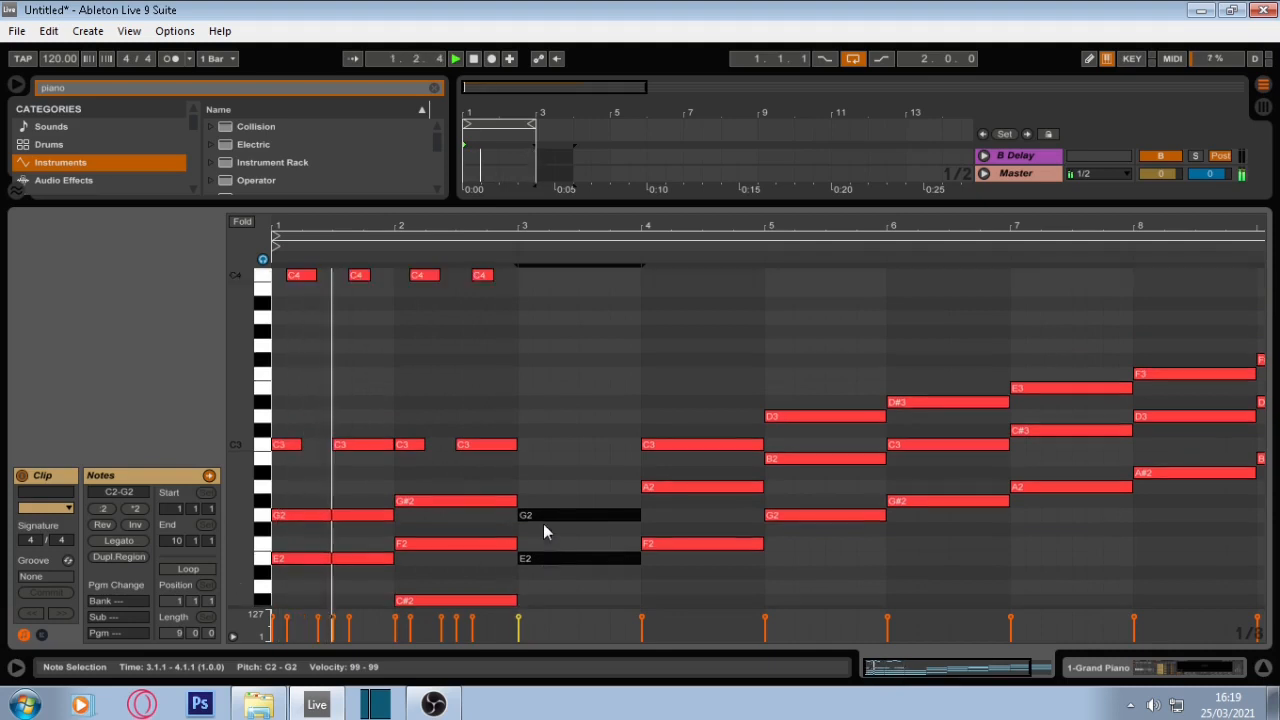
pyautogui.moveTo(520, 521); pyautogui.dragTo(275, 290)
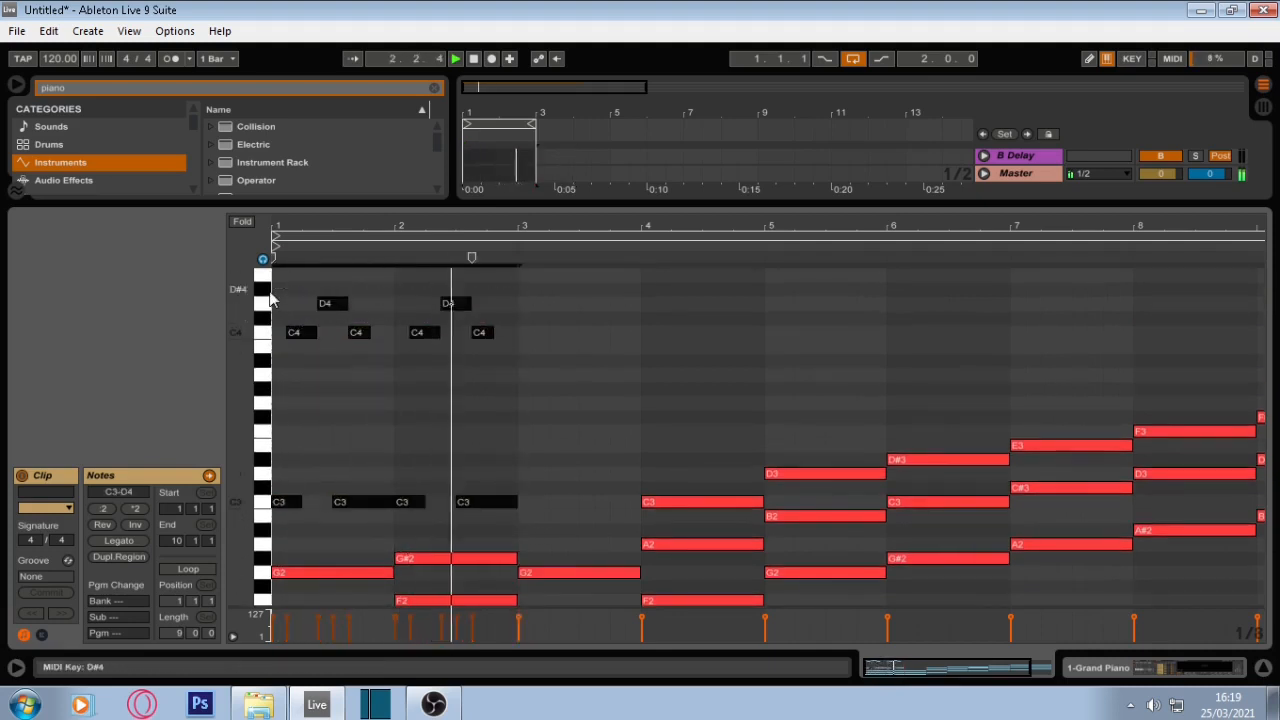
pyautogui.hotkey('ctrl', 'd')
# Step: Add a C5 note from 3.1.1 to 3.2.3 above the melody and extend the arrangement loop to four bars
pyautogui.scroll(5, 582, 432)
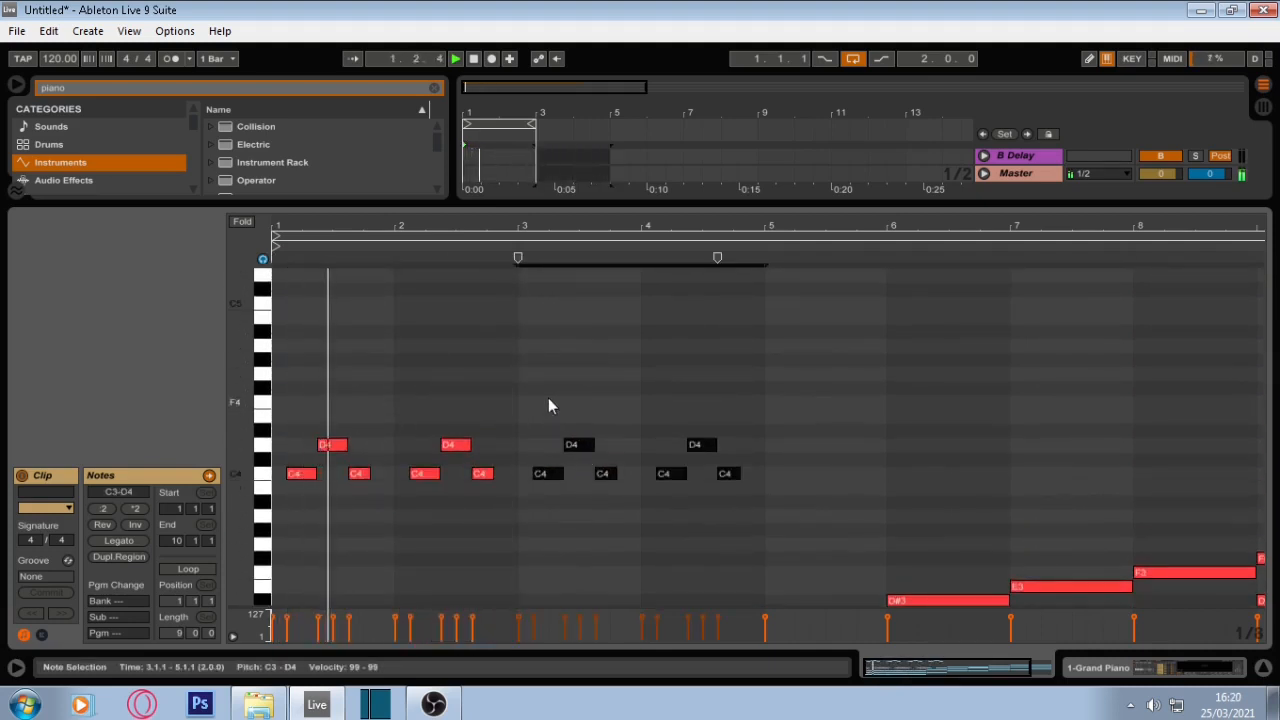
pyautogui.doubleClick(526, 305)
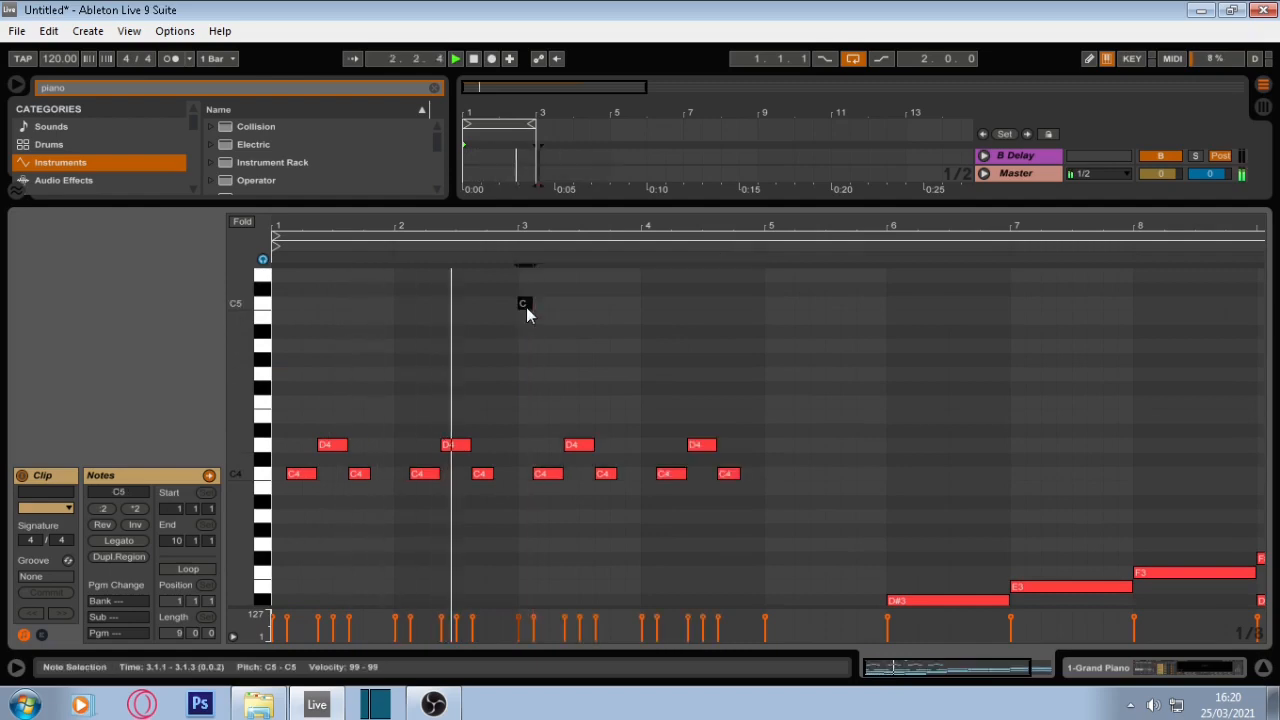
pyautogui.moveTo(526, 305); pyautogui.dragTo(560, 304)
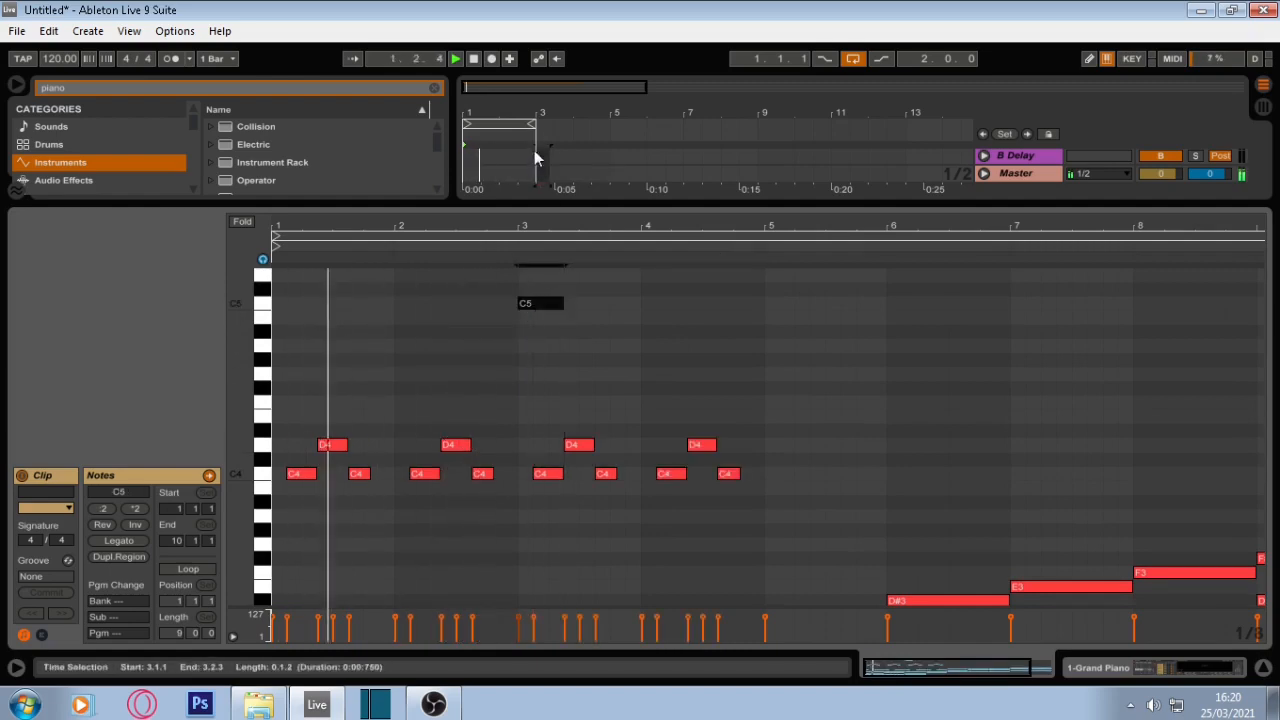
pyautogui.moveTo(535, 123); pyautogui.dragTo(607, 123)
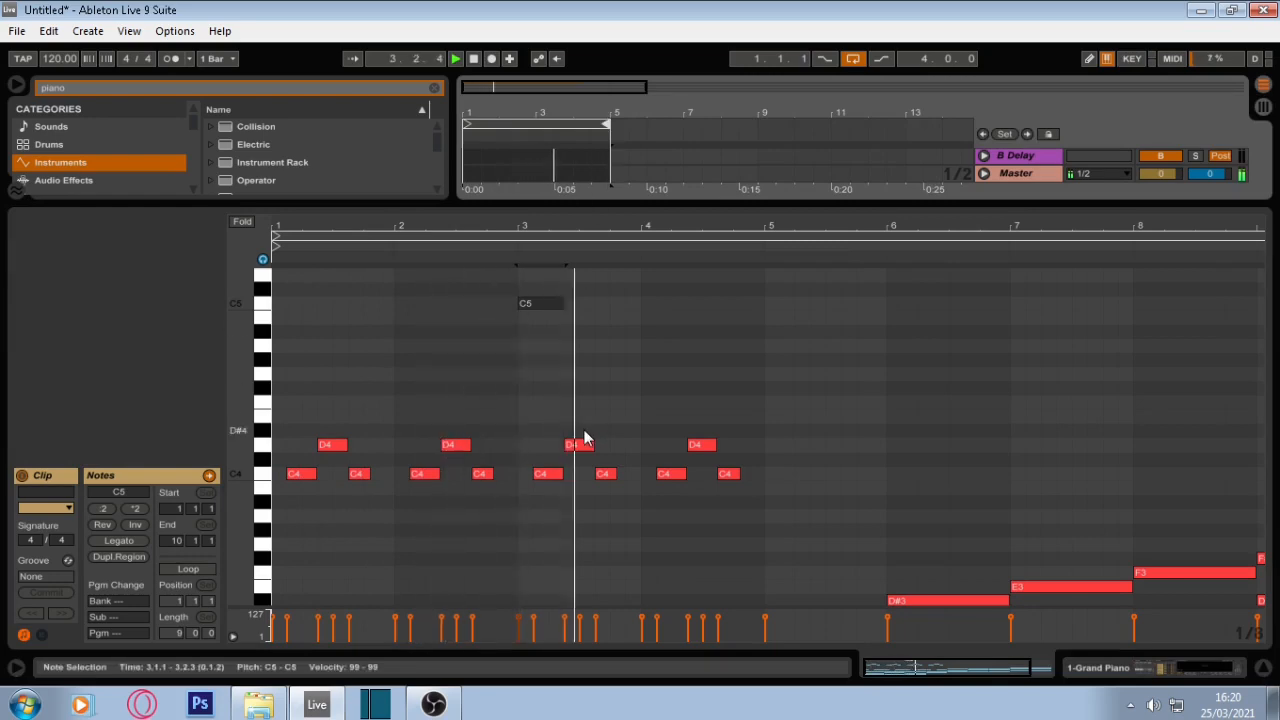
# Step: Add a one-beat C5 note at the start of bar 4
pyautogui.scroll(1, 634, 311)
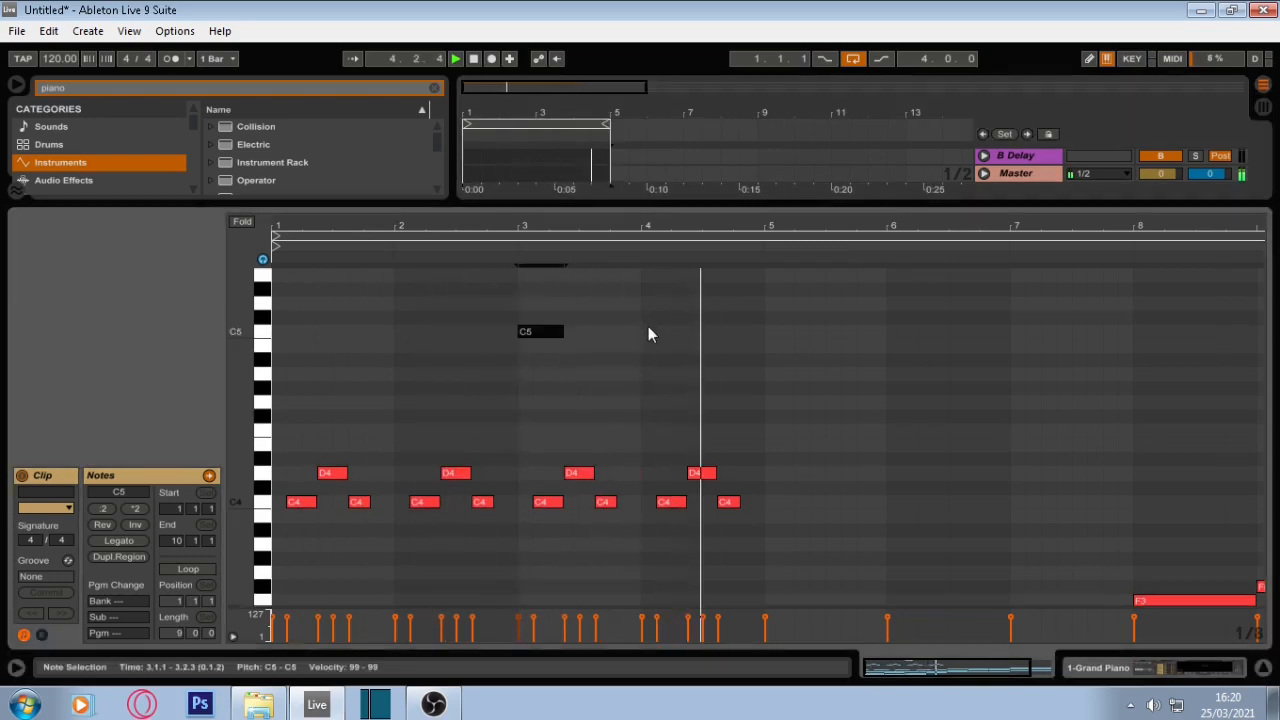
pyautogui.click(646, 334)
pyautogui.doubleClick(646, 331)
pyautogui.moveTo(653, 331); pyautogui.dragTo(660, 331)
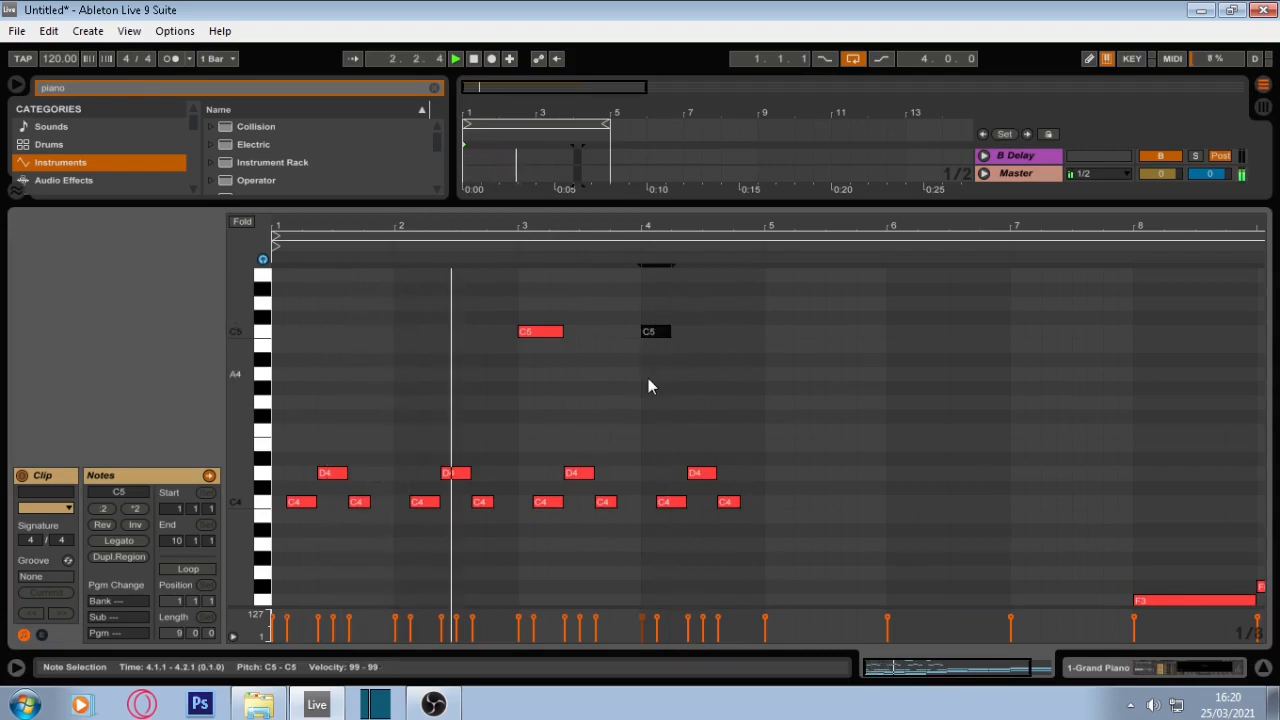
# Step: Transpose the three bar 4 melody notes C4, D4 and C4 up five semitones to F4, G4 and F4
pyautogui.scroll(-6, 648, 387)
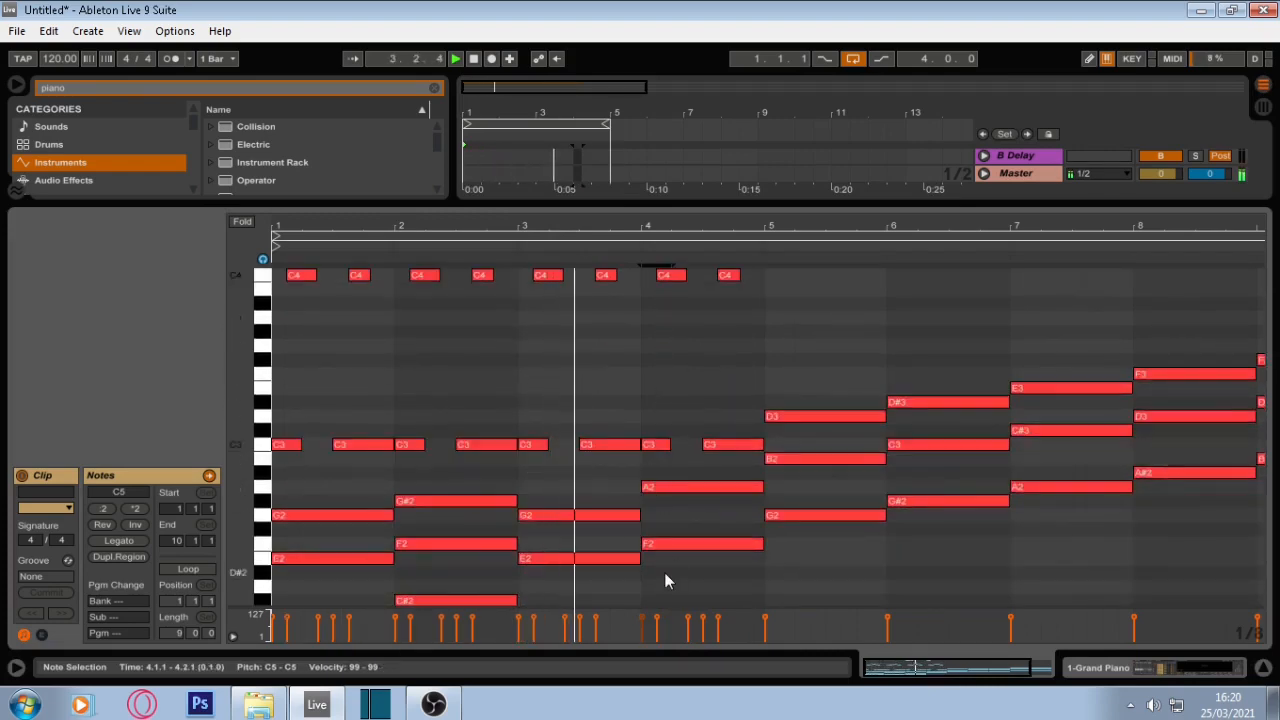
pyautogui.scroll(-2, 664, 572)
pyautogui.scroll(3, 663, 573)
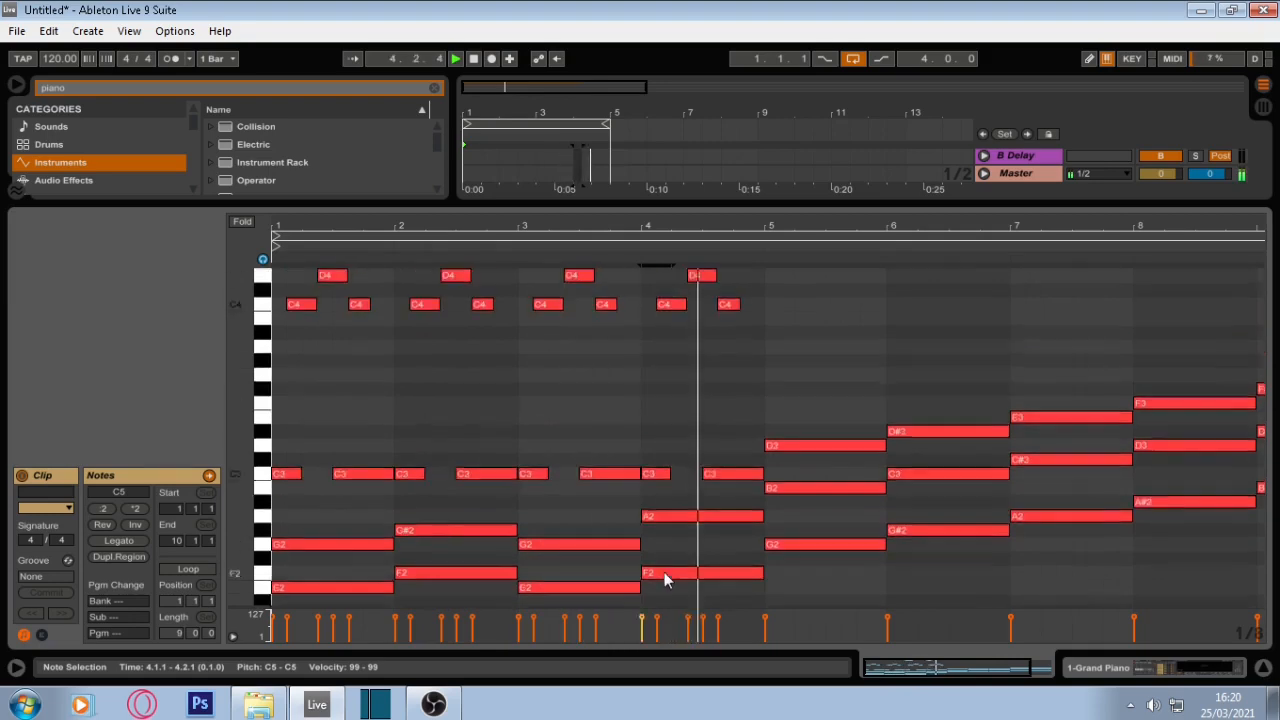
pyautogui.scroll(2, 667, 510)
pyautogui.scroll(3, 659, 440)
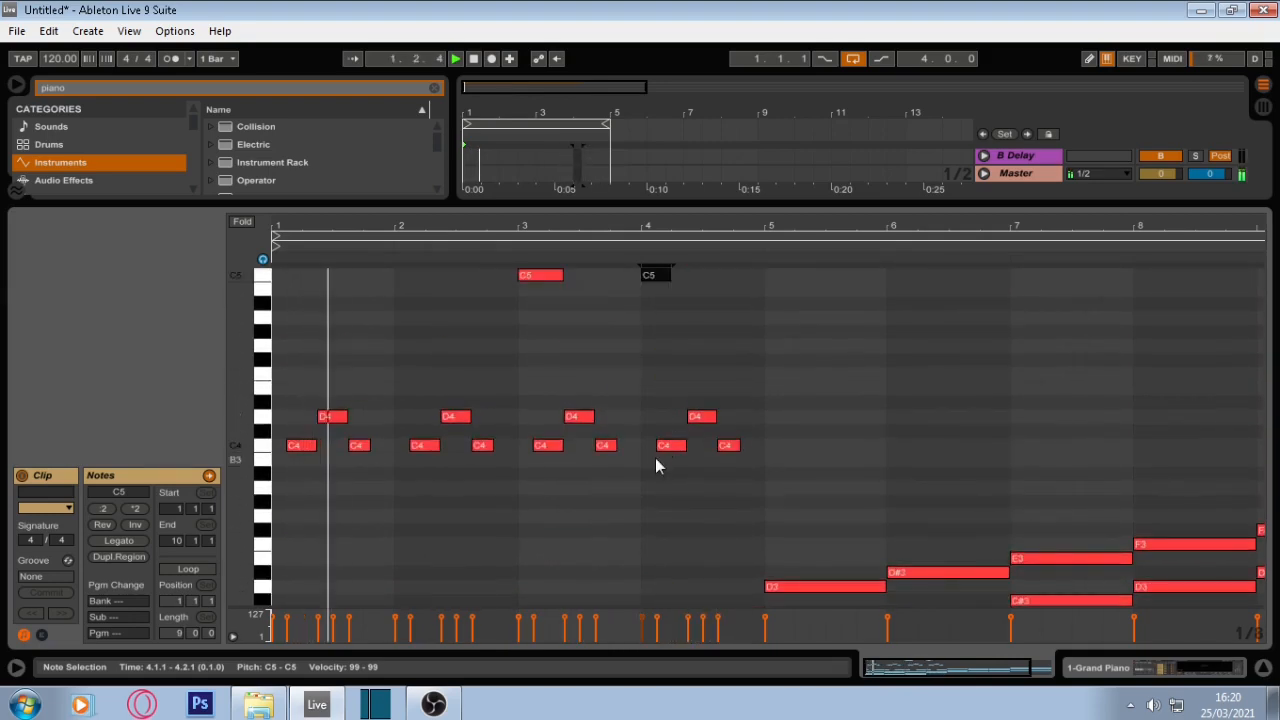
pyautogui.moveTo(655, 465); pyautogui.dragTo(807, 380)
pyautogui.press('Up')
pyautogui.press('Up')
pyautogui.press('Up')
pyautogui.press('Up')
pyautogui.press('Up')
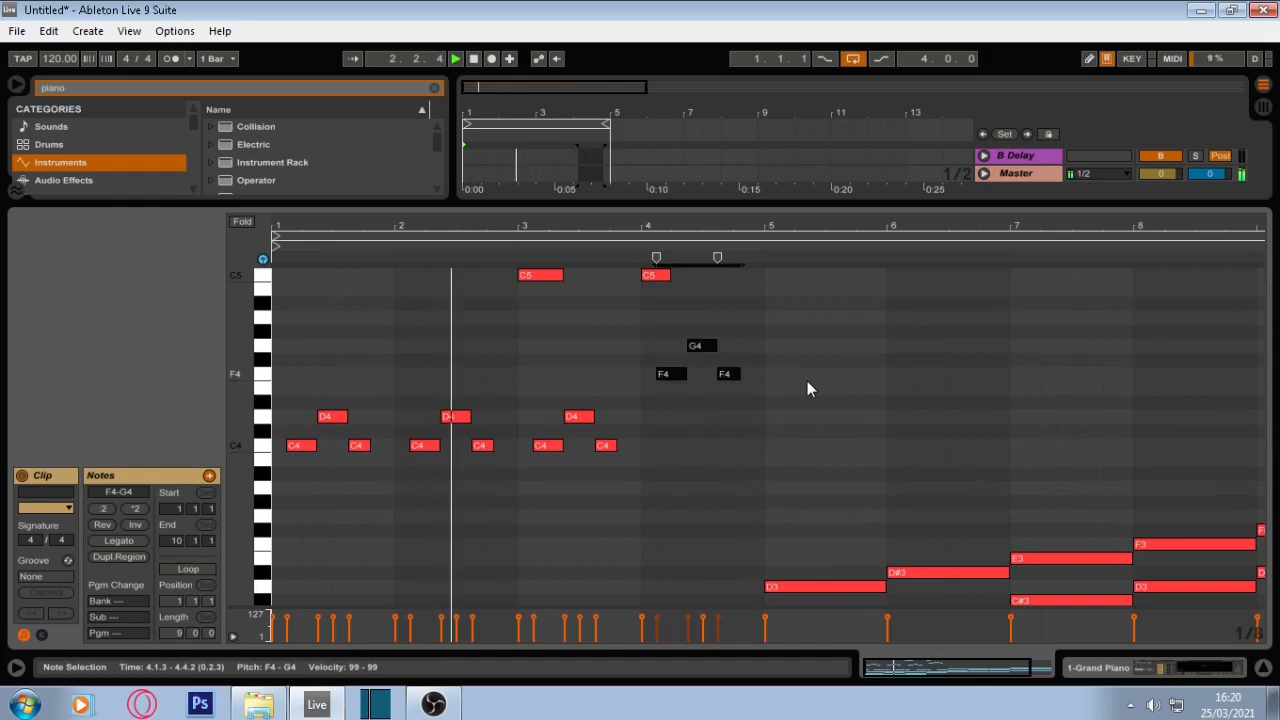
pyautogui.scroll(-4, 740, 445)
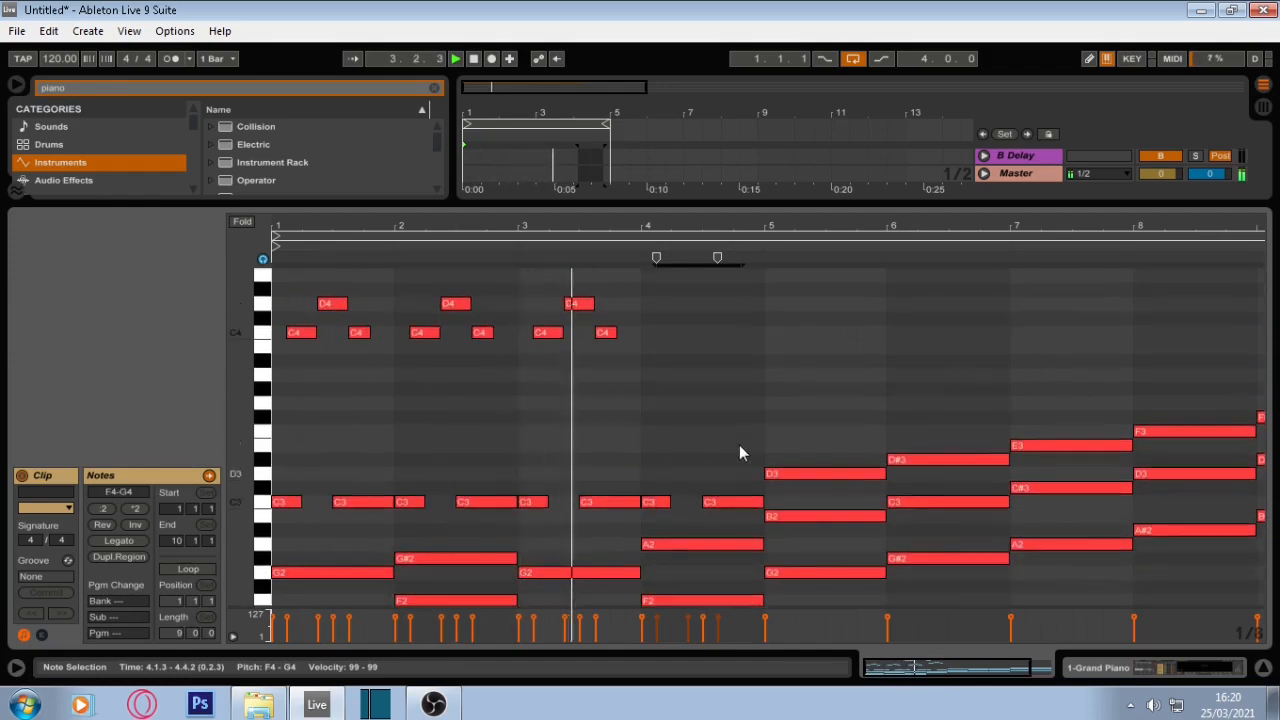
pyautogui.scroll(2, 739, 444)
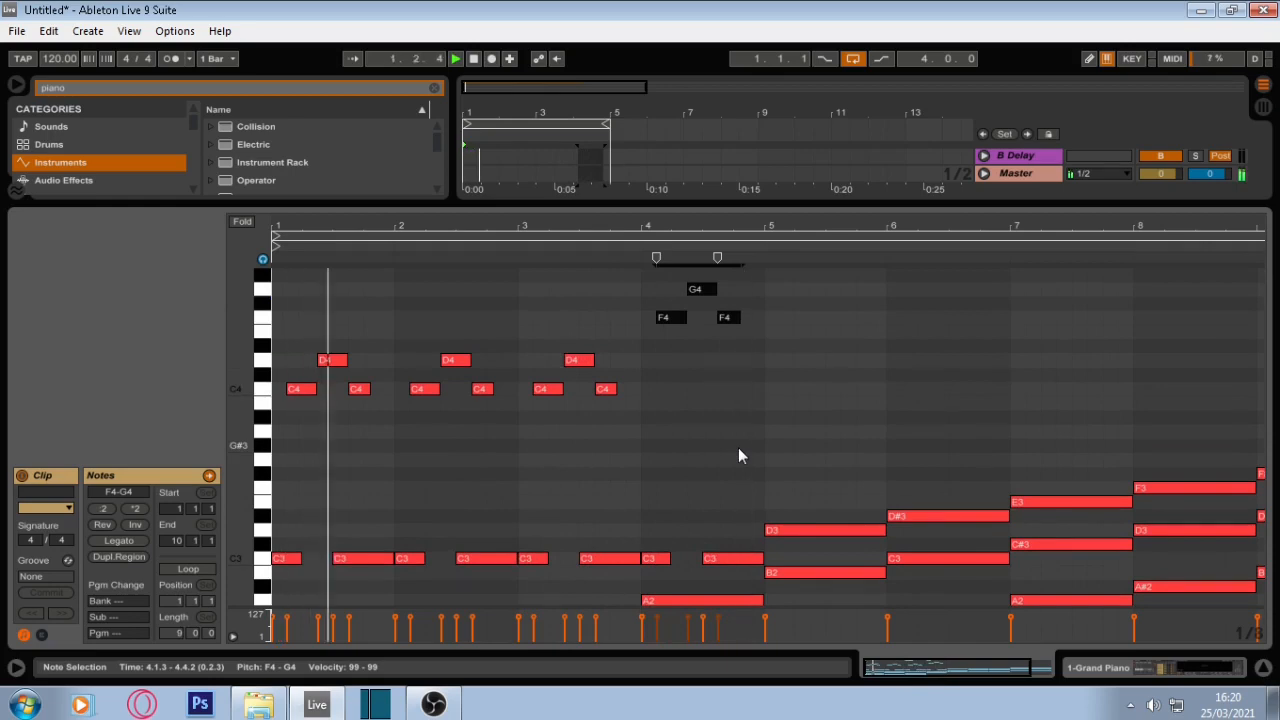
pyautogui.scroll(7, 736, 456)
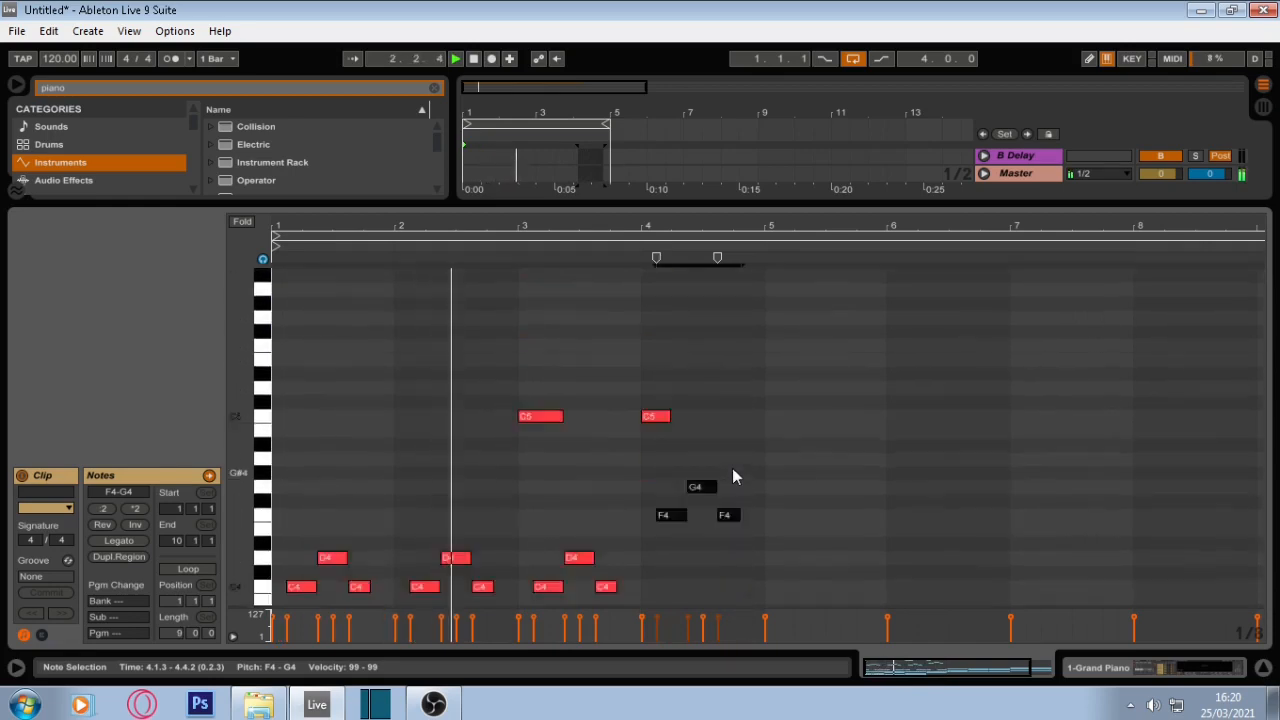
pyautogui.scroll(-15, 732, 477)
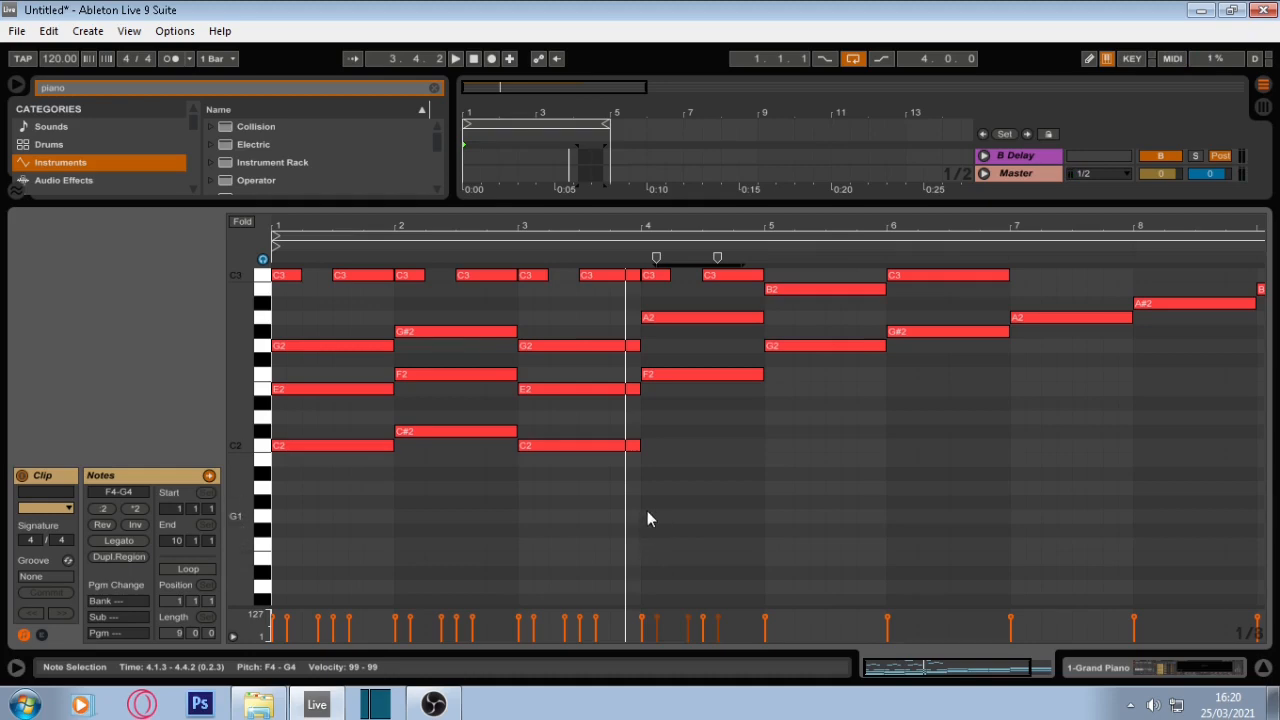
# Step: Start playback and add one-bar bass notes F1 and A1 beneath the bar 4 chord
pyautogui.press('space')
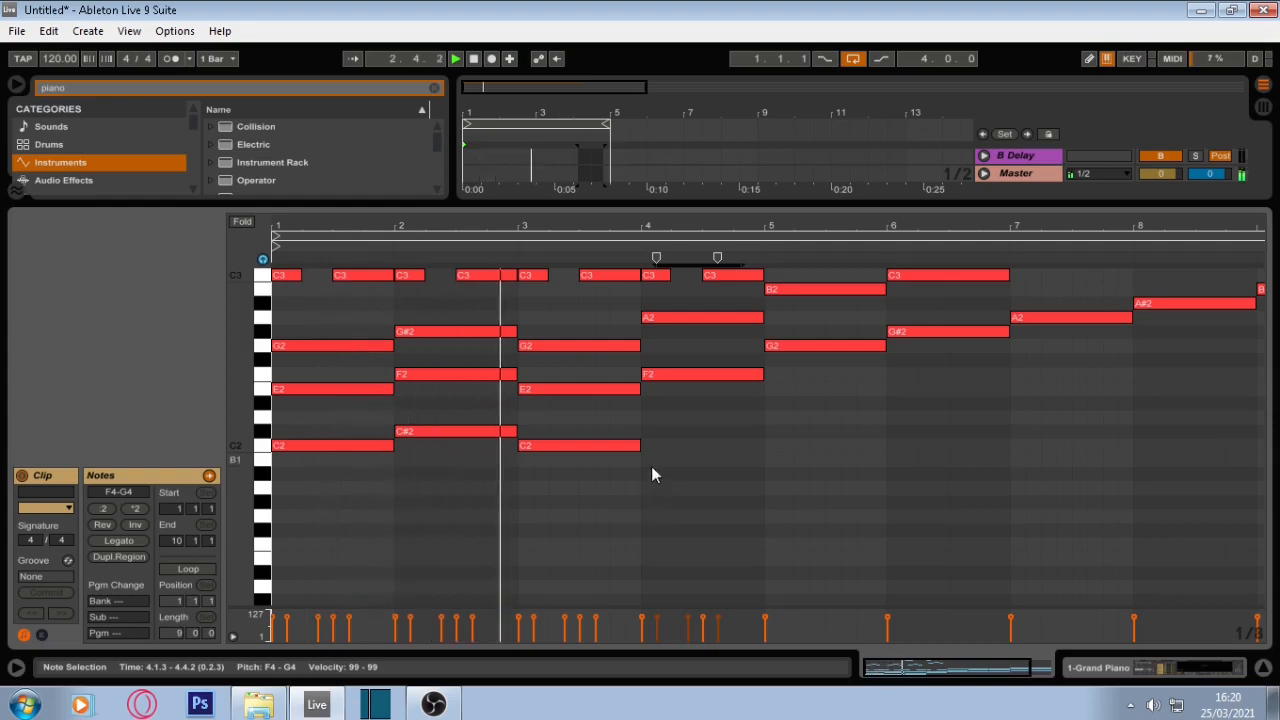
pyautogui.doubleClick(647, 544)
pyautogui.press('space')
pyautogui.press('space')
pyautogui.moveTo(653, 544); pyautogui.dragTo(762, 542)
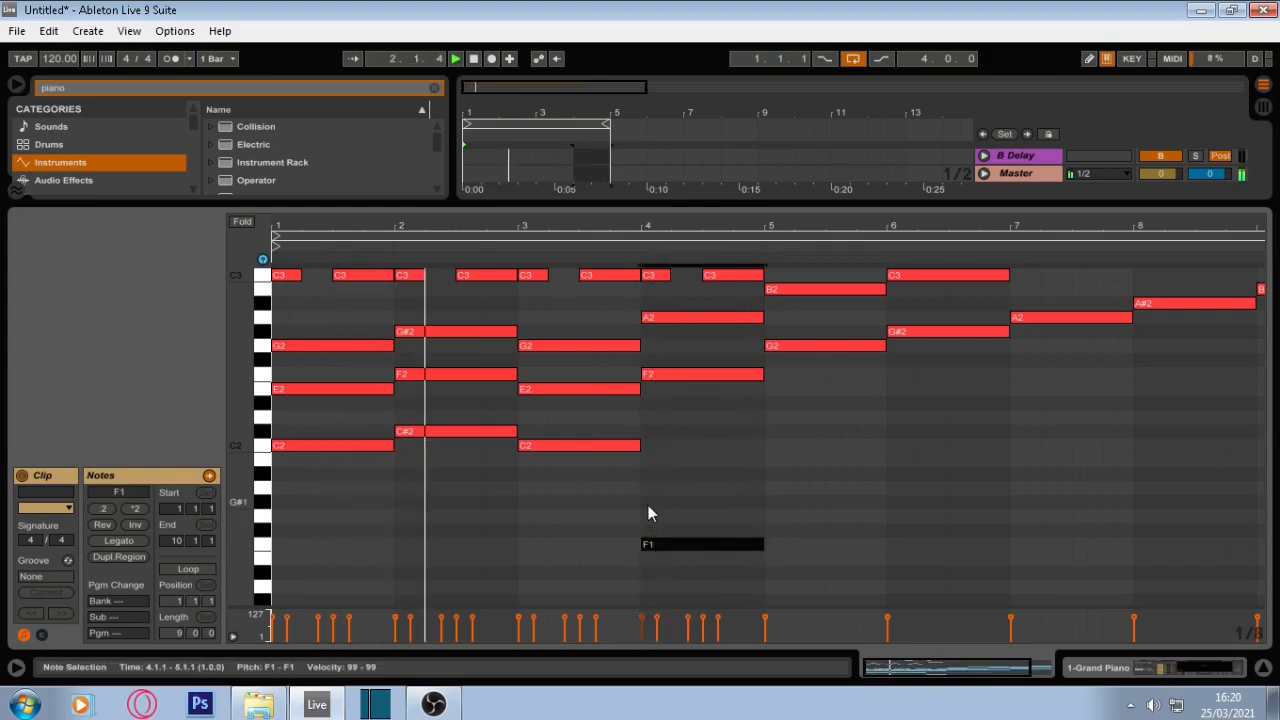
pyautogui.doubleClick(648, 517)
pyautogui.moveTo(648, 517); pyautogui.dragTo(762, 490)
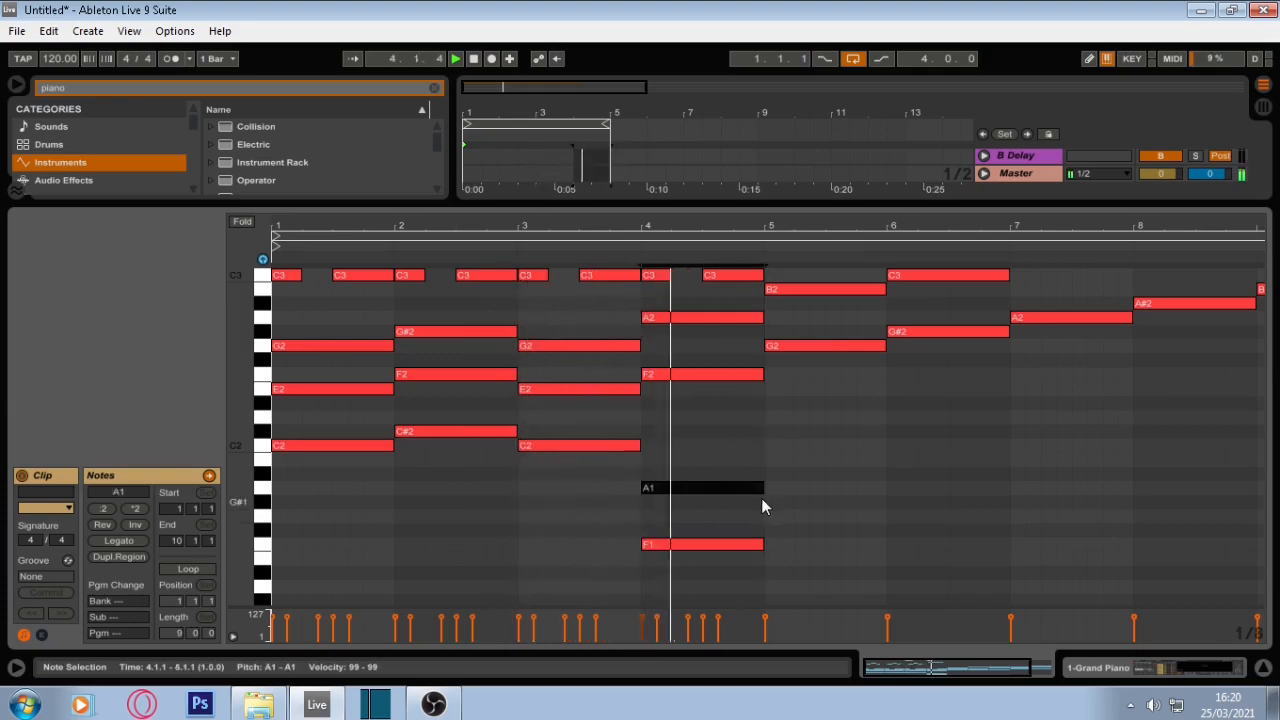
# Step: Add a one-bar bass note in bar 2, transpose it down to C#1 and set its velocity to 75
pyautogui.scroll(2, 736, 528)
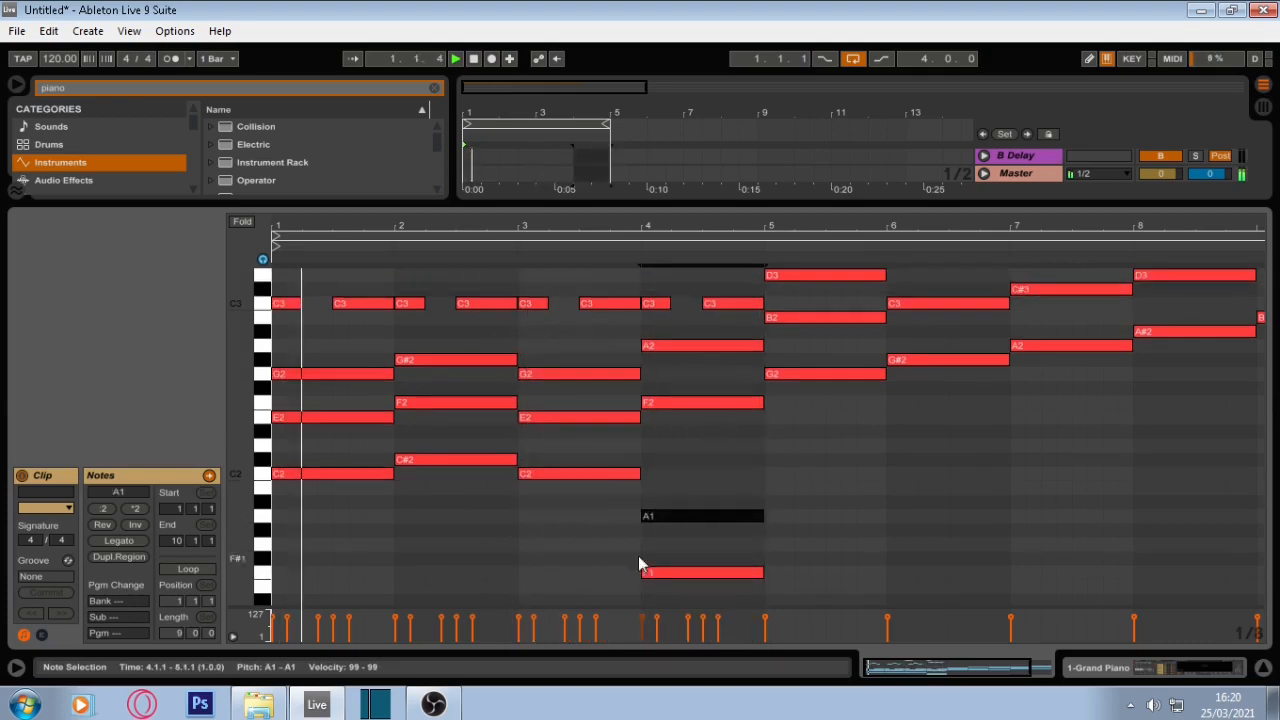
pyautogui.doubleClick(385, 572)
pyautogui.moveTo(390, 577); pyautogui.dragTo(517, 543)
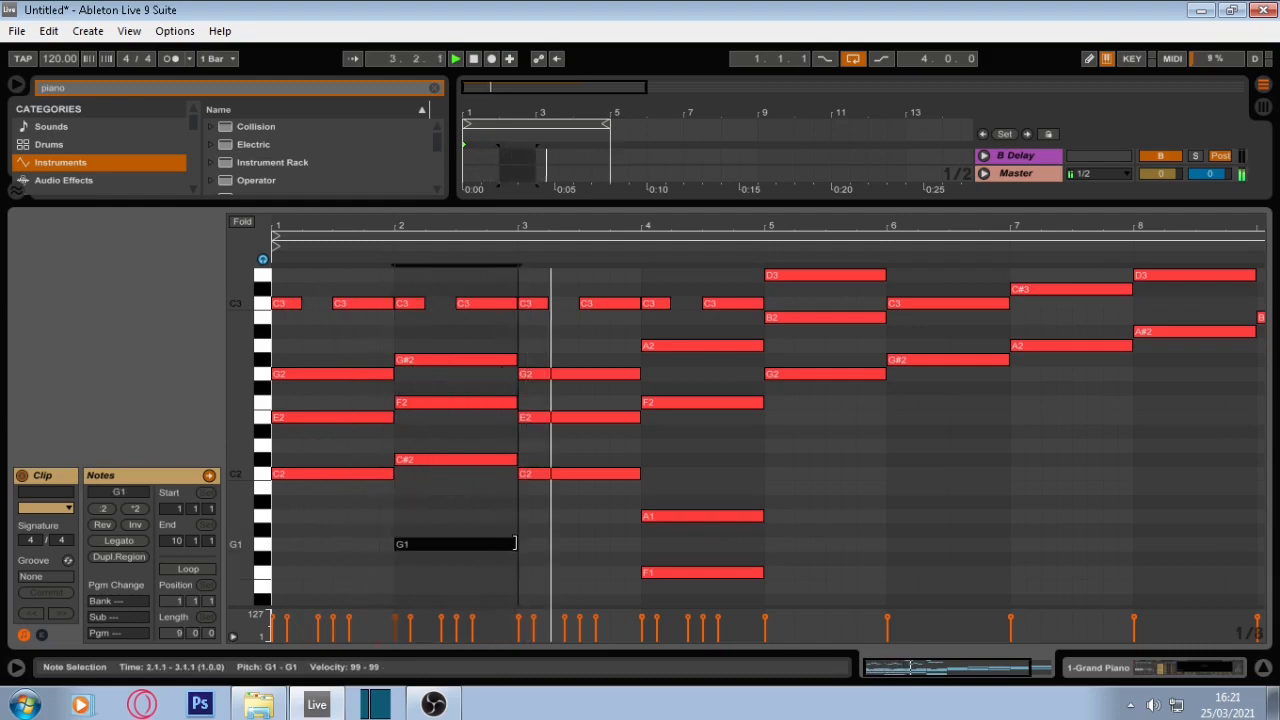
pyautogui.press('Down')
pyautogui.press('Down')
pyautogui.press('Down')
pyautogui.press('Down')
pyautogui.press('Down')
pyautogui.press('Down')
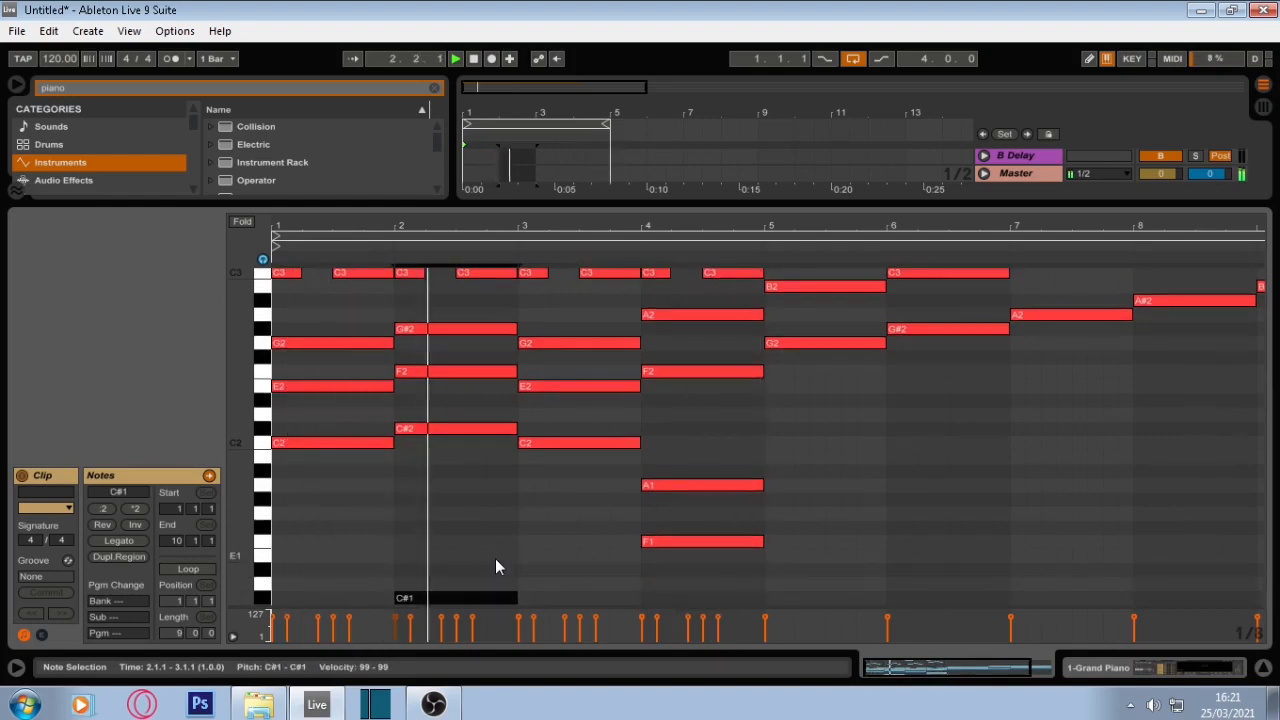
pyautogui.moveTo(482, 595); pyautogui.dragTo(484, 603)
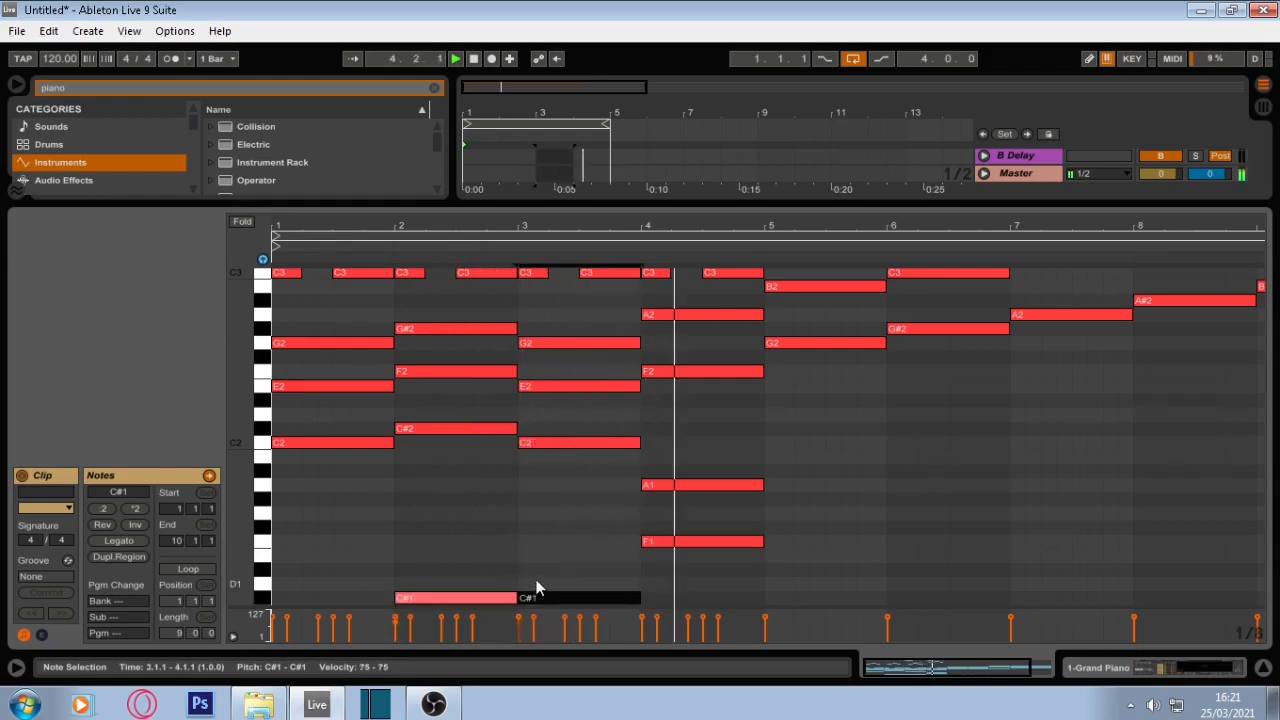
# Step: Duplicate the C#1 bass note into bar 3 as C1 and set the bar 4 F1 and A1 notes' velocity to 77
pyautogui.hotkey('ctrl', 'd')
pyautogui.press('Down')
pyautogui.click(476, 585)
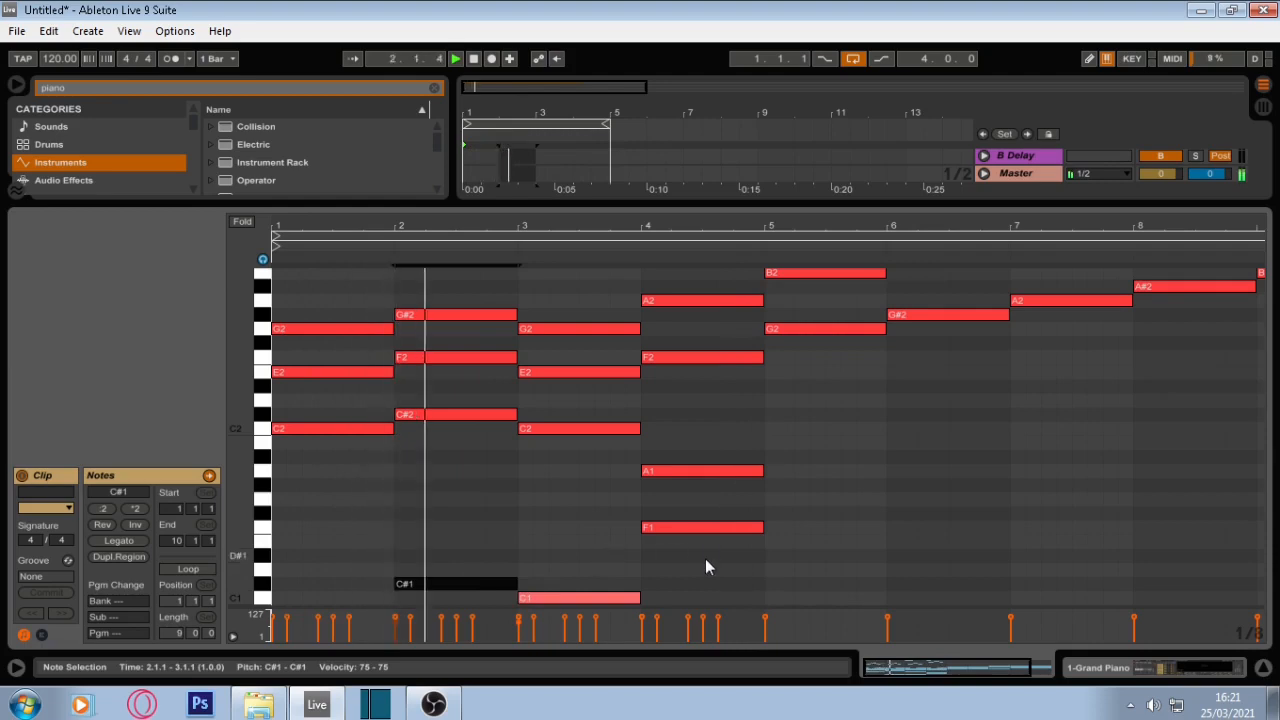
pyautogui.moveTo(705, 558); pyautogui.dragTo(701, 527)
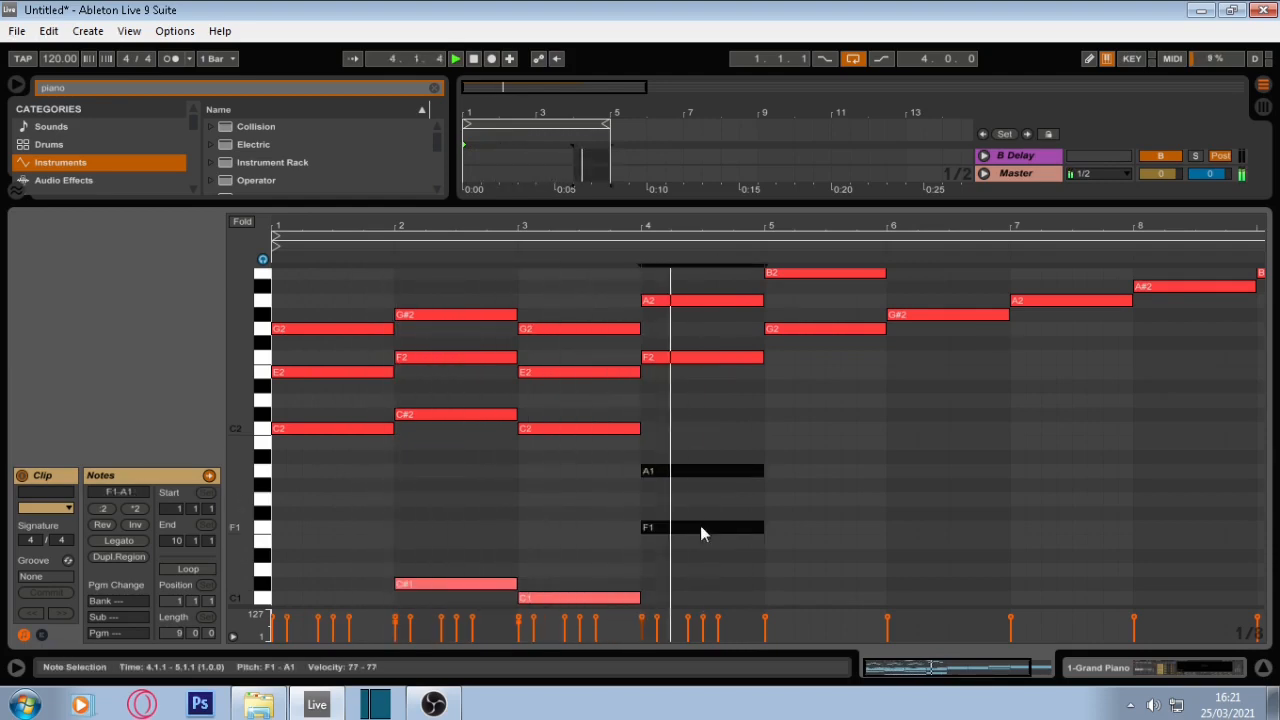
# Step: Extend the arrangement loop to six bars
pyautogui.scroll(3, 700, 525)
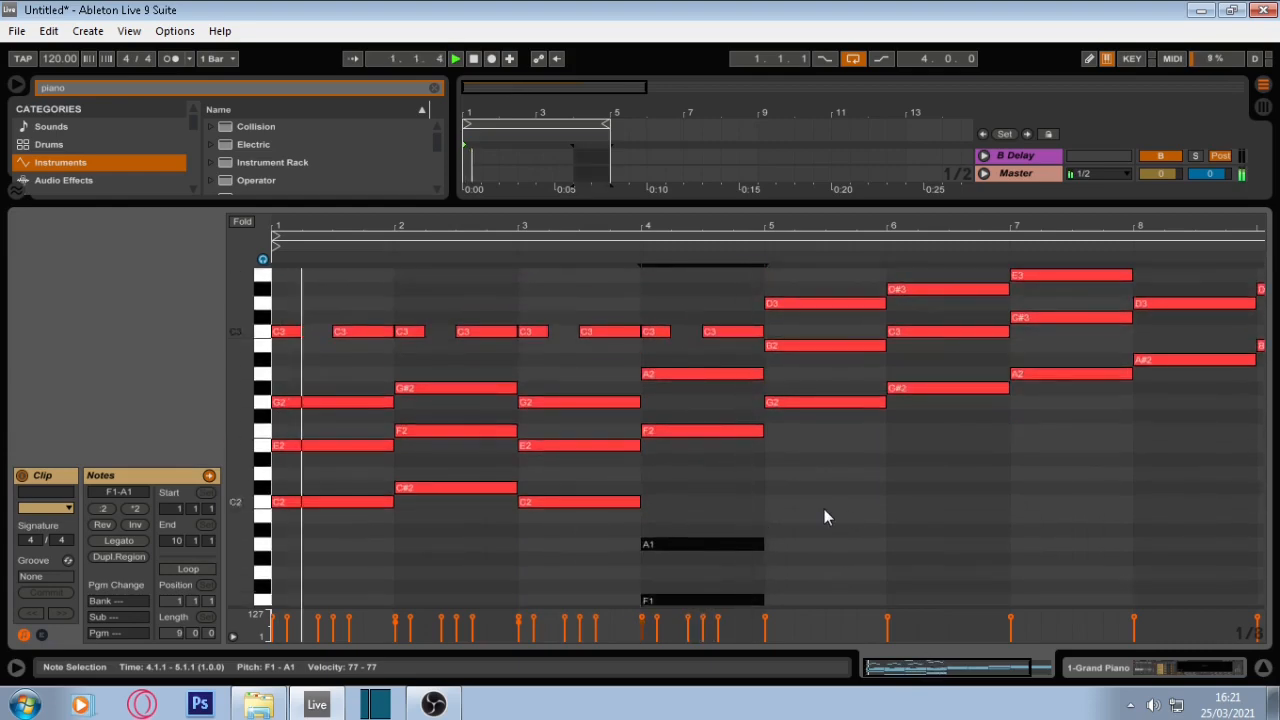
pyautogui.scroll(5, 706, 275)
pyautogui.moveTo(610, 123); pyautogui.dragTo(680, 123)
pyautogui.scroll(8, 788, 370)
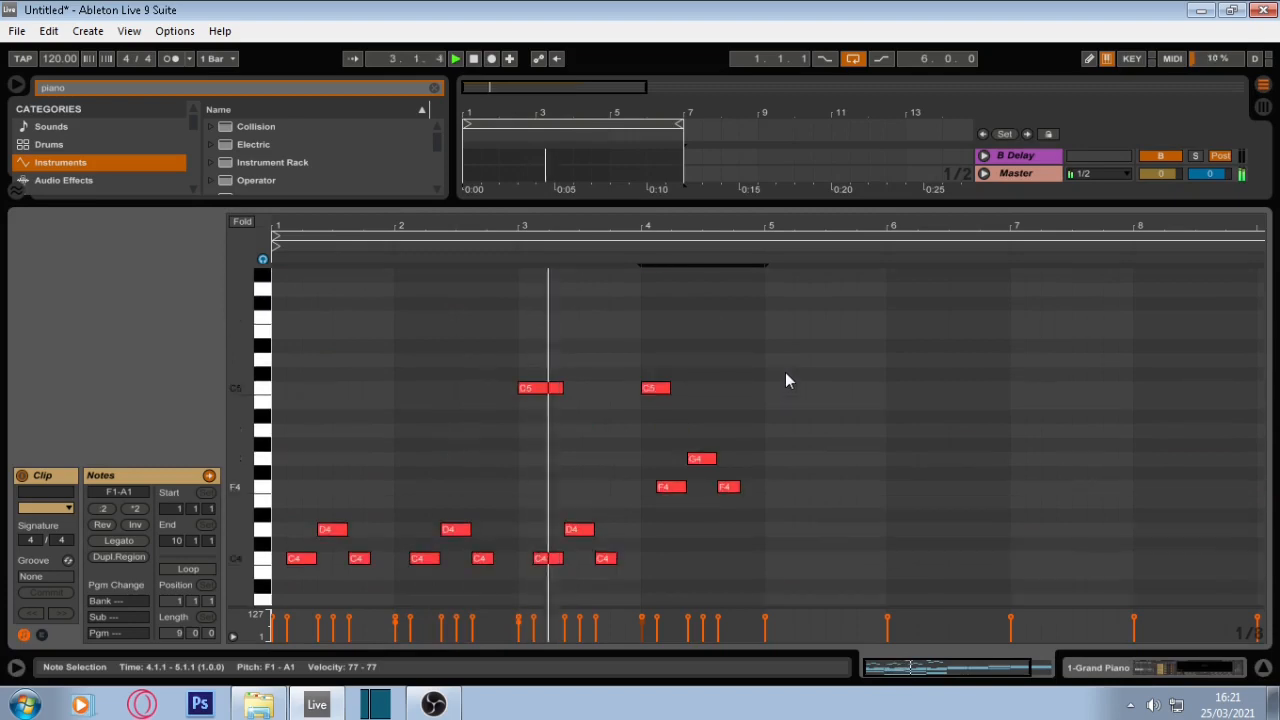
# Step: Add a C5 note at the start of bar 5, transpose it down to G#4 and make it end at 5.1.3
pyautogui.scroll(-8, 773, 392)
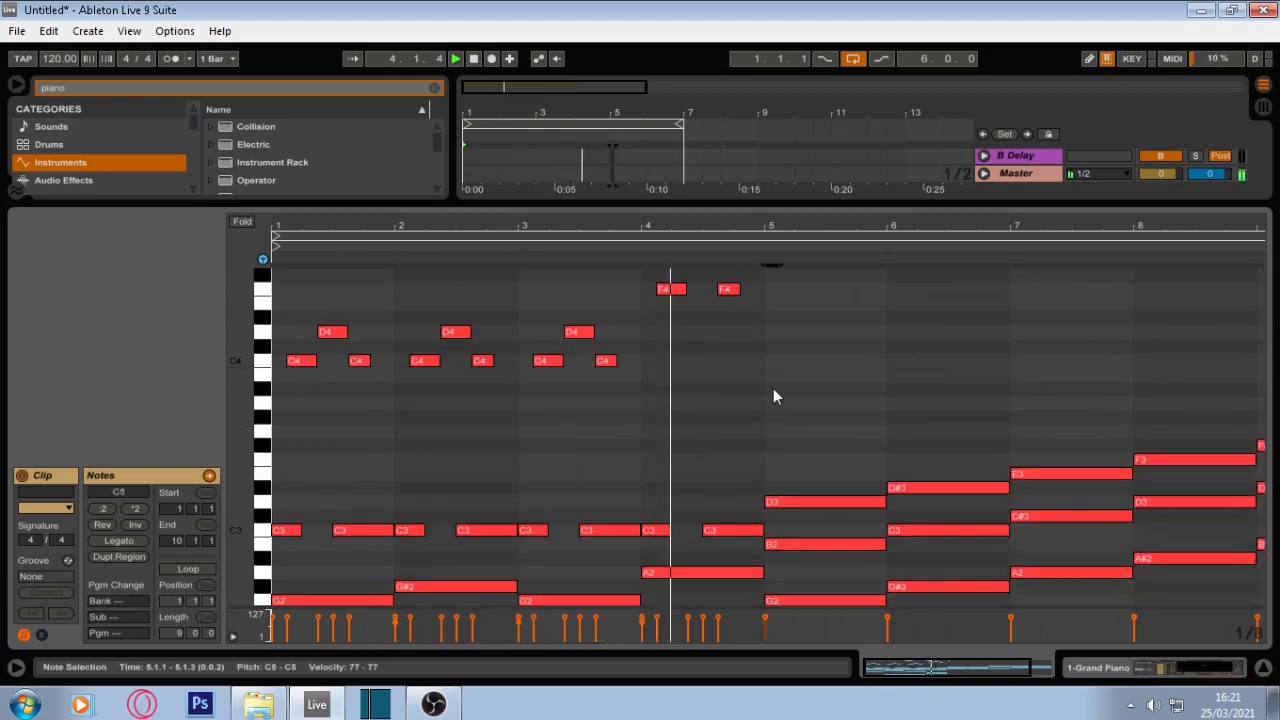
pyautogui.scroll(-4, 774, 392)
pyautogui.scroll(8, 774, 392)
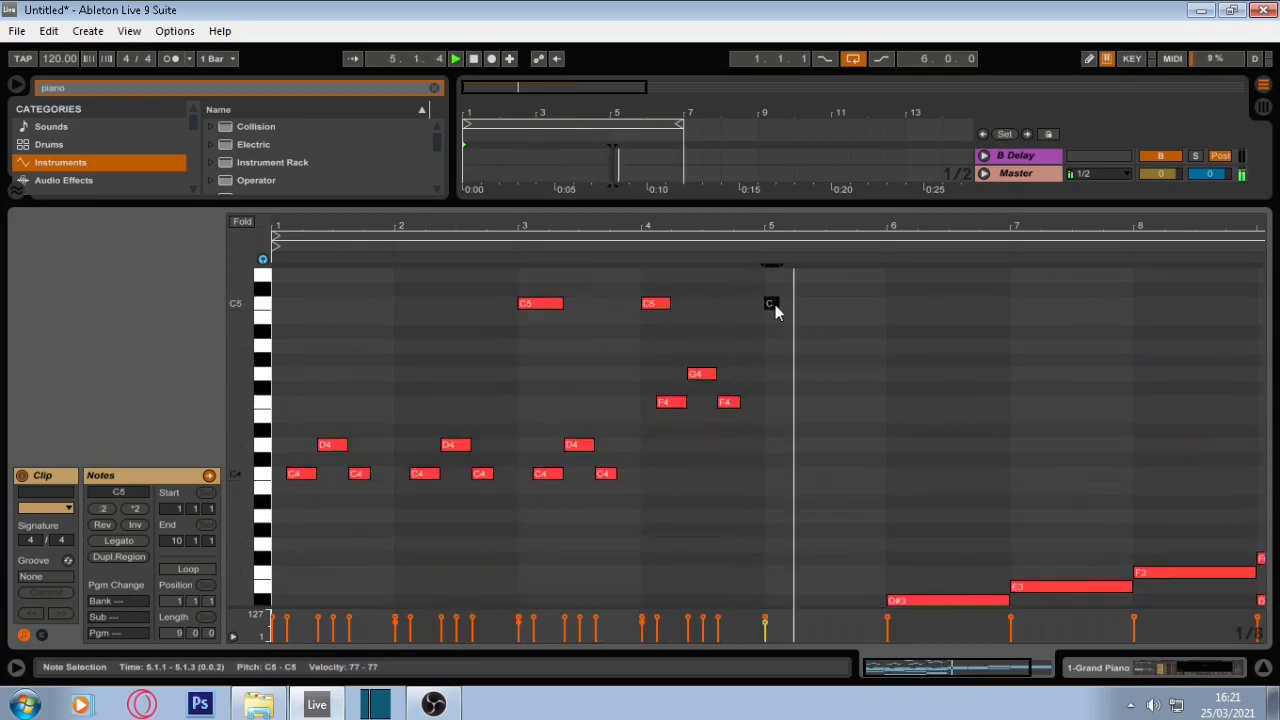
pyautogui.moveTo(775, 304); pyautogui.dragTo(784, 304)
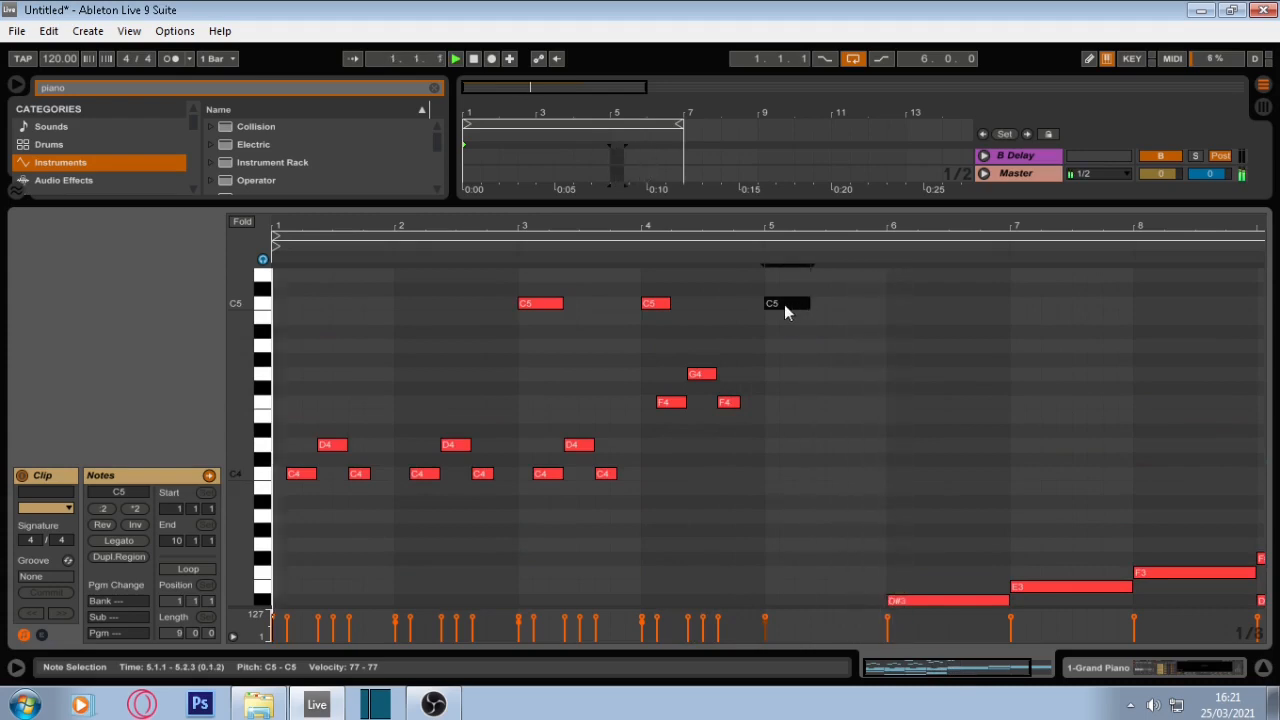
pyautogui.press('Down')
pyautogui.press('Down')
pyautogui.press('Down')
pyautogui.press('Down')
pyautogui.press('Down')
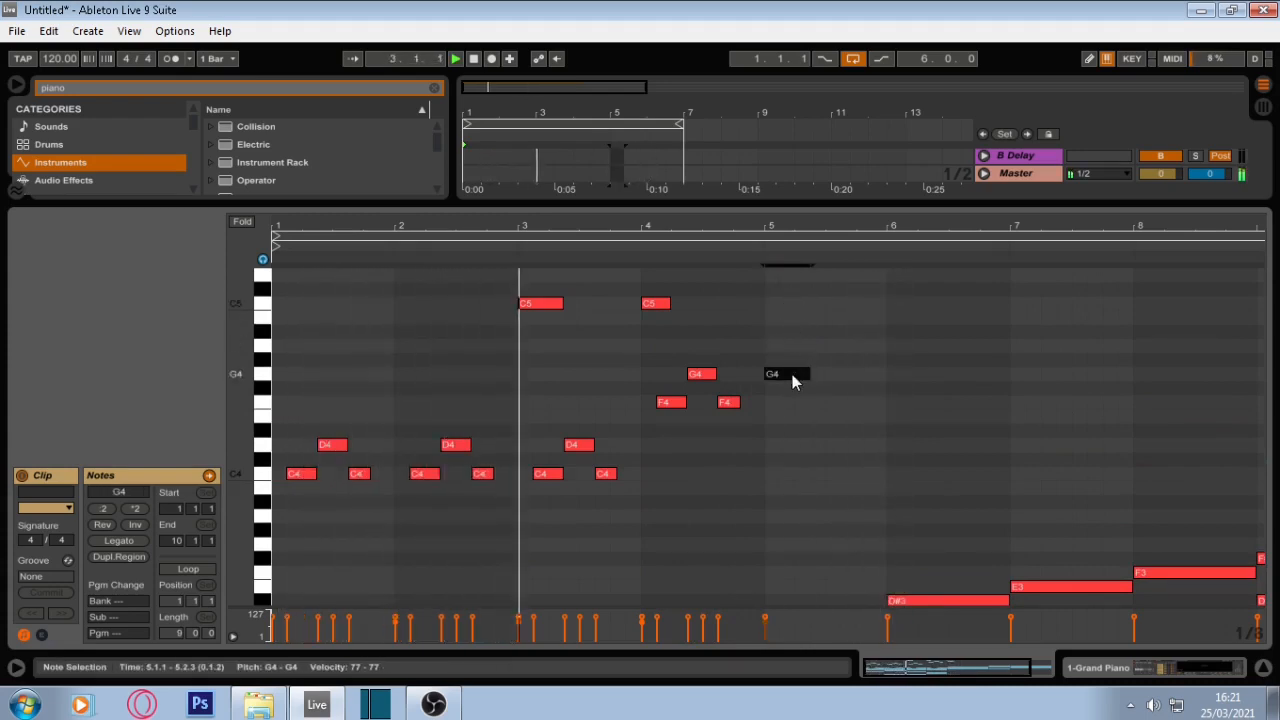
pyautogui.moveTo(806, 372); pyautogui.dragTo(780, 361)
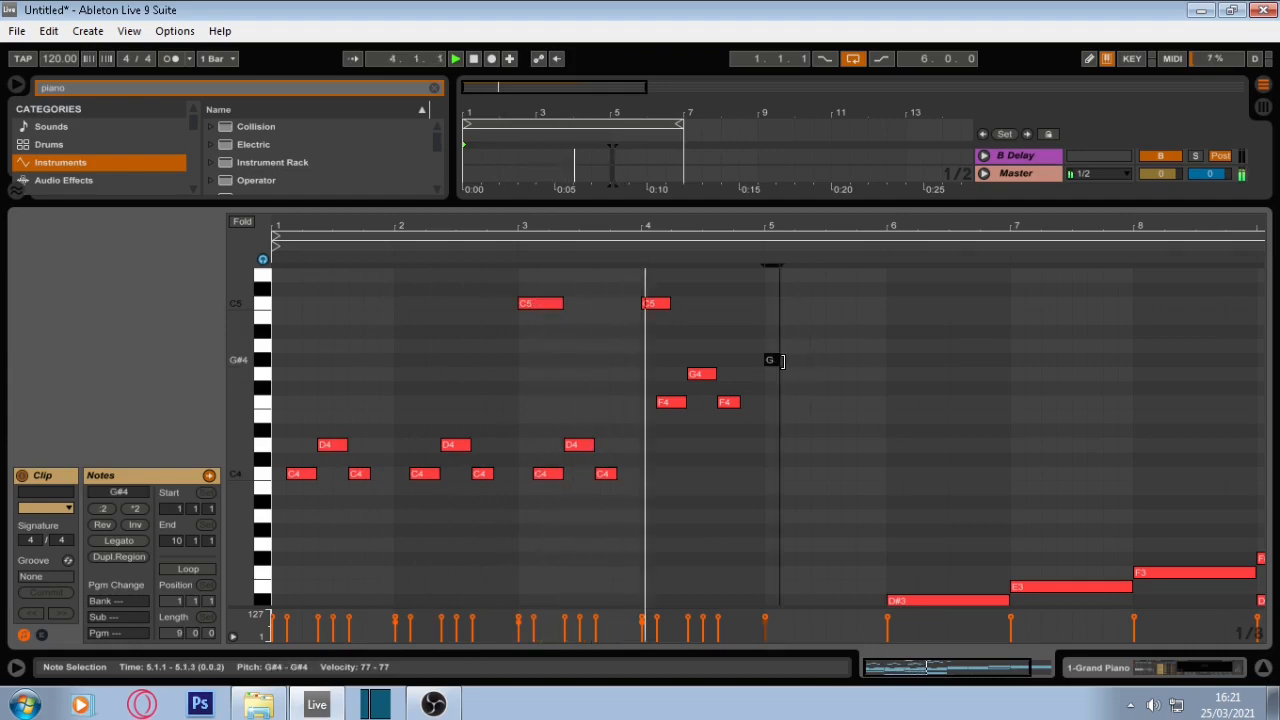
pyautogui.doubleClick(791, 365)
pyautogui.press('Down')
pyautogui.hotkey('ctrl', 'd')
pyautogui.hotkey('ctrl', 'd')
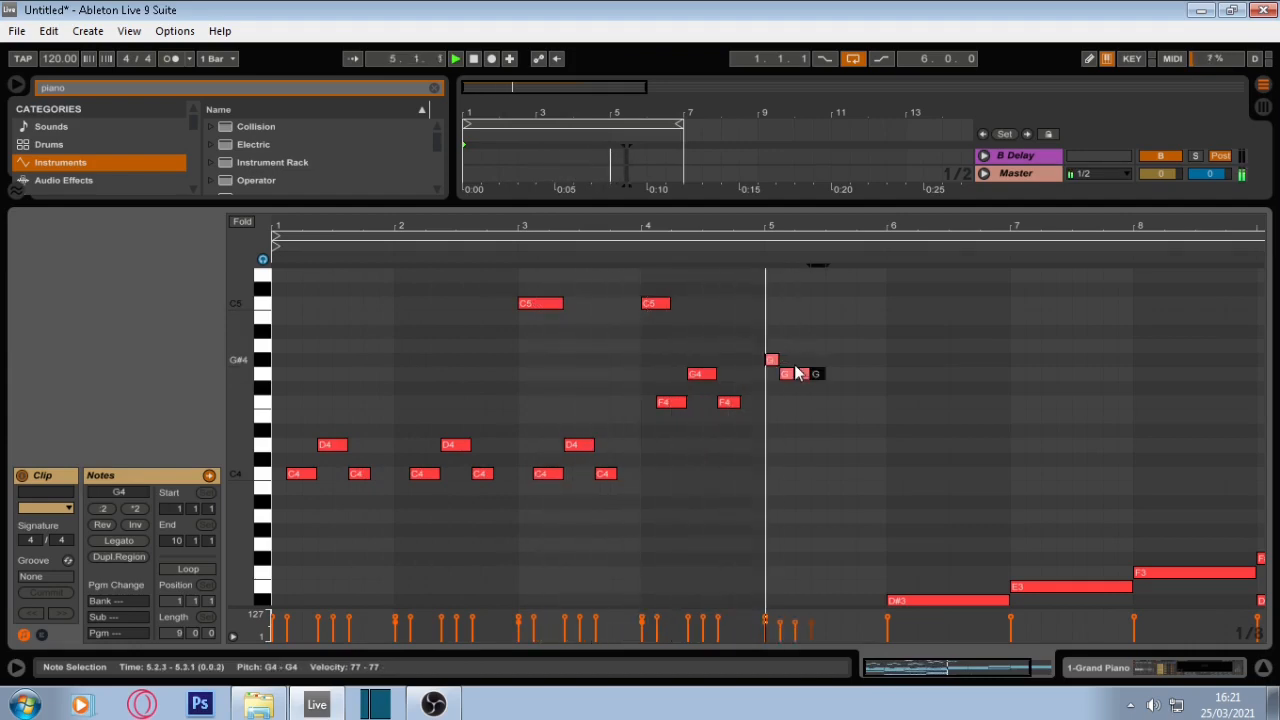
pyautogui.press('Up')
pyautogui.keyDown('shift'); pyautogui.click(801, 374); pyautogui.keyUp('shift')
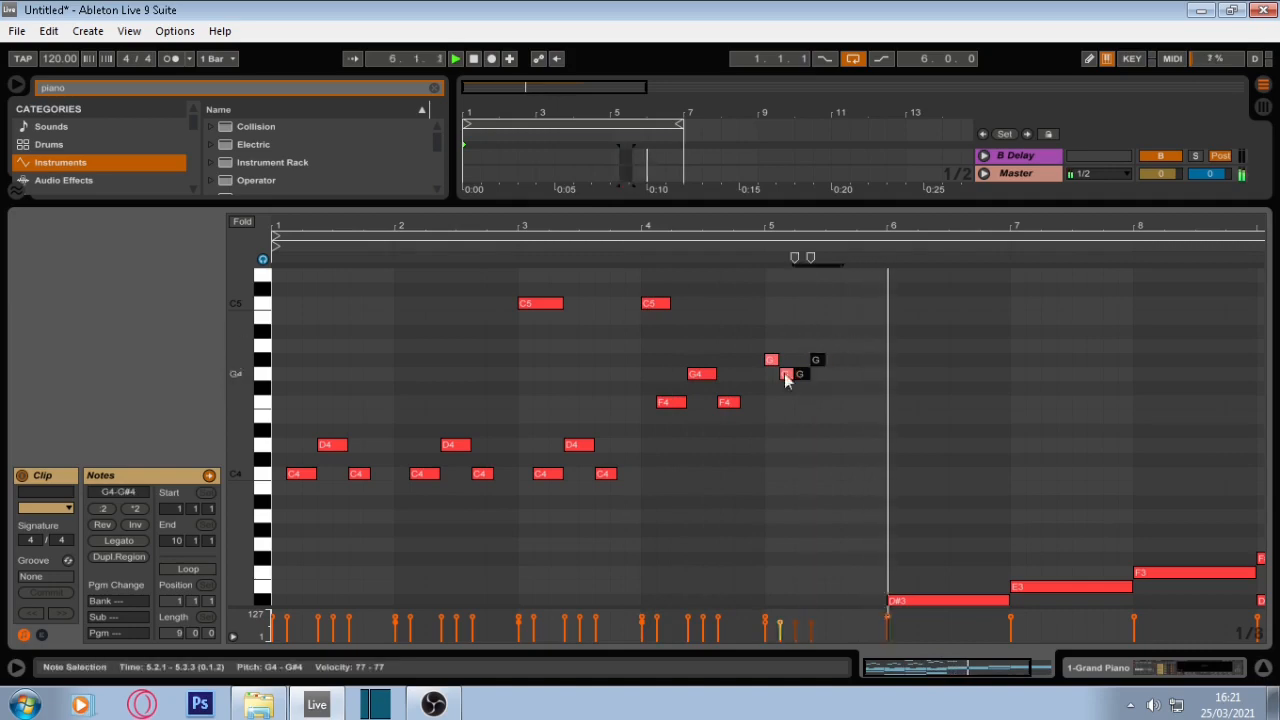
pyautogui.press('Delete')
pyautogui.click(787, 373)
pyautogui.press('Delete')
# Step: Lengthen the bar 5 G#4 note to one beat and enlarge the MIDI note editor
pyautogui.moveTo(778, 360); pyautogui.dragTo(793, 360)
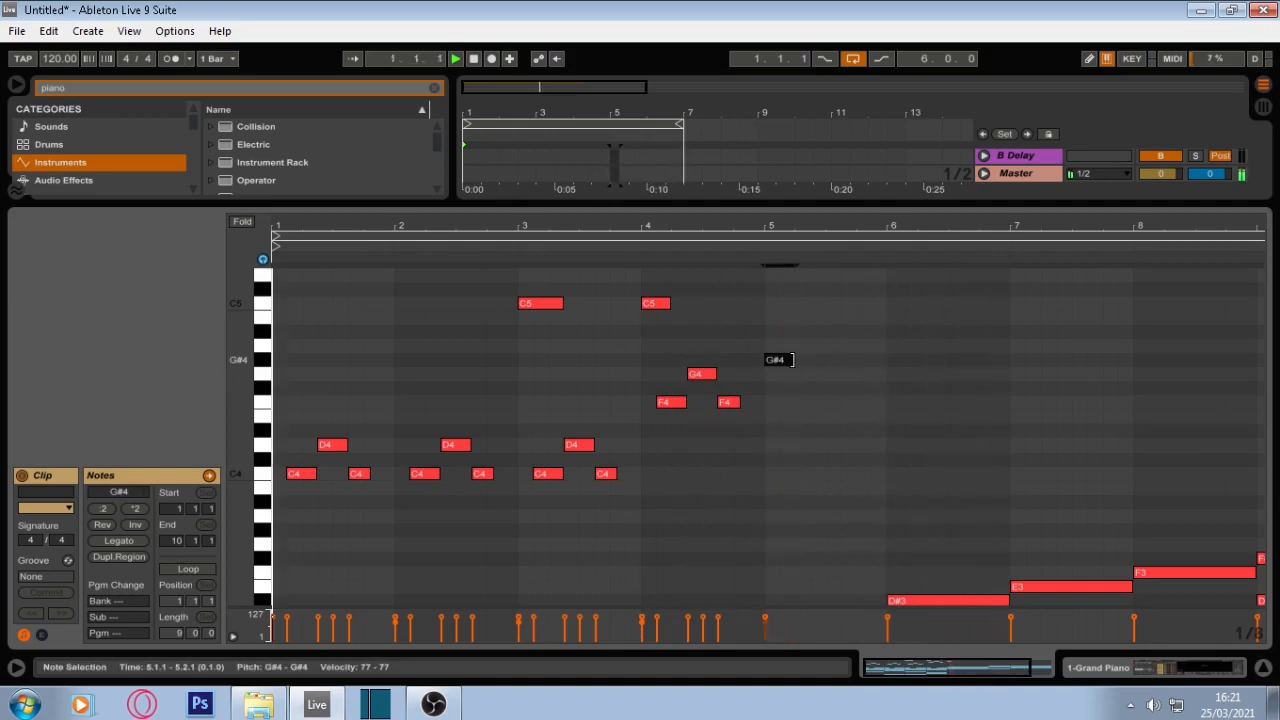
pyautogui.scroll(-8, 768, 428)
pyautogui.scroll(7, 766, 428)
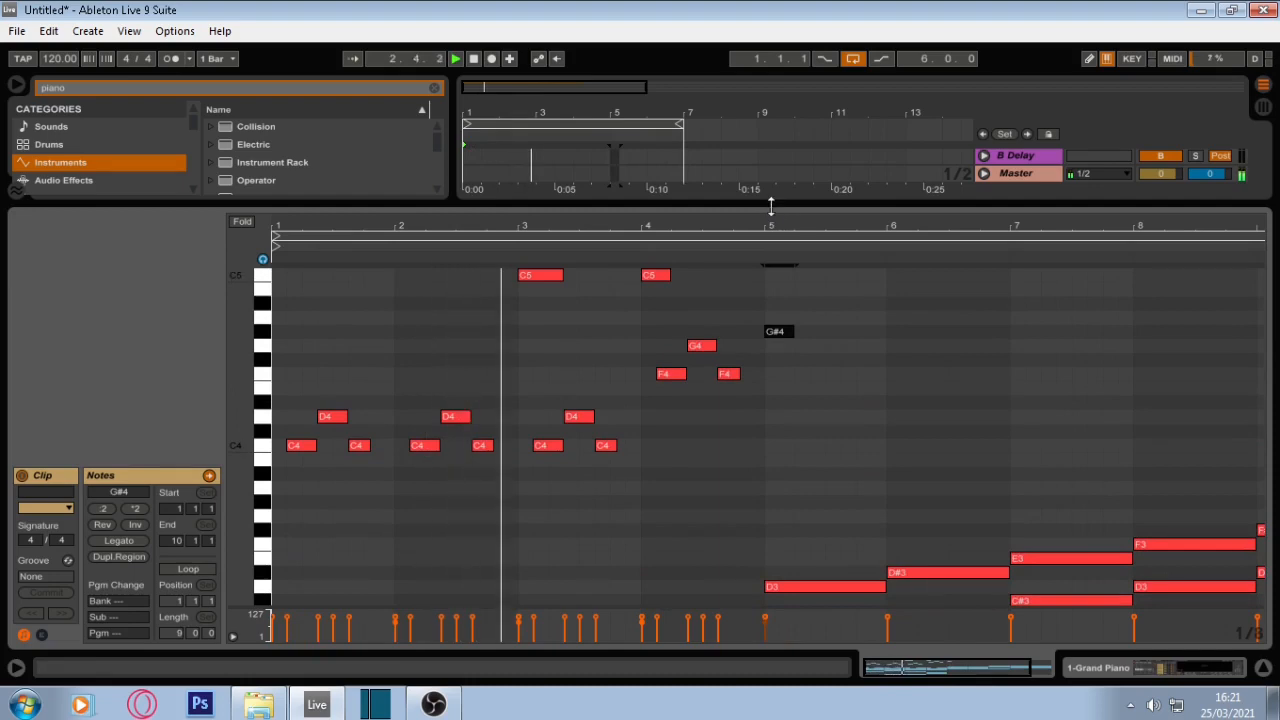
pyautogui.moveTo(768, 208); pyautogui.dragTo(765, 144)
pyautogui.scroll(-5, 785, 357)
pyautogui.scroll(-2, 792, 430)
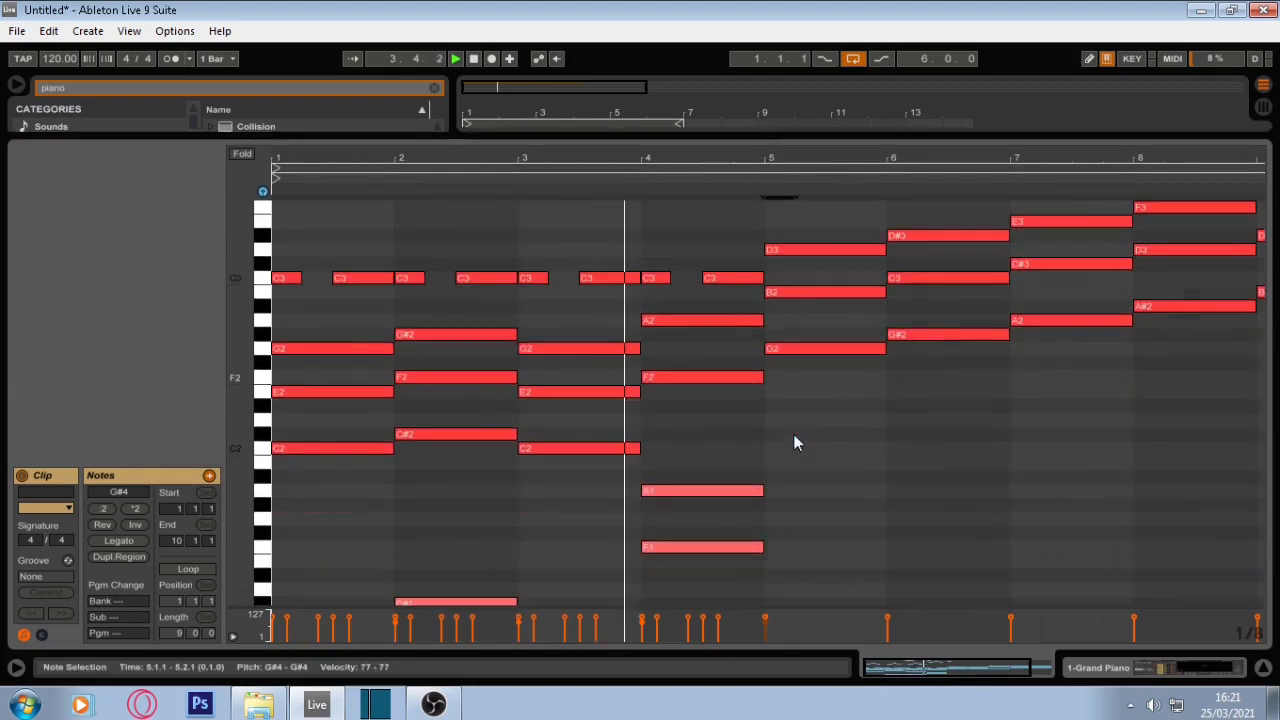
# Step: Add a one-bar G#1 bass note beneath the bar 5 chord
pyautogui.doubleClick(786, 503)
pyautogui.moveTo(786, 504); pyautogui.dragTo(886, 504)
pyautogui.scroll(1, 837, 460)
pyautogui.scroll(3, 830, 456)
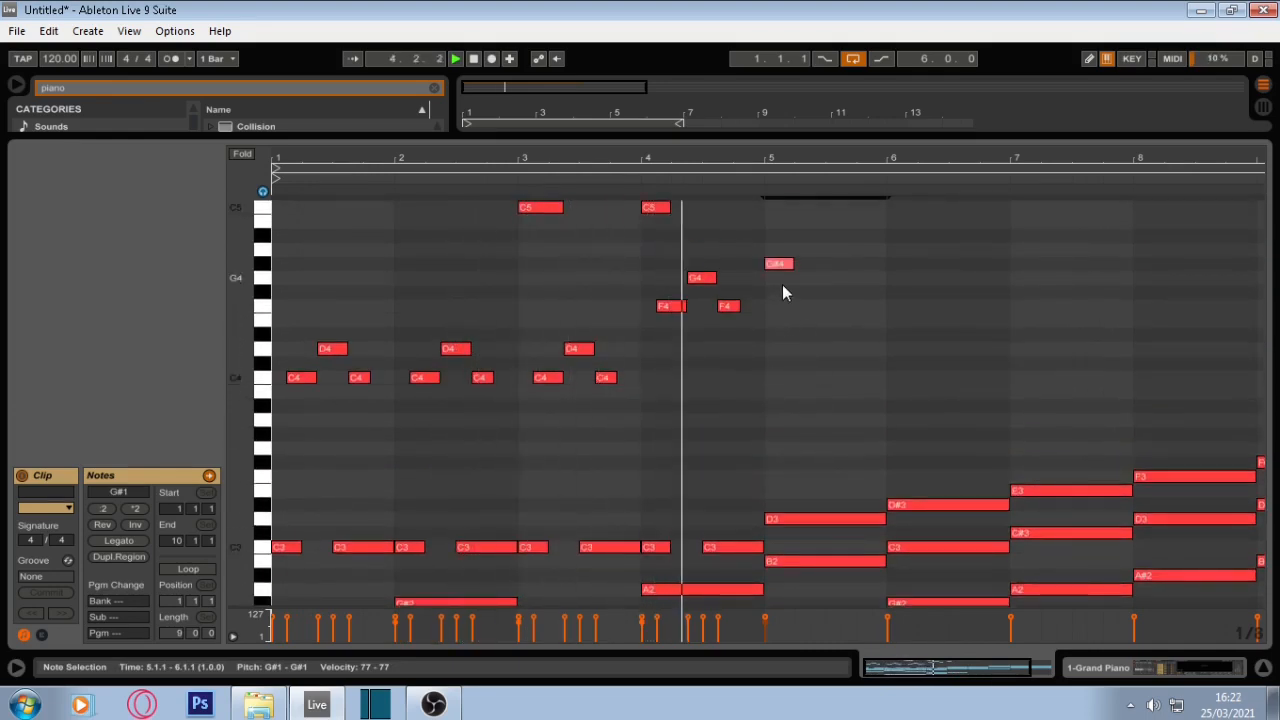
pyautogui.moveTo(792, 264); pyautogui.dragTo(830, 263)
pyautogui.scroll(1, 820, 300)
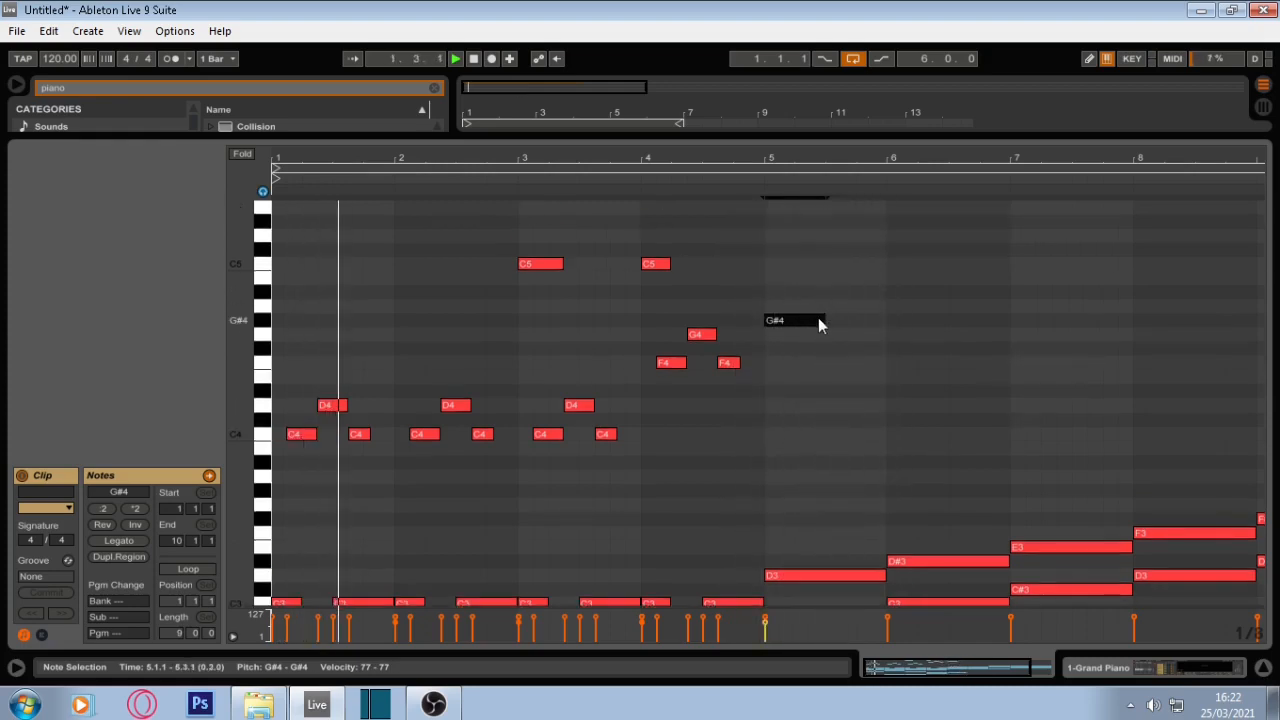
pyautogui.moveTo(822, 317); pyautogui.dragTo(804, 320)
# Step: Duplicate the G#4 note onto the second beat of bar 5 and raise the copy to A4
pyautogui.hotkey('ctrl', 'd')
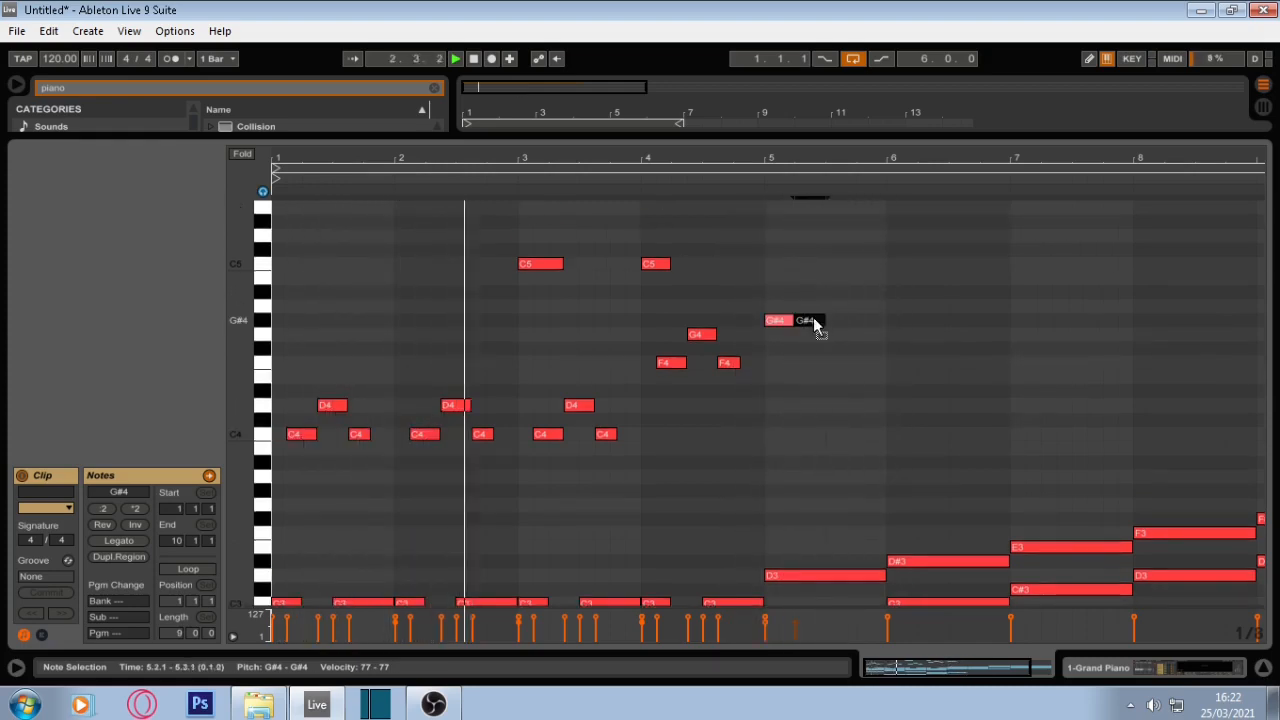
pyautogui.press('Up')
pyautogui.scroll(-8, 802, 357)
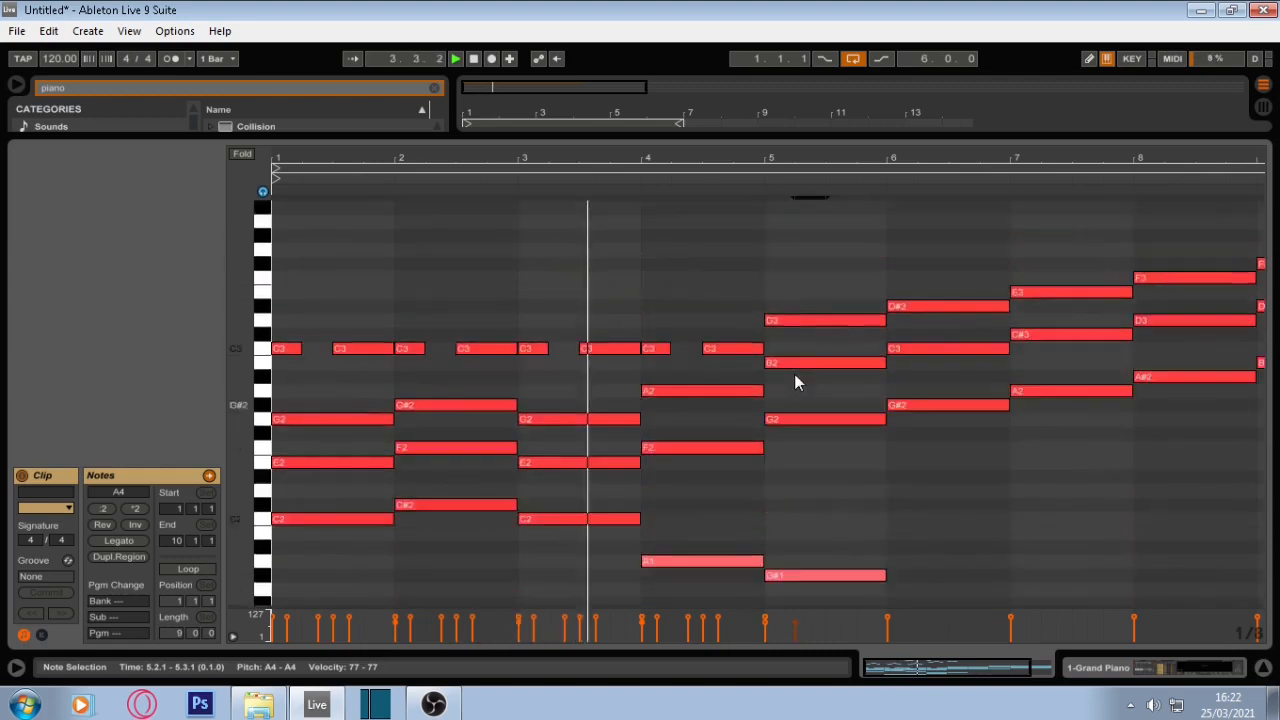
pyautogui.scroll(8, 794, 373)
# Step: Try to duplicate the last F4 note of bar 4 up to the bar's end
pyautogui.click(733, 406)
pyautogui.hotkey('ctrl', 'd')
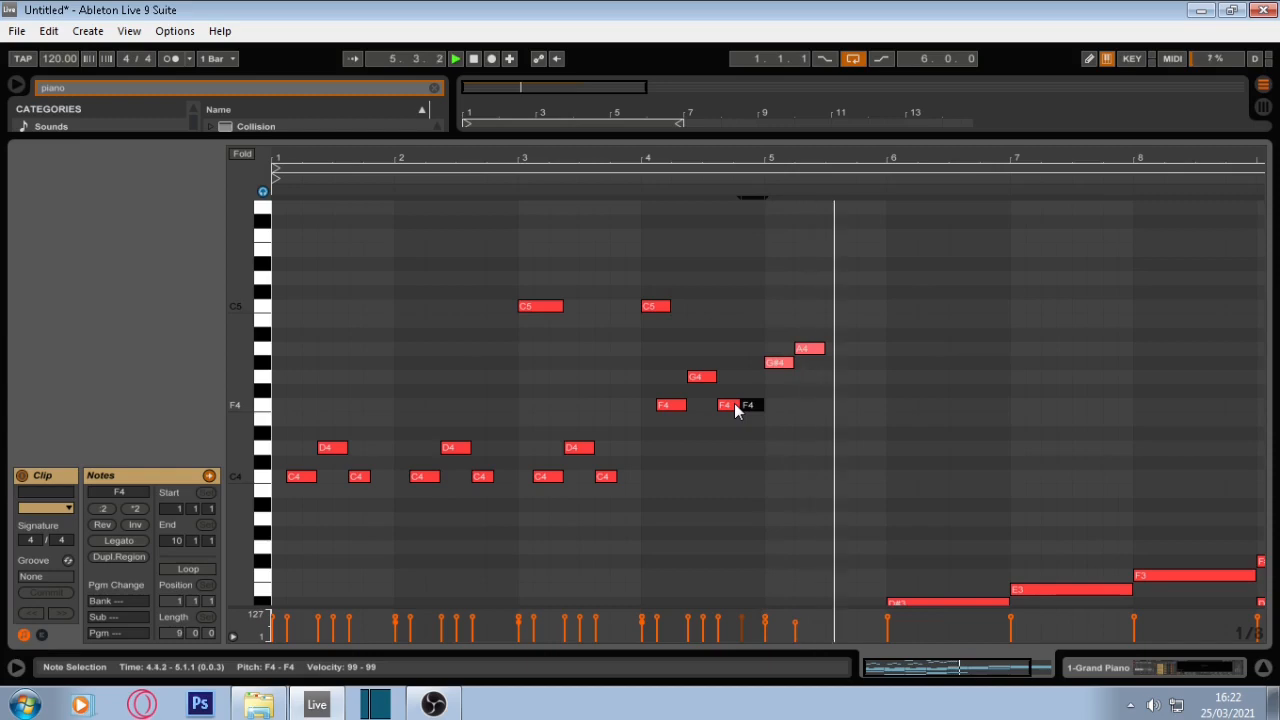
pyautogui.scroll(-6, 796, 415)
pyautogui.scroll(2, 798, 410)
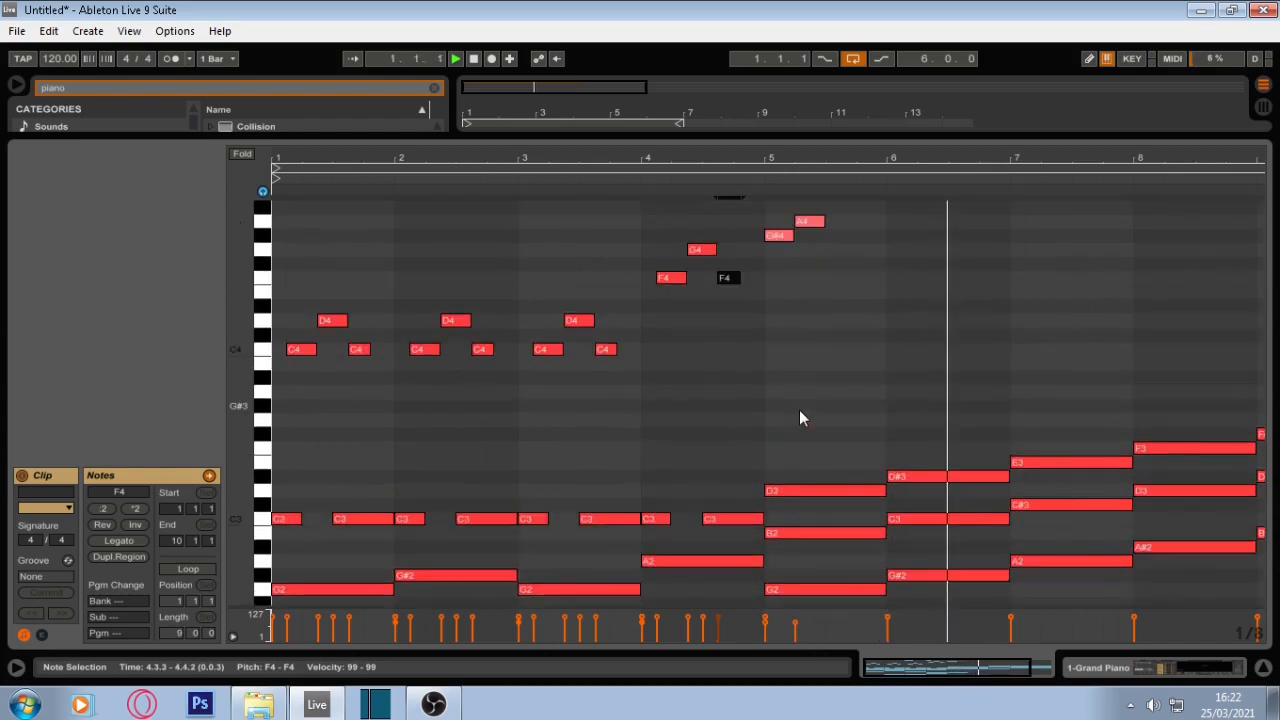
# Step: Lengthen the bar 5 G#4 note to end at 5.4.3 and raise the A4 note above it to A#4
pyautogui.scroll(6, 799, 409)
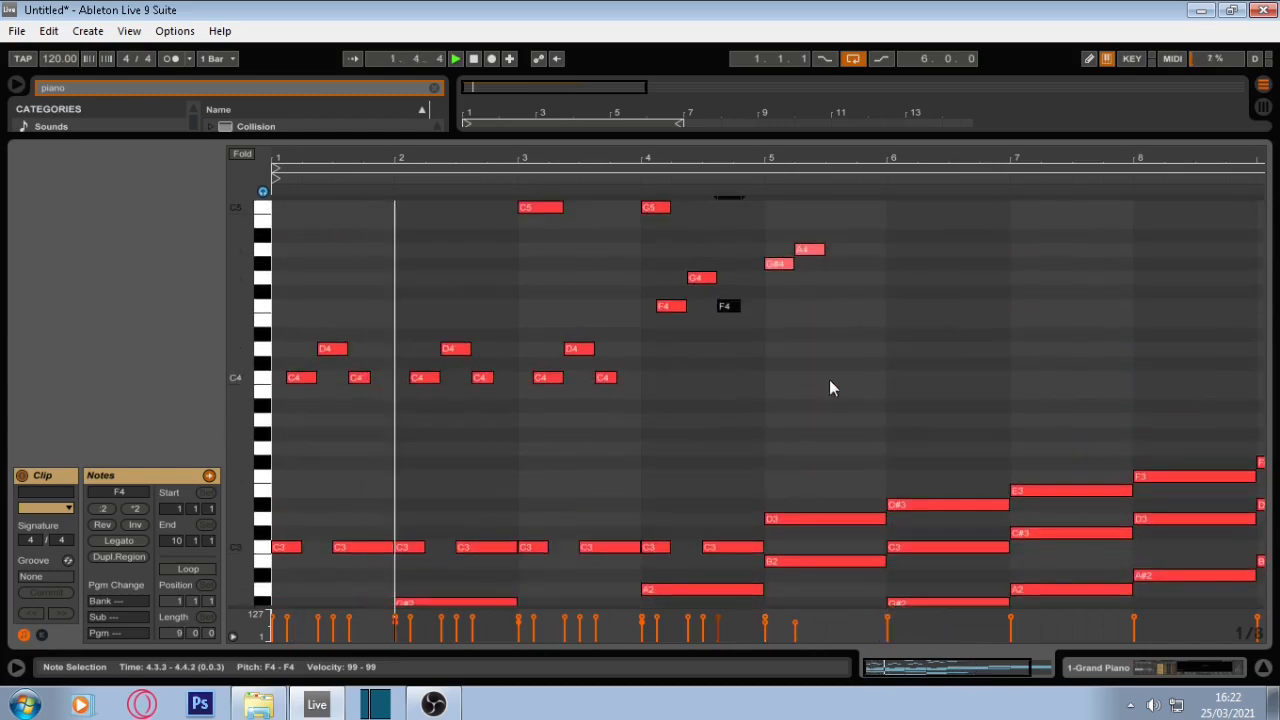
pyautogui.scroll(-6, 796, 348)
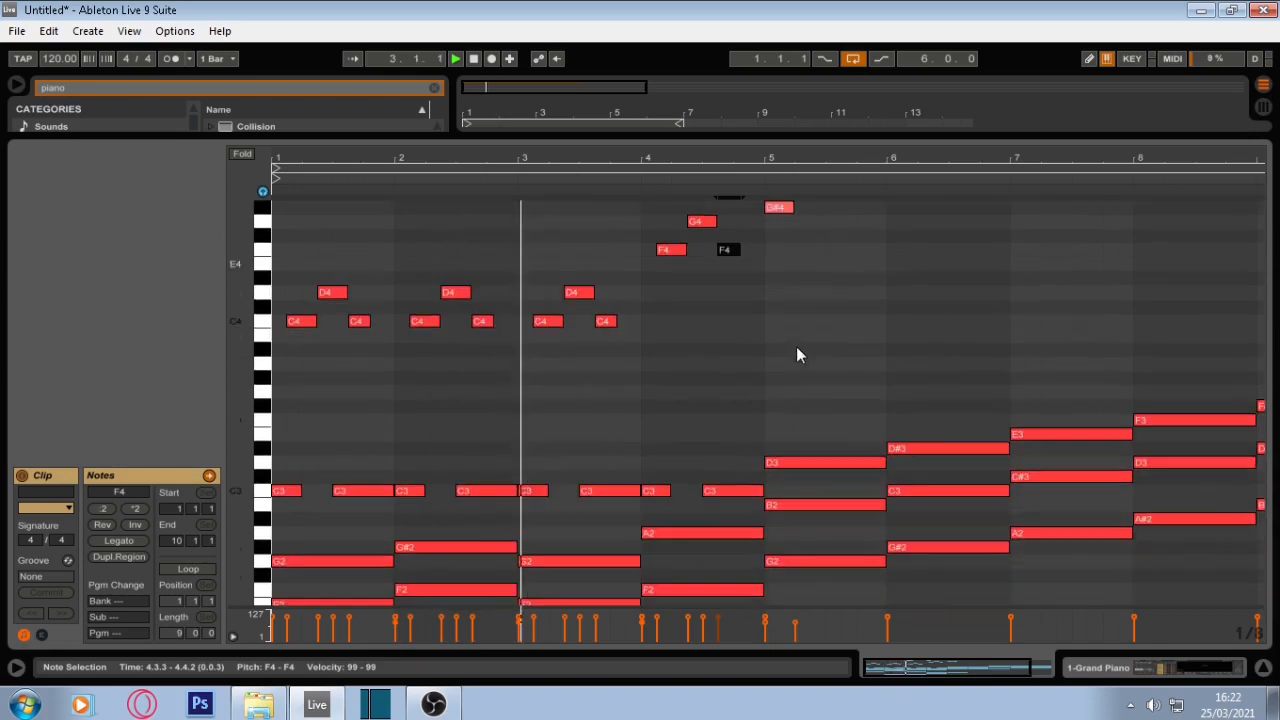
pyautogui.scroll(-2, 815, 450)
pyautogui.scroll(4, 815, 498)
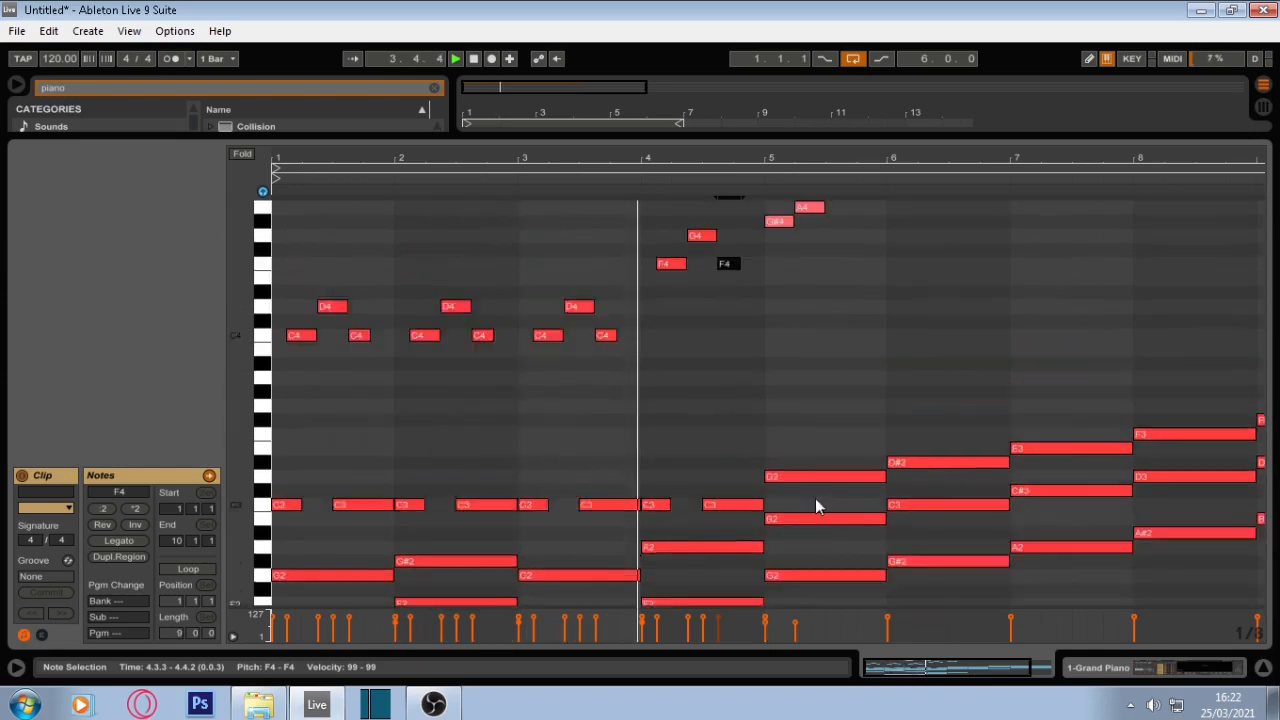
pyautogui.moveTo(793, 249); pyautogui.dragTo(874, 249)
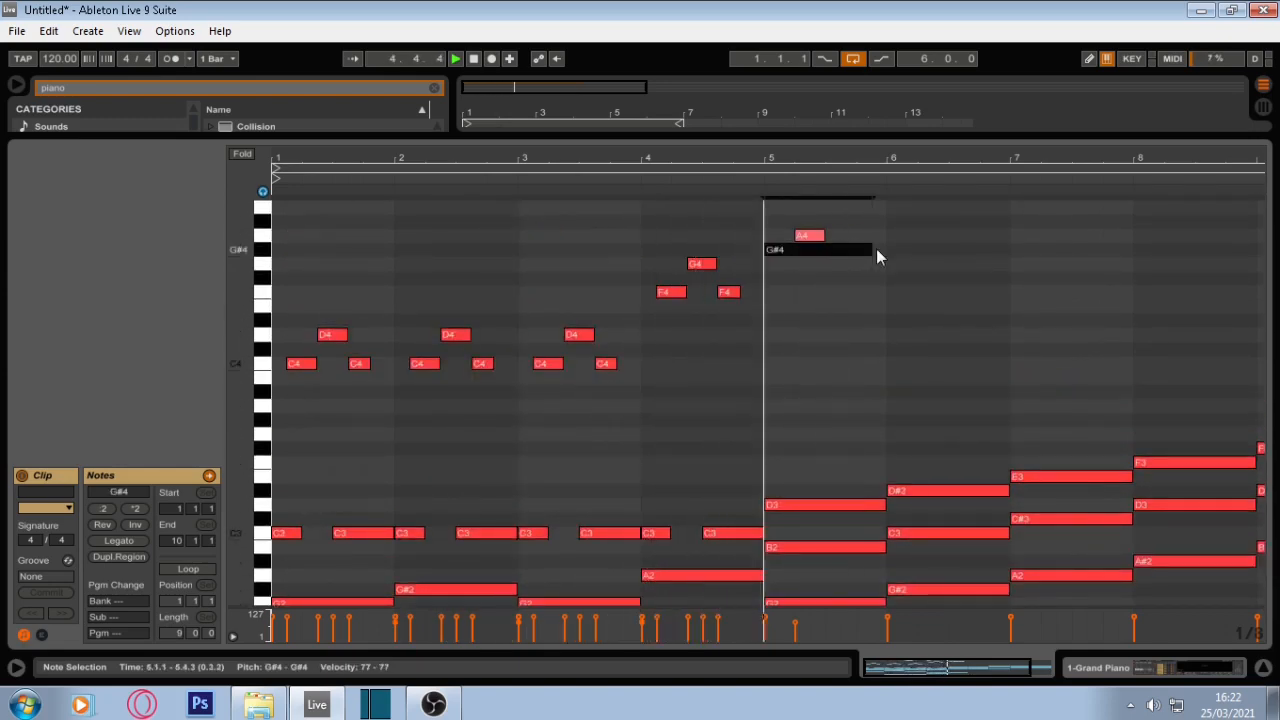
pyautogui.click(800, 236)
pyautogui.press('Up')
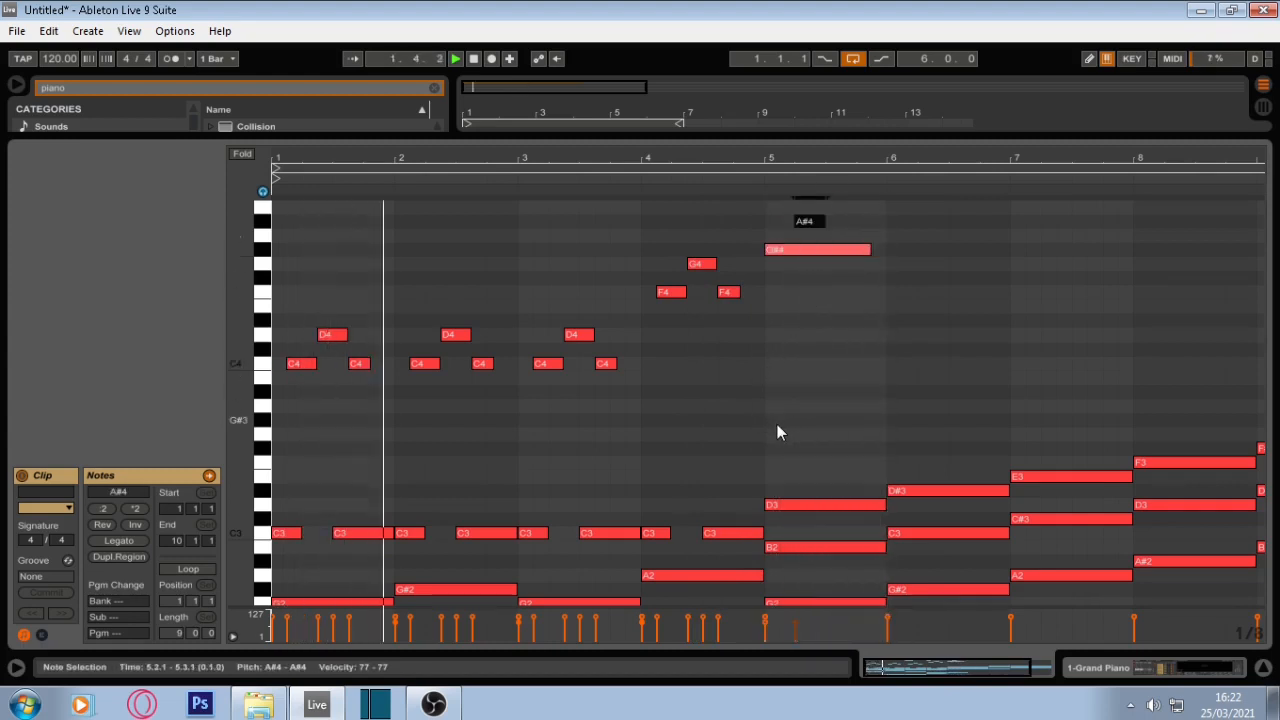
# Step: Add a one-beat G#3 note at 5.1.1 and a one-beat G3 note at 5.2.1
pyautogui.doubleClick(777, 424)
pyautogui.moveTo(777, 424); pyautogui.dragTo(822, 423)
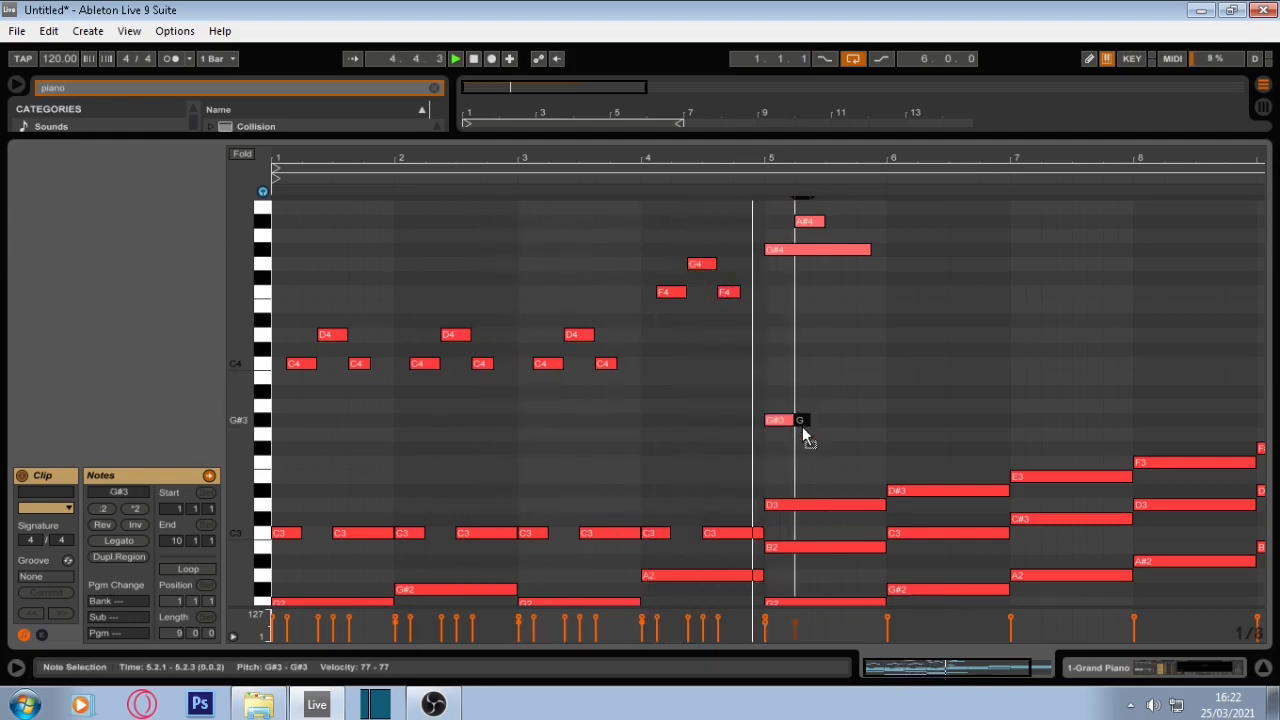
pyautogui.doubleClick(803, 434)
pyautogui.moveTo(808, 434)
pyautogui.mouseDown()
pyautogui.moveTo(825, 434)
pyautogui.moveTo(795, 420)
pyautogui.mouseUp()
pyautogui.click(818, 421)
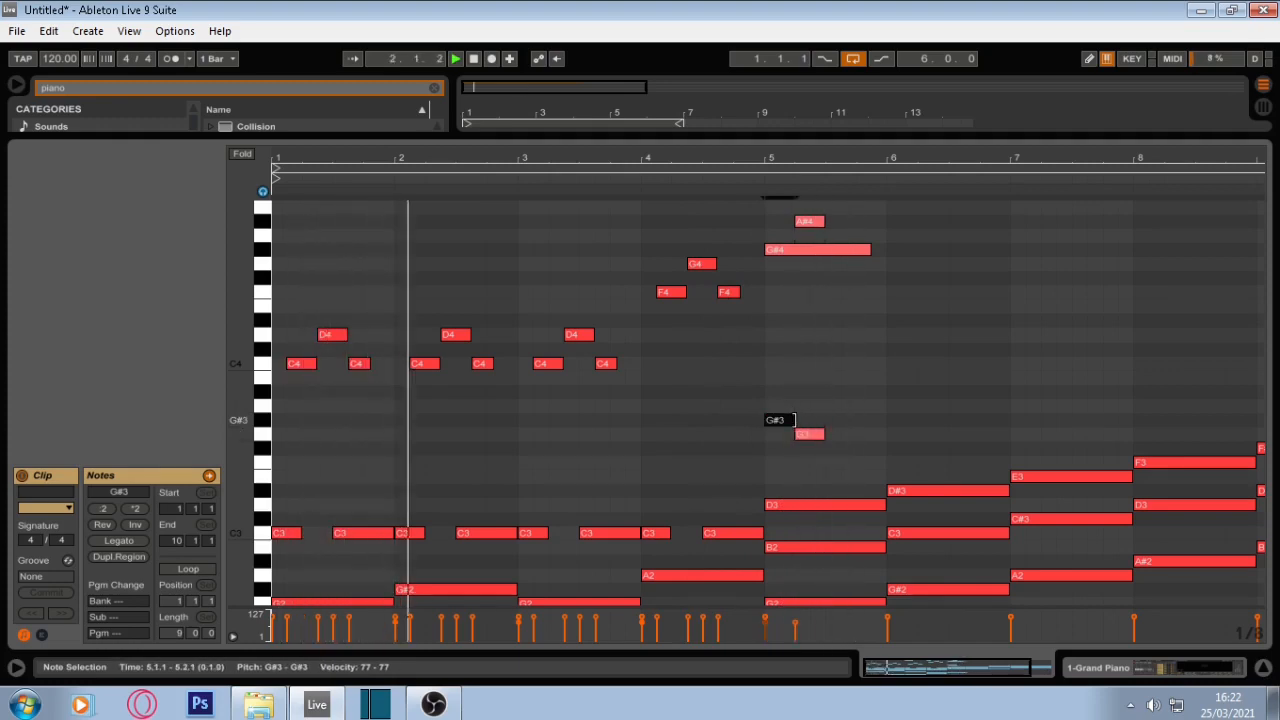
pyautogui.scroll(2, 795, 420)
pyautogui.scroll(-1, 795, 420)
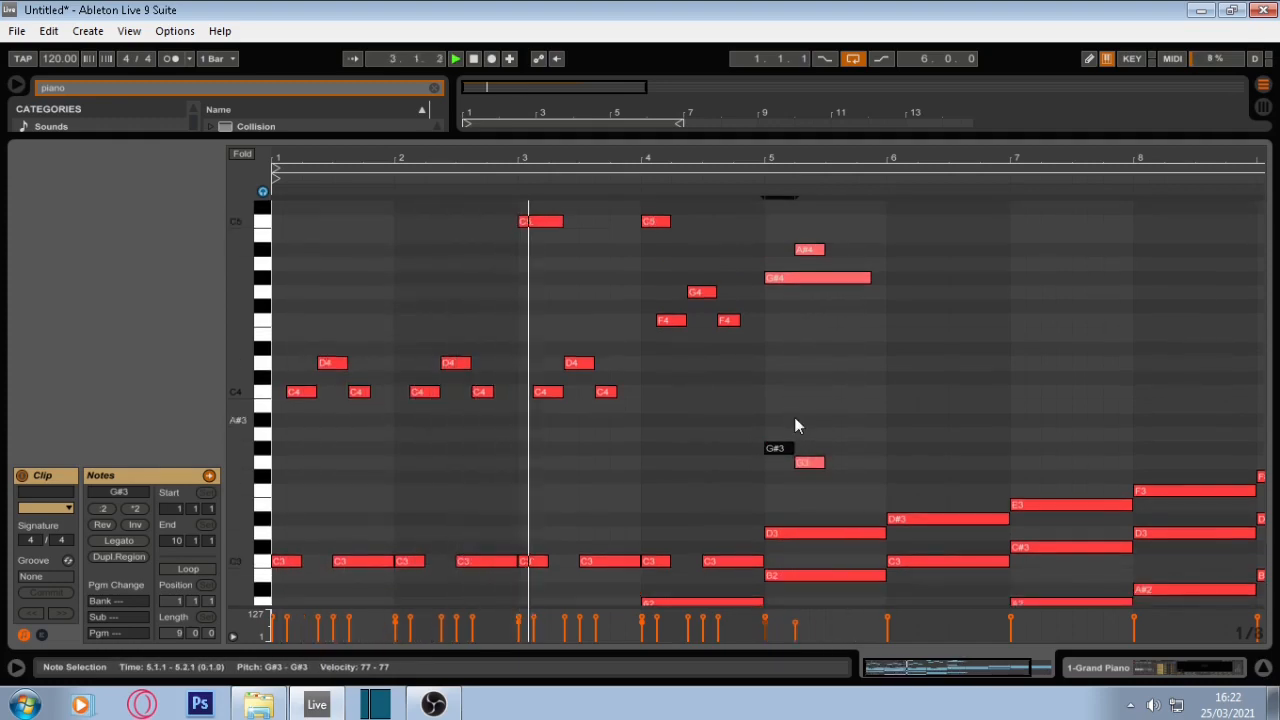
# Step: Delete the A#4 note above the long G#4 in bar 5
pyautogui.scroll(2, 765, 405)
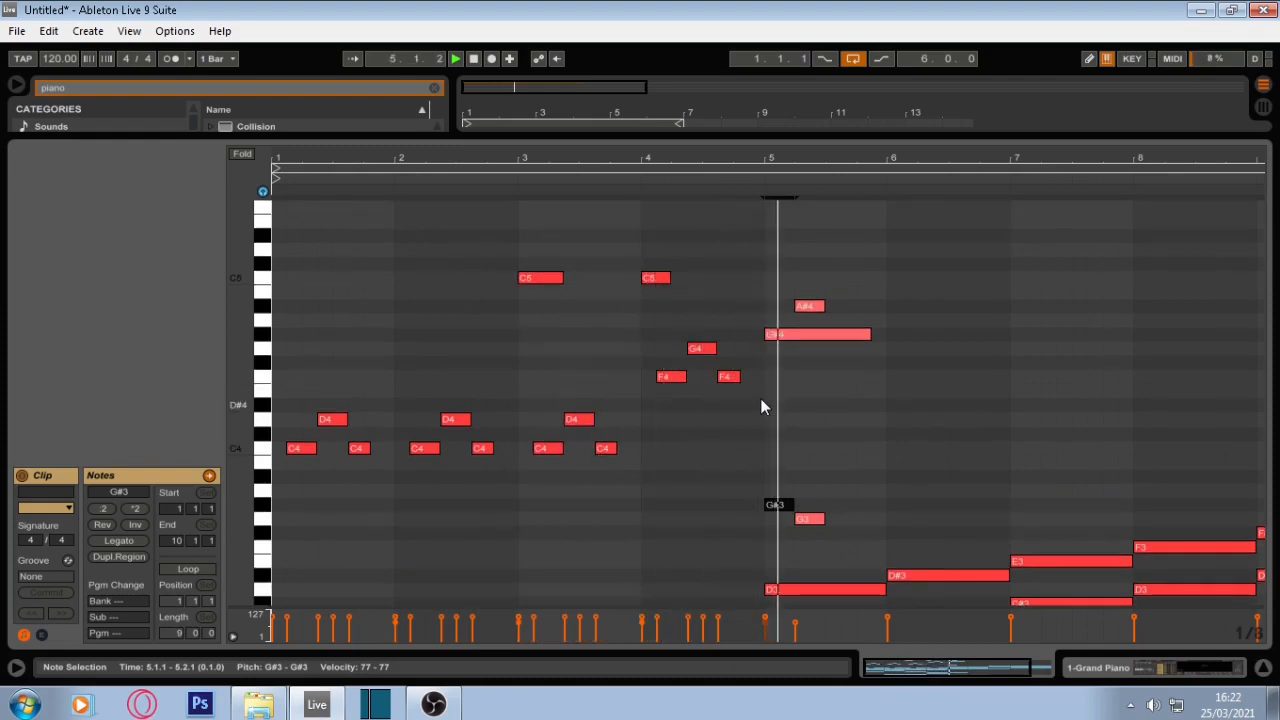
pyautogui.click(815, 308)
pyautogui.press('Delete')
# Step: Duplicate the bar 4 melody together with the long G#4 note and move the copy to 5.1.1, starting on G#4
pyautogui.moveTo(818, 338); pyautogui.dragTo(818, 335)
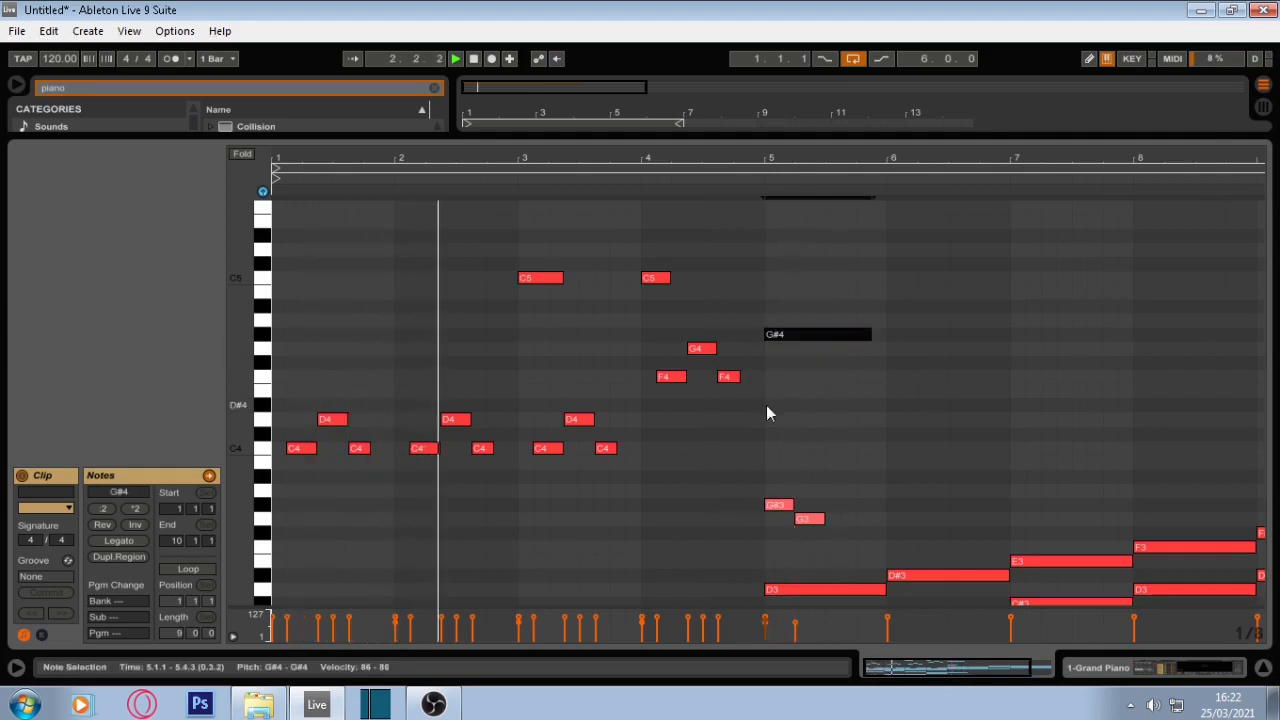
pyautogui.keyDown('ctrl'); pyautogui.moveTo(766, 405); pyautogui.dragTo(672, 303); pyautogui.keyUp('ctrl')
pyautogui.keyDown('ctrl'); pyautogui.click(651, 277); pyautogui.keyUp('ctrl')
pyautogui.hotkey('ctrl', 'd')
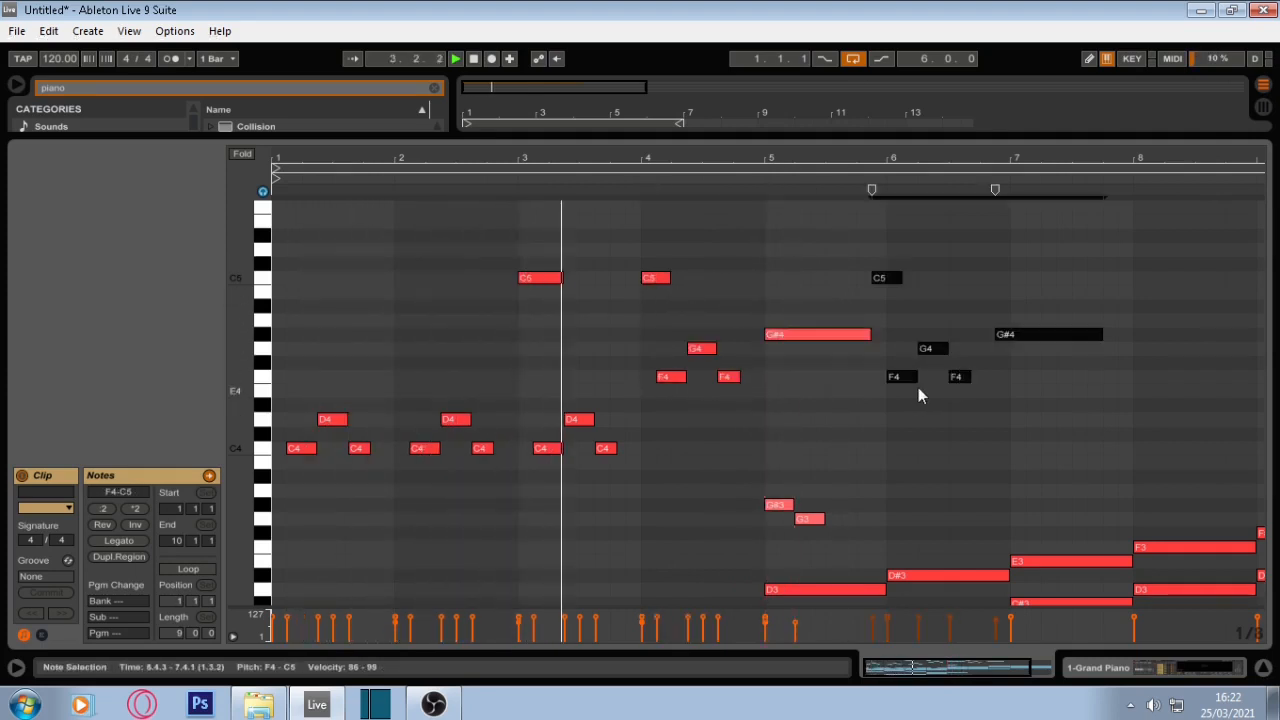
pyautogui.moveTo(918, 380); pyautogui.dragTo(801, 429)
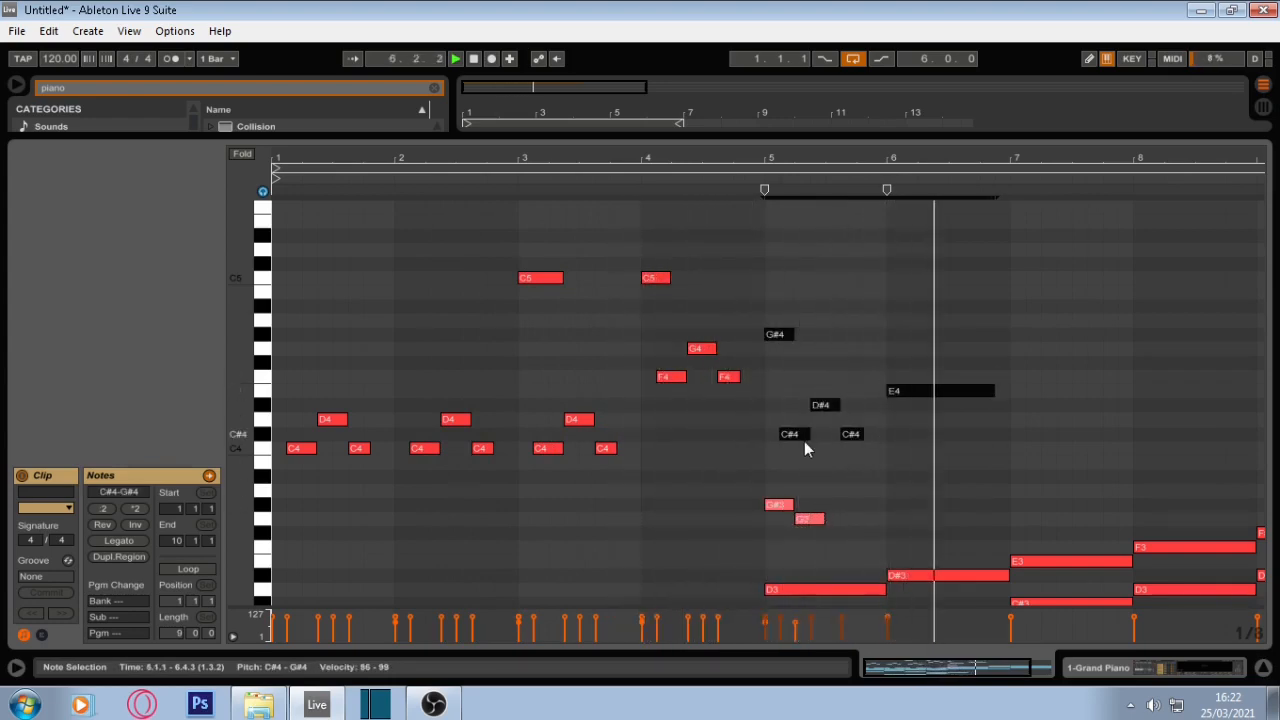
# Step: Transpose the copied phrase down to D#4, G#3, A#3, G#3 in bar 5 and B3 in bar 6
pyautogui.press('Up')
pyautogui.press('Up')
pyautogui.press('Up')
pyautogui.press('Down')
pyautogui.press('Down')
pyautogui.press('Down')
pyautogui.press('Down')
pyautogui.press('Down')
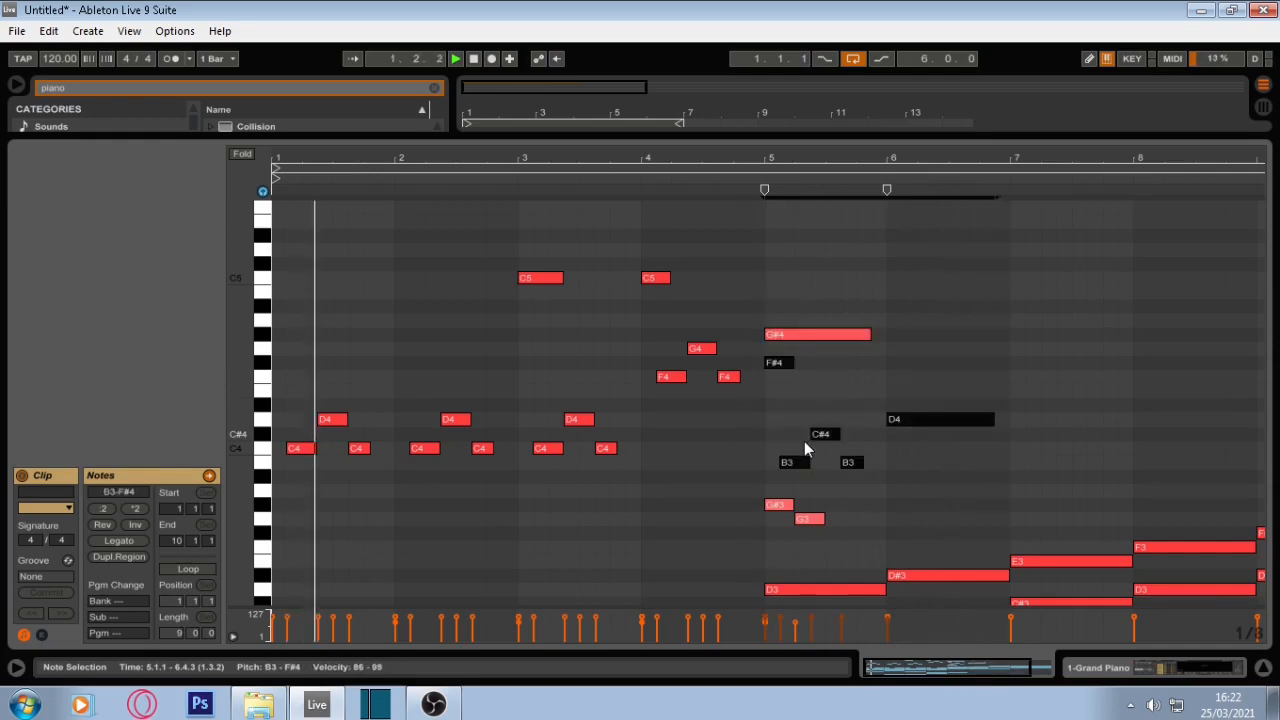
pyautogui.press('Down')
pyautogui.press('Down')
pyautogui.press('Down')
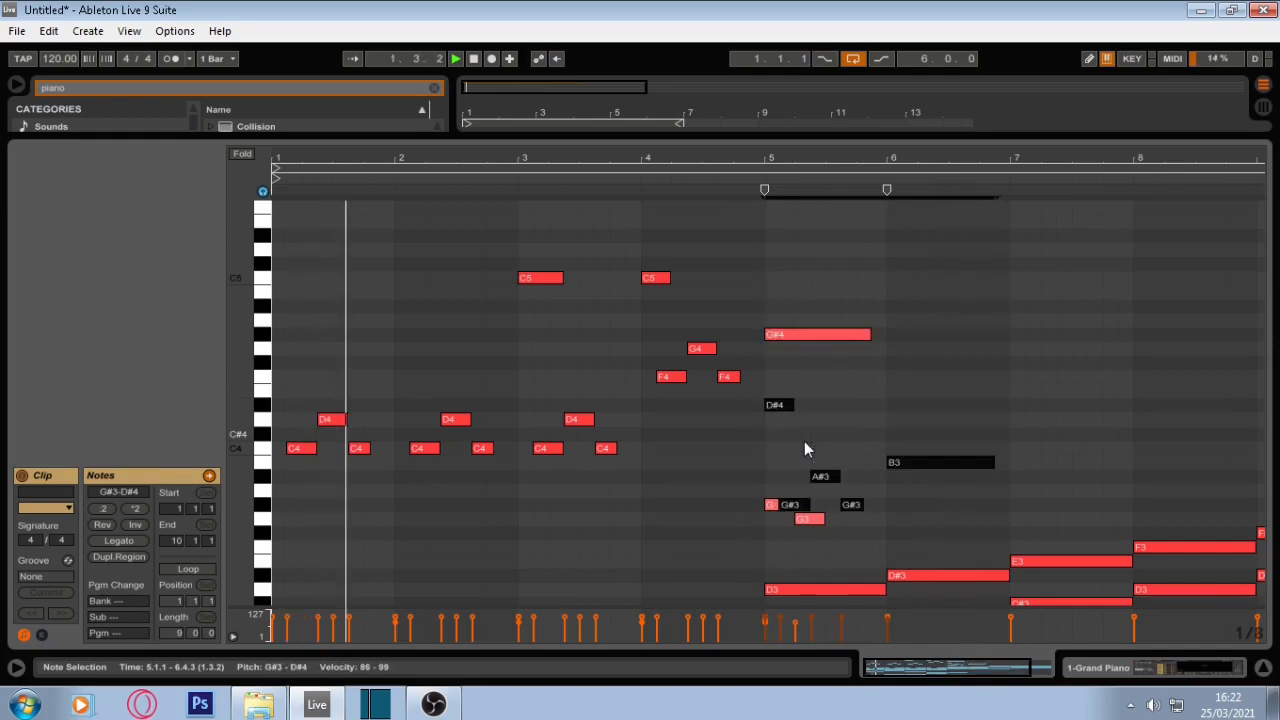
# Step: Delete the two overlapping G#3 and G3 notes at the start of bar 5 and raise the A#3 melody note to B3
pyautogui.click(769, 503)
pyautogui.press('Delete')
pyautogui.moveTo(773, 527); pyautogui.dragTo(820, 520)
pyautogui.press('Delete')
pyautogui.scroll(-1, 818, 528)
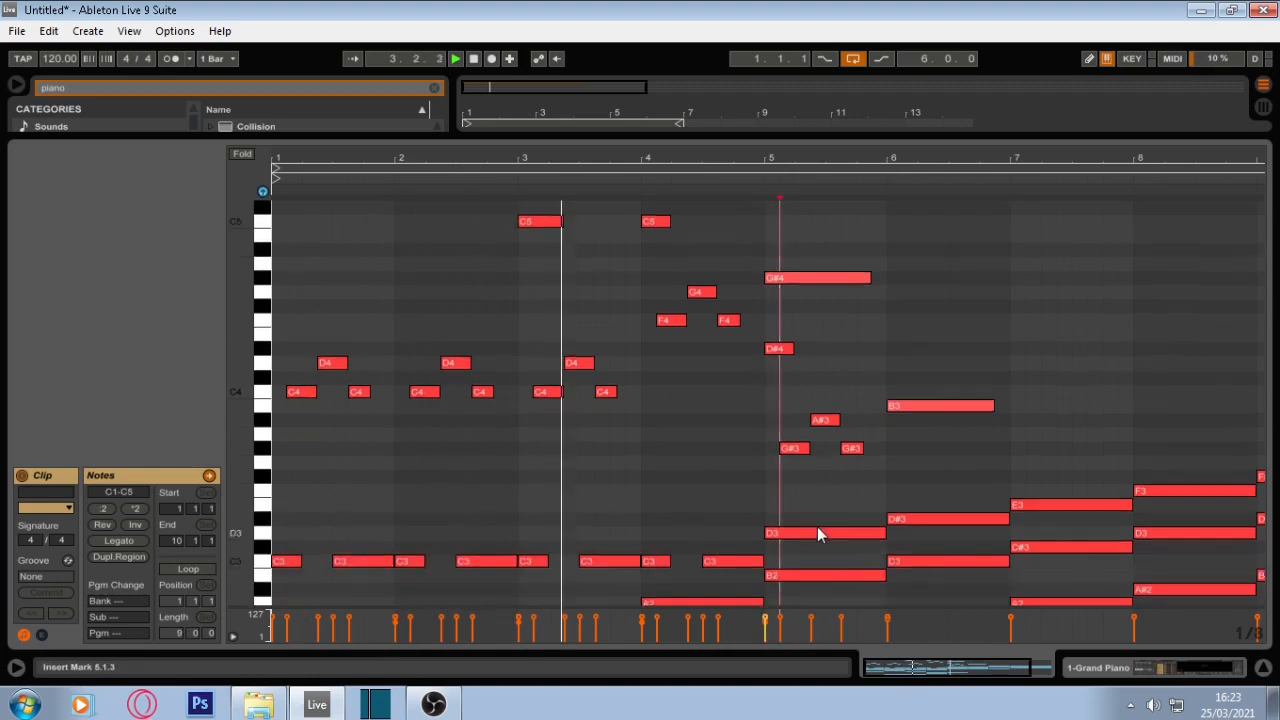
pyautogui.click(824, 419)
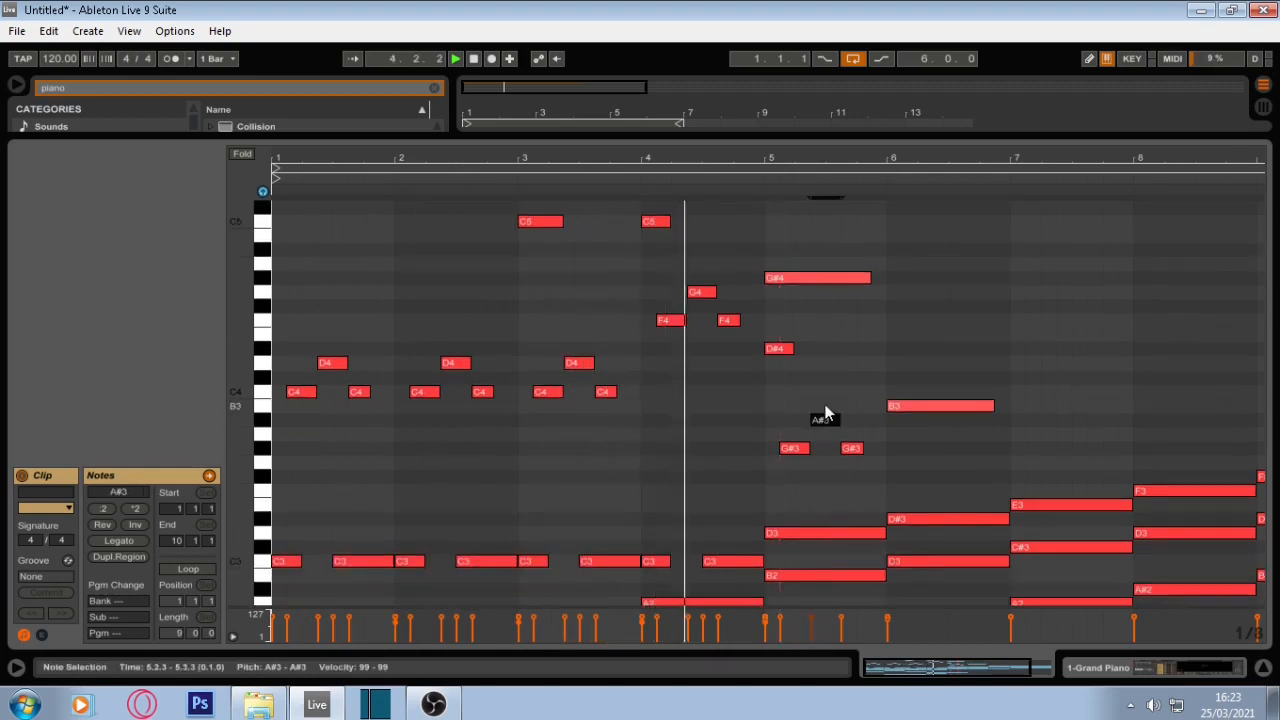
pyautogui.press('Up')
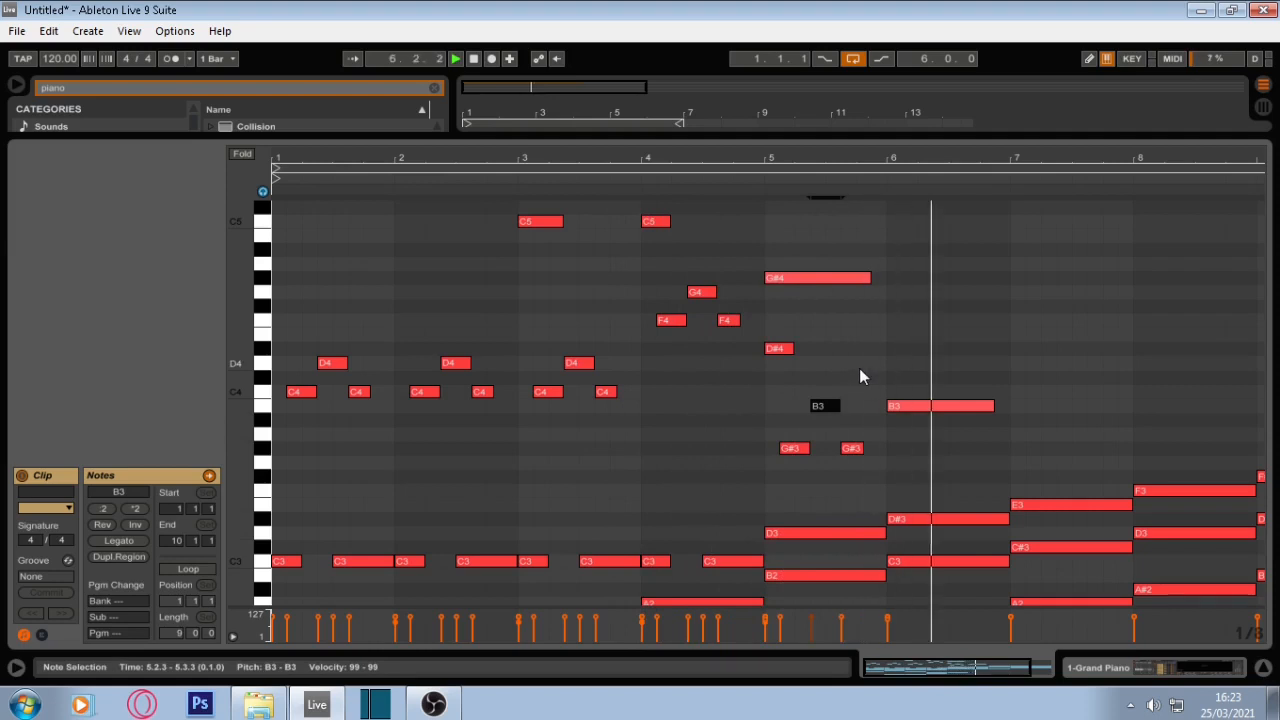
# Step: Delete the long G#4 note at the start of bar 5
pyautogui.scroll(-5, 857, 374)
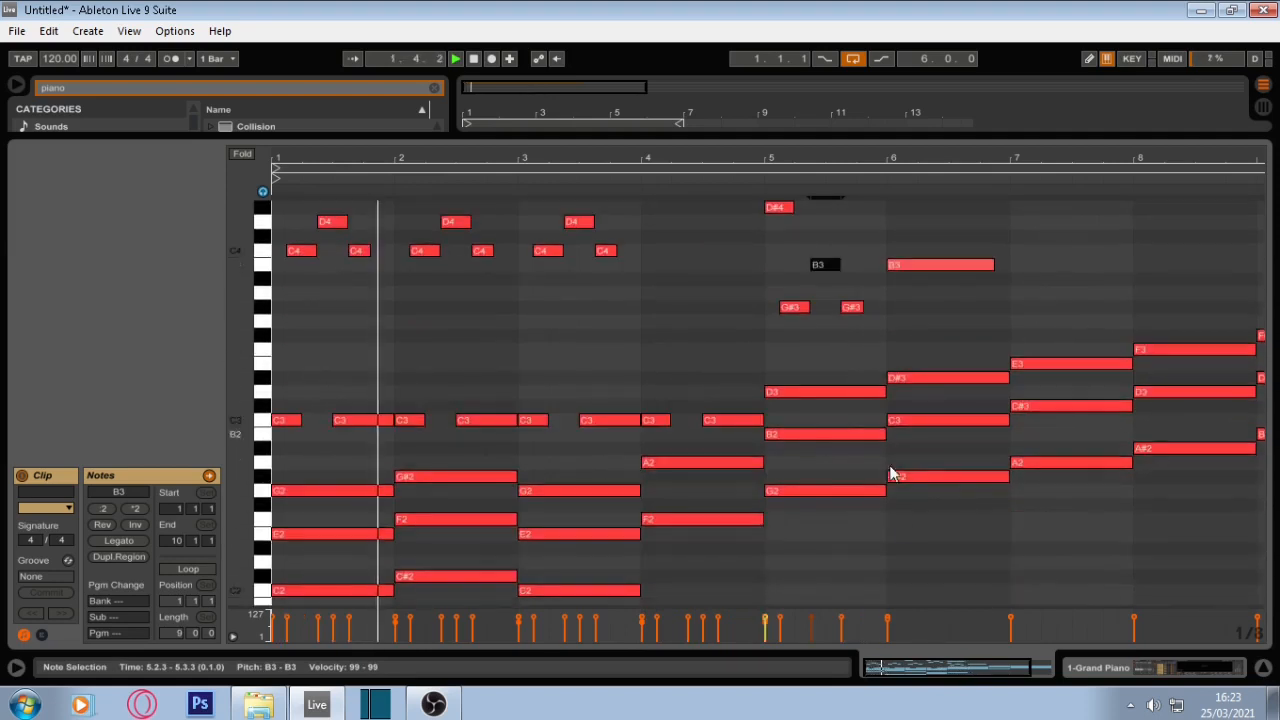
pyautogui.moveTo(904, 488); pyautogui.dragTo(897, 372)
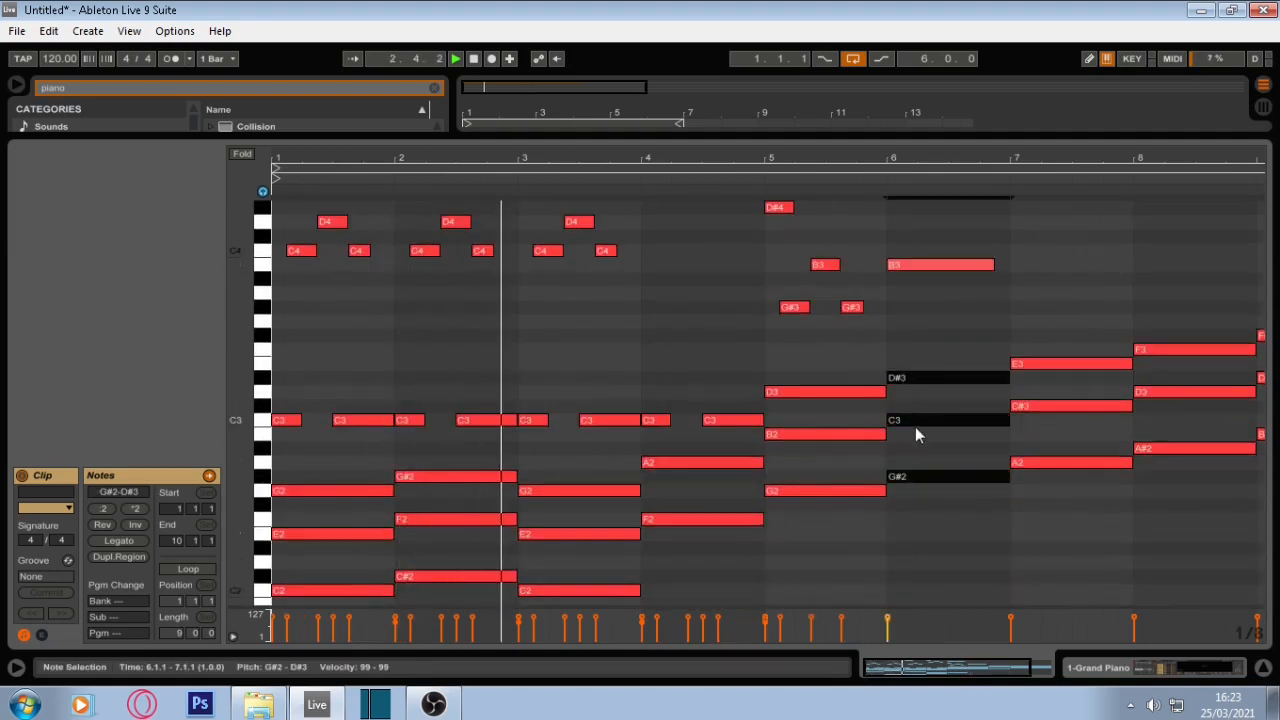
pyautogui.scroll(-4, 900, 429)
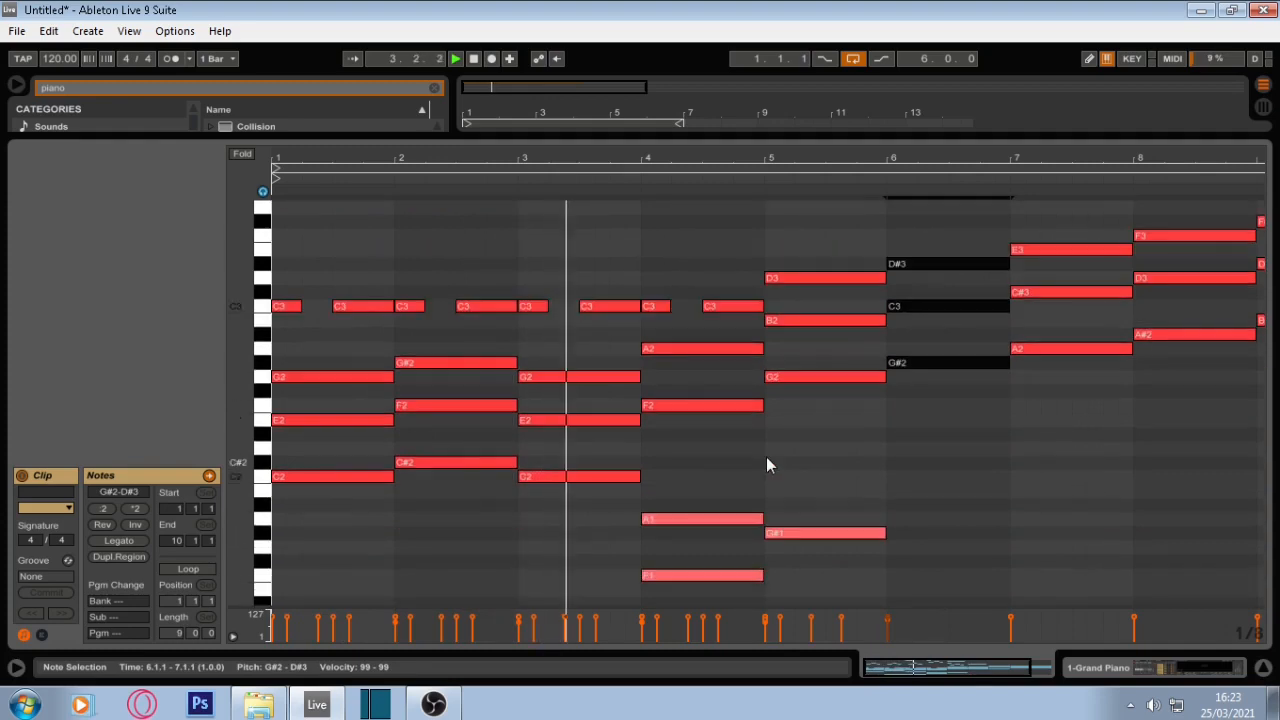
pyautogui.click(598, 503)
pyautogui.scroll(7, 823, 449)
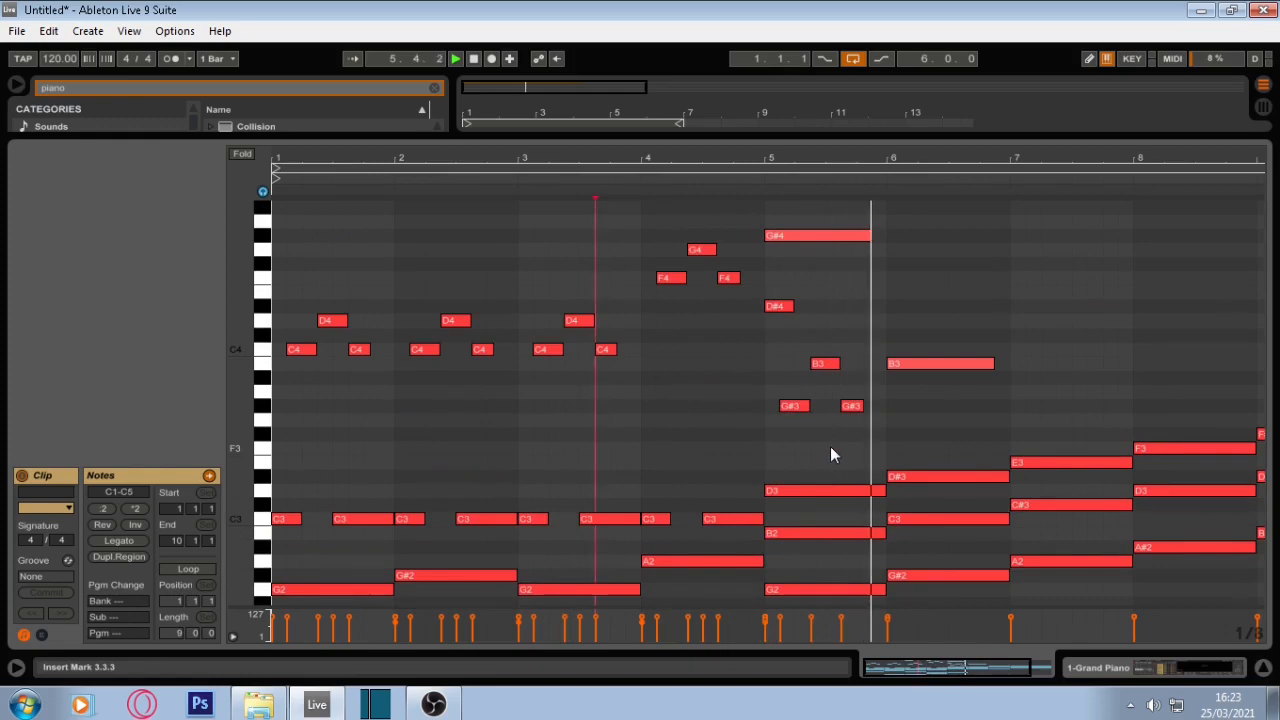
pyautogui.click(835, 233)
pyautogui.press('Delete')
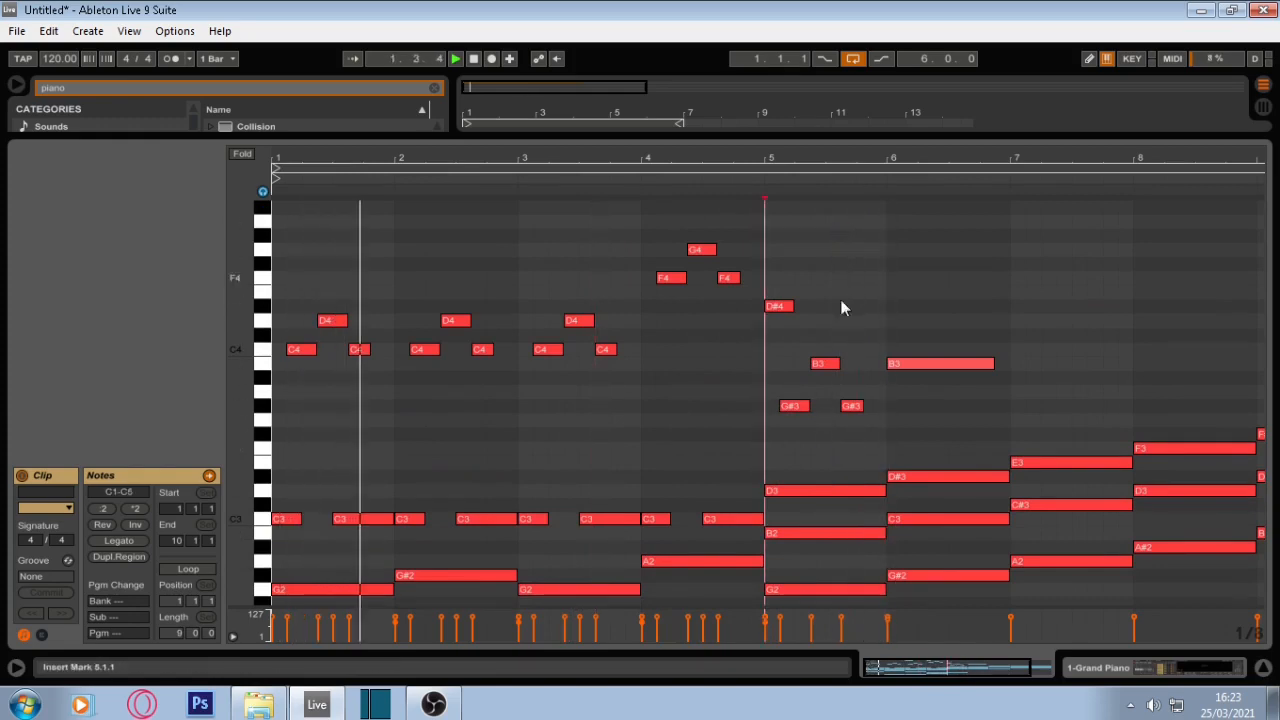
pyautogui.scroll(-6, 842, 340)
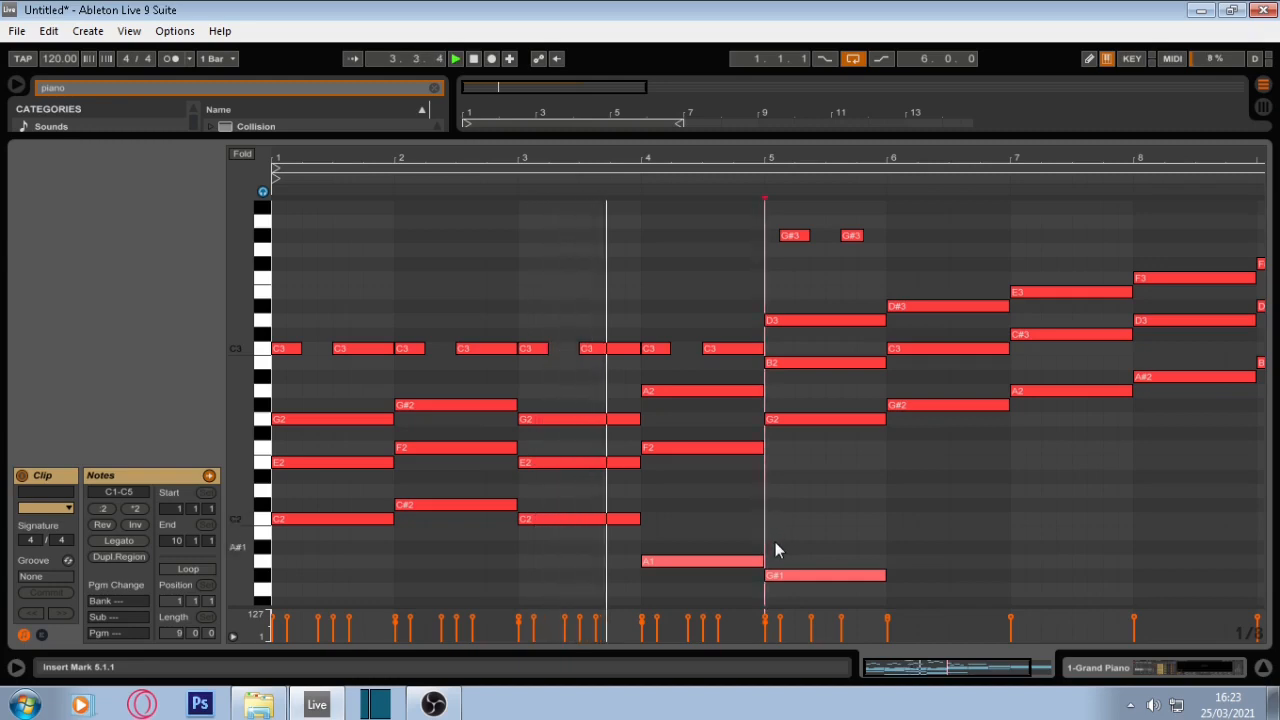
pyautogui.scroll(-2, 775, 542)
pyautogui.doubleClick(771, 478)
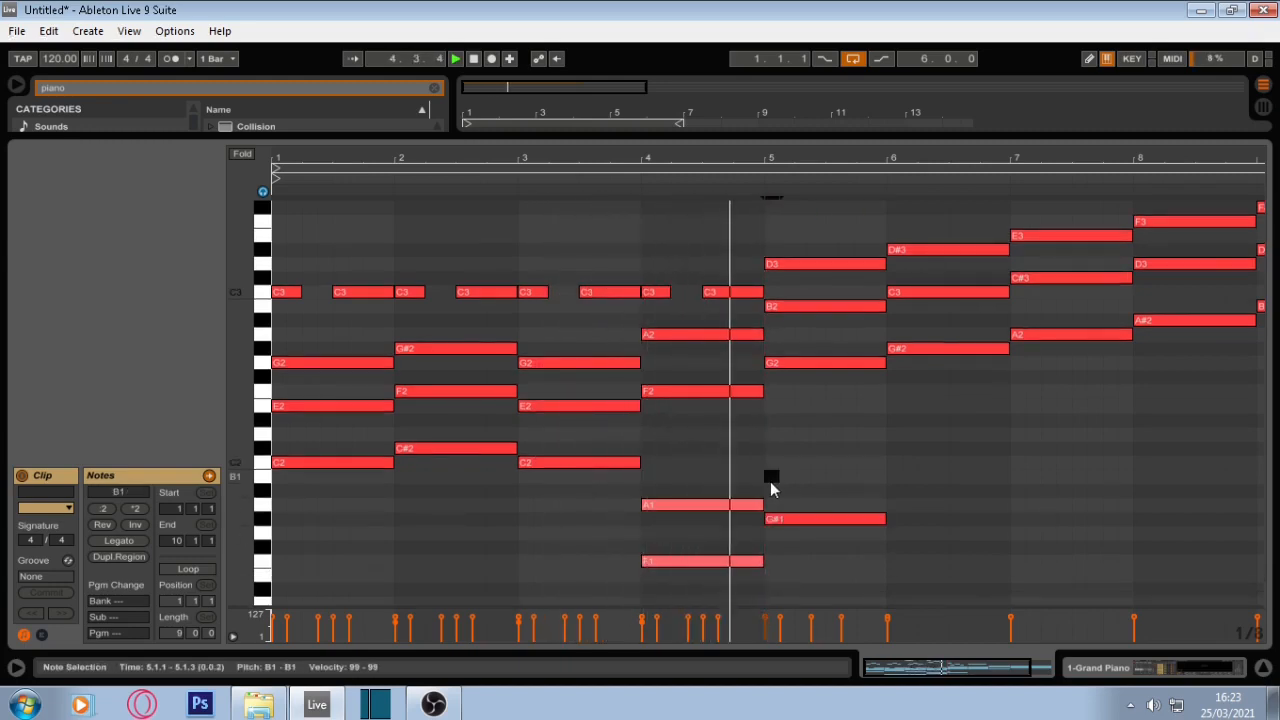
pyautogui.moveTo(775, 477)
pyautogui.mouseDown()
pyautogui.moveTo(891, 476)
pyautogui.moveTo(792, 476)
pyautogui.mouseUp()
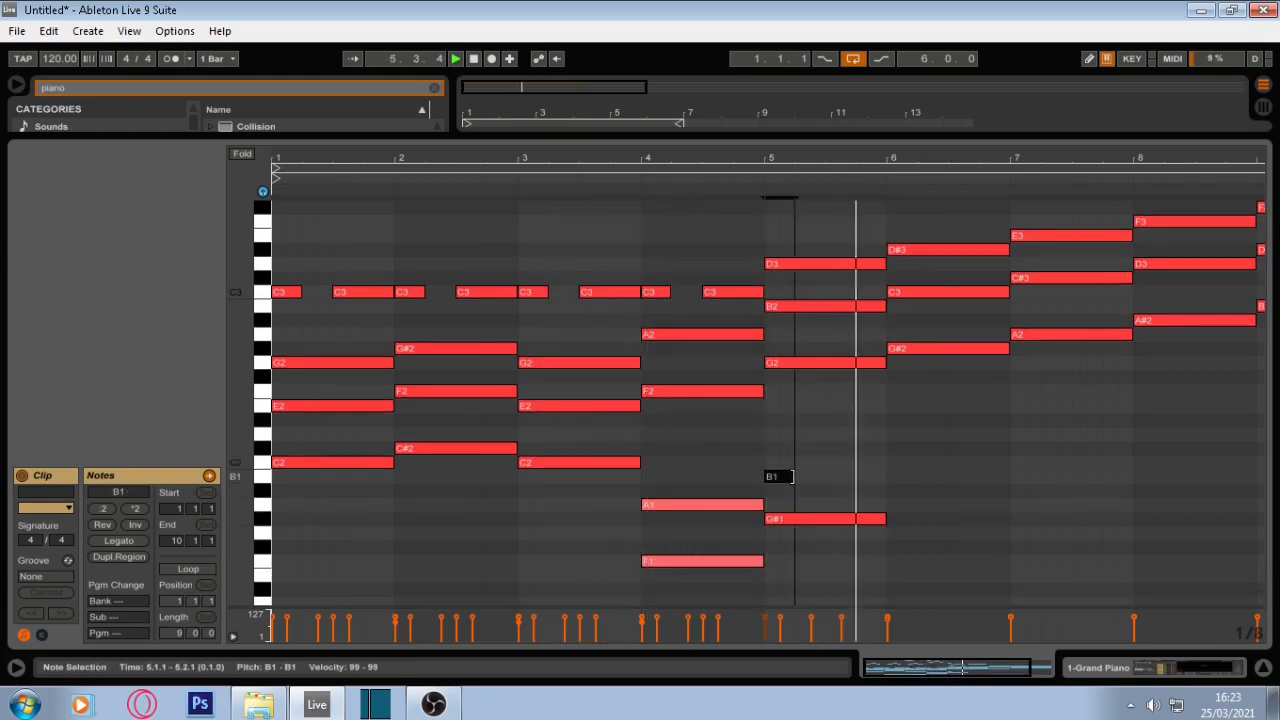
pyautogui.press('Delete')
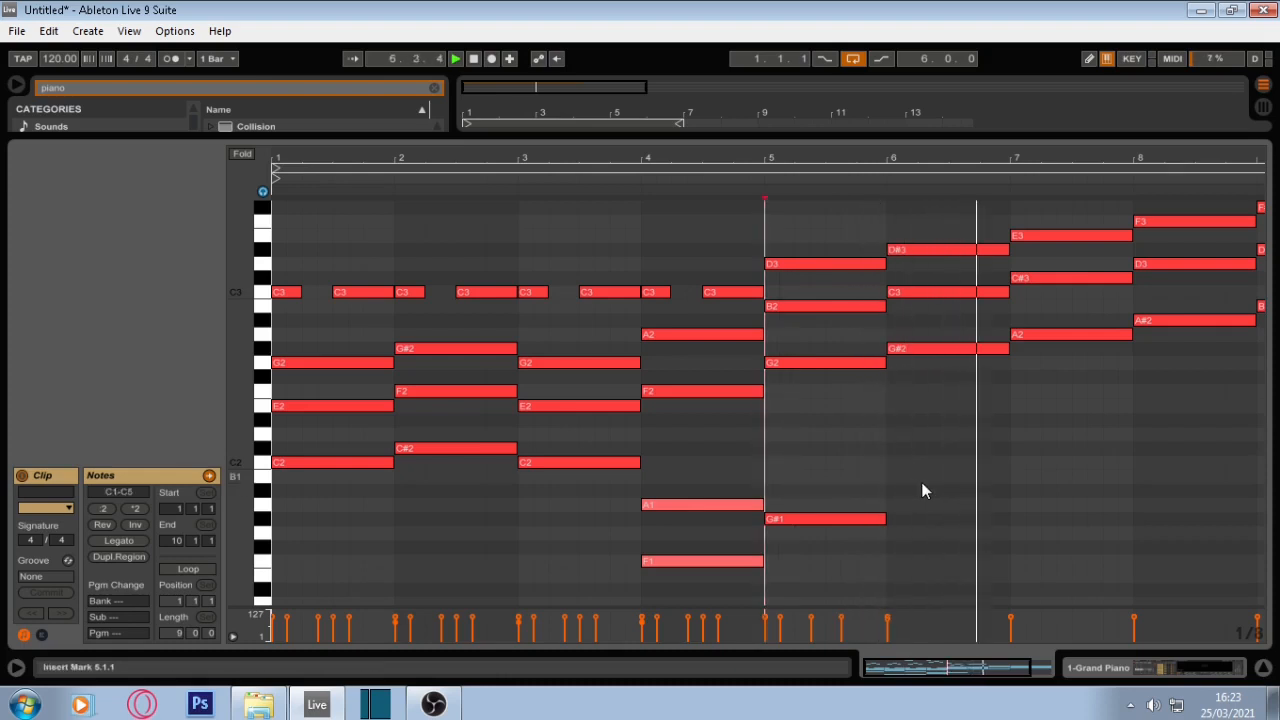
# Step: Clear bar 5 by deleting its chord, its melody notes and the G#1 bass note
pyautogui.scroll(2, 921, 493)
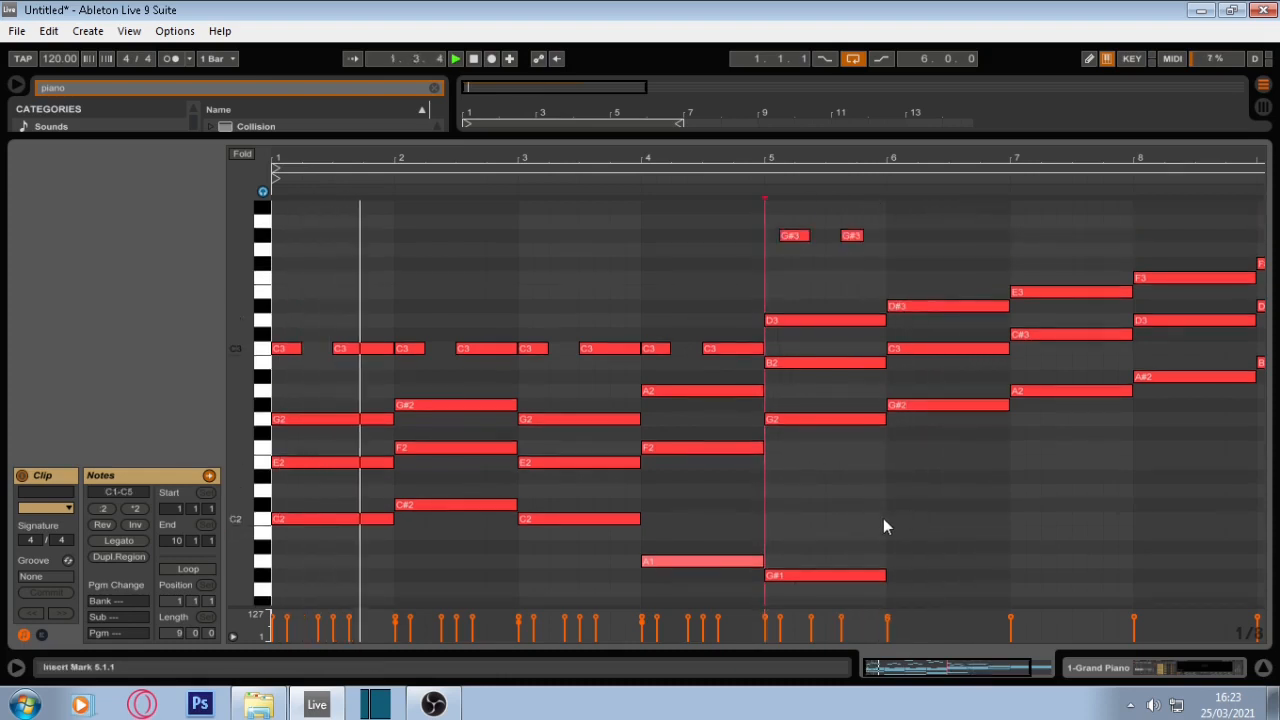
pyautogui.moveTo(856, 521); pyautogui.dragTo(836, 236)
pyautogui.press('Delete')
pyautogui.scroll(2, 826, 350)
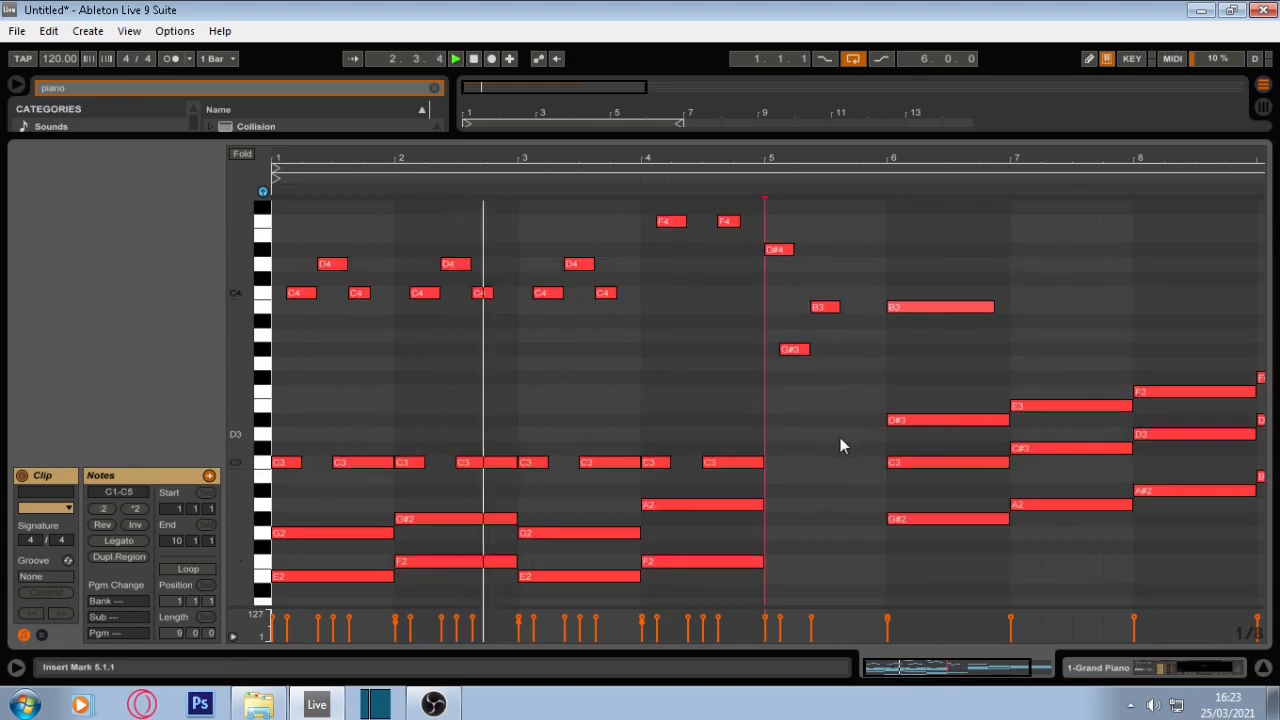
pyautogui.moveTo(843, 438); pyautogui.dragTo(787, 232)
pyautogui.press('Delete')
pyautogui.scroll(2, 811, 370)
pyautogui.scroll(-5, 811, 374)
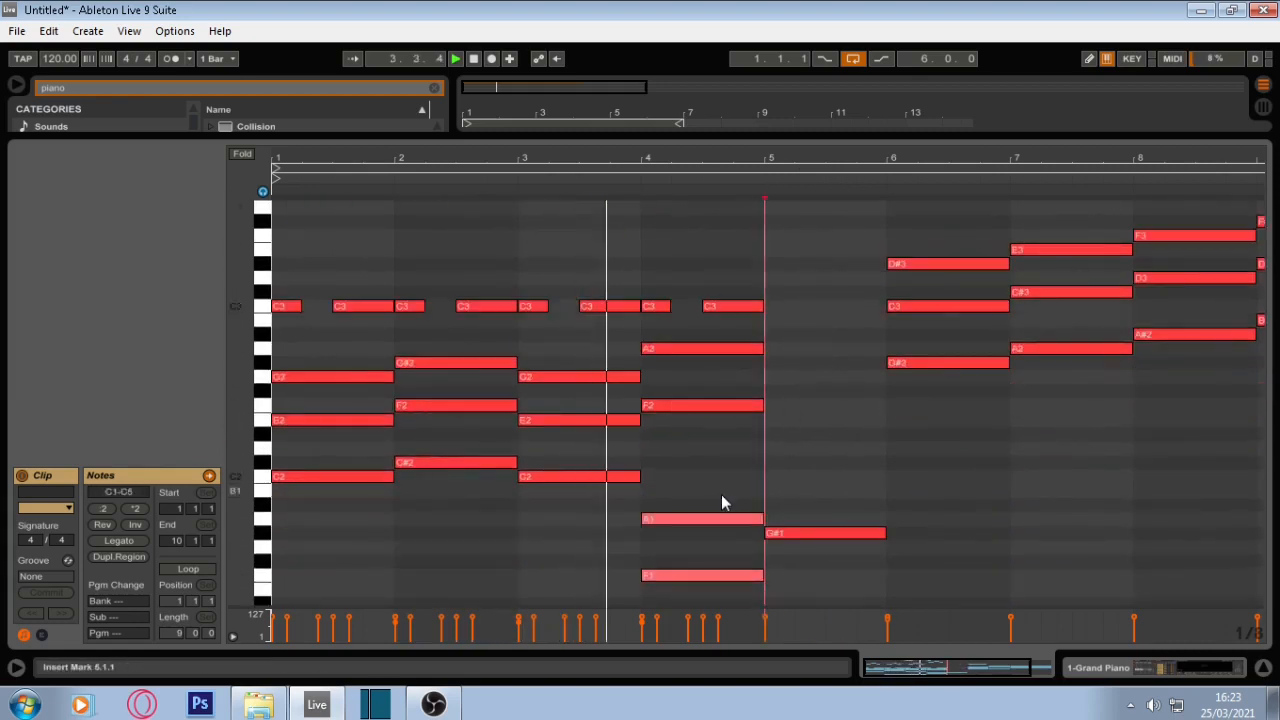
pyautogui.moveTo(778, 504); pyautogui.dragTo(815, 553)
pyautogui.press('Delete')
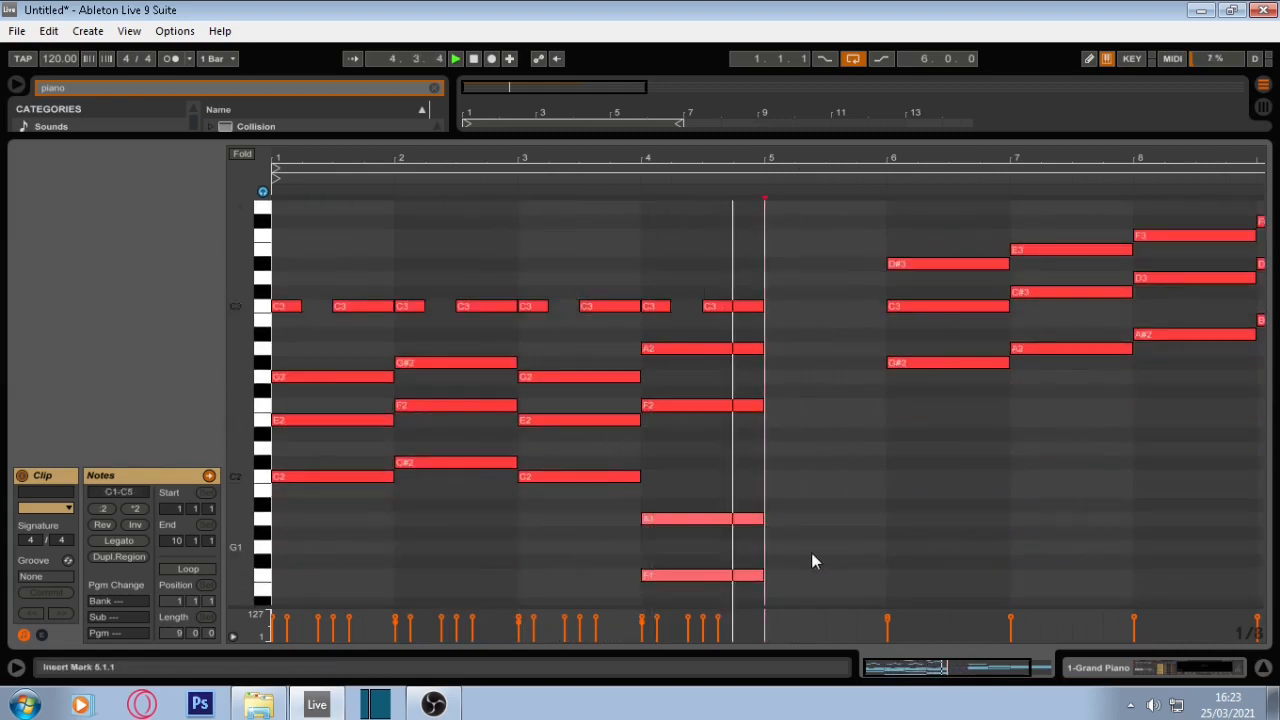
# Step: Copy the bar 3 chord and its C3 notes and paste them at 5.1.1
pyautogui.moveTo(614, 262); pyautogui.dragTo(521, 494)
pyautogui.hotkey('ctrl', 'c')
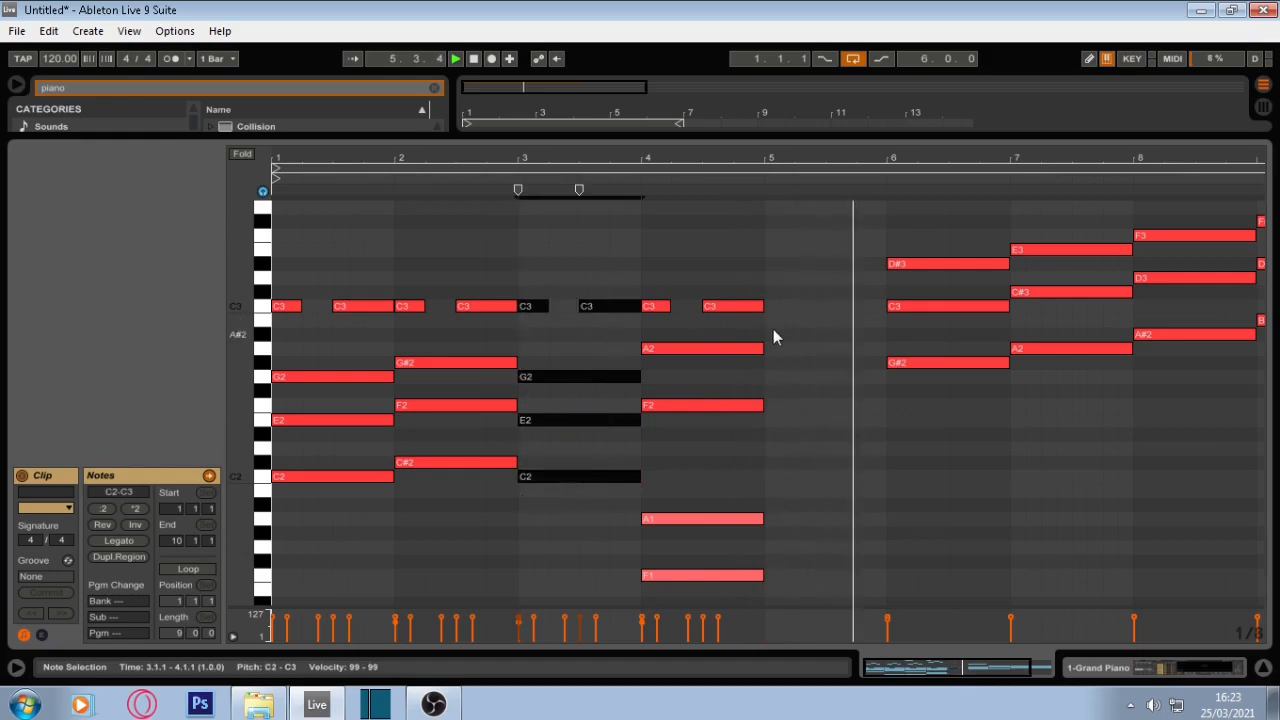
pyautogui.click(770, 309)
pyautogui.hotkey('ctrl', 'v')
pyautogui.press('space')
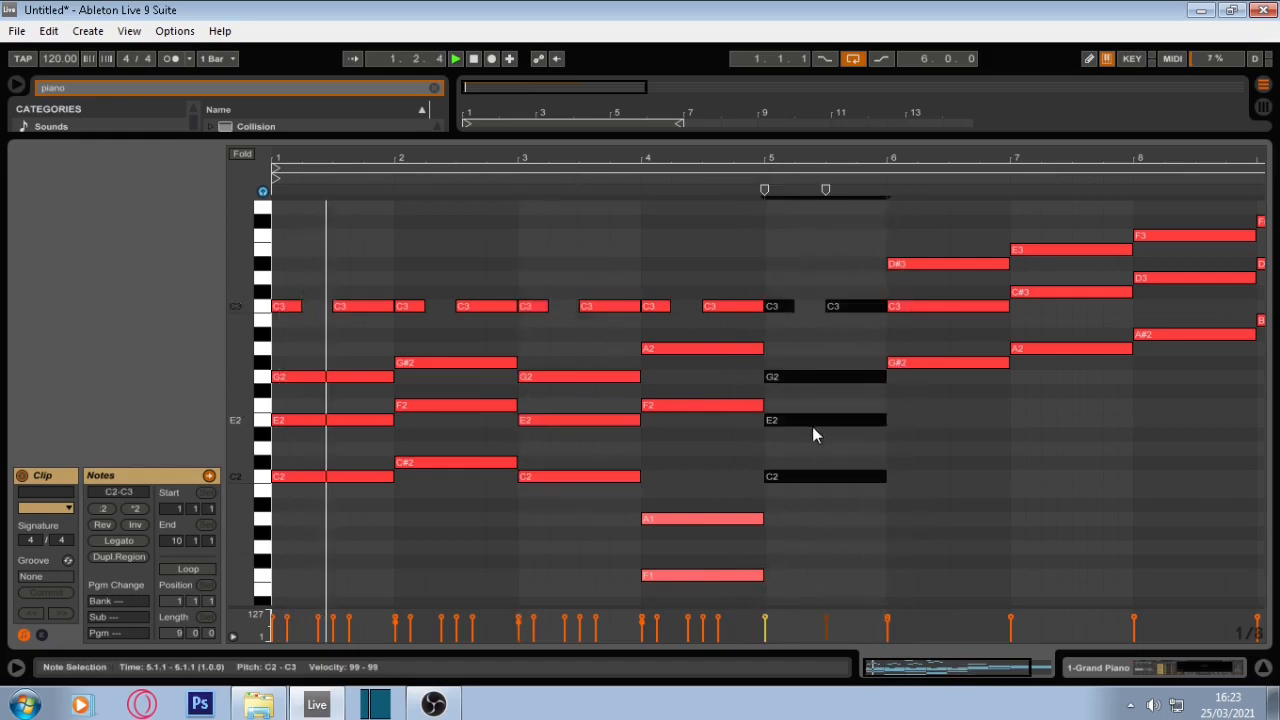
# Step: Transpose the pasted bar 5 notes down two semitones to A#1, D2, F2 and A#2
pyautogui.press('Down')
pyautogui.press('Down')
pyautogui.press('Up')
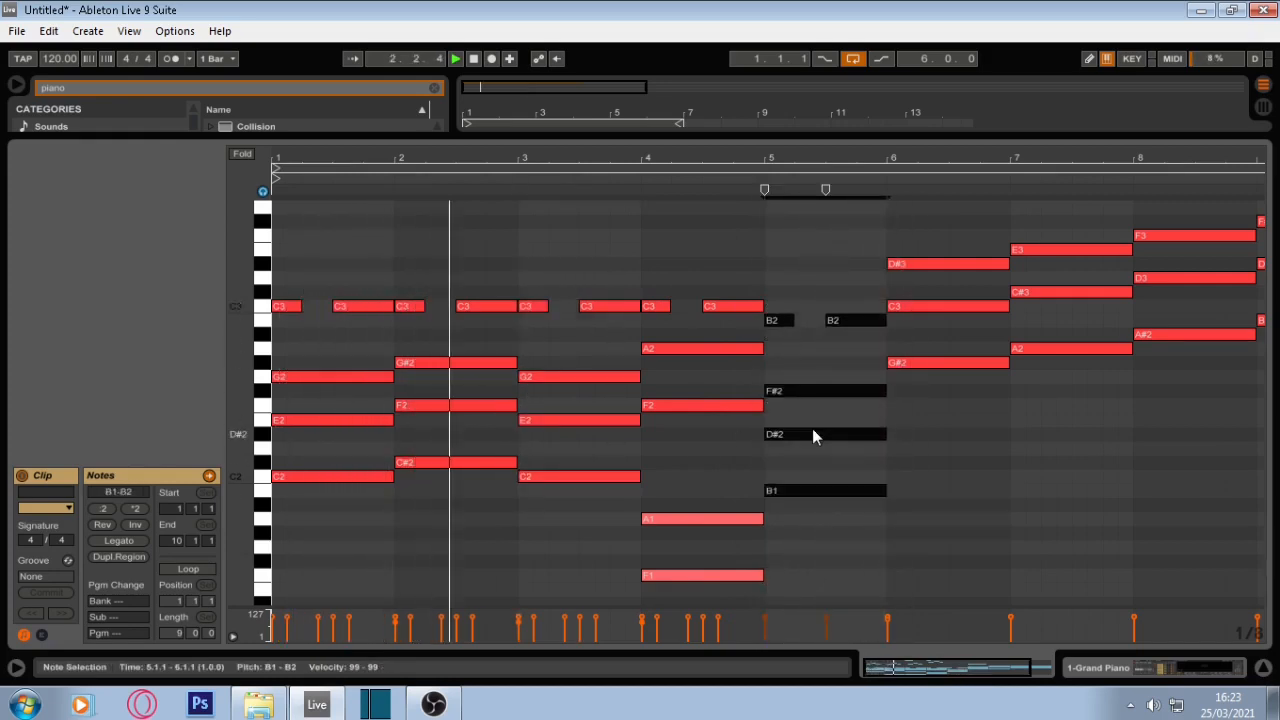
pyautogui.press('Up')
pyautogui.press('Down')
pyautogui.press('Down')
# Step: Transpose the bar 6 chord down ten semitones to A#1, D2 and F2
pyautogui.scroll(2, 812, 440)
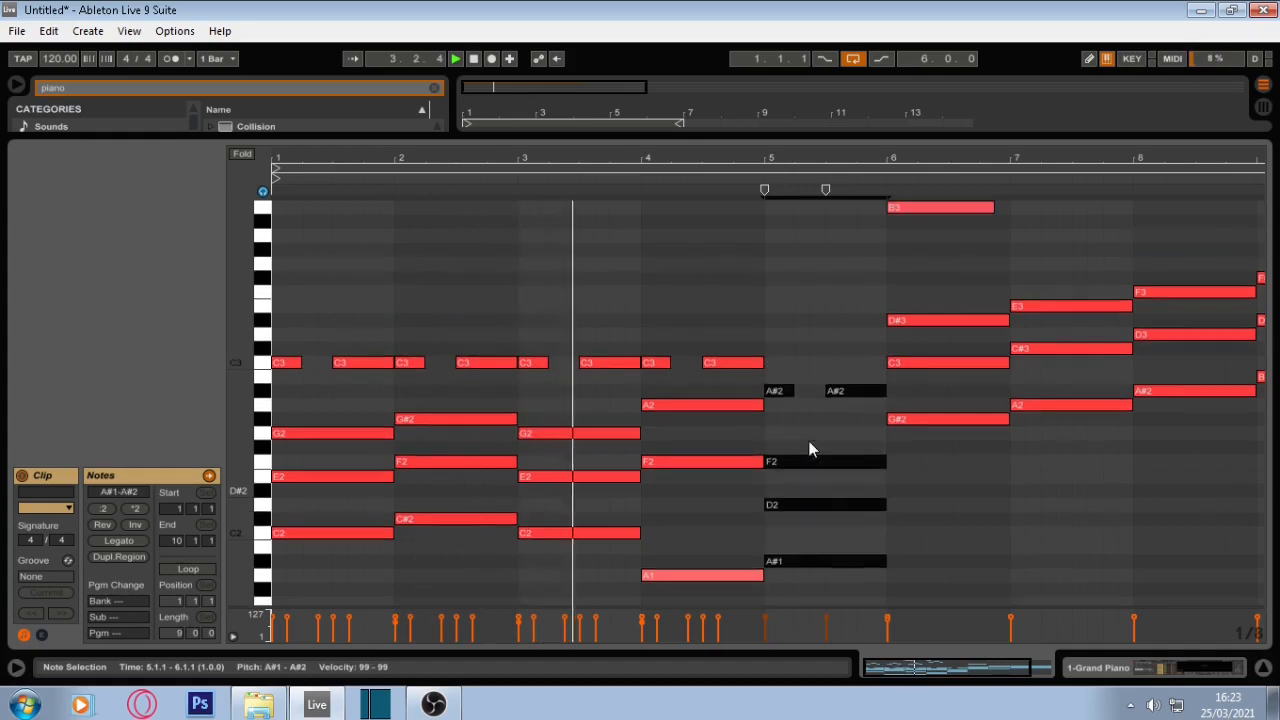
pyautogui.scroll(-3, 810, 446)
pyautogui.scroll(8, 808, 455)
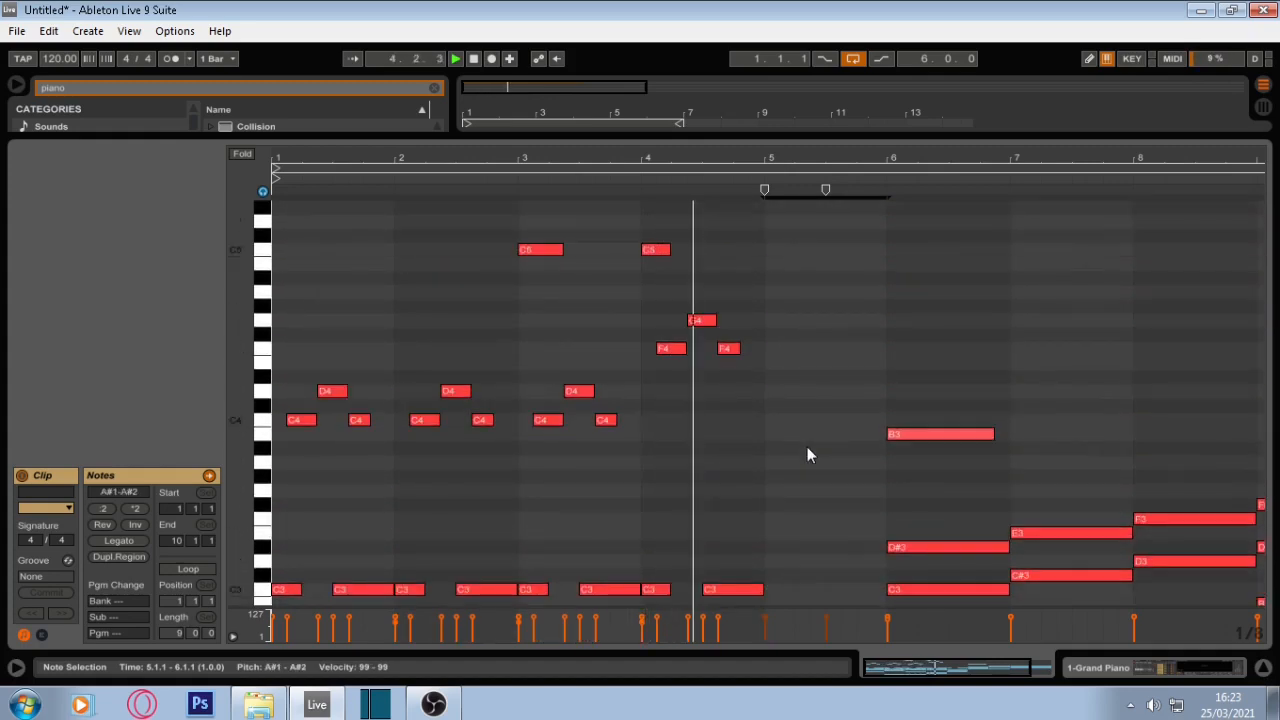
pyautogui.scroll(-5, 808, 455)
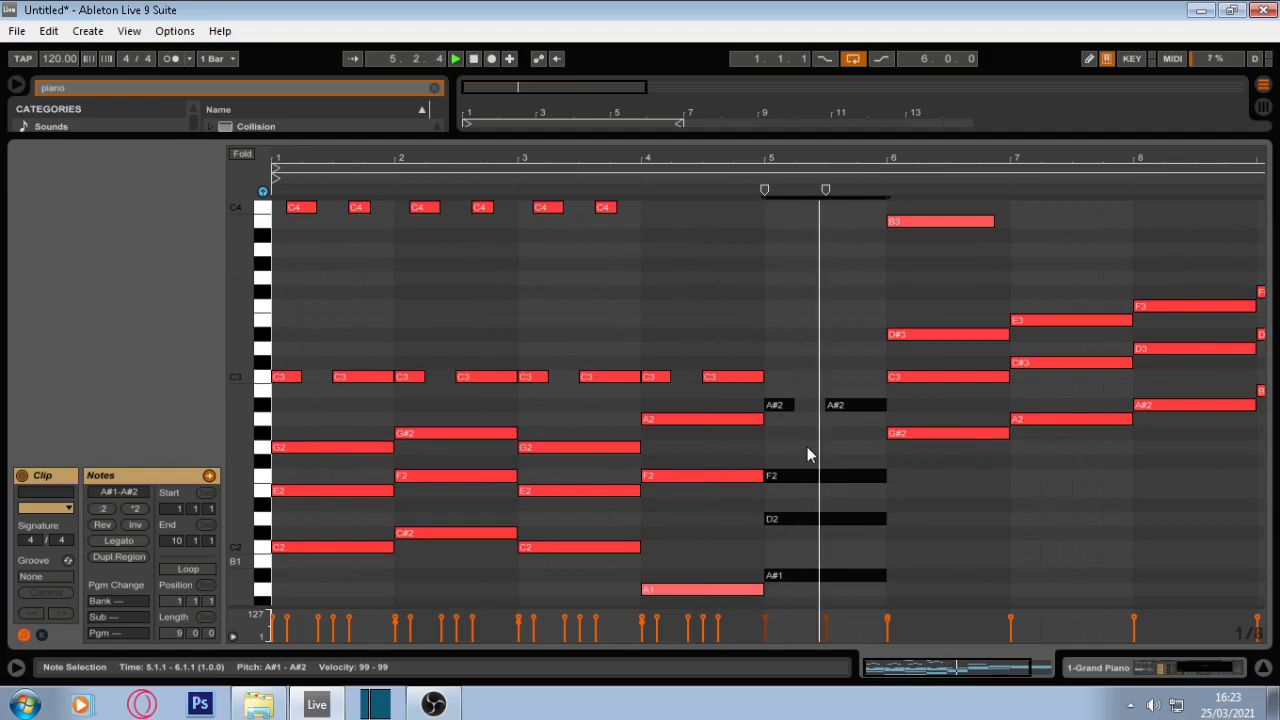
pyautogui.scroll(4, 870, 300)
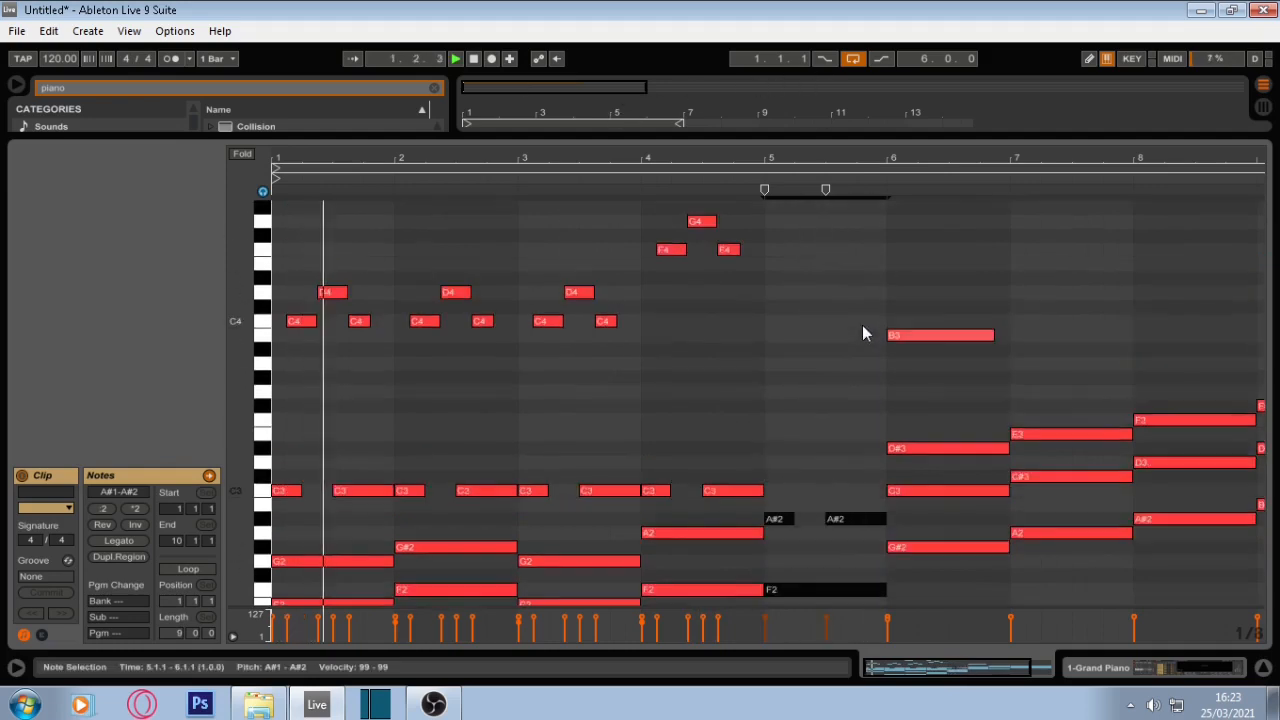
pyautogui.scroll(-4, 858, 333)
pyautogui.moveTo(938, 438); pyautogui.dragTo(902, 293)
pyautogui.press('Down')
pyautogui.press('Down')
pyautogui.press('Down')
pyautogui.press('Down')
pyautogui.press('Down')
pyautogui.press('Down')
pyautogui.press('Down')
pyautogui.press('Down')
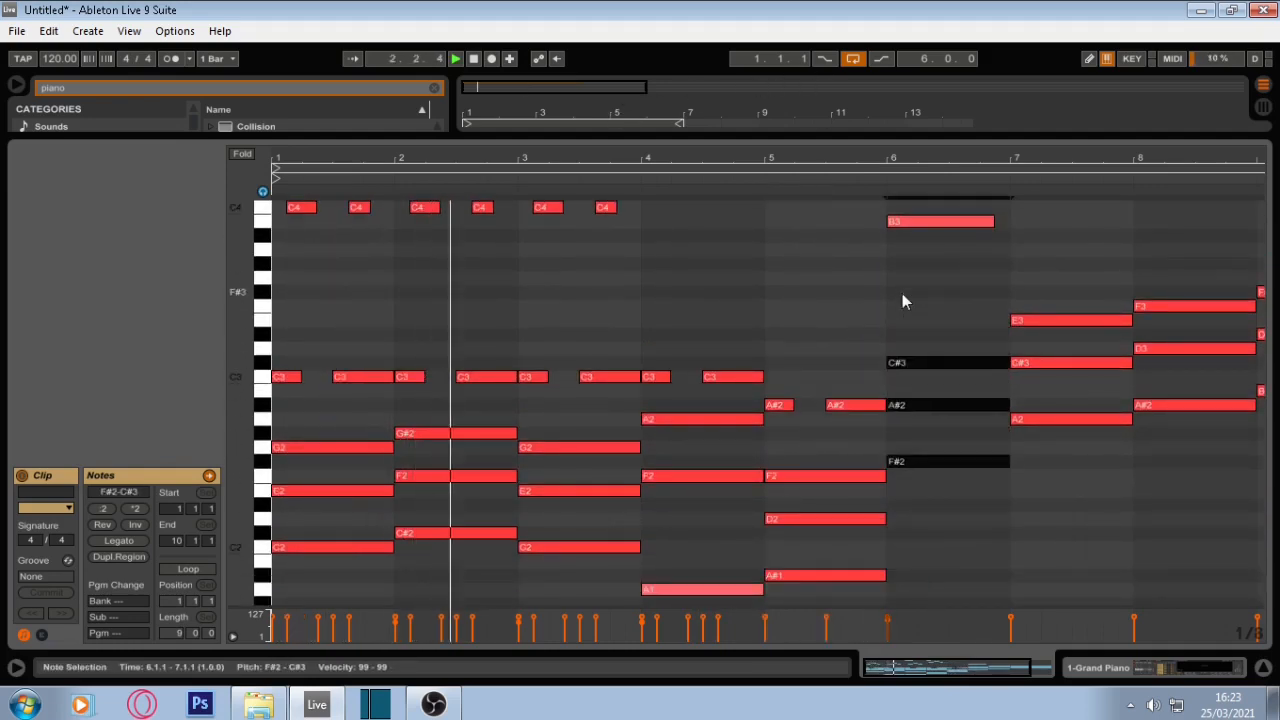
pyautogui.press('Down')
pyautogui.press('Down')
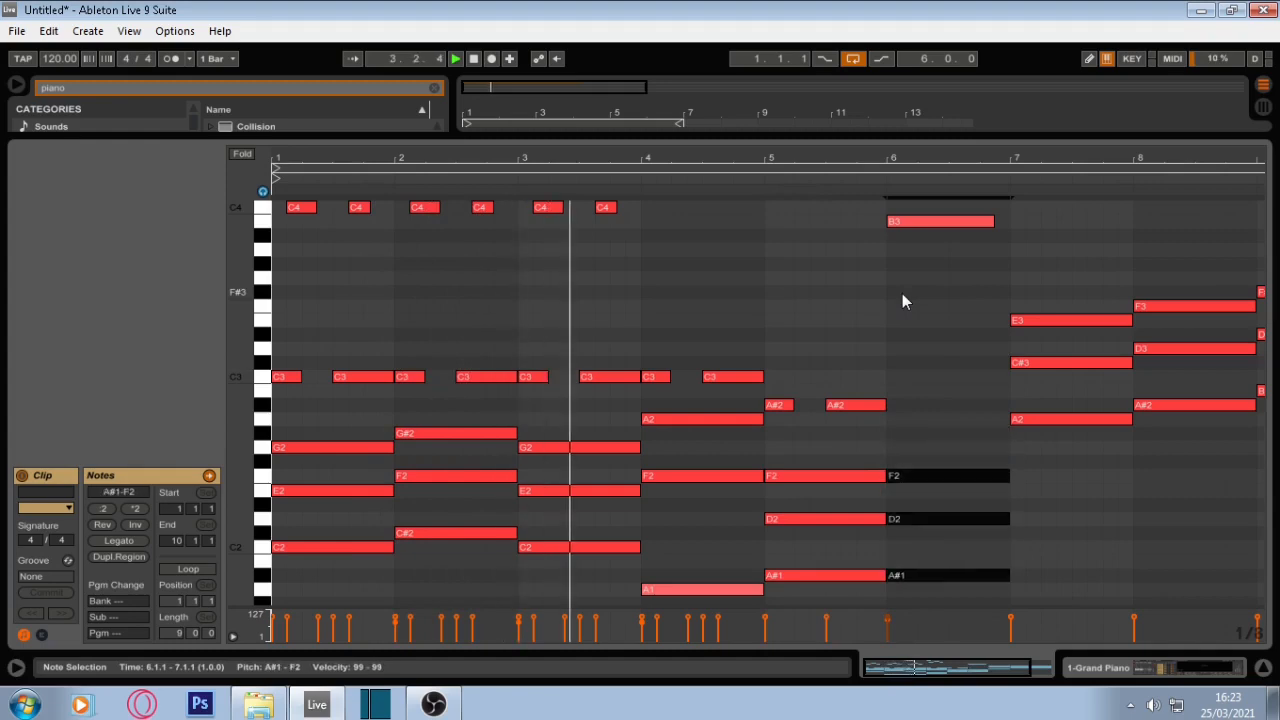
# Step: Duplicate the last A#2 note of bar 5 onto the start of bar 6
pyautogui.scroll(3, 900, 410)
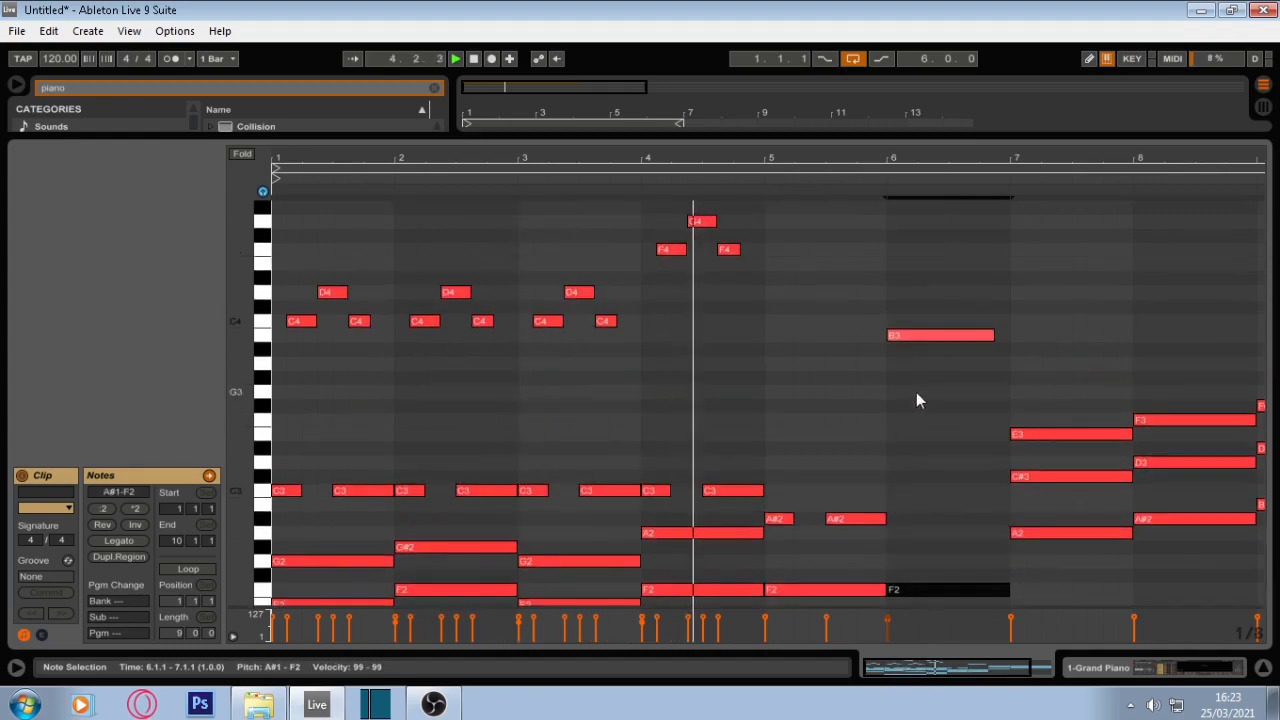
pyautogui.scroll(-2, 900, 430)
pyautogui.click(857, 434)
pyautogui.hotkey('ctrl', 'd')
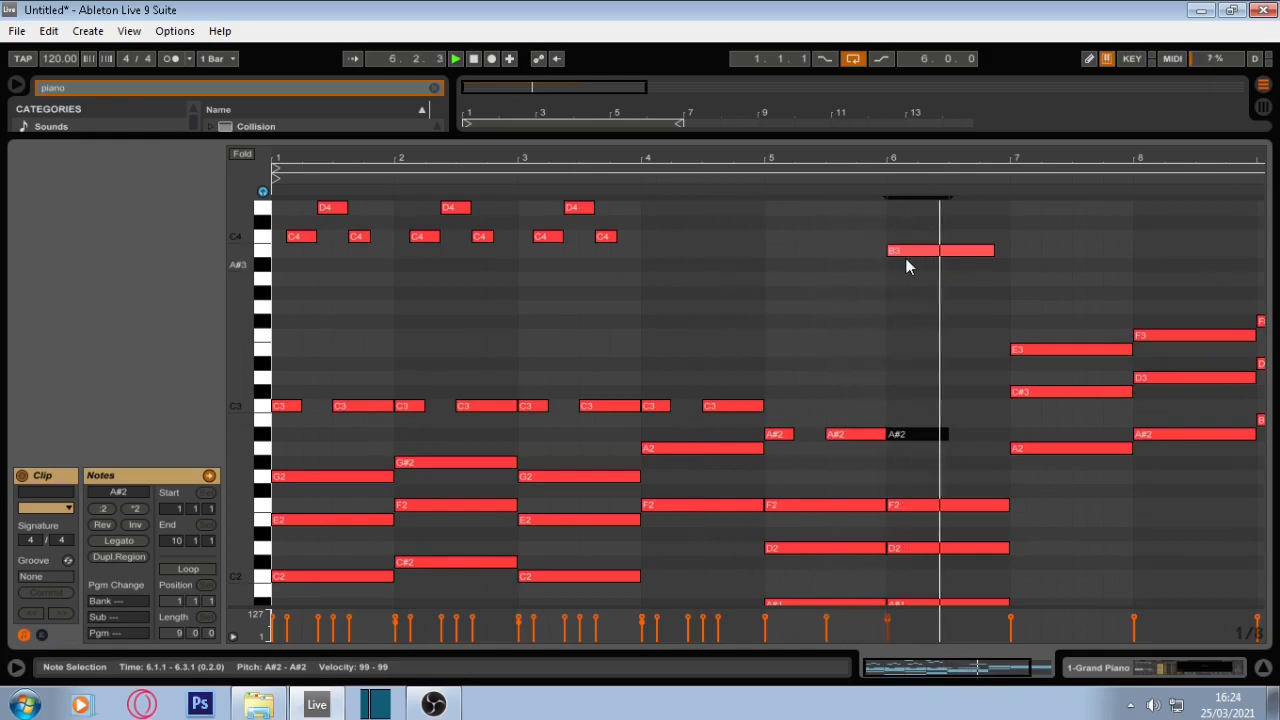
# Step: Shorten the bar 6 B3 note to end at 6.3.1 and add an A#3 note from 6.3.1 to 6.4.3
pyautogui.scroll(2, 960, 320)
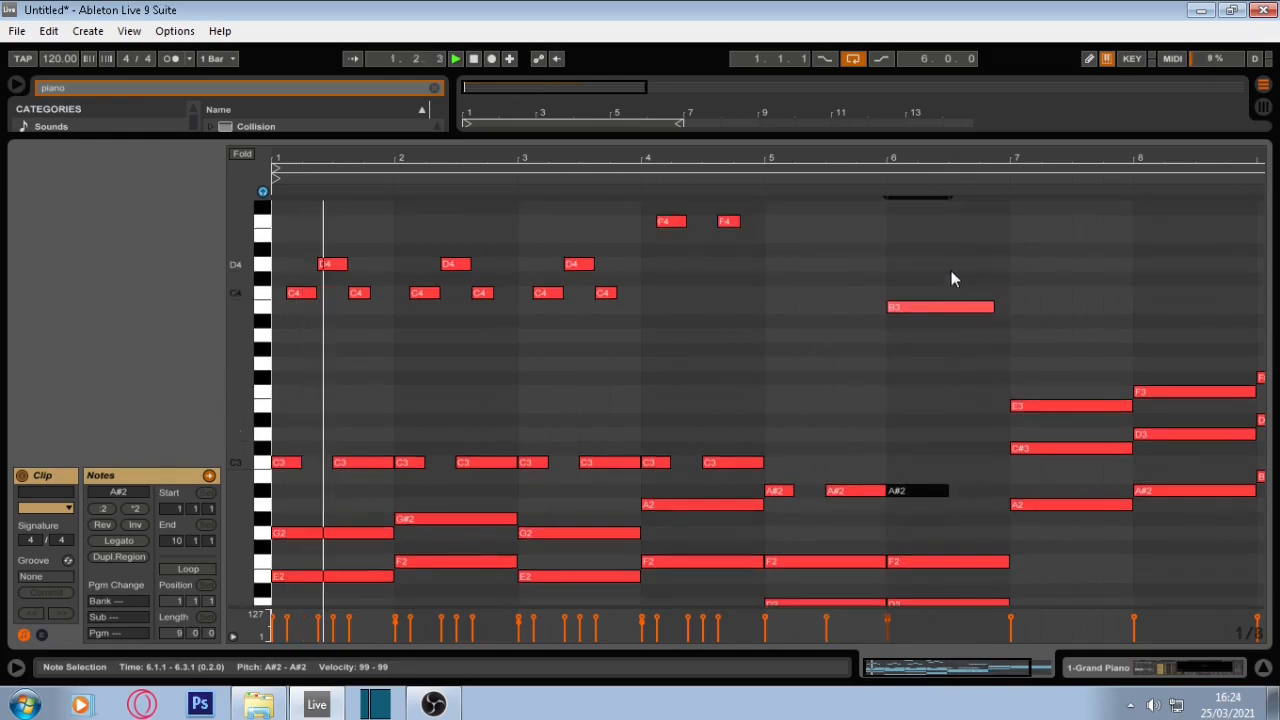
pyautogui.doubleClick(951, 269)
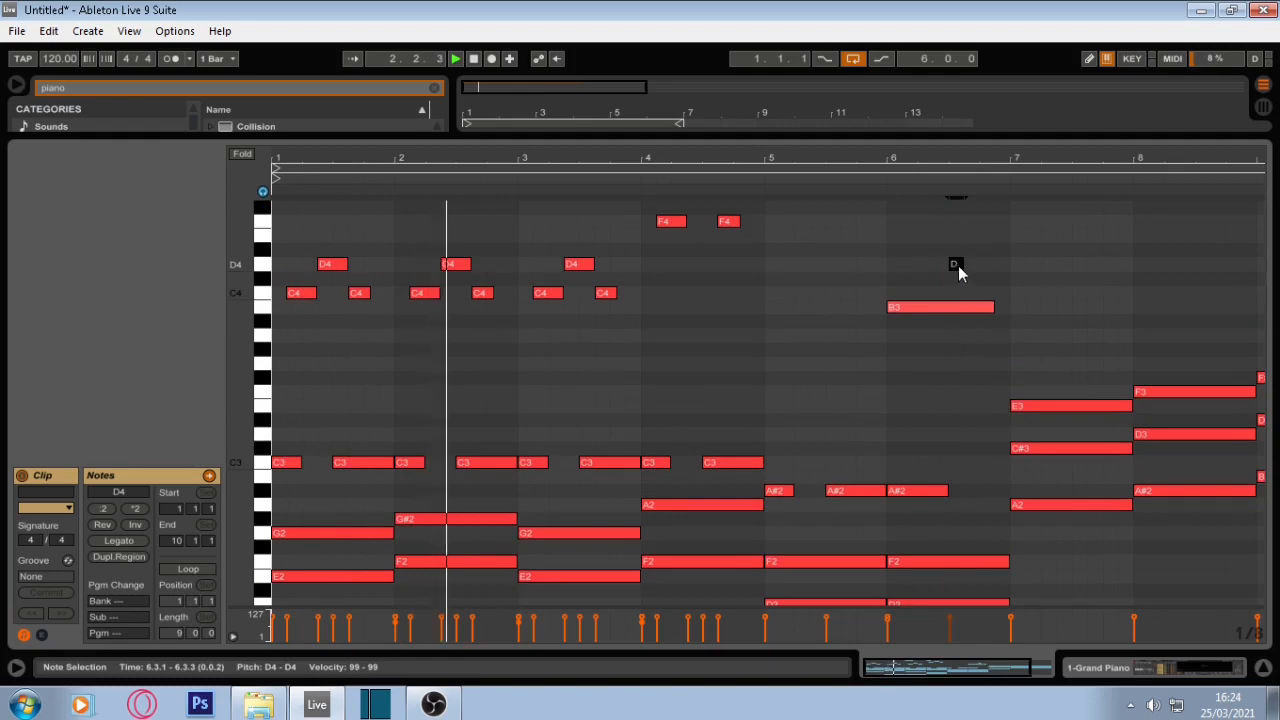
pyautogui.moveTo(958, 265); pyautogui.dragTo(951, 311)
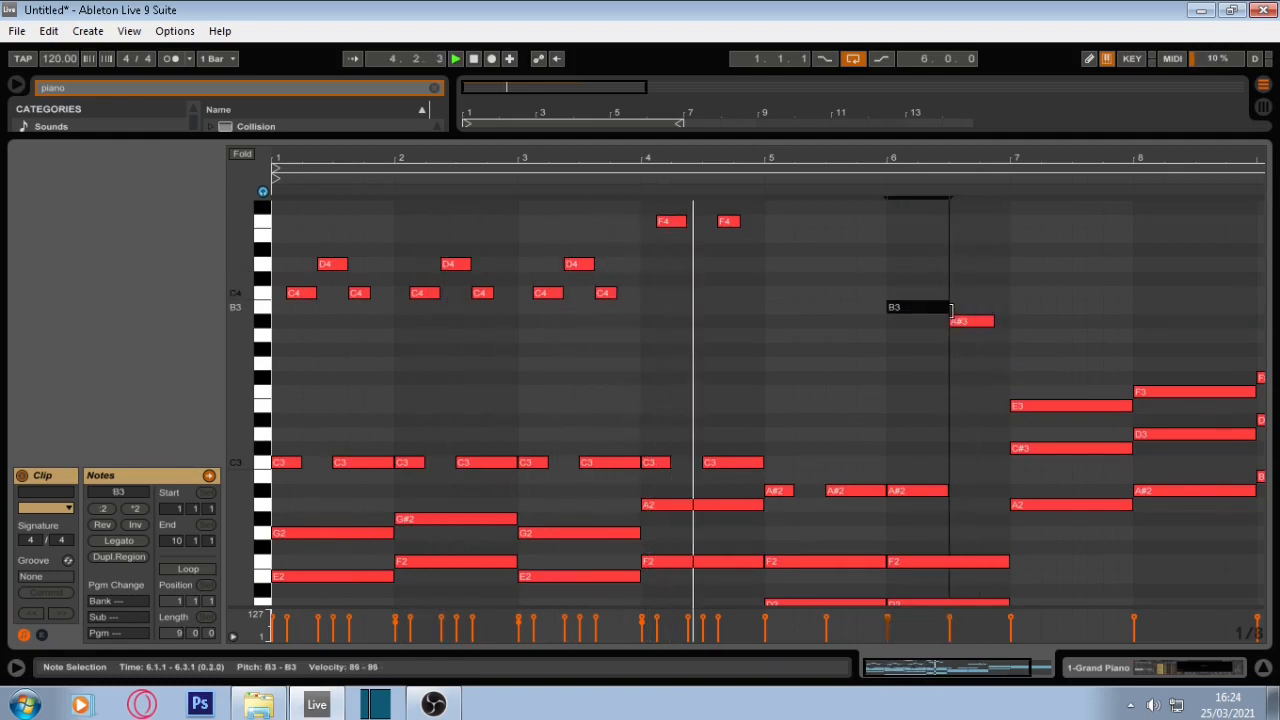
# Step: Add a short A4 melody note at 6.3.3 above the A#3 note
pyautogui.scroll(3, 962, 312)
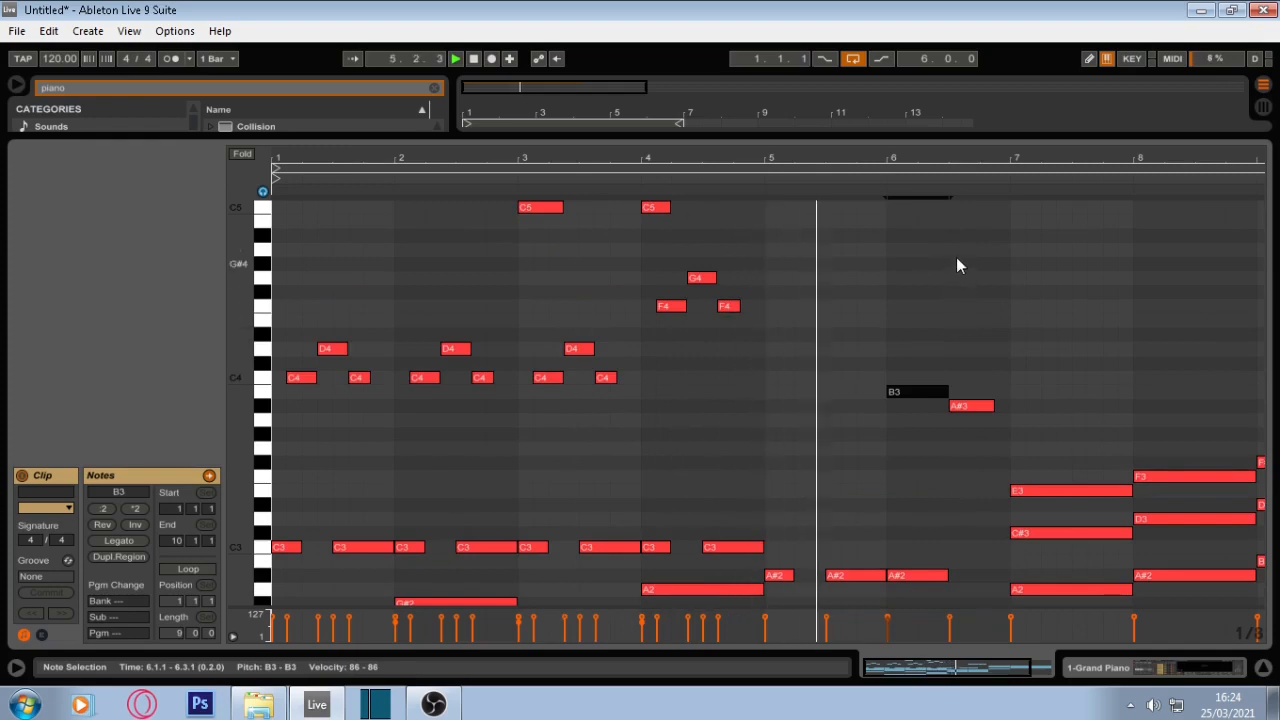
pyautogui.scroll(1, 955, 262)
pyautogui.doubleClick(968, 280)
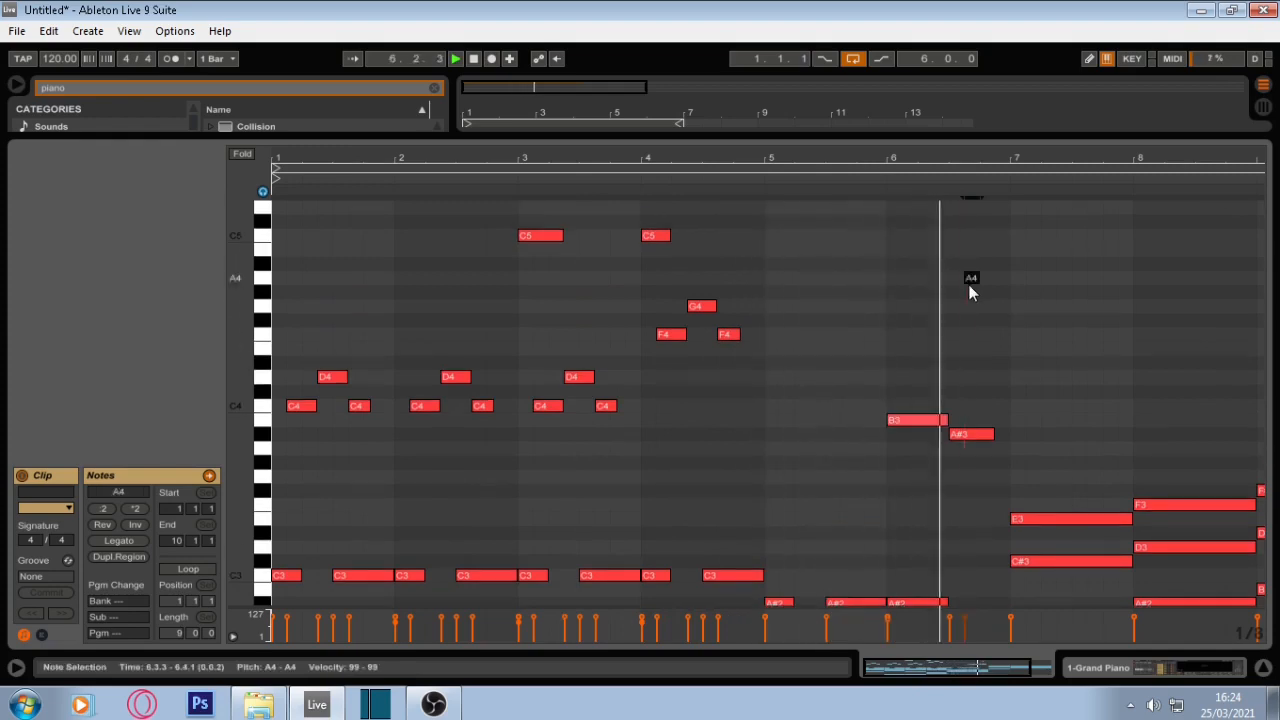
# Step: Replace the bar 7 chord with a duplicate of the bar 6 notes A#1, D2, F2 and A#2
pyautogui.scroll(-3, 1000, 300)
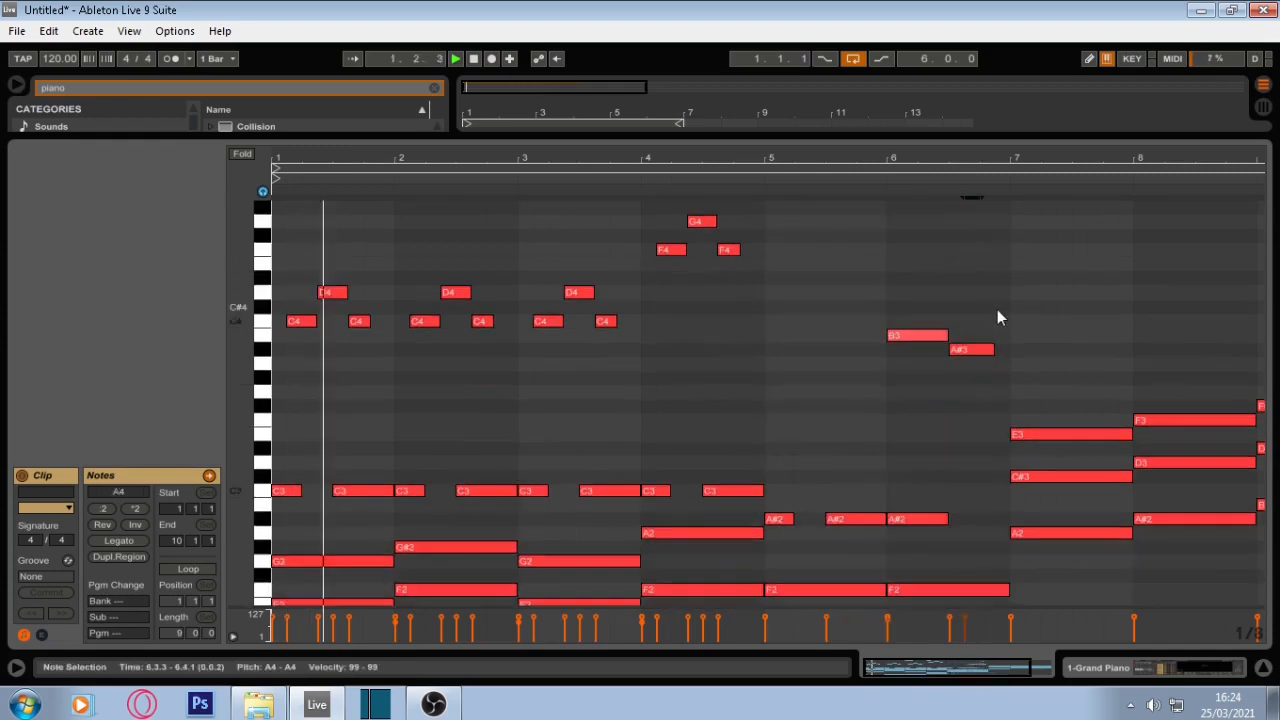
pyautogui.scroll(-3, 1000, 310)
pyautogui.click(1058, 460)
pyautogui.scroll(9, 1040, 367)
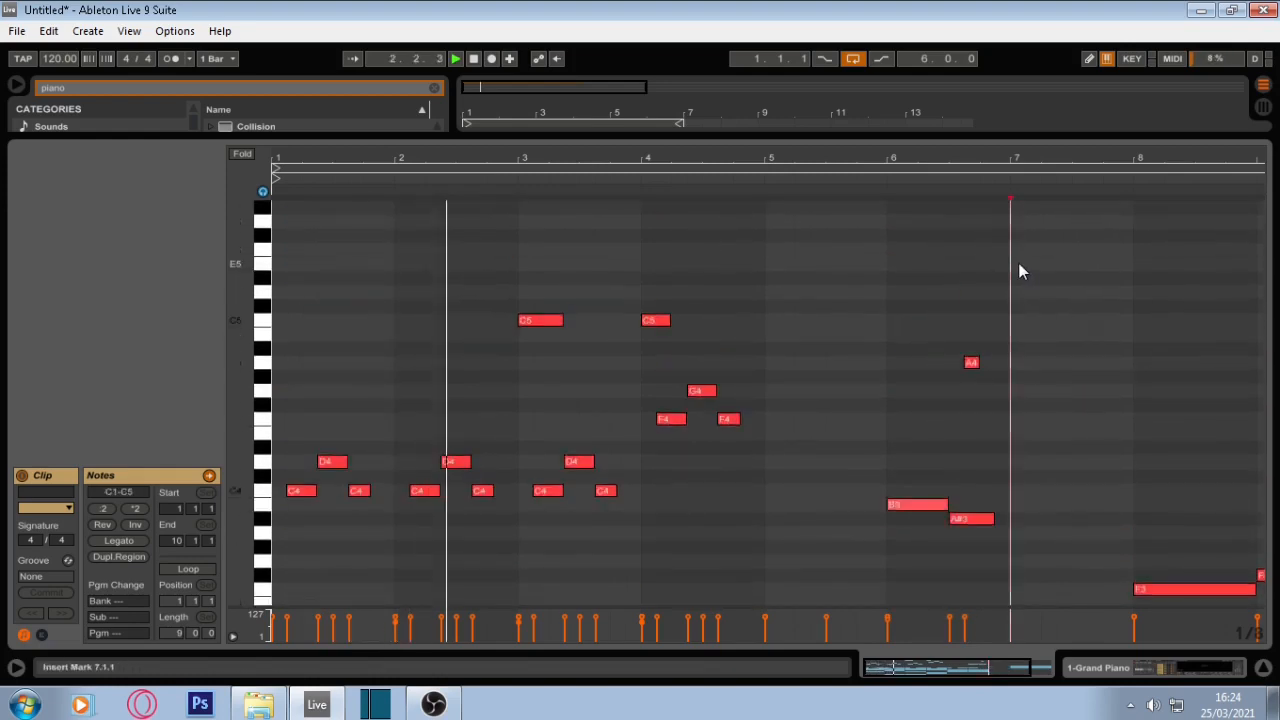
pyautogui.moveTo(1000, 266); pyautogui.dragTo(913, 304)
pyautogui.hotkey('ctrl', 'd')
pyautogui.scroll(4, 1068, 476)
pyautogui.scroll(-2, 1068, 479)
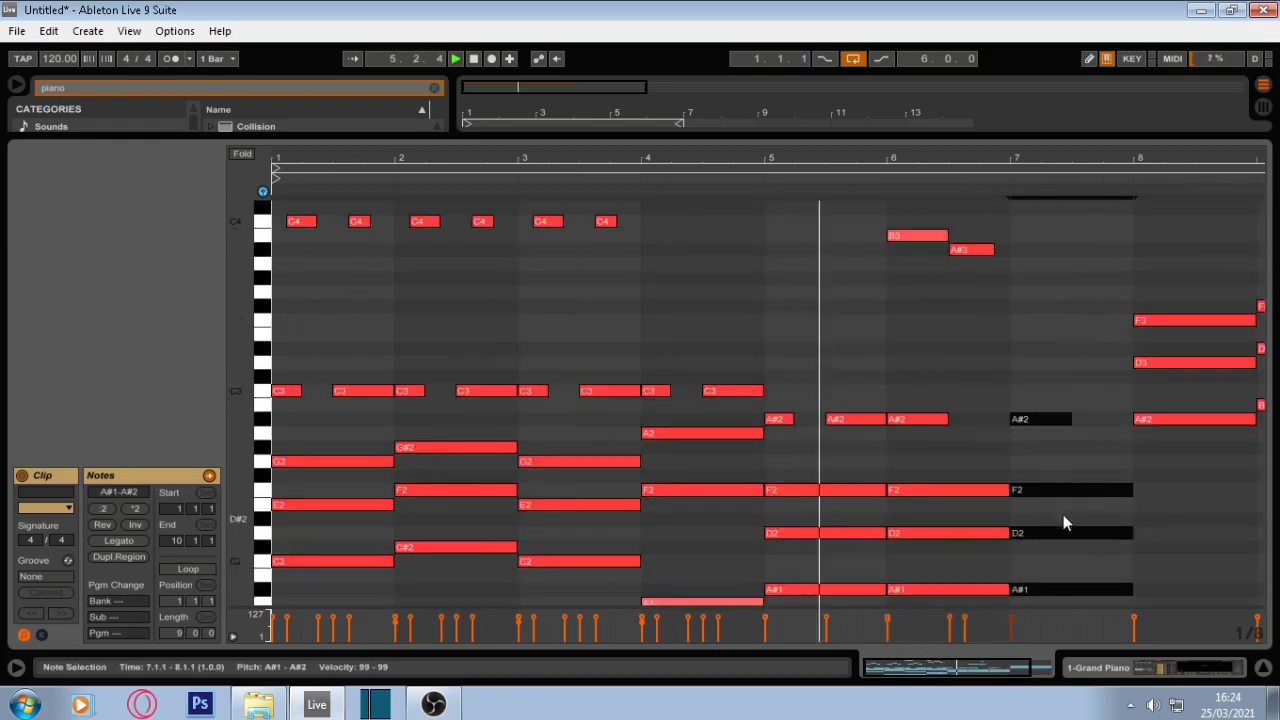
# Step: Raise the D2 note of the bar 7 chord to D#2
pyautogui.click(1049, 558)
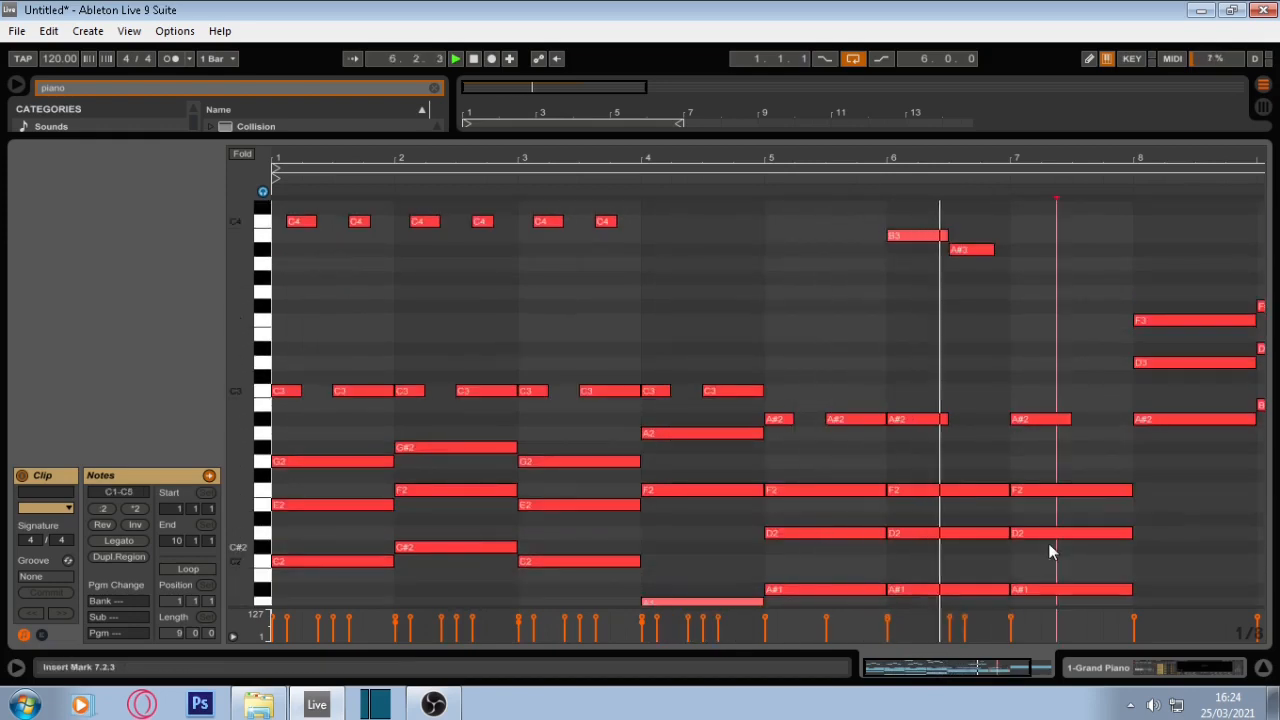
pyautogui.moveTo(1050, 537); pyautogui.dragTo(1050, 525)
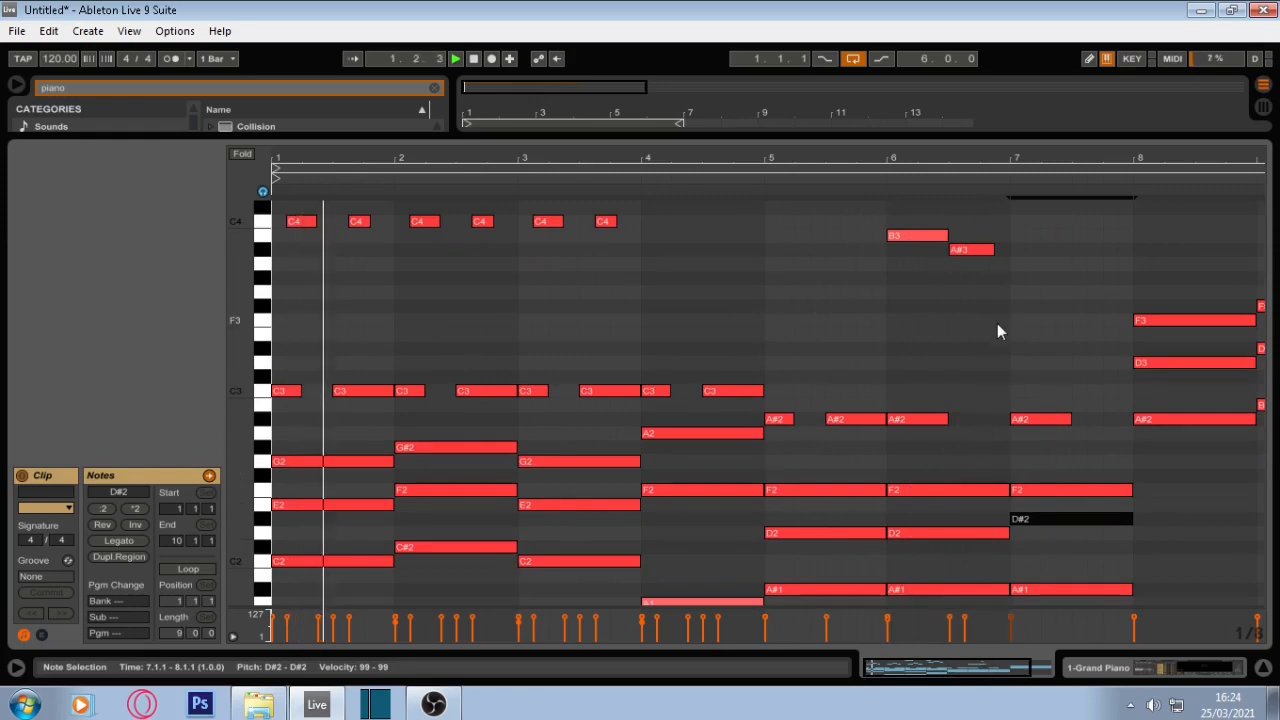
pyautogui.scroll(3, 997, 332)
# Step: Reveal the arrangement tracks above the note editor and extend the loop to eight bars, ending at bar 9
pyautogui.moveTo(737, 138); pyautogui.dragTo(735, 272)
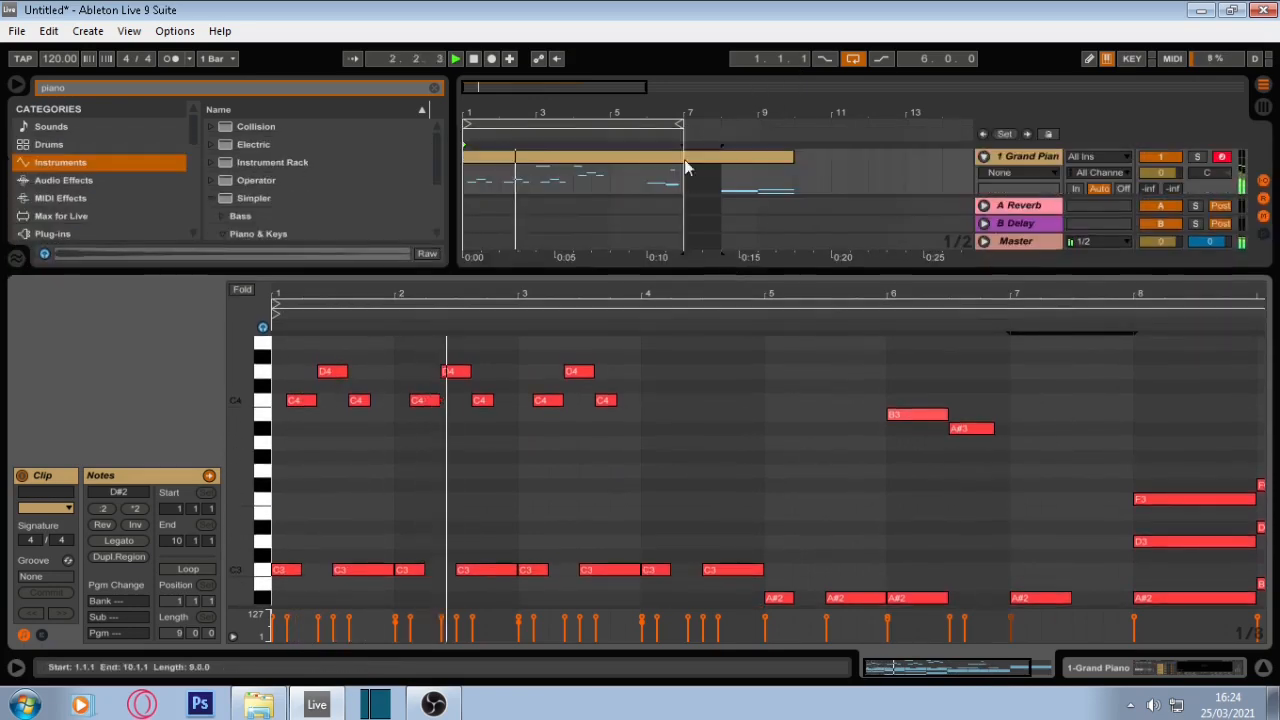
pyautogui.moveTo(680, 125); pyautogui.dragTo(751, 126)
# Step: Transpose the bar 8 chord down thirteen semitones to A1, C#2 and E2
pyautogui.scroll(-8, 1139, 440)
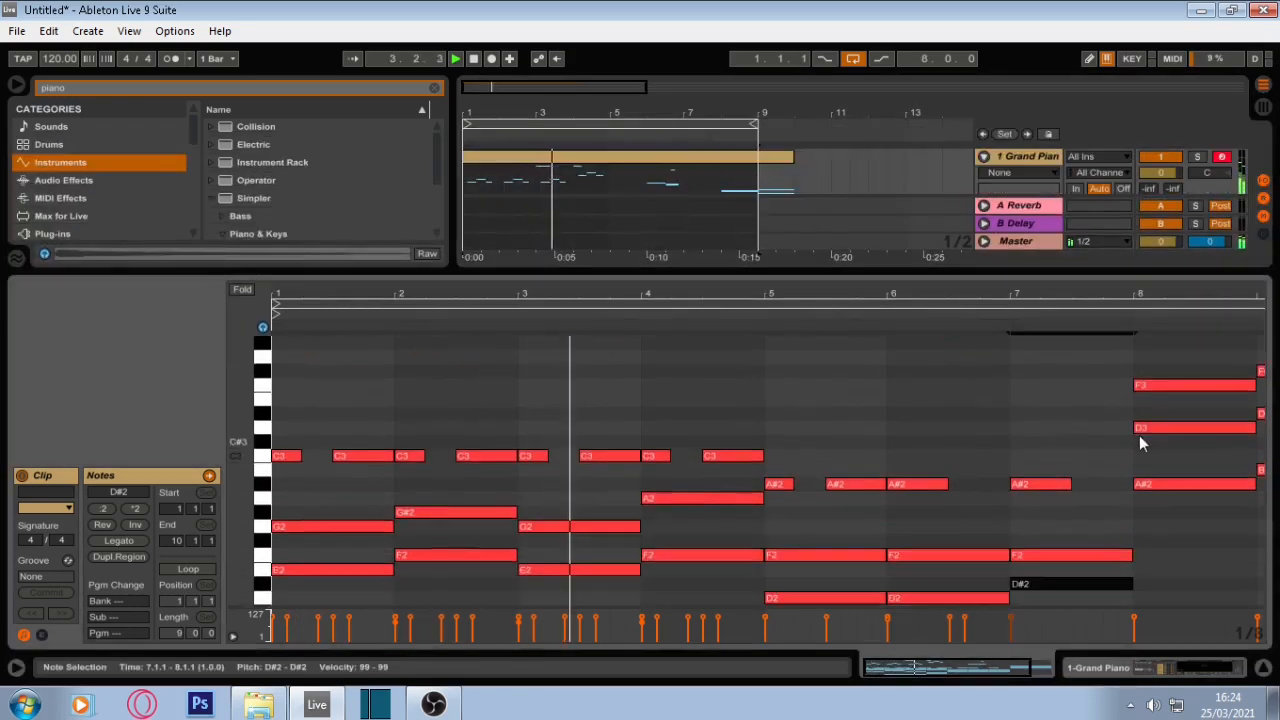
pyautogui.moveTo(1098, 557); pyautogui.dragTo(1067, 375)
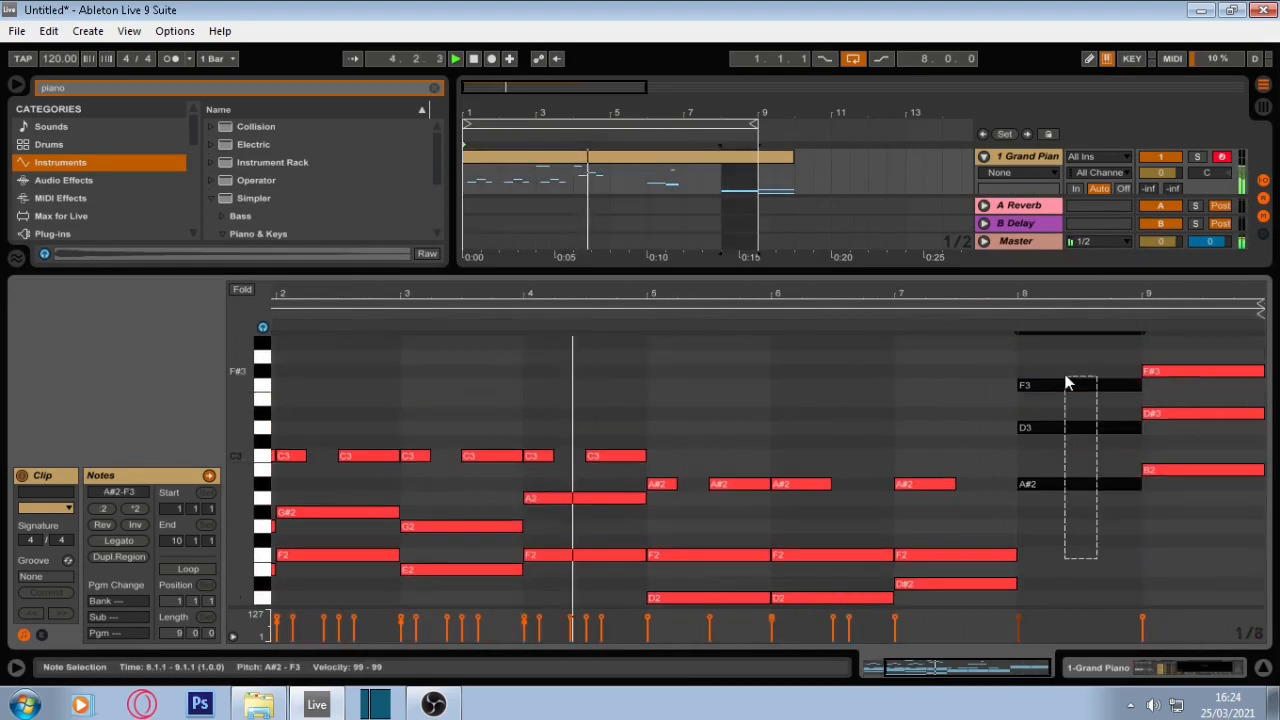
pyautogui.press('Down')
pyautogui.press('Down')
pyautogui.scroll(-5, 1110, 510)
pyautogui.press('Down')
pyautogui.press('Down')
pyautogui.press('Down')
pyautogui.press('Down')
pyautogui.press('Down')
pyautogui.press('Down')
pyautogui.press('Down')
pyautogui.press('Down')
pyautogui.press('Down')
pyautogui.press('Down')
pyautogui.press('Down')
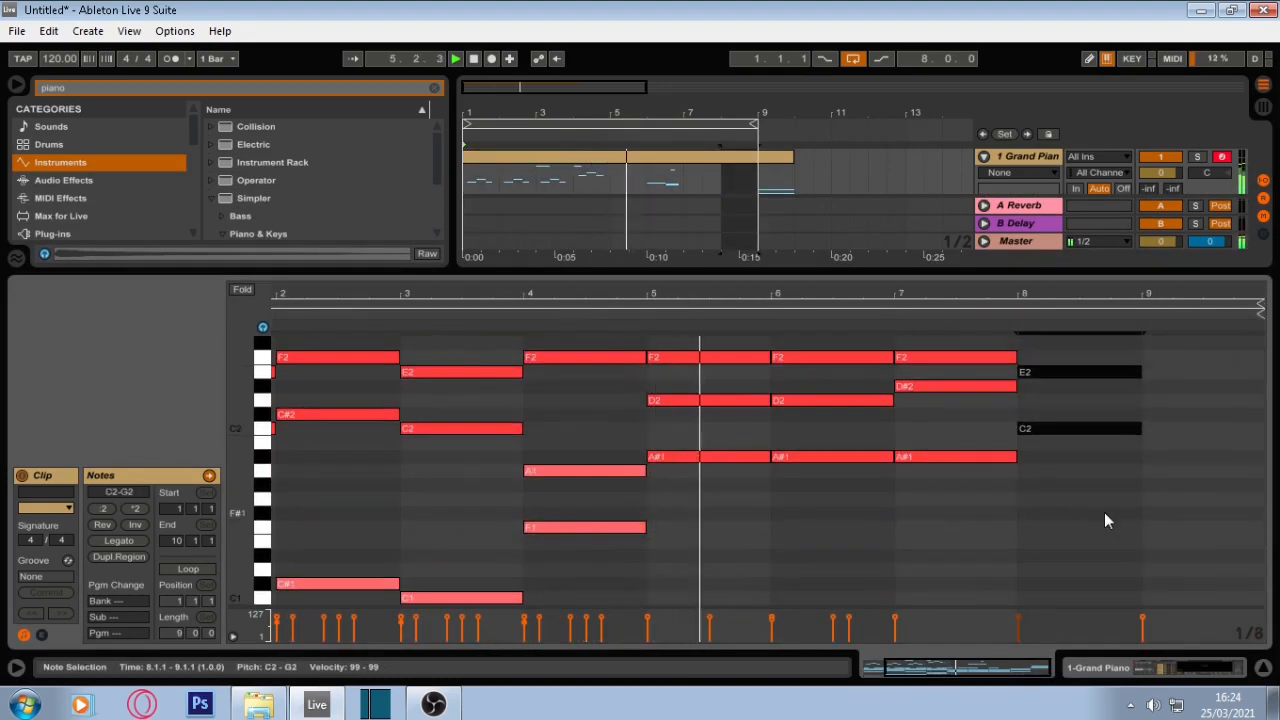
# Step: Add a second A#2 note in bar 7, running from 7.3.1 to 8.1.1
pyautogui.scroll(4, 1104, 512)
pyautogui.scroll(4, 1104, 515)
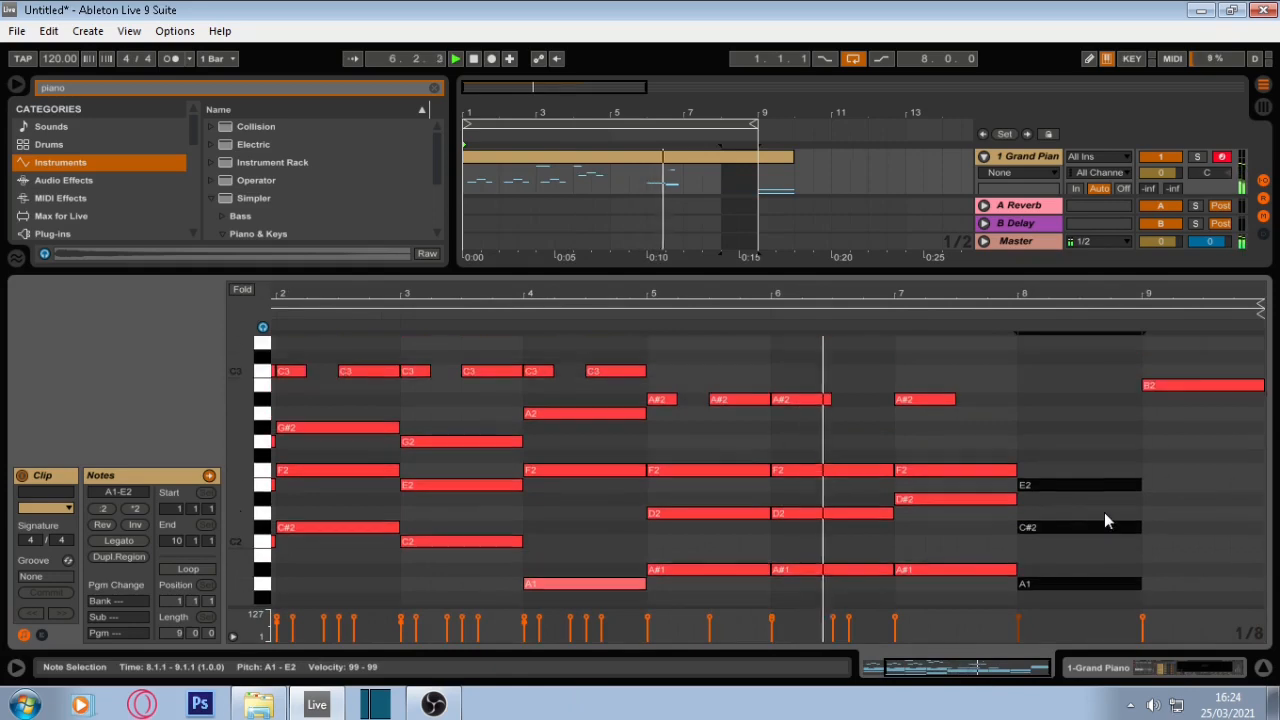
pyautogui.scroll(4, 1104, 512)
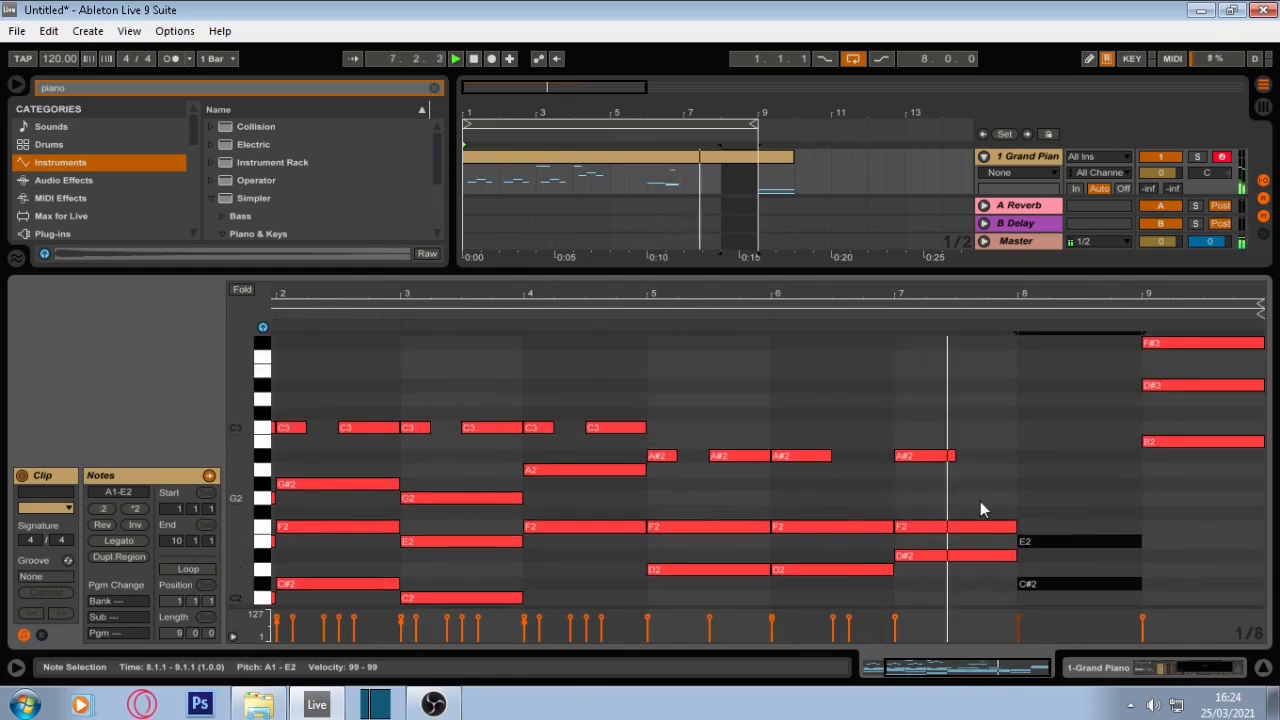
pyautogui.scroll(8, 990, 520)
pyautogui.scroll(-6, 995, 524)
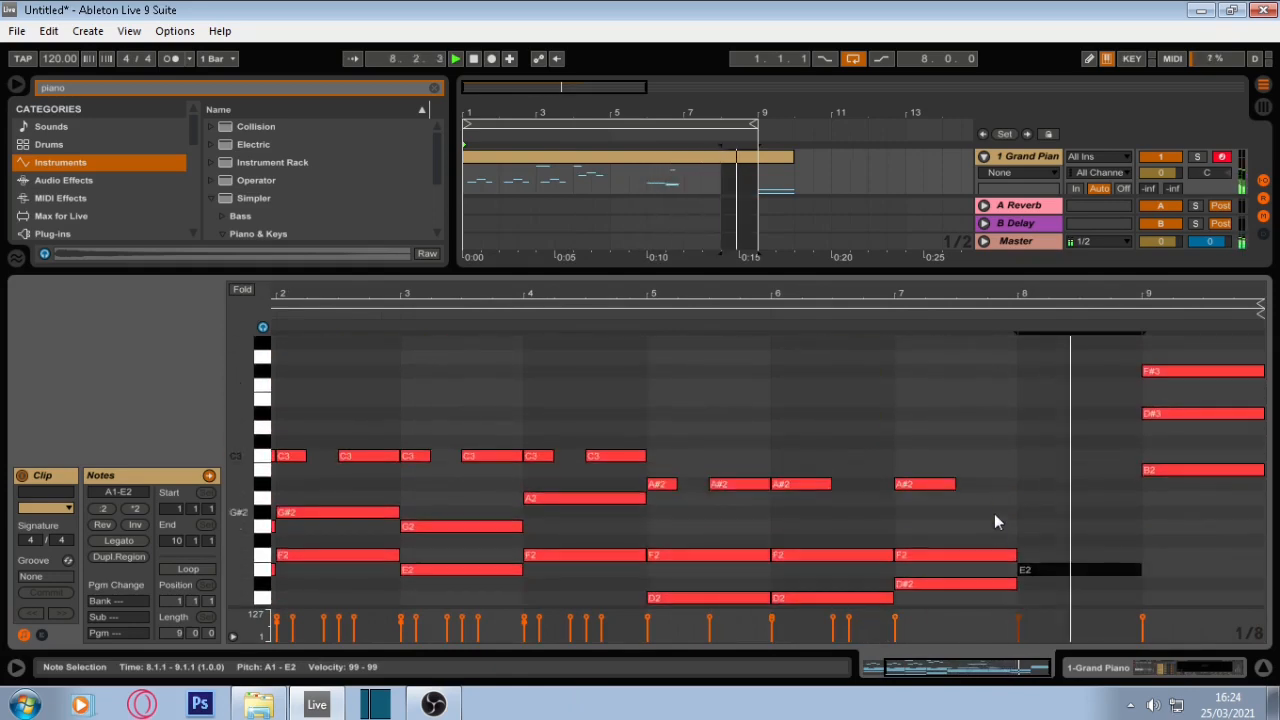
pyautogui.scroll(-2, 750, 466)
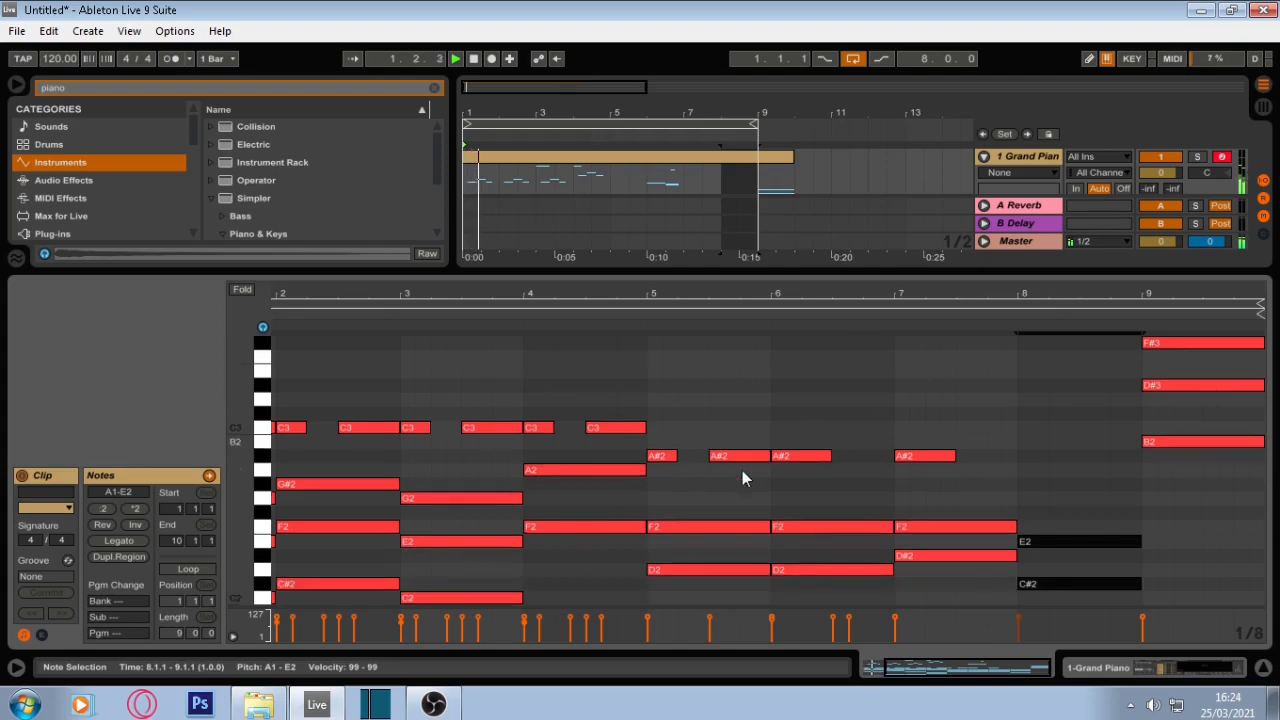
pyautogui.doubleClick(962, 457)
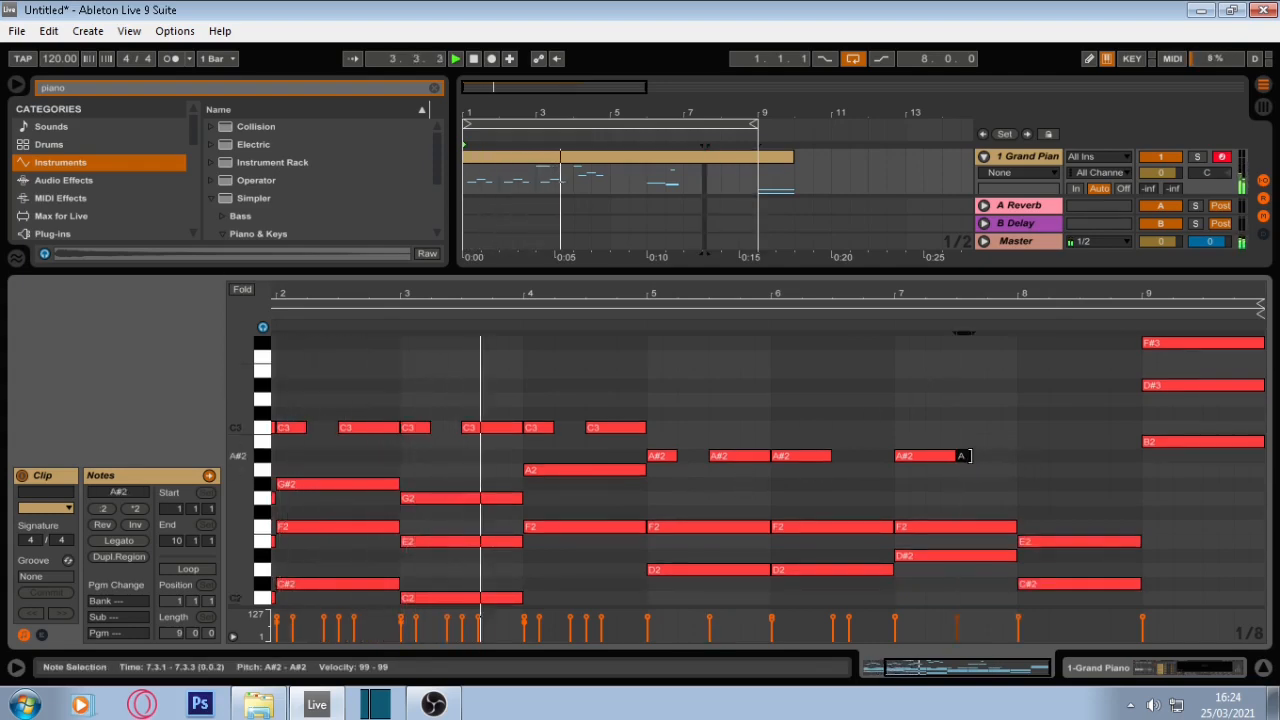
pyautogui.moveTo(966, 456); pyautogui.dragTo(1012, 454)
# Step: Add a B3 melody note in bar 7 and place it from 7.3.1 to 7.4.3
pyautogui.scroll(5, 1012, 454)
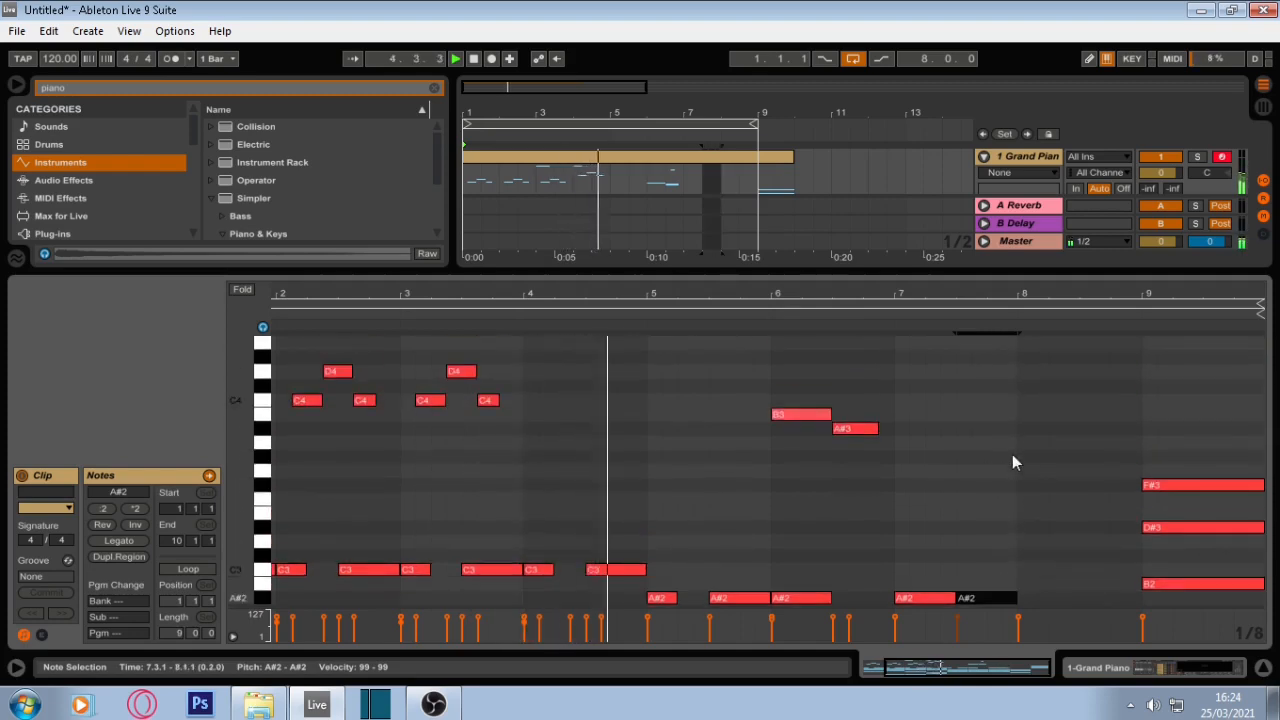
pyautogui.scroll(3, 1013, 460)
pyautogui.moveTo(523, 514); pyautogui.dragTo(297, 434)
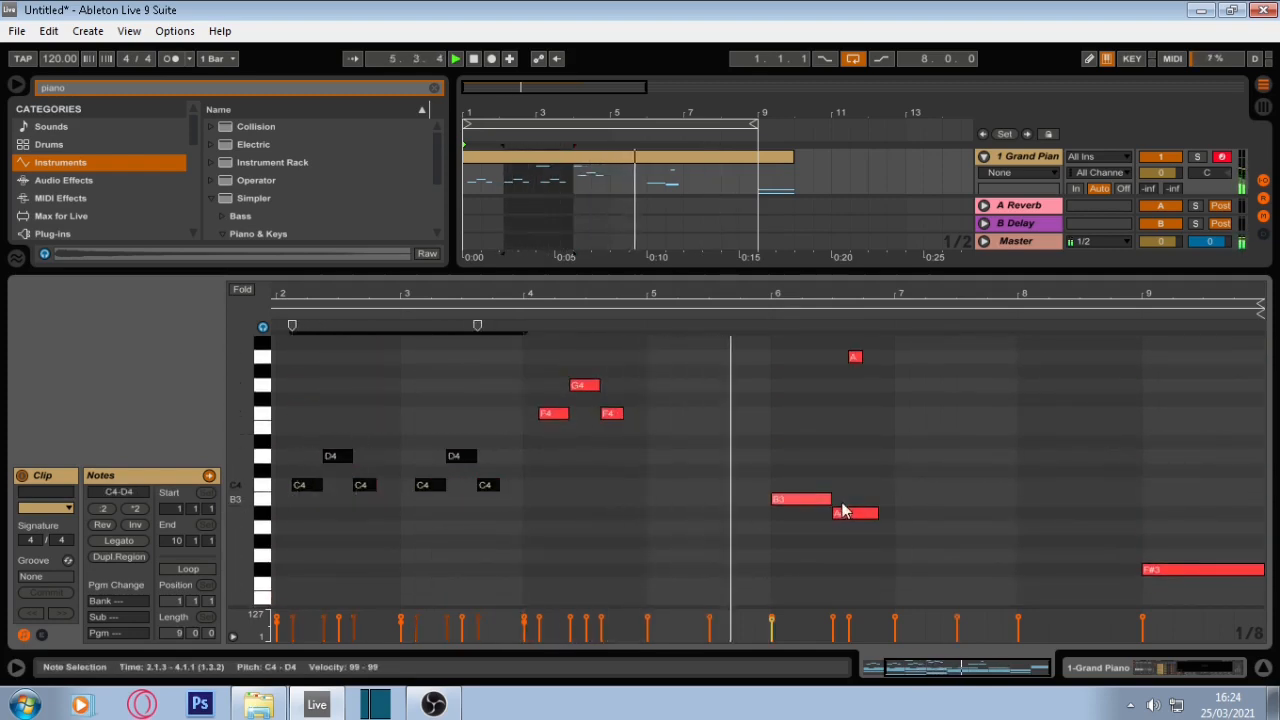
pyautogui.scroll(-7, 842, 502)
pyautogui.scroll(2, 842, 502)
pyautogui.scroll(3, 897, 378)
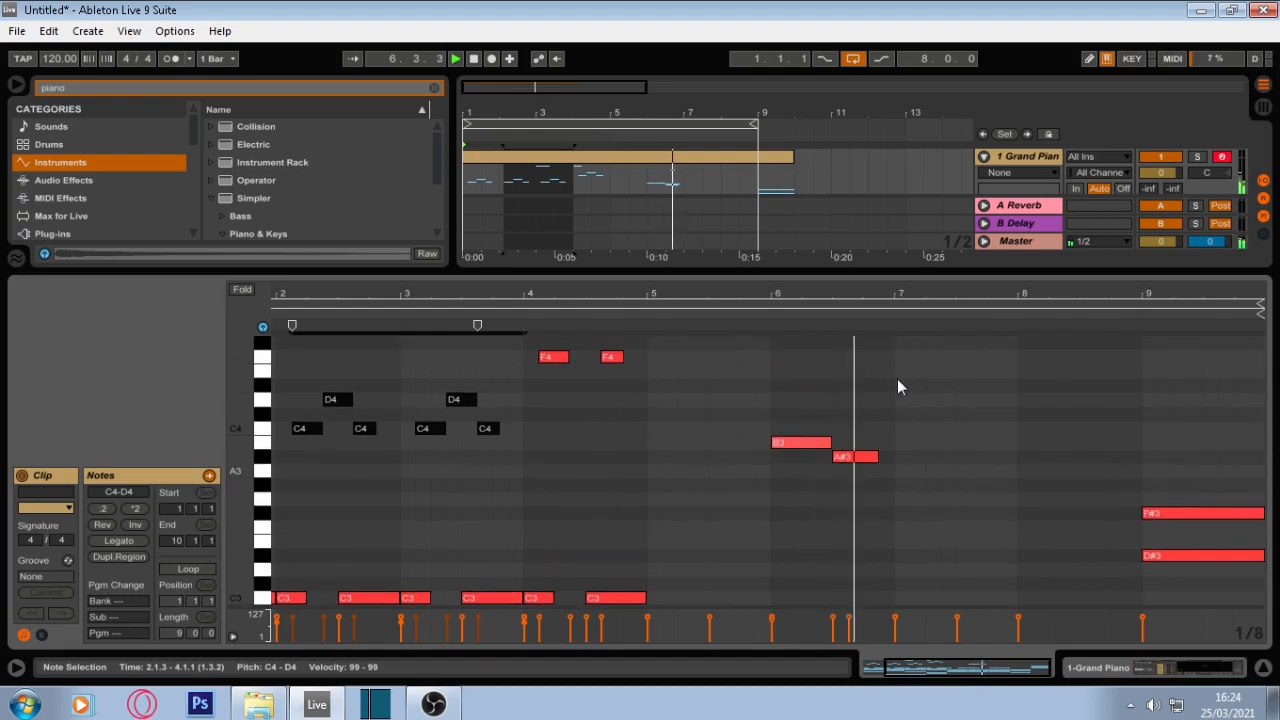
pyautogui.doubleClick(995, 443)
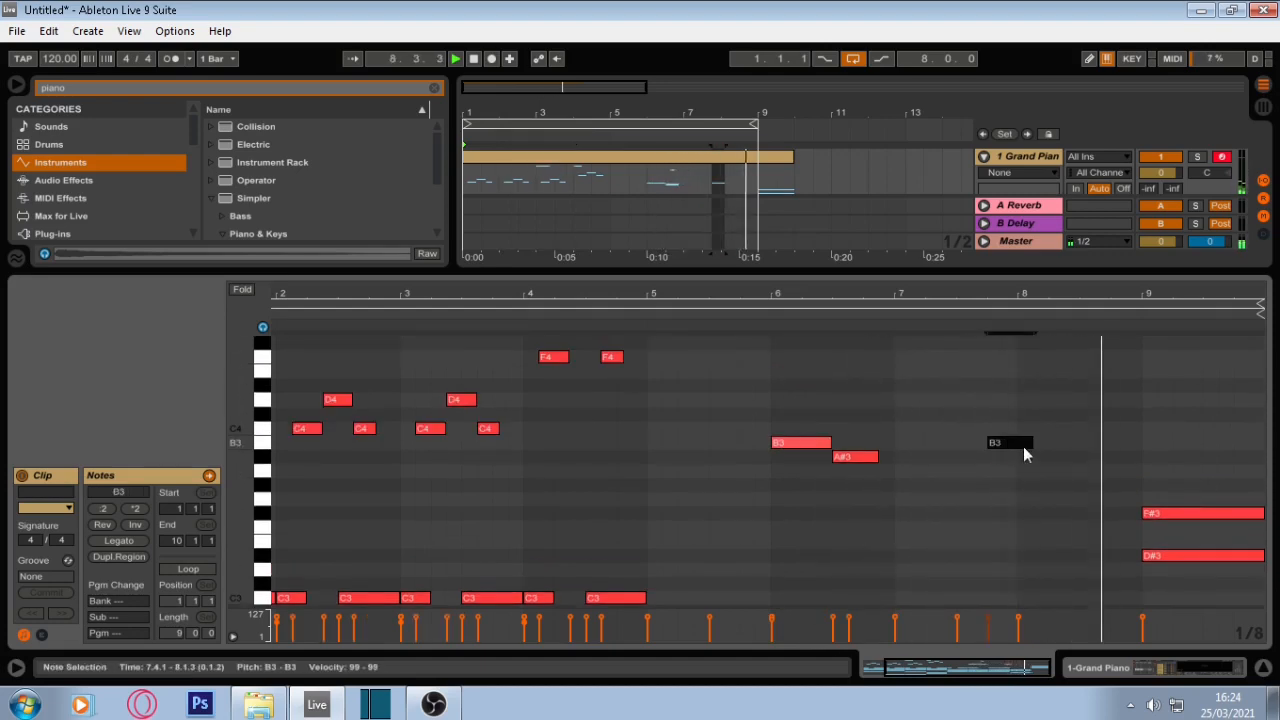
pyautogui.moveTo(1023, 448); pyautogui.dragTo(975, 445)
# Step: Lower the bar 7 B3 note to A#3 and make it one beat long, from 7.2.1 to 7.3.1
pyautogui.scroll(-7, 976, 450)
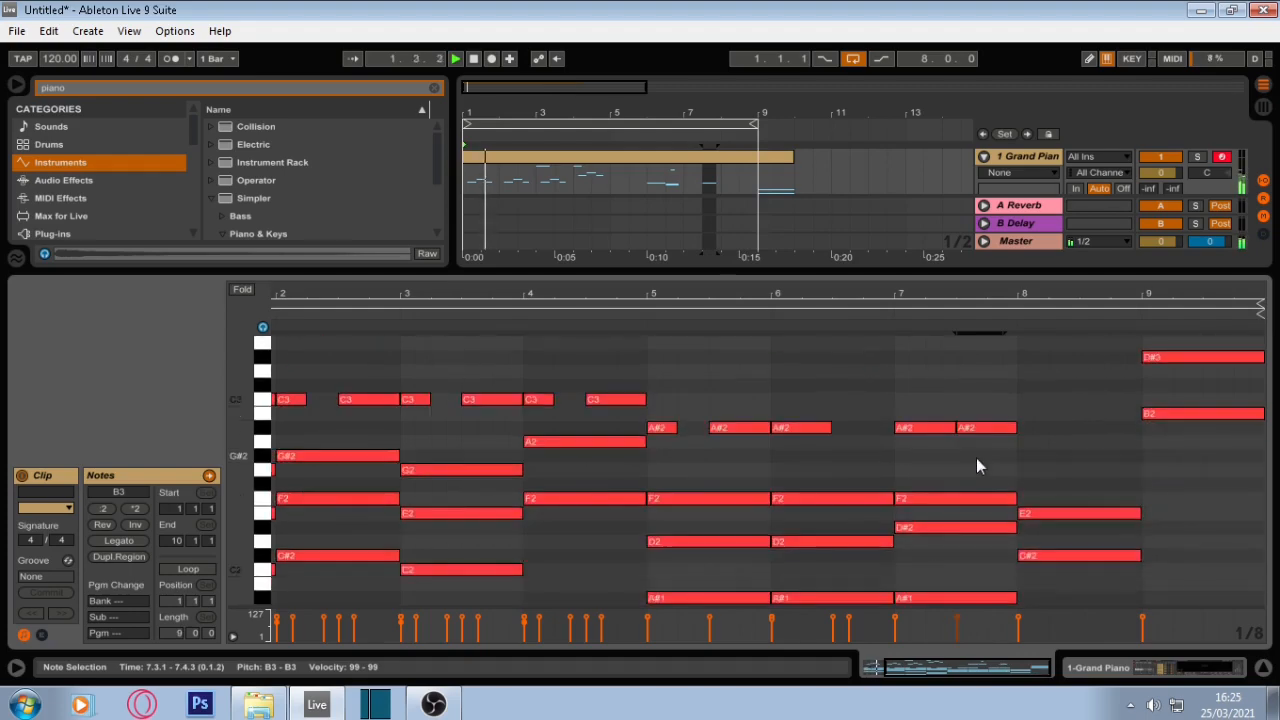
pyautogui.scroll(4, 976, 458)
pyautogui.scroll(3, 974, 467)
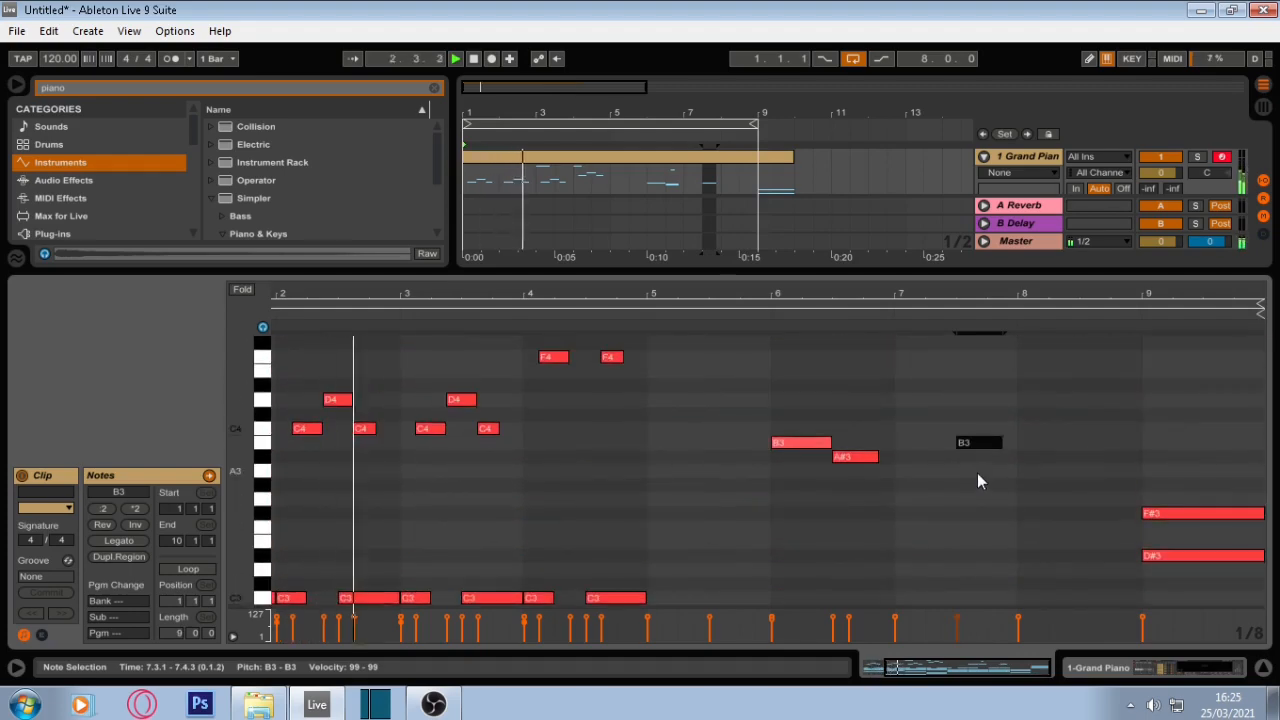
pyautogui.press('Down')
pyautogui.moveTo(1003, 457); pyautogui.dragTo(947, 458)
# Step: Continue the bar 7 melody with A4 at 7.3.1, A#3 at 7.3.3 and a one-beat A4 at 7.4.1
pyautogui.scroll(2, 959, 457)
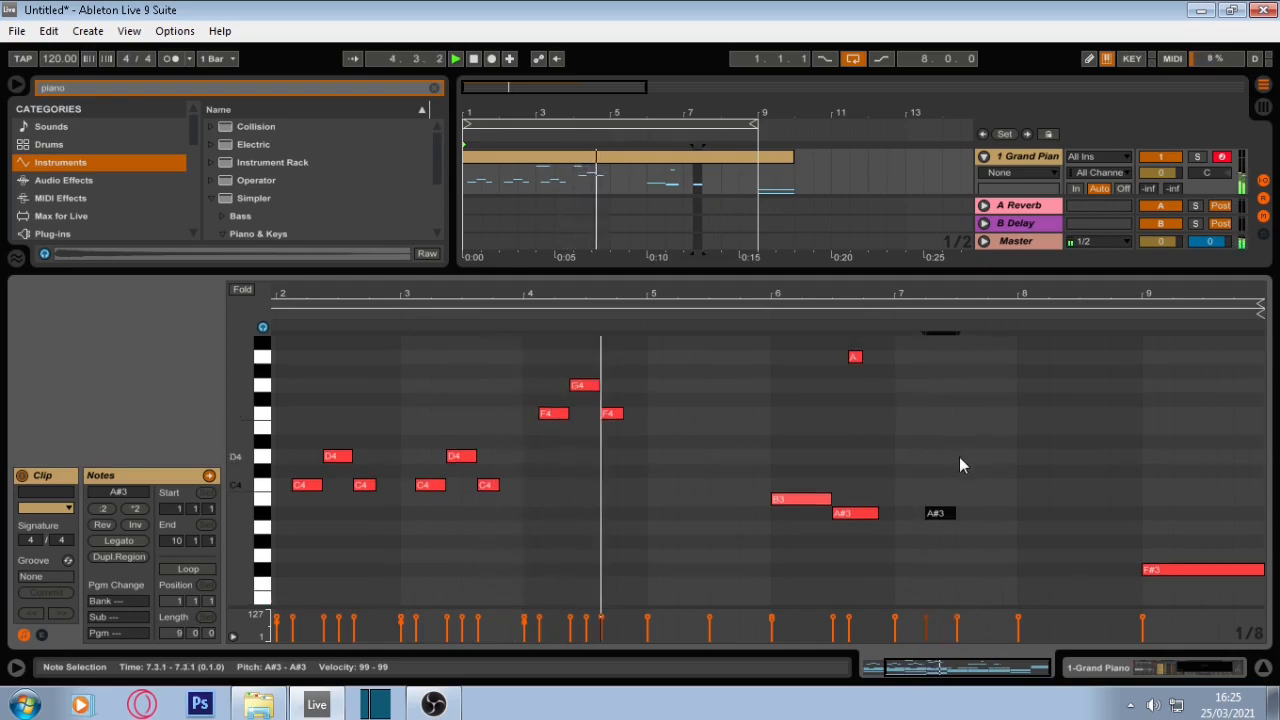
pyautogui.scroll(1, 965, 410)
pyautogui.doubleClick(961, 383)
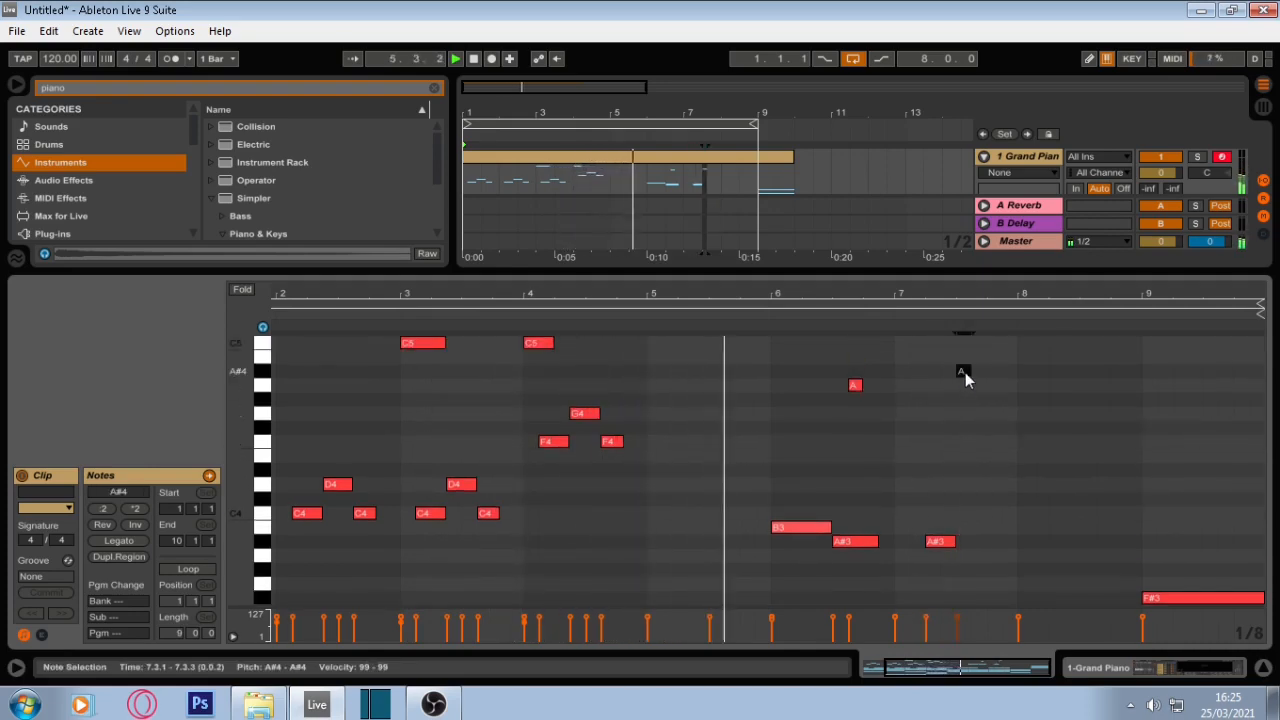
pyautogui.doubleClick(980, 543)
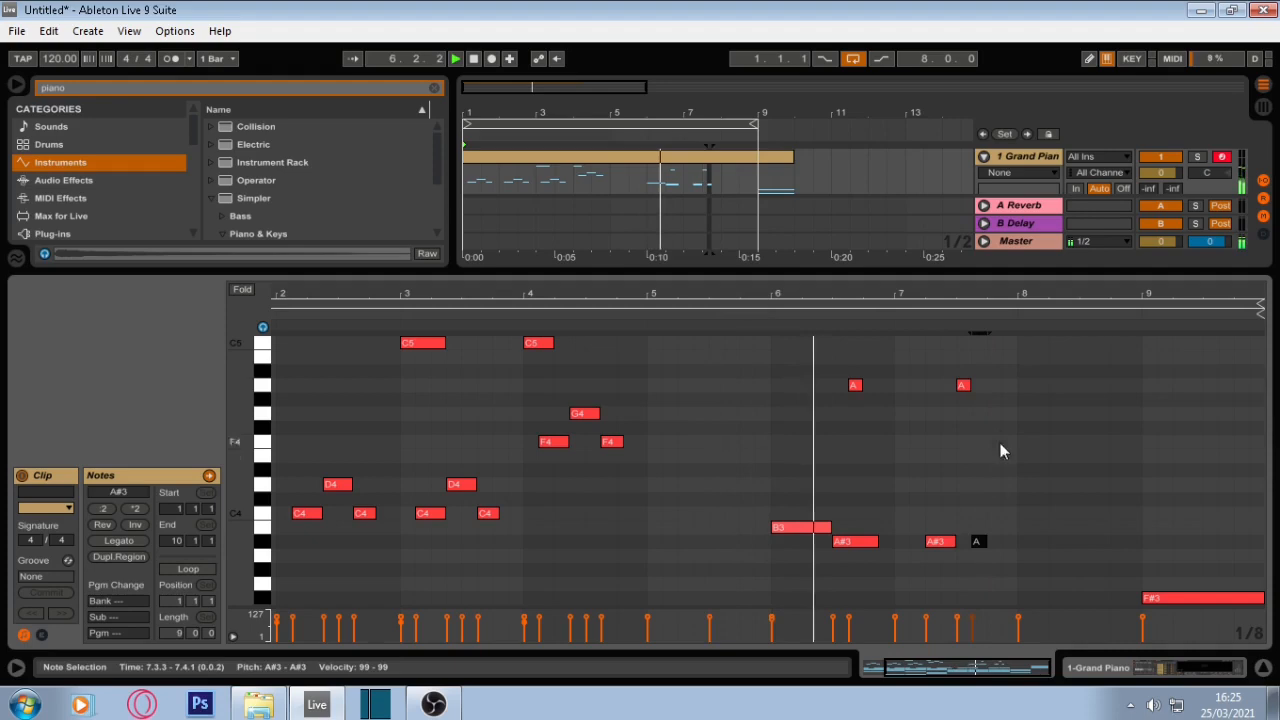
pyautogui.doubleClick(996, 386)
pyautogui.moveTo(996, 386); pyautogui.dragTo(1021, 386)
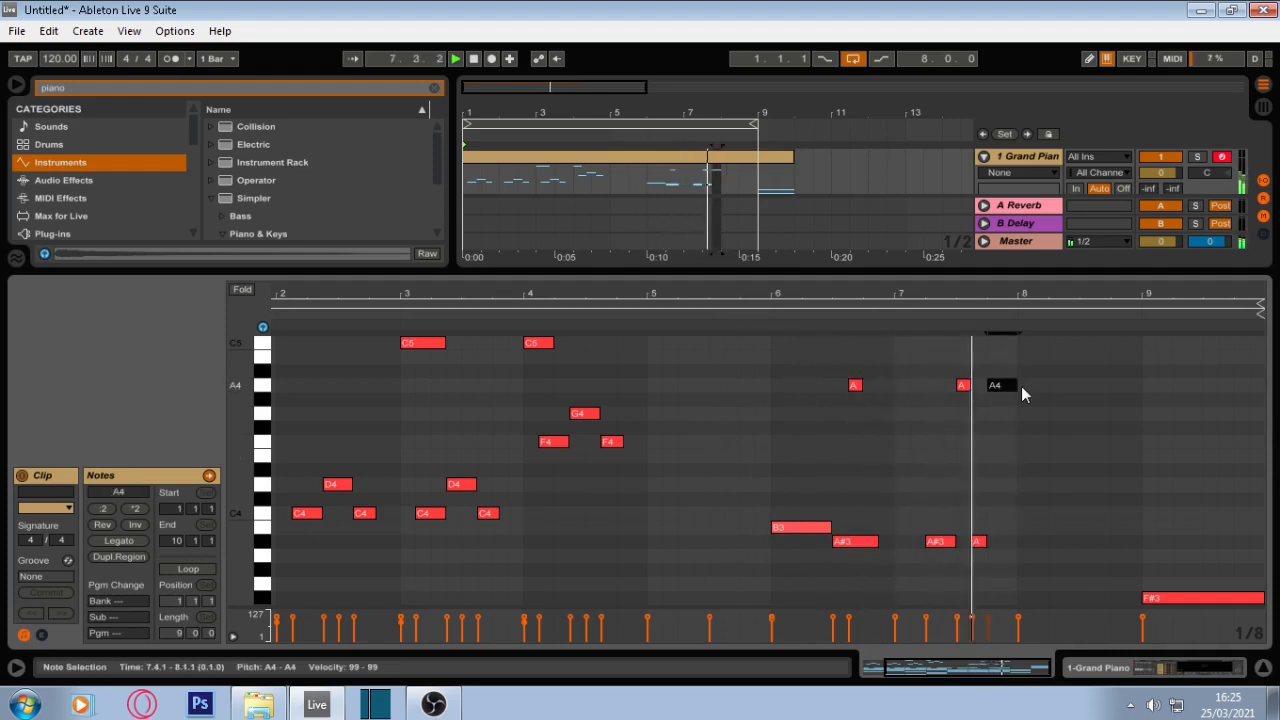
# Step: Add a one-beat A4 melody note in bar 8, from 8.2.1 to 8.3.1
pyautogui.scroll(-8, 1010, 420)
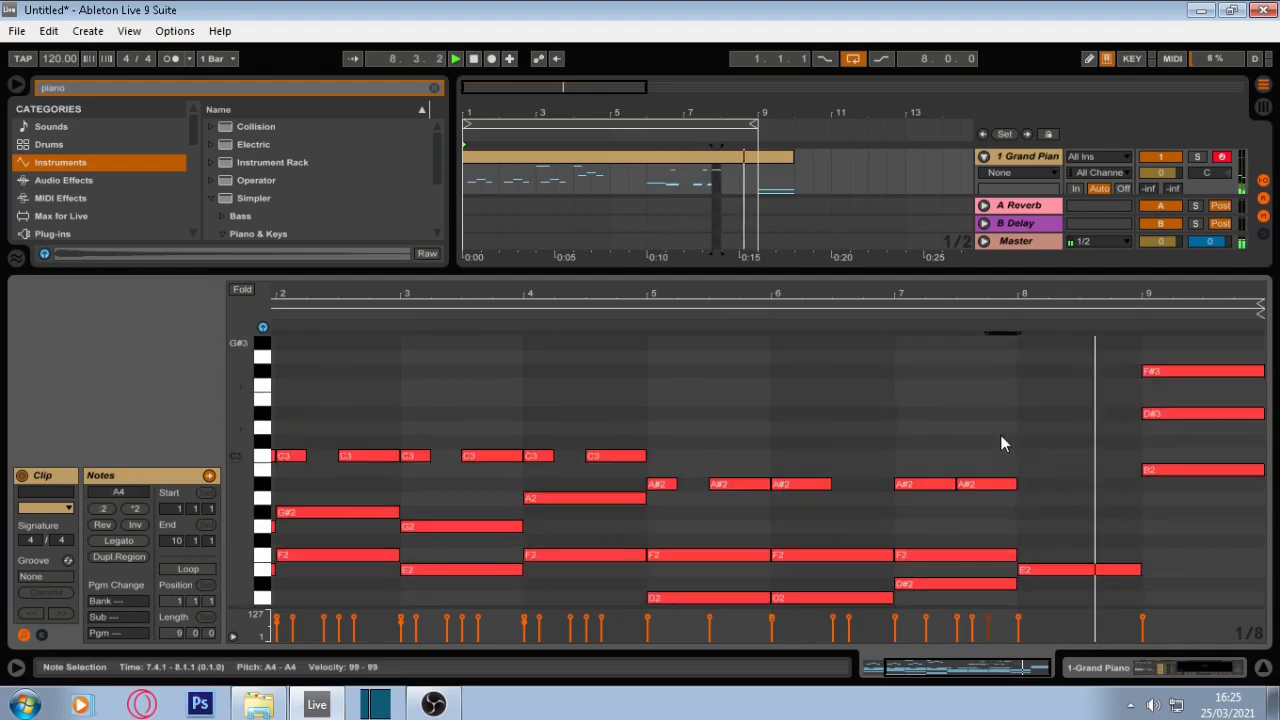
pyautogui.scroll(3, 999, 440)
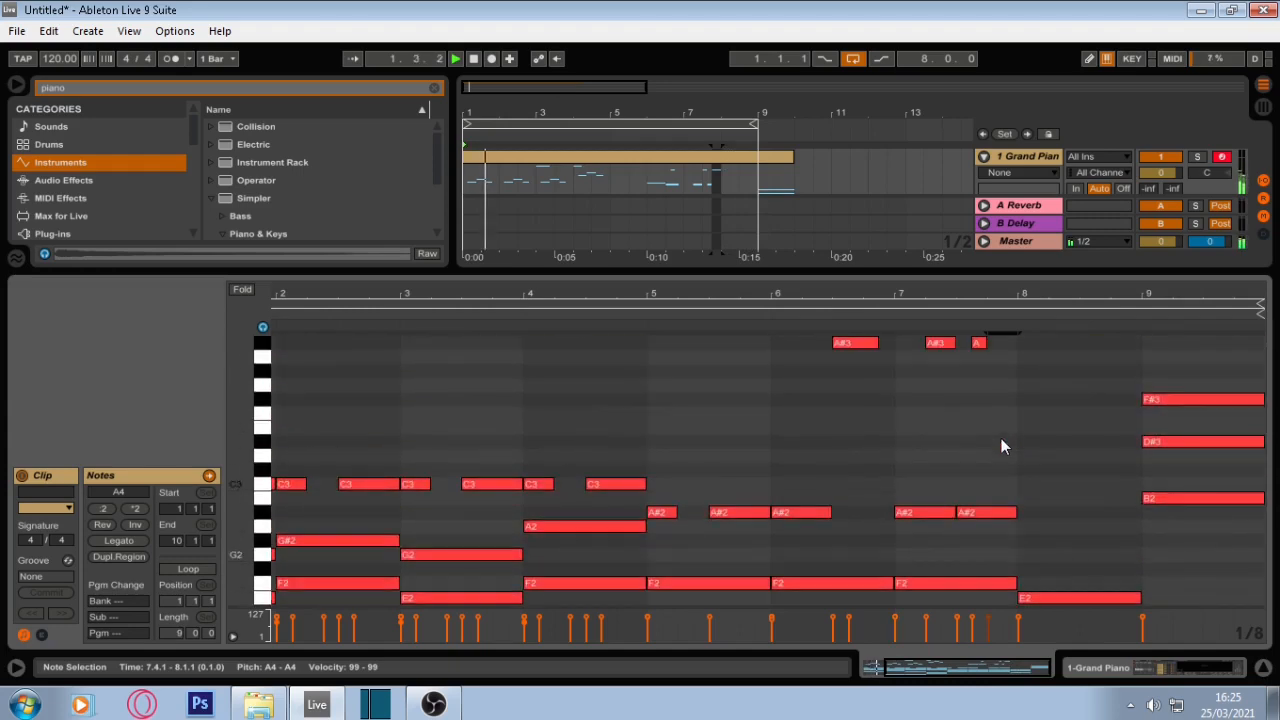
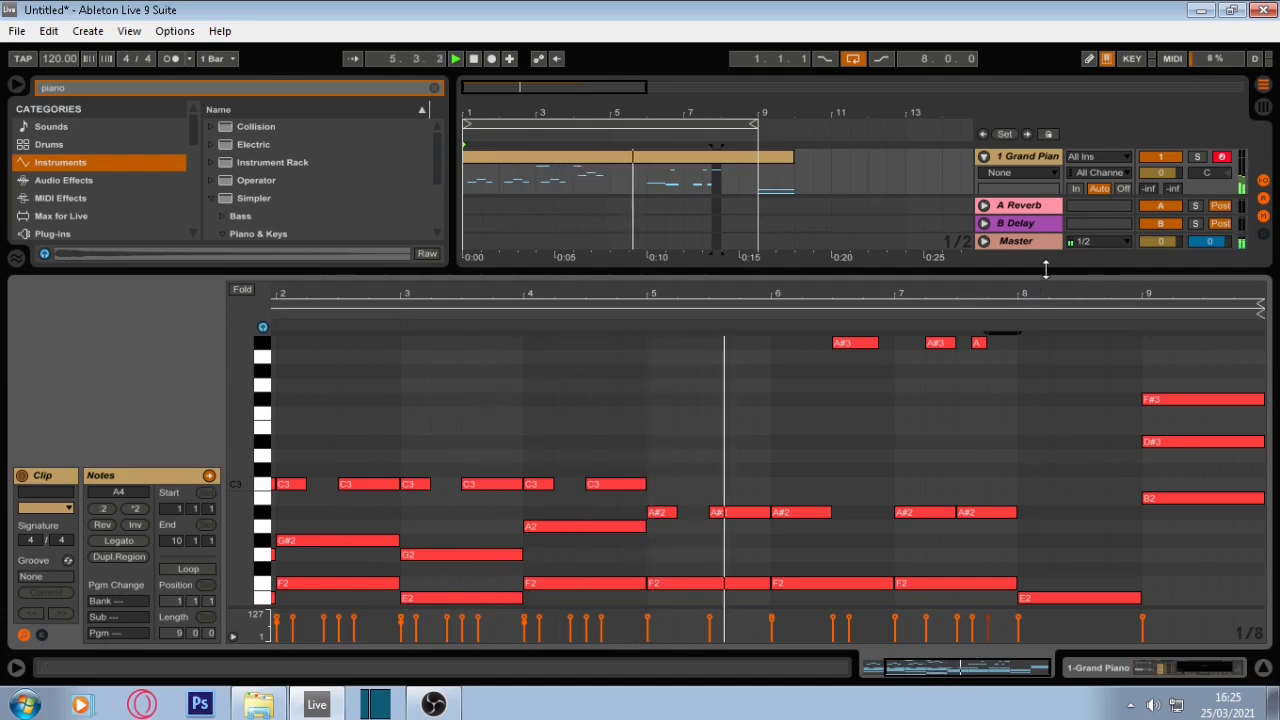
pyautogui.scroll(3, 1005, 415)
pyautogui.scroll(-2, 948, 455)
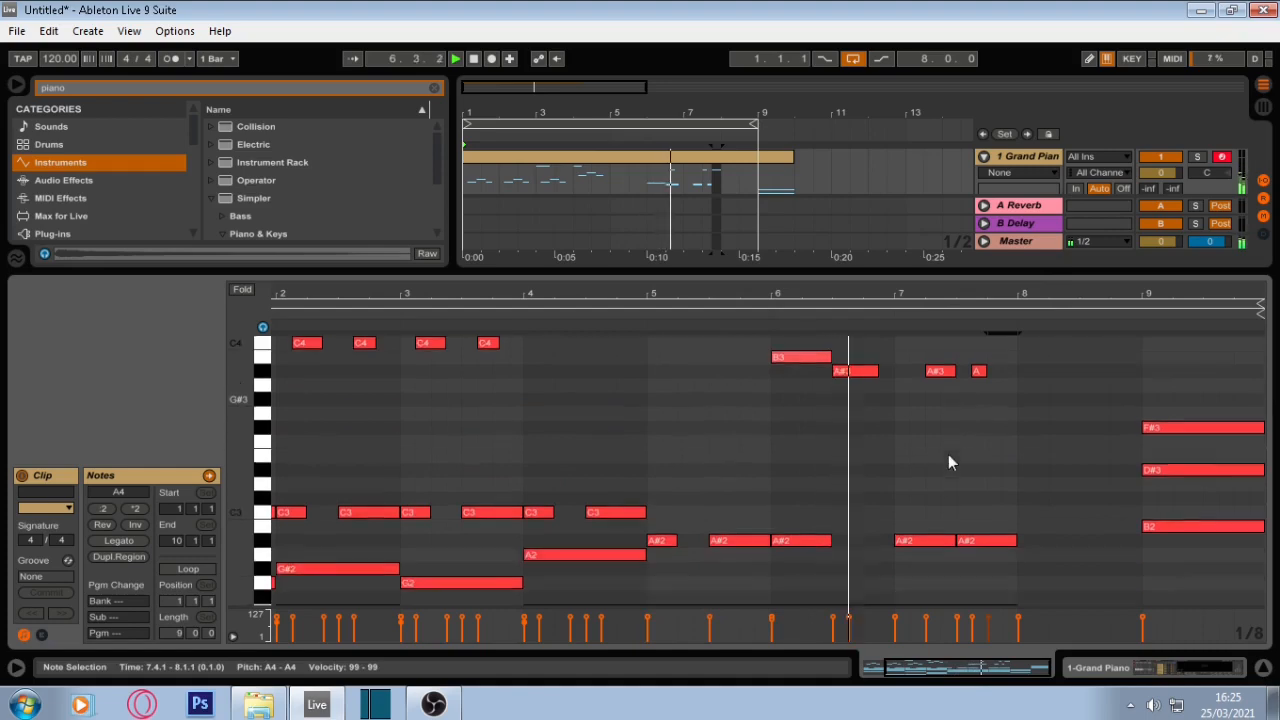
pyautogui.scroll(4, 948, 462)
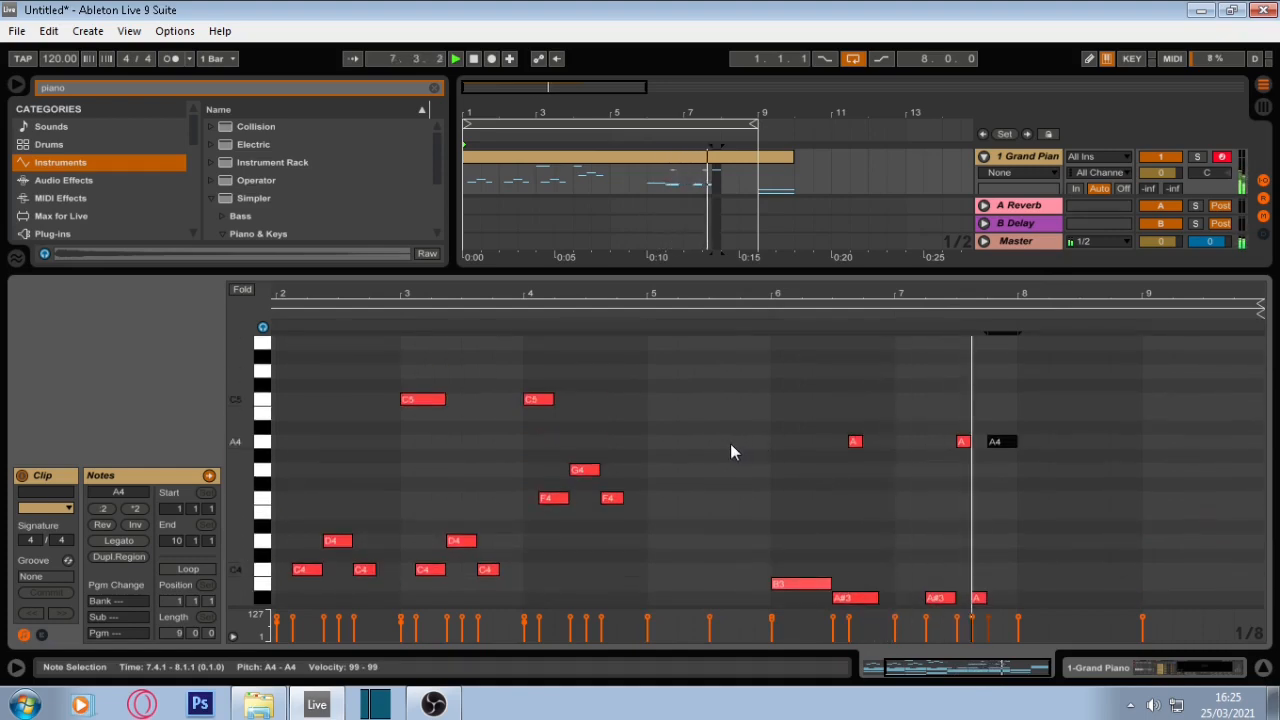
pyautogui.doubleClick(1053, 441)
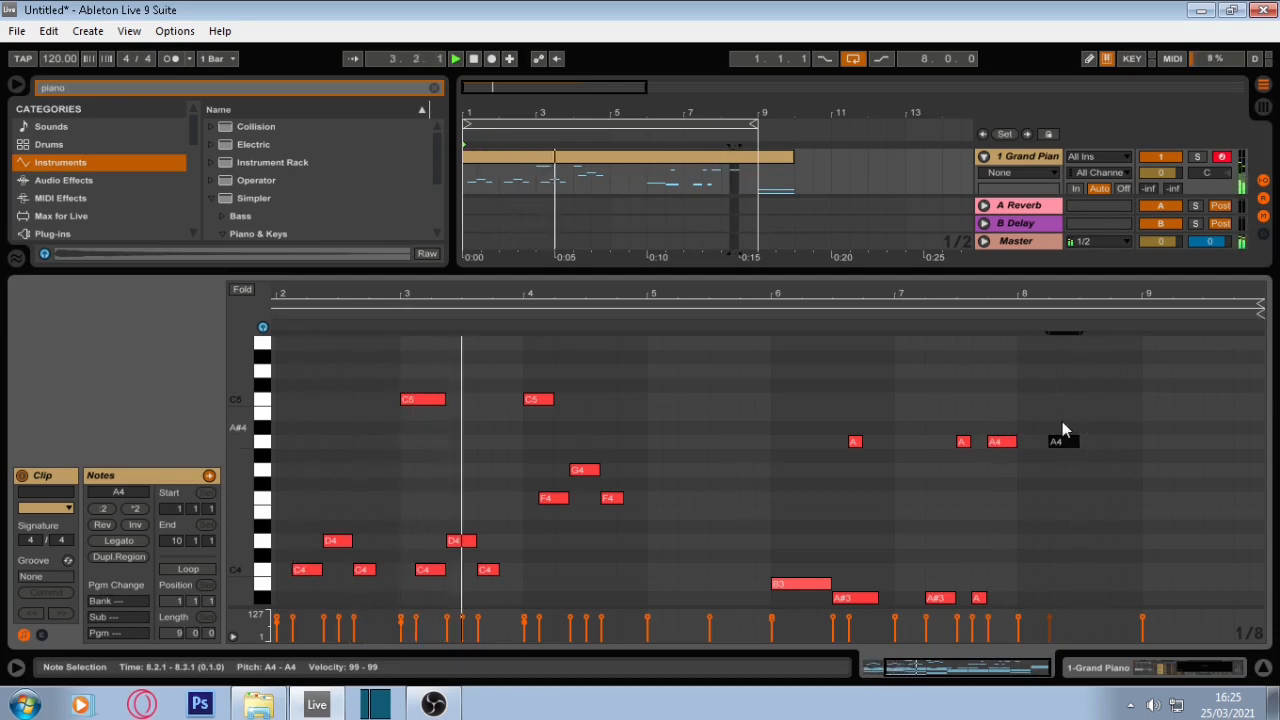
# Step: Rework the bar 8 melody into a half-beat A#4 at 8.2.1, C5 at 8.2.3 and A#4 from 8.3.3 to 9.1.1
pyautogui.click(1057, 413)
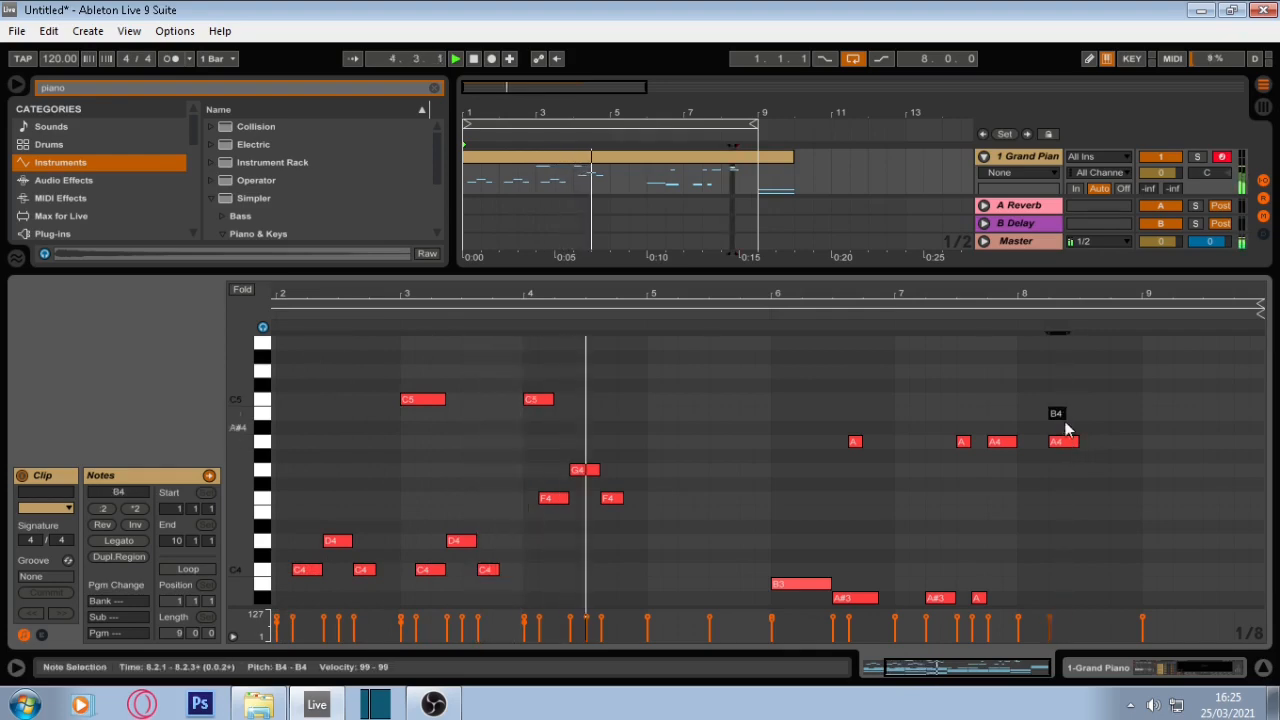
pyautogui.click(1057, 442)
pyautogui.moveTo(1057, 442); pyautogui.dragTo(1080, 407)
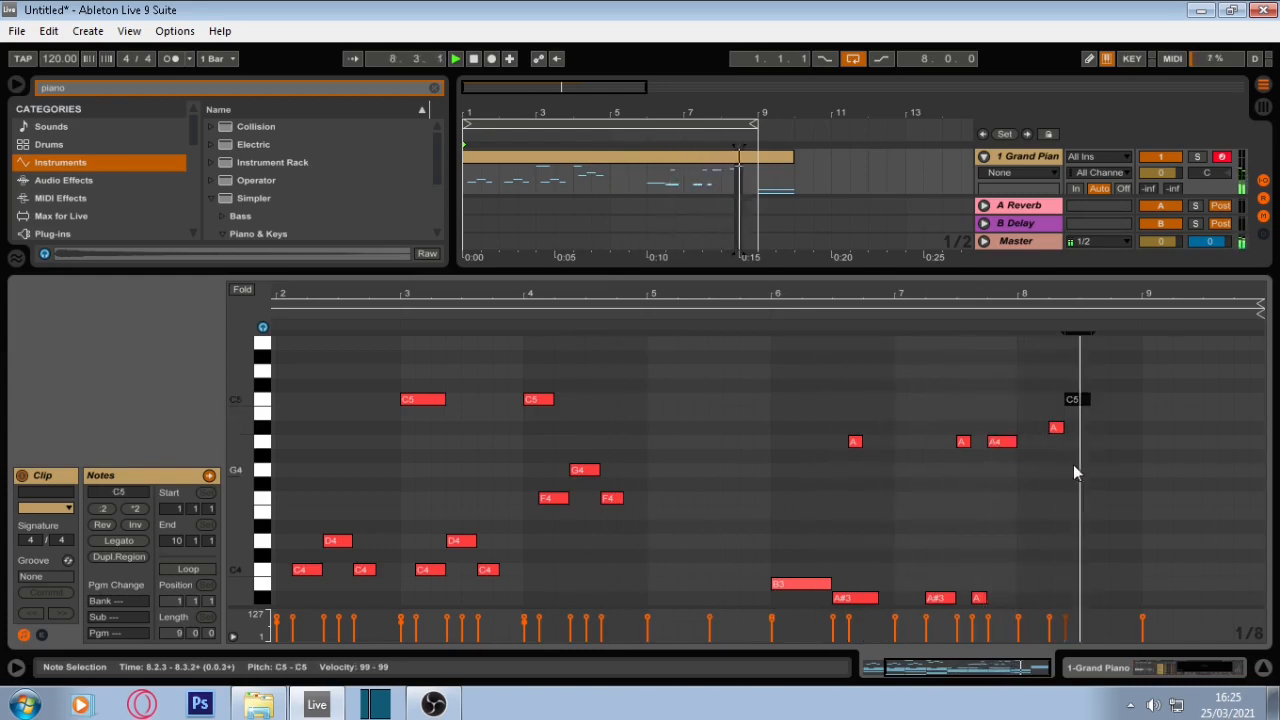
pyautogui.doubleClick(1101, 414)
pyautogui.moveTo(1110, 411)
pyautogui.mouseDown()
pyautogui.moveTo(1141, 414)
pyautogui.moveTo(1116, 428)
pyautogui.mouseUp()
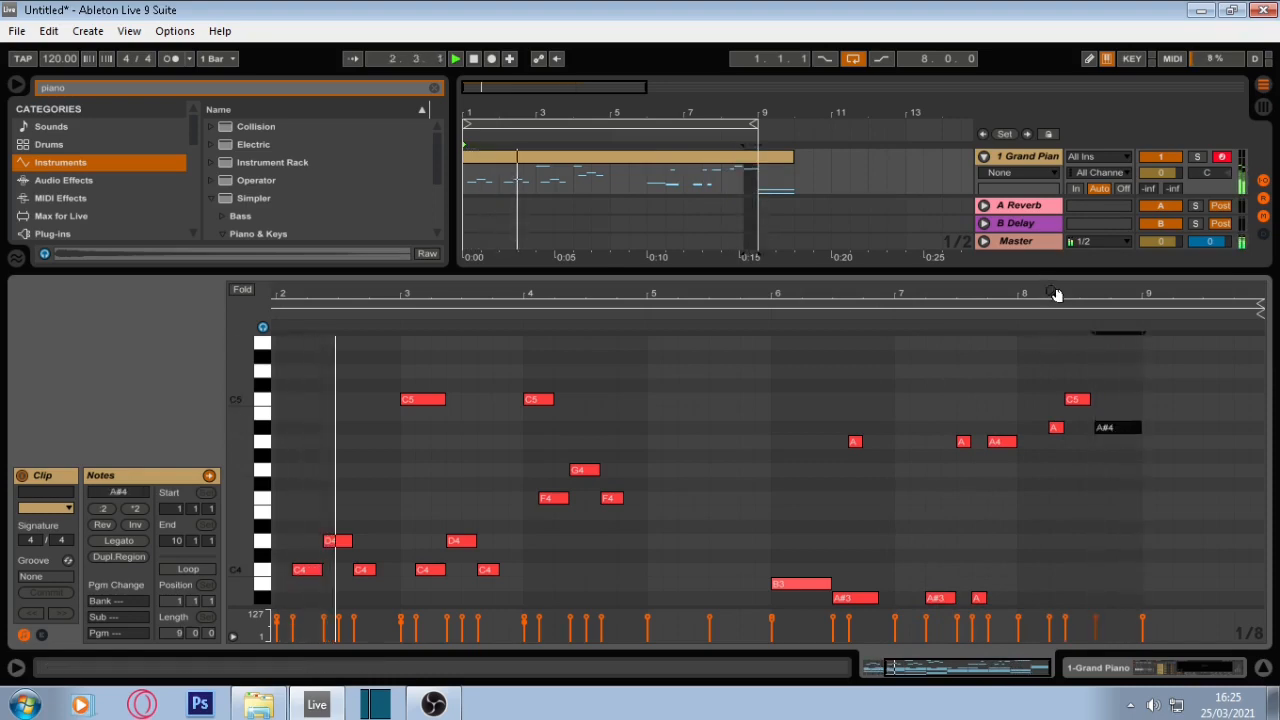
# Step: Copy the C4–D4 phrase of bars 2 and 3 to 8.1.1 and lower the copy to A#3–C4
pyautogui.moveTo(1055, 271); pyautogui.dragTo(1055, 237)
pyautogui.scroll(-2, 993, 398)
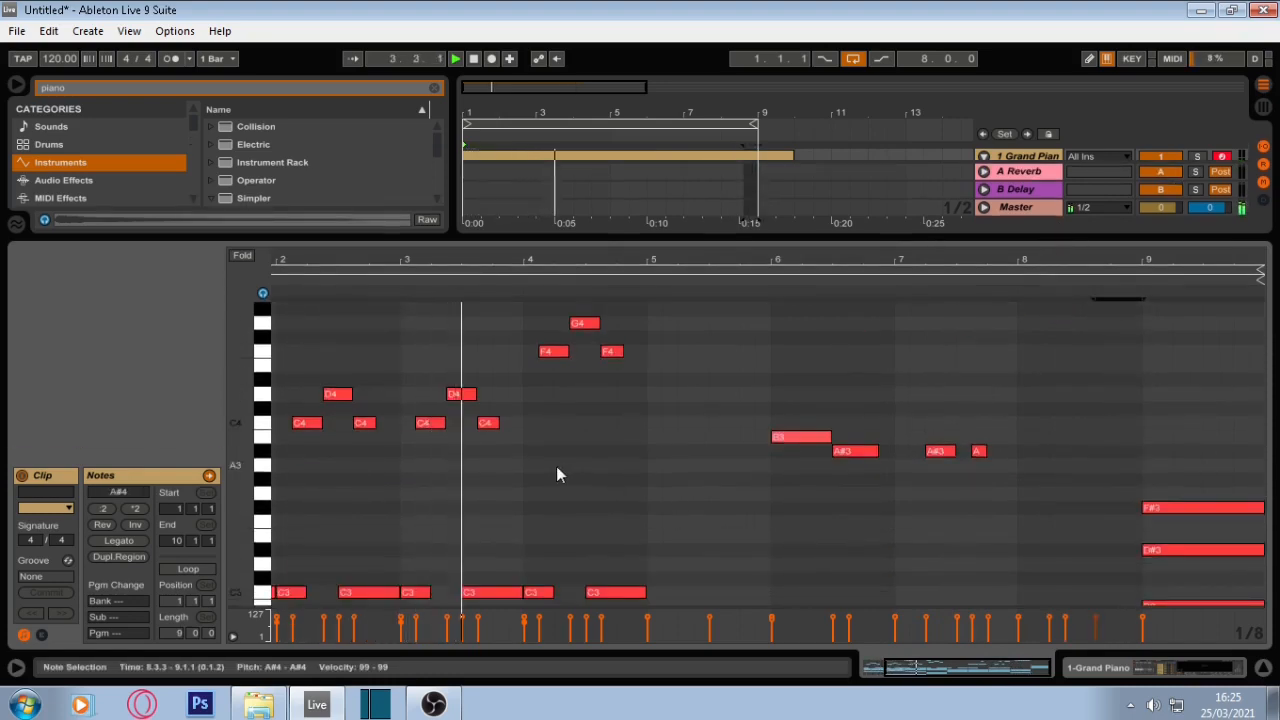
pyautogui.scroll(2, 557, 474)
pyautogui.moveTo(526, 503); pyautogui.dragTo(285, 440)
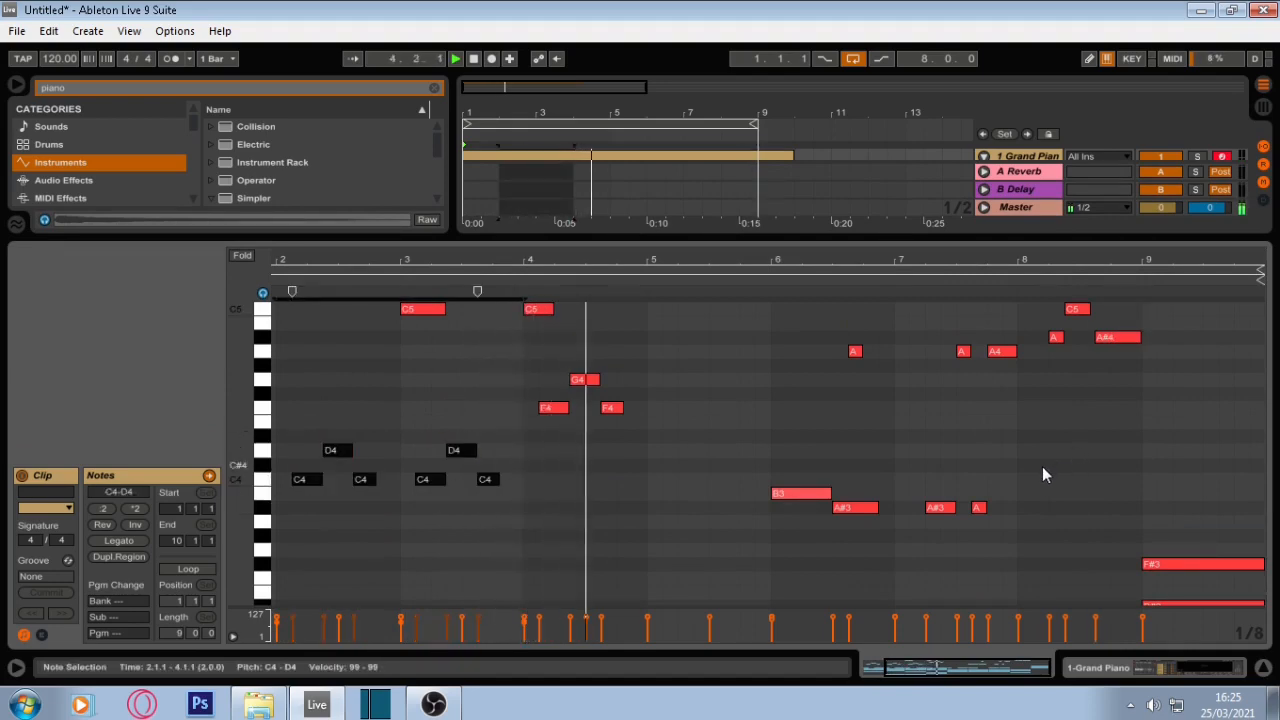
pyautogui.click(1025, 503)
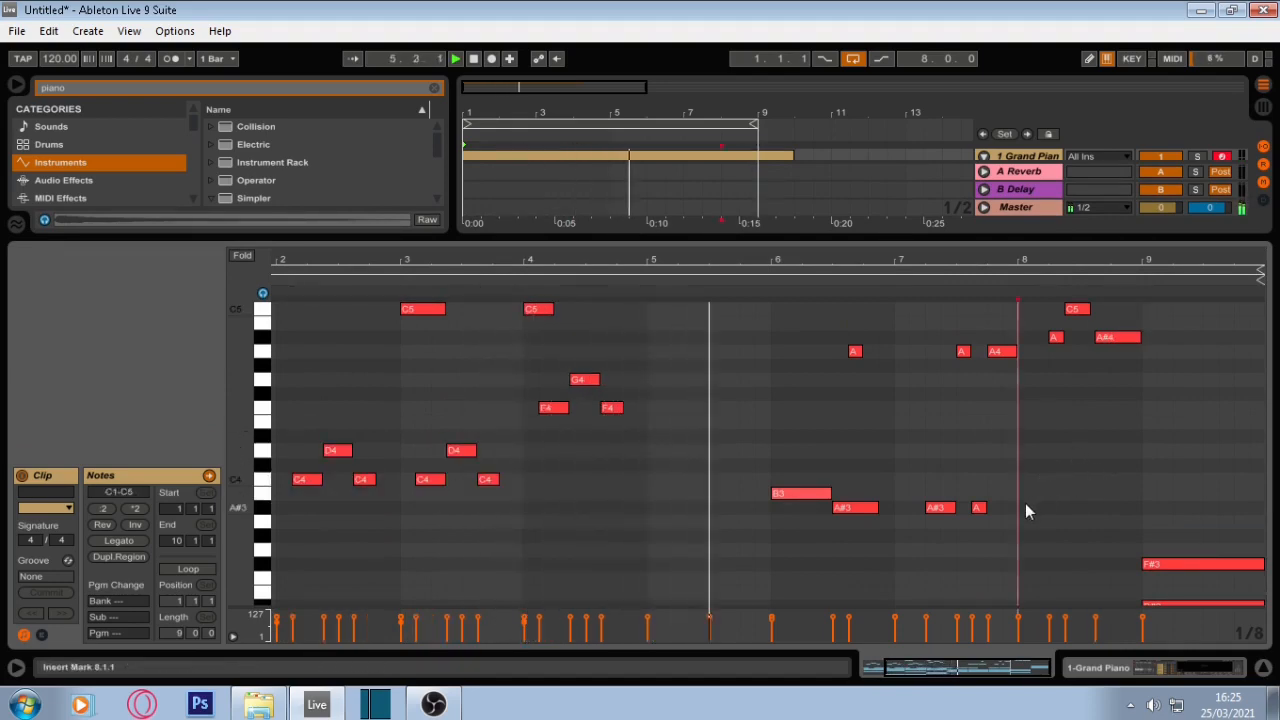
pyautogui.hotkey('ctrl', 'v')
pyautogui.moveTo(1057, 482); pyautogui.dragTo(1048, 504)
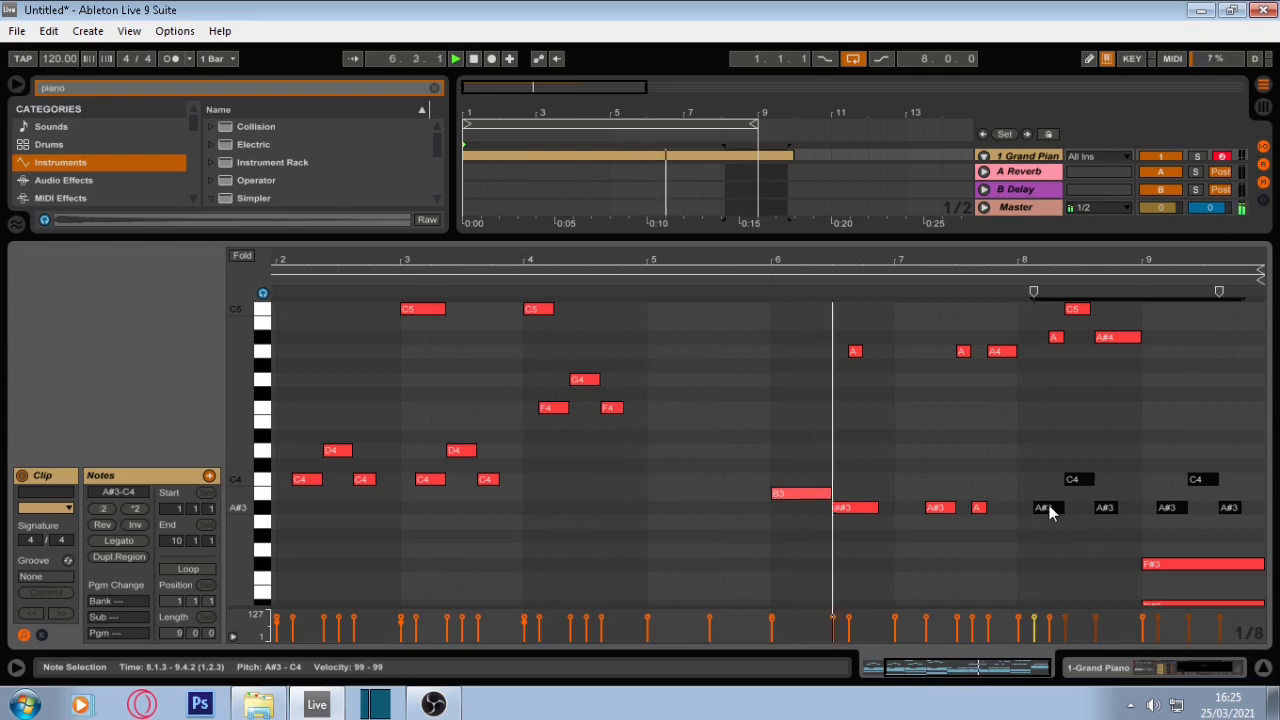
# Step: Delete the C5 melody note at 8.2.3 and enlarge the note editor upward
pyautogui.click(1077, 308)
pyautogui.doubleClick(1079, 308)
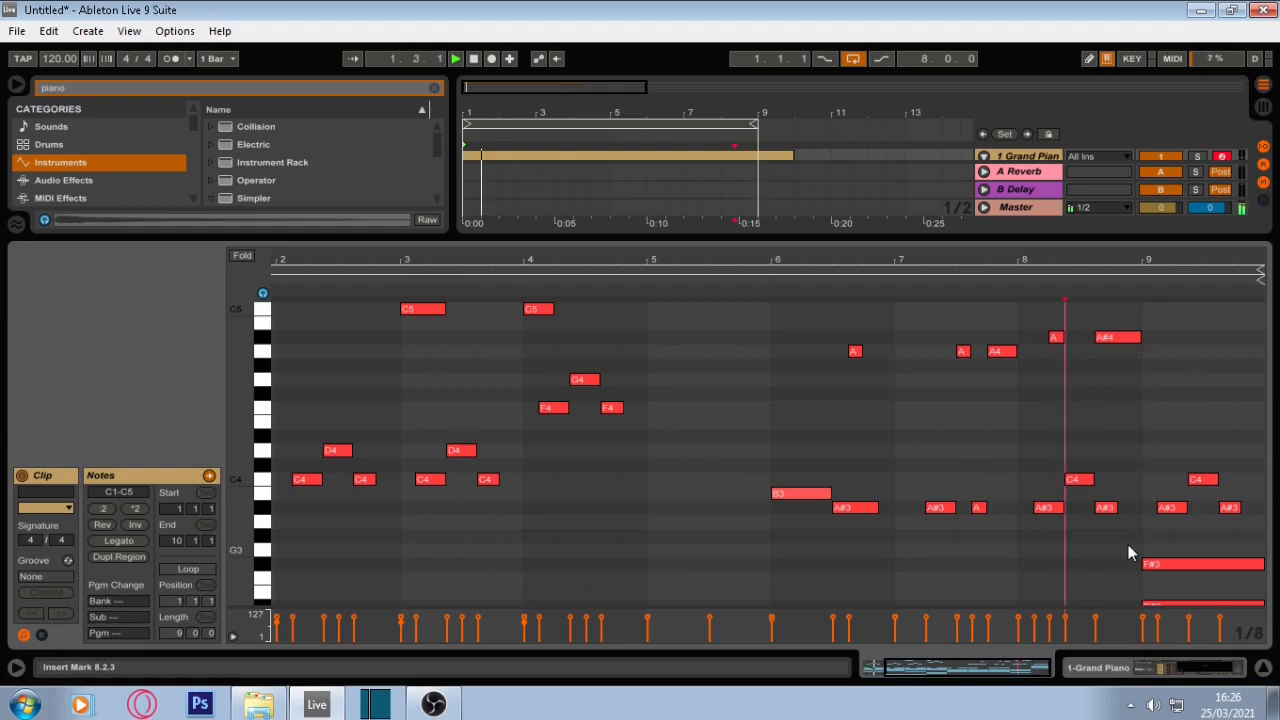
pyautogui.scroll(-3, 760, 543)
pyautogui.scroll(4, 700, 544)
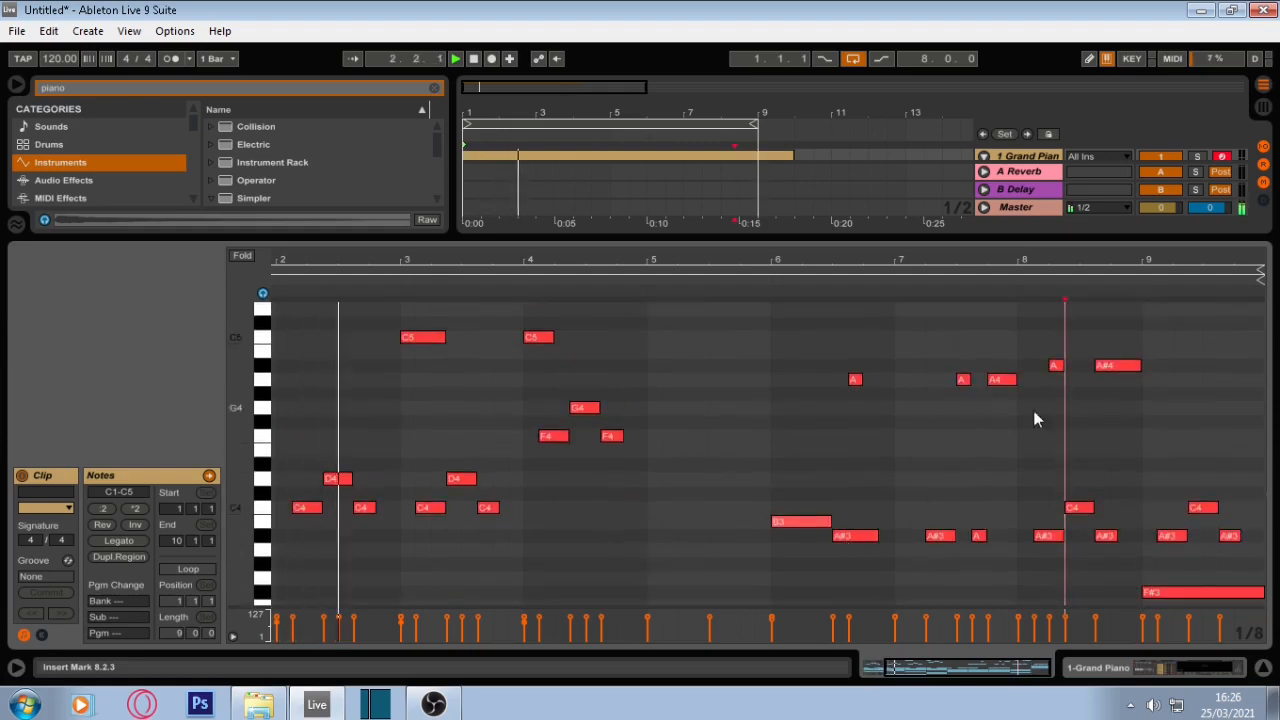
pyautogui.moveTo(986, 238); pyautogui.dragTo(979, 82)
pyautogui.scroll(3, 980, 400)
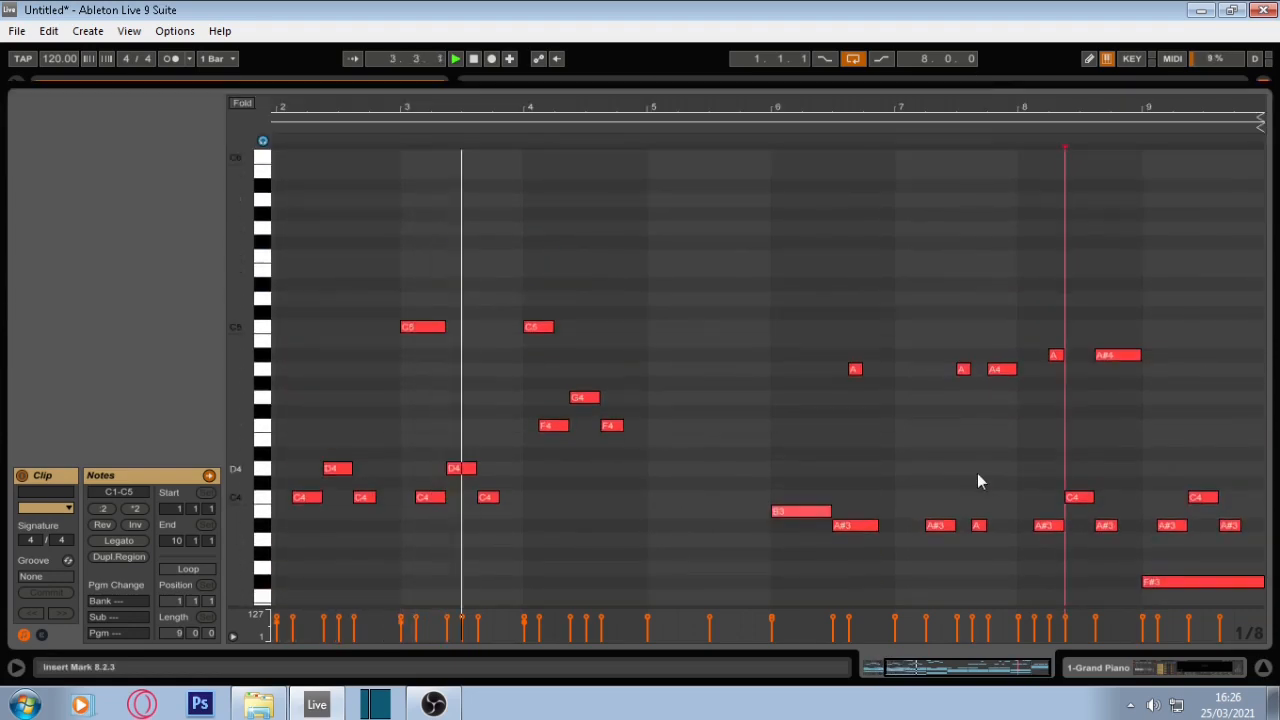
# Step: Select the bar 7 melody notes, stop playback, and examine the melody, chords and bass notes from bar 2 onward
pyautogui.moveTo(1011, 580); pyautogui.dragTo(893, 320)
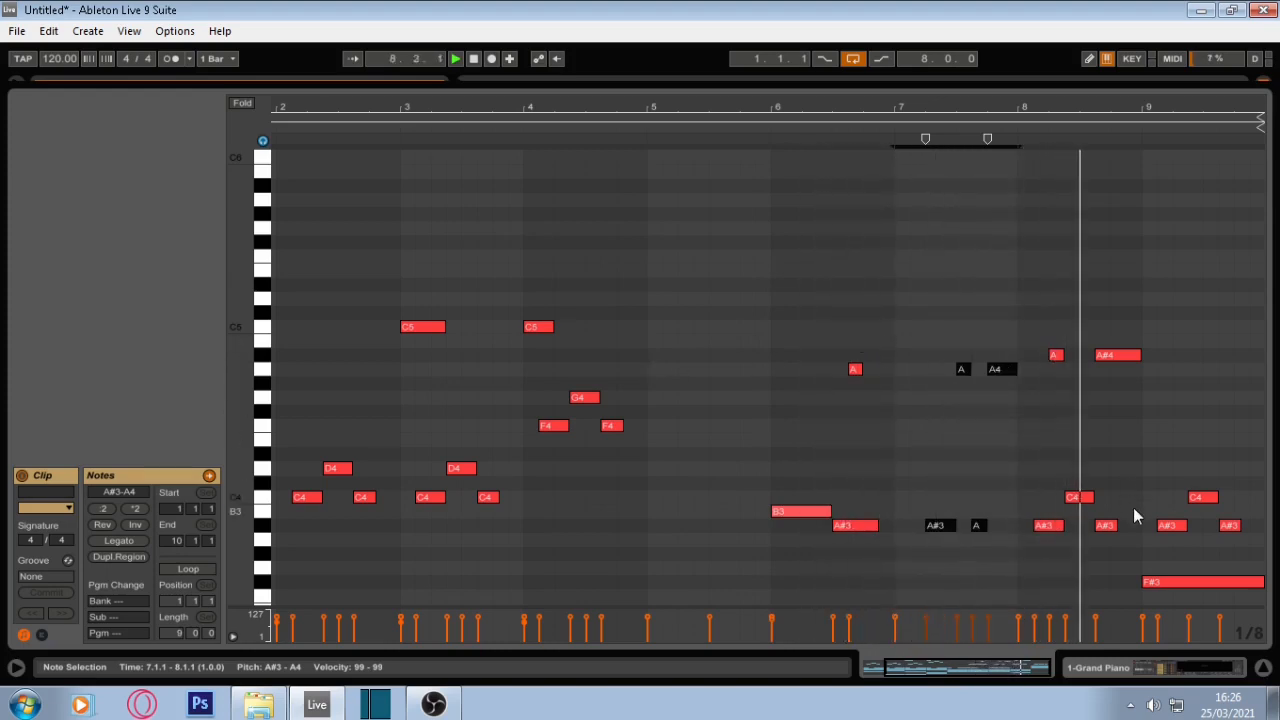
pyautogui.scroll(-10, 556, 511)
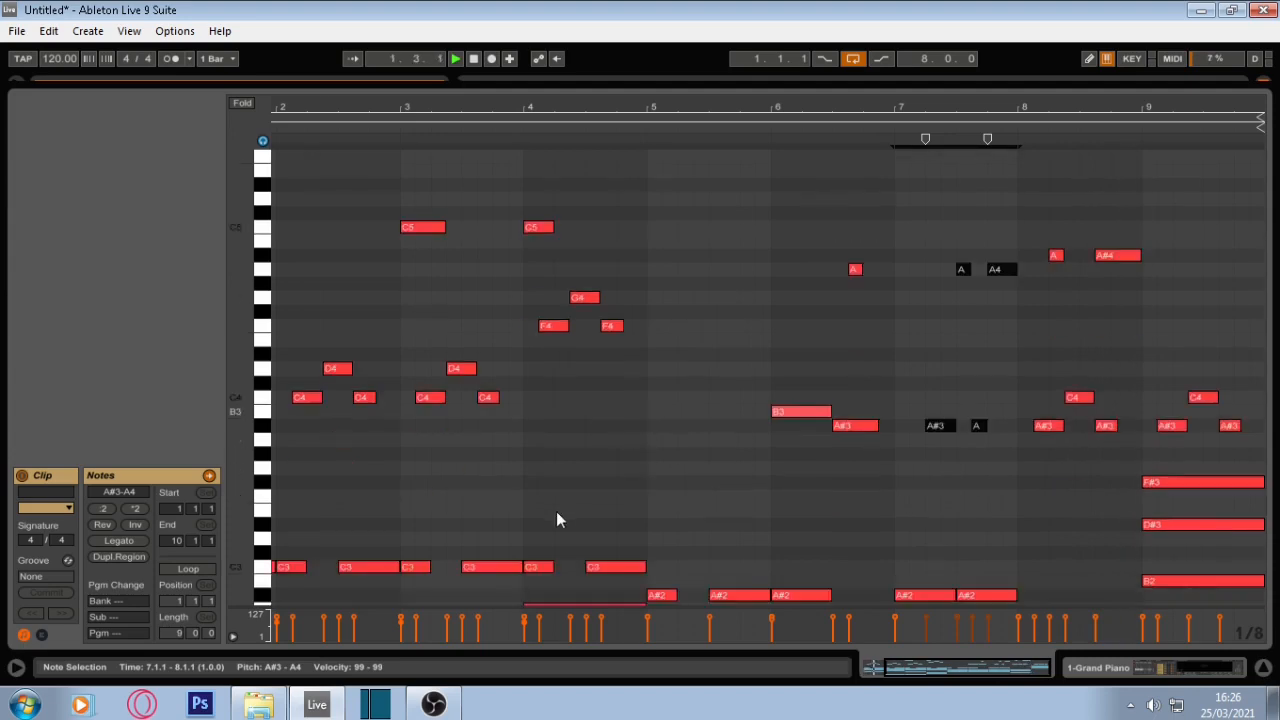
pyautogui.scroll(3, 555, 512)
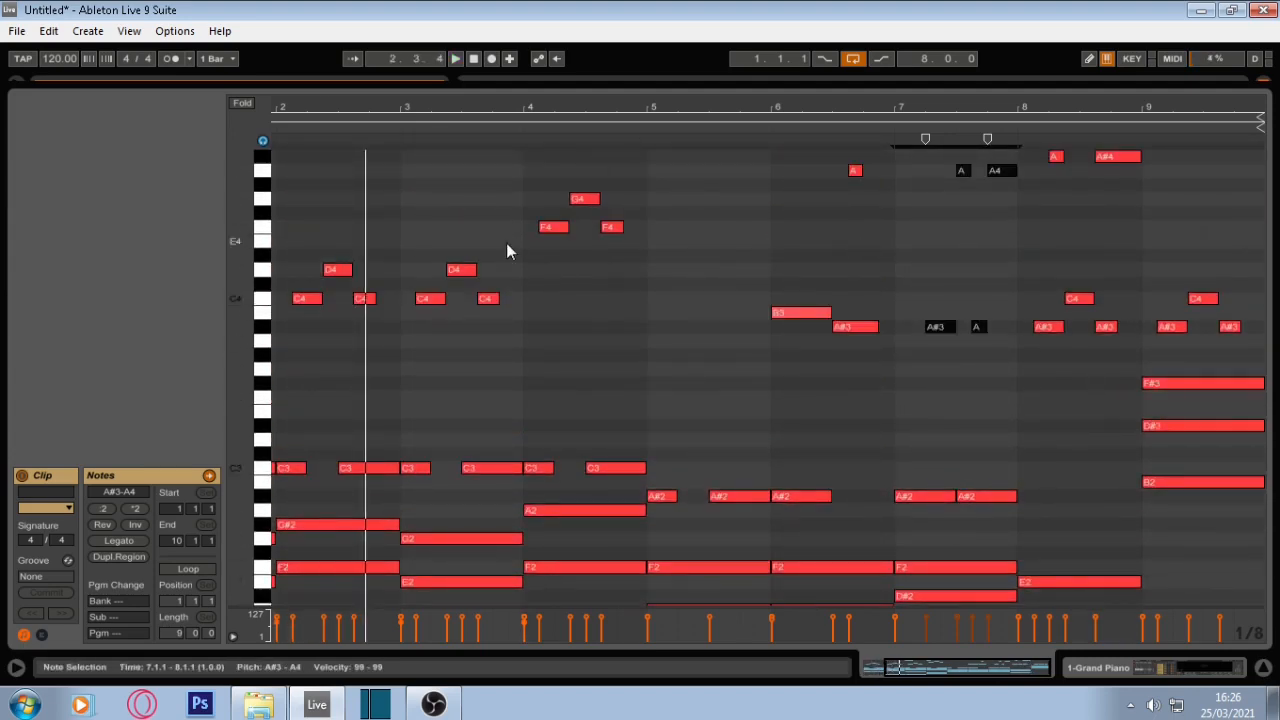
pyautogui.scroll(-8, 597, 420)
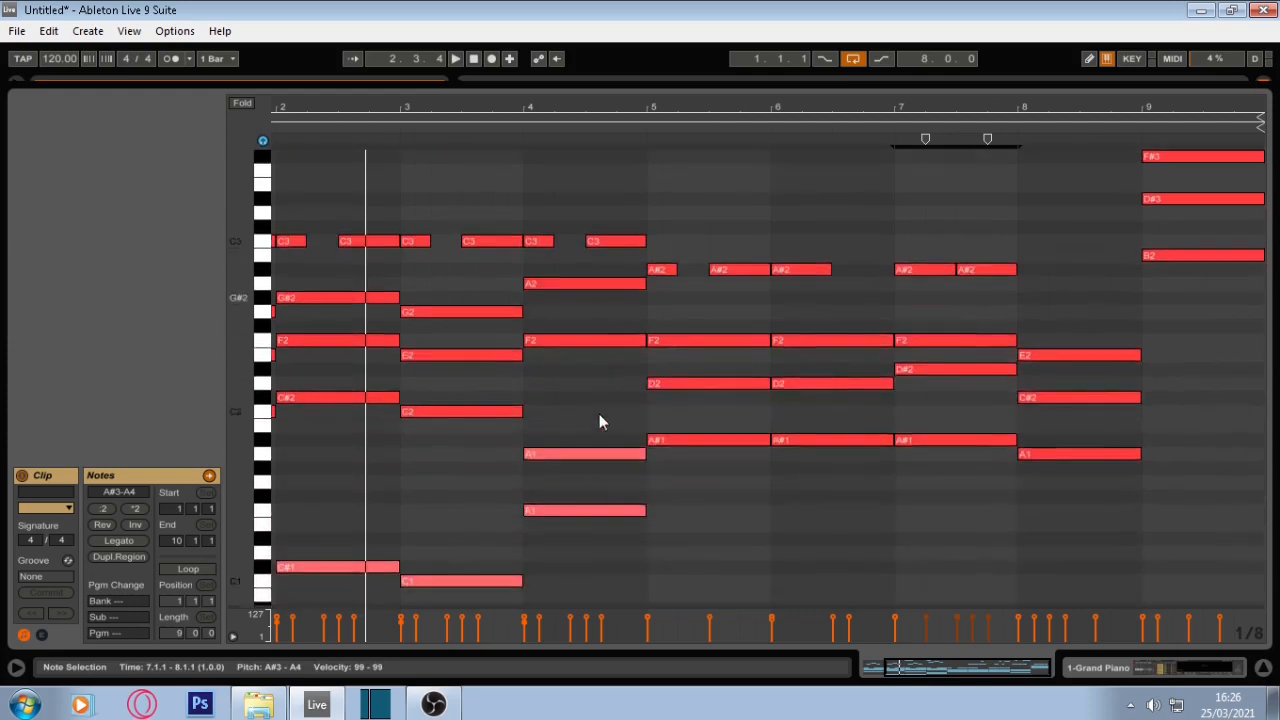
pyautogui.scroll(10, 788, 420)
pyautogui.moveTo(932, 88); pyautogui.dragTo(894, 213)
pyautogui.scroll(-6, 845, 411)
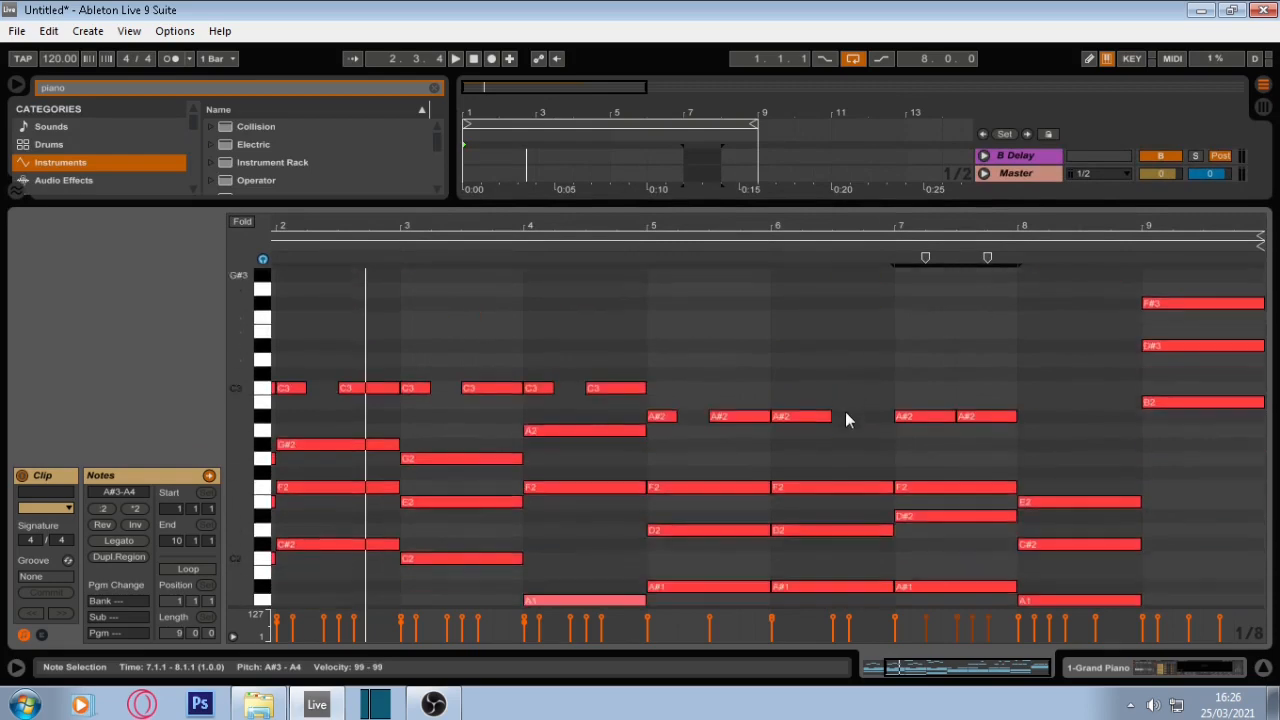
pyautogui.scroll(-3, 415, 503)
pyautogui.scroll(10, 480, 446)
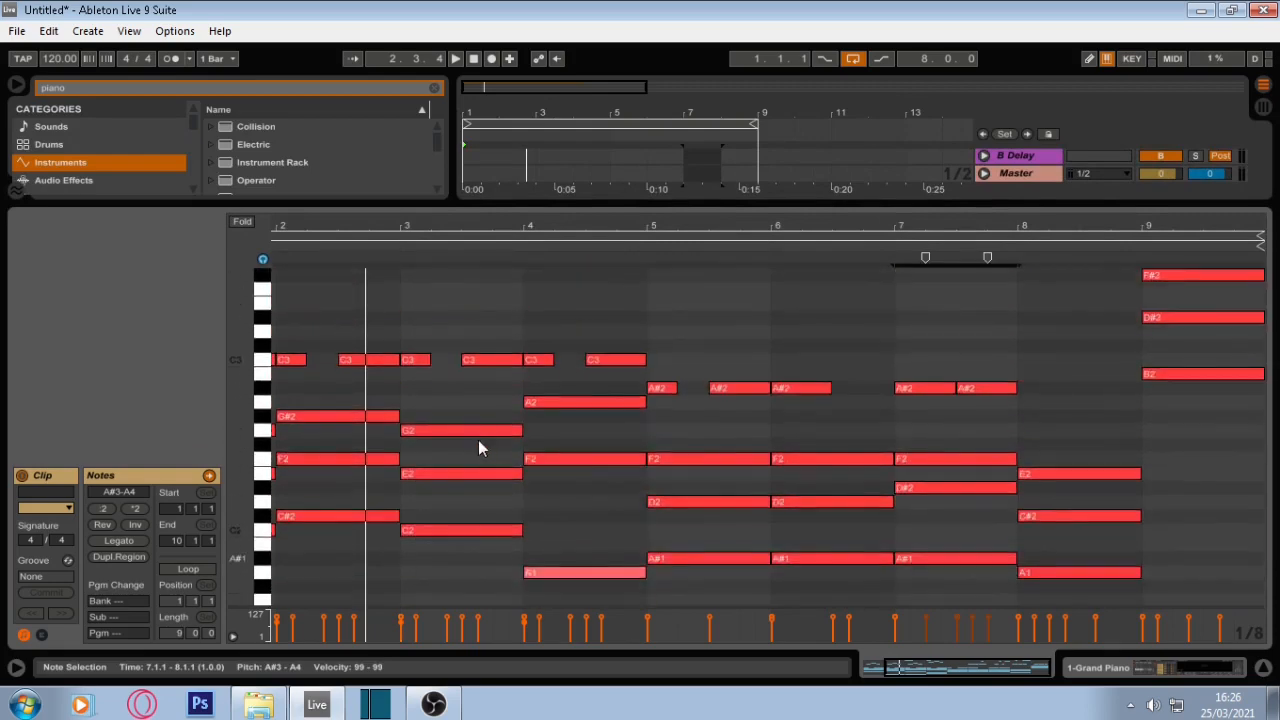
pyautogui.scroll(3, 605, 482)
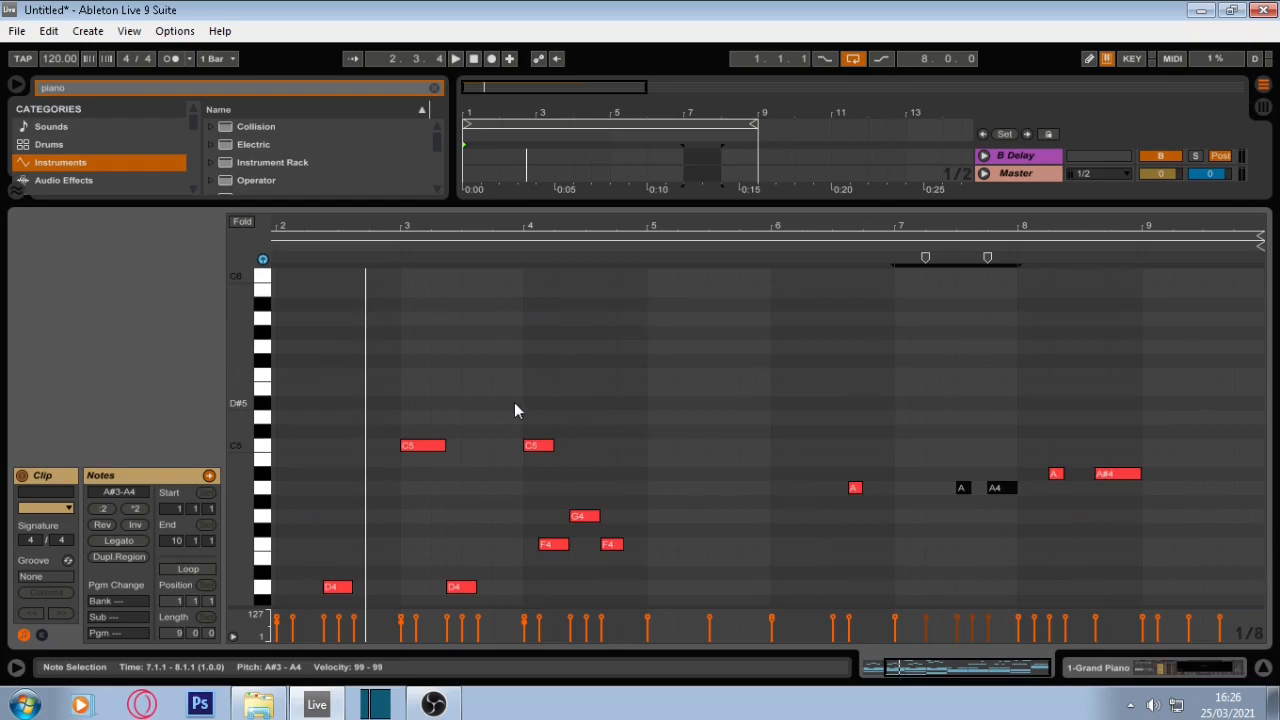
pyautogui.scroll(-6, 509, 429)
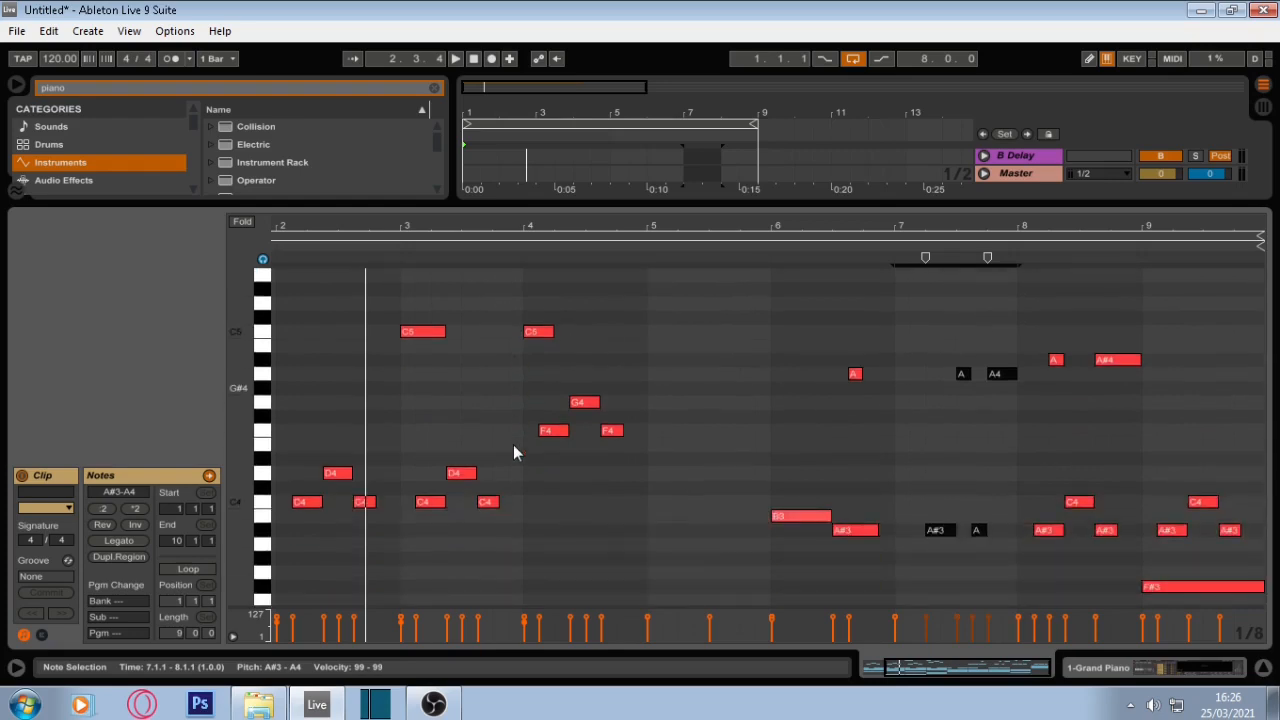
pyautogui.scroll(-10, 513, 444)
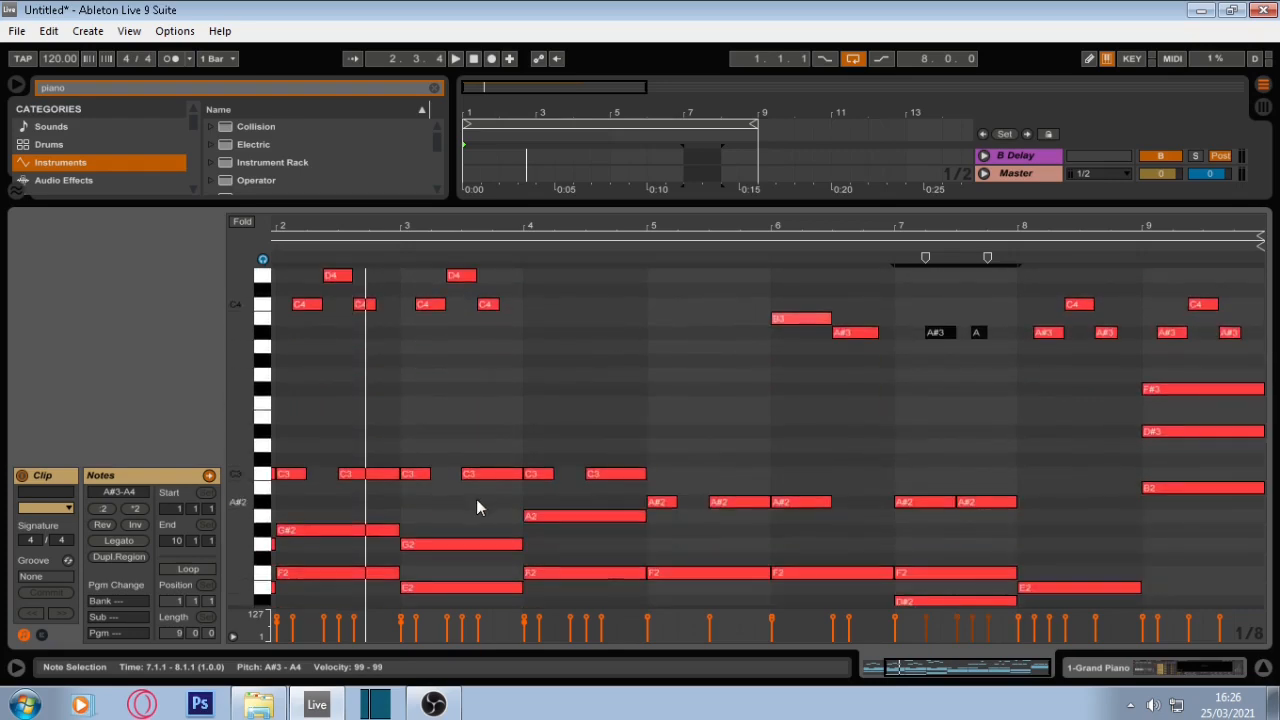
pyautogui.scroll(-6, 480, 473)
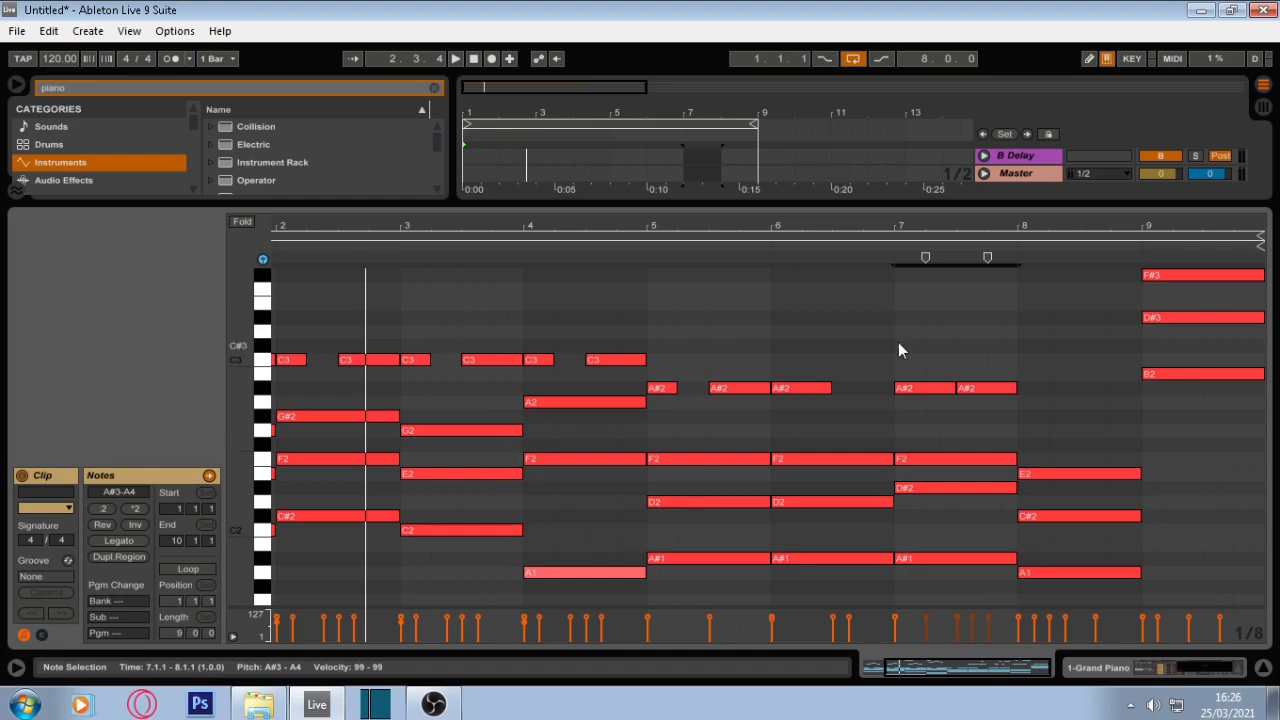
pyautogui.scroll(-13, 898, 349)
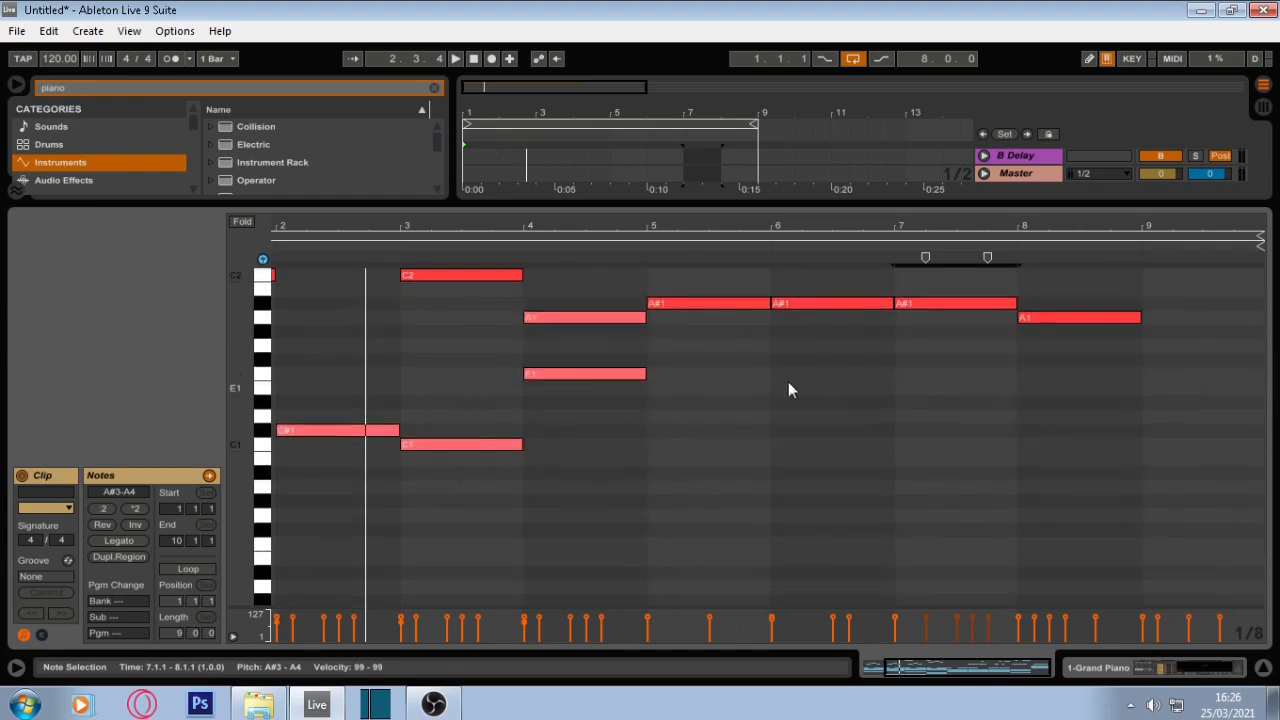
pyautogui.scroll(12, 703, 385)
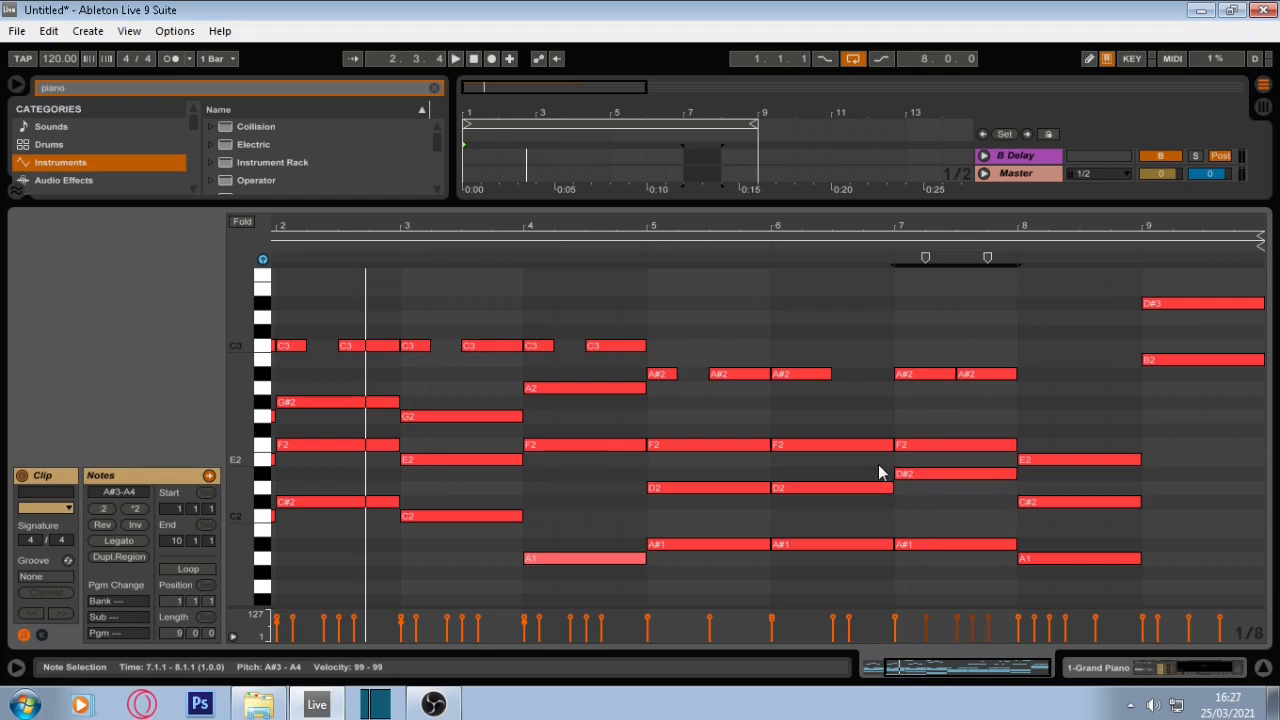
# Step: Fit the whole clip from bar 1 to bar 9 in view and compare its chords with the melody above them
pyautogui.moveTo(943, 230); pyautogui.dragTo(971, 190)
pyautogui.scroll(2, 874, 416)
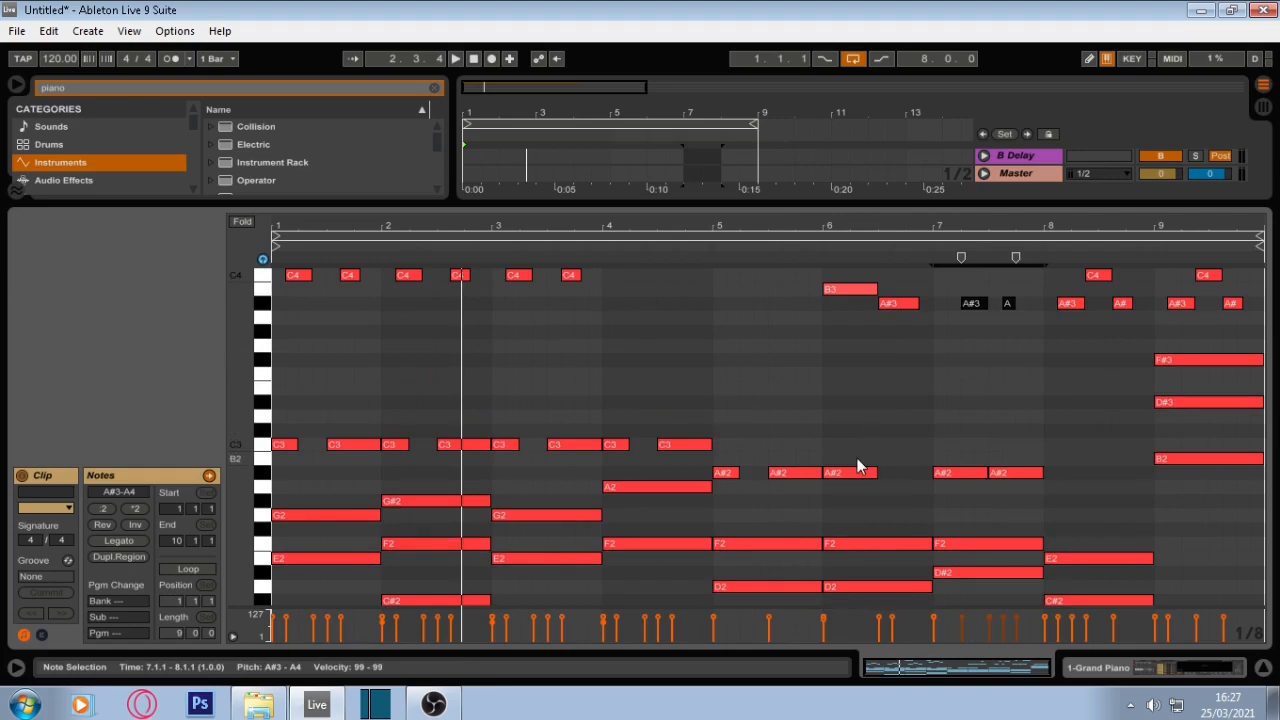
pyautogui.scroll(-2, 857, 467)
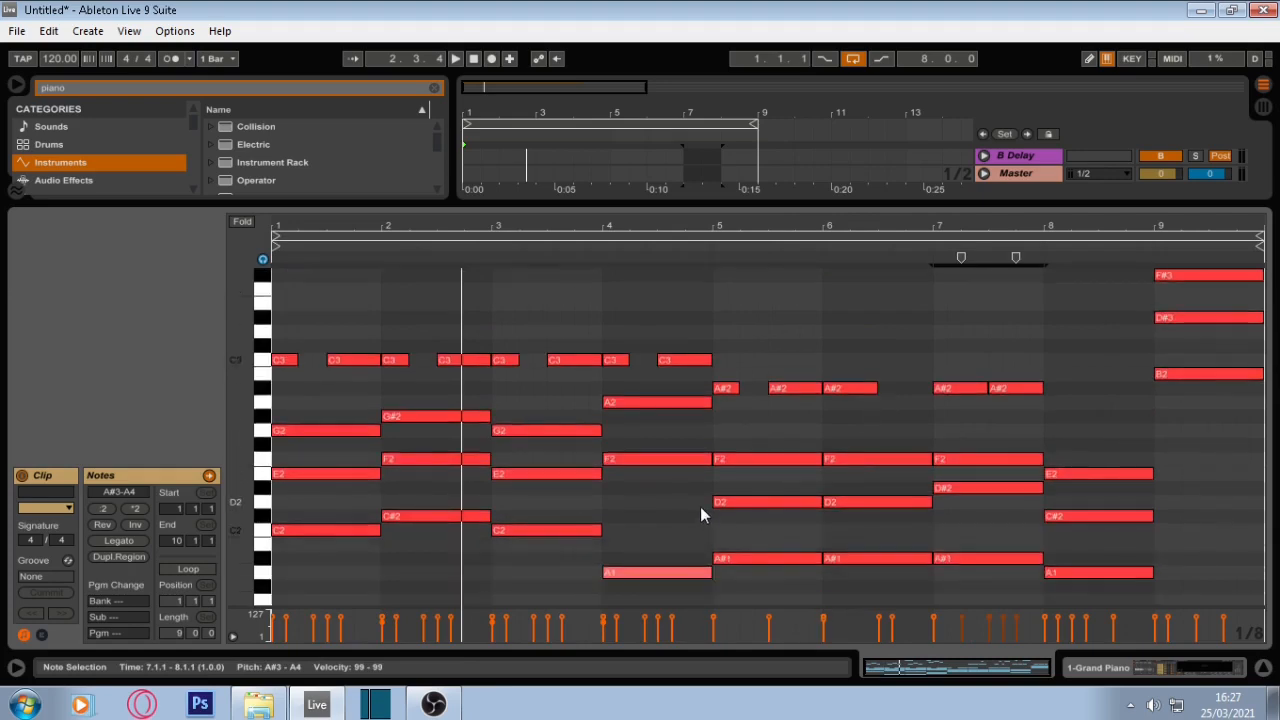
pyautogui.scroll(2, 700, 510)
pyautogui.scroll(3, 530, 360)
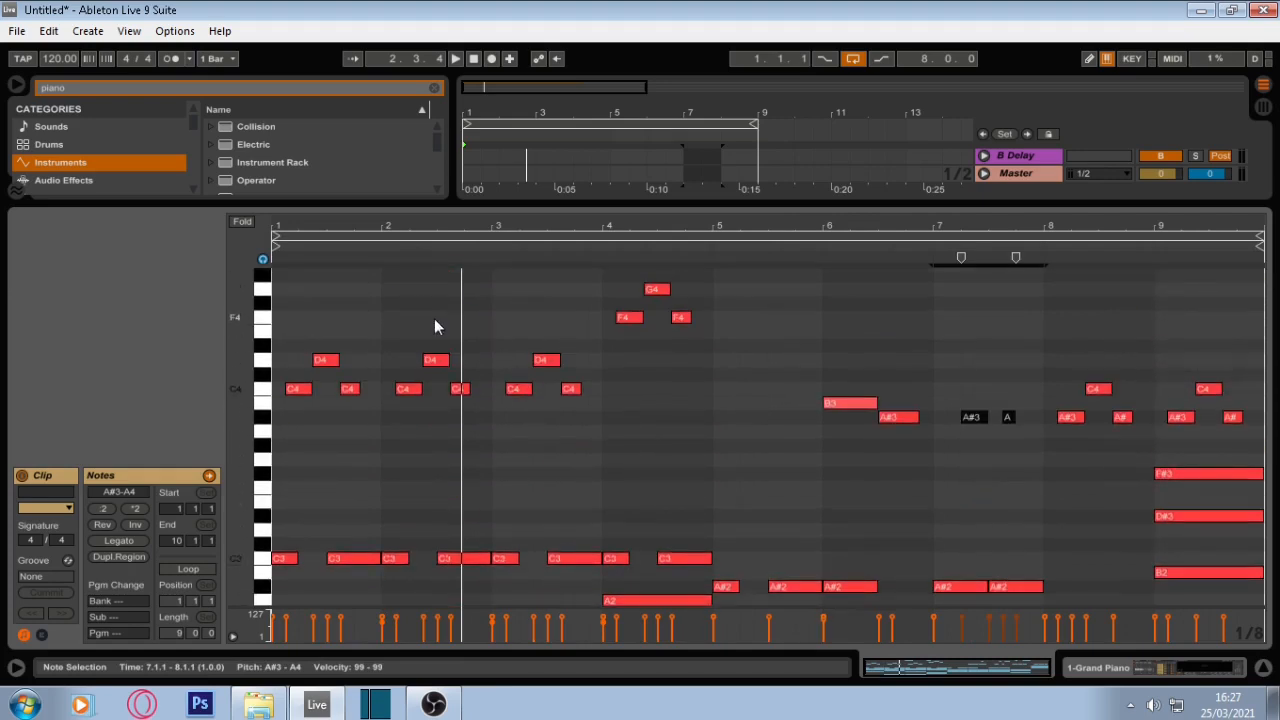
pyautogui.click(1040, 470)
pyautogui.scroll(-5, 1043, 480)
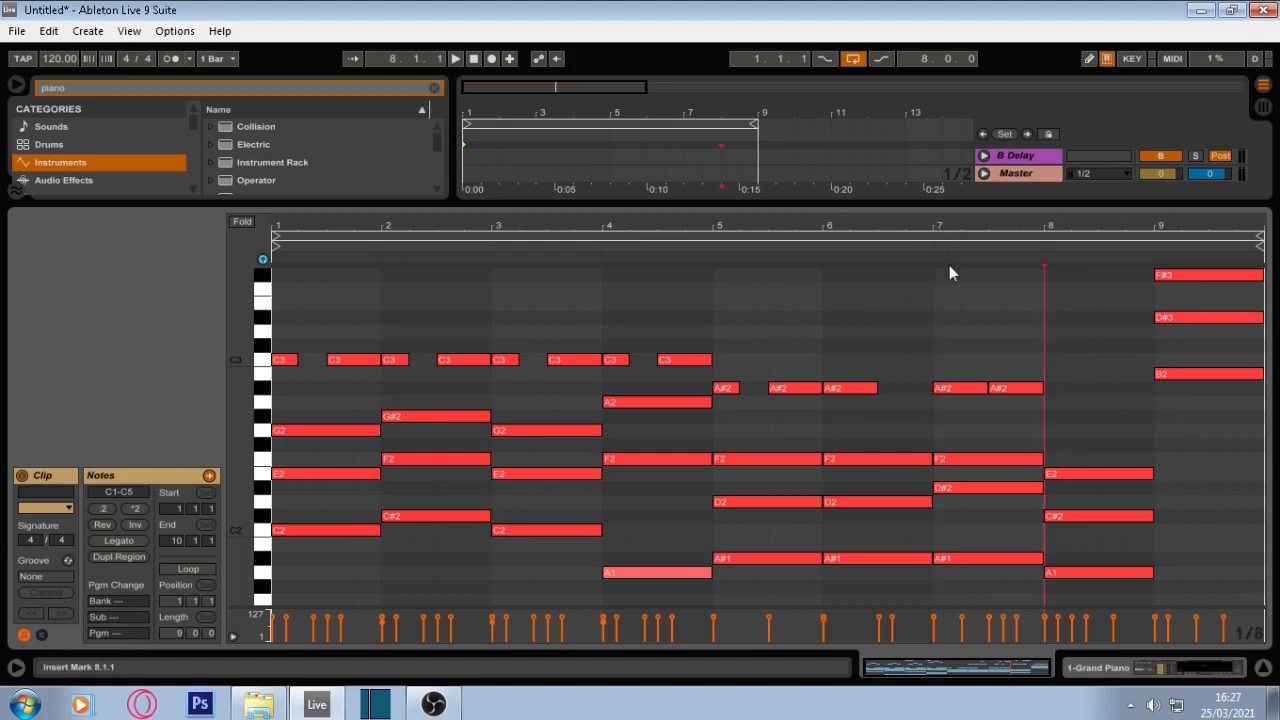
pyautogui.scroll(8, 1090, 447)
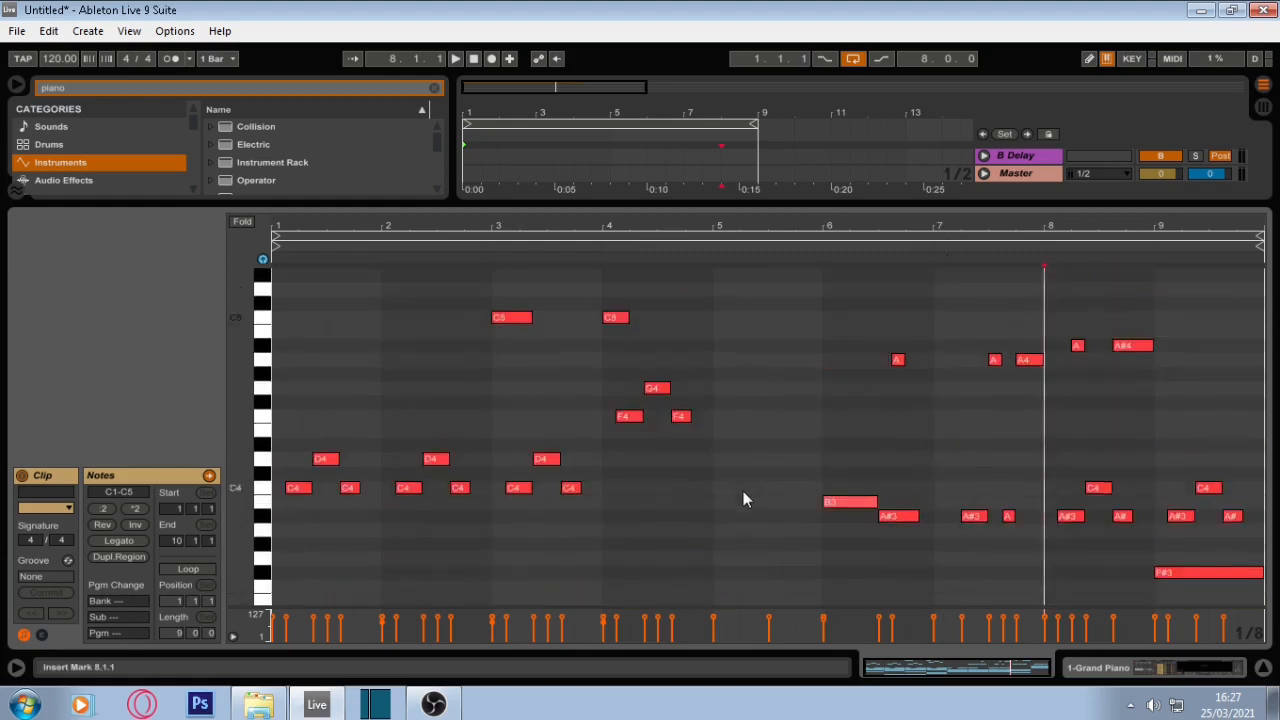
# Step: Play the loop from bar 1 and check the bass, chord and melody notes while listening
pyautogui.press('space')
pyautogui.scroll(-8, 735, 515)
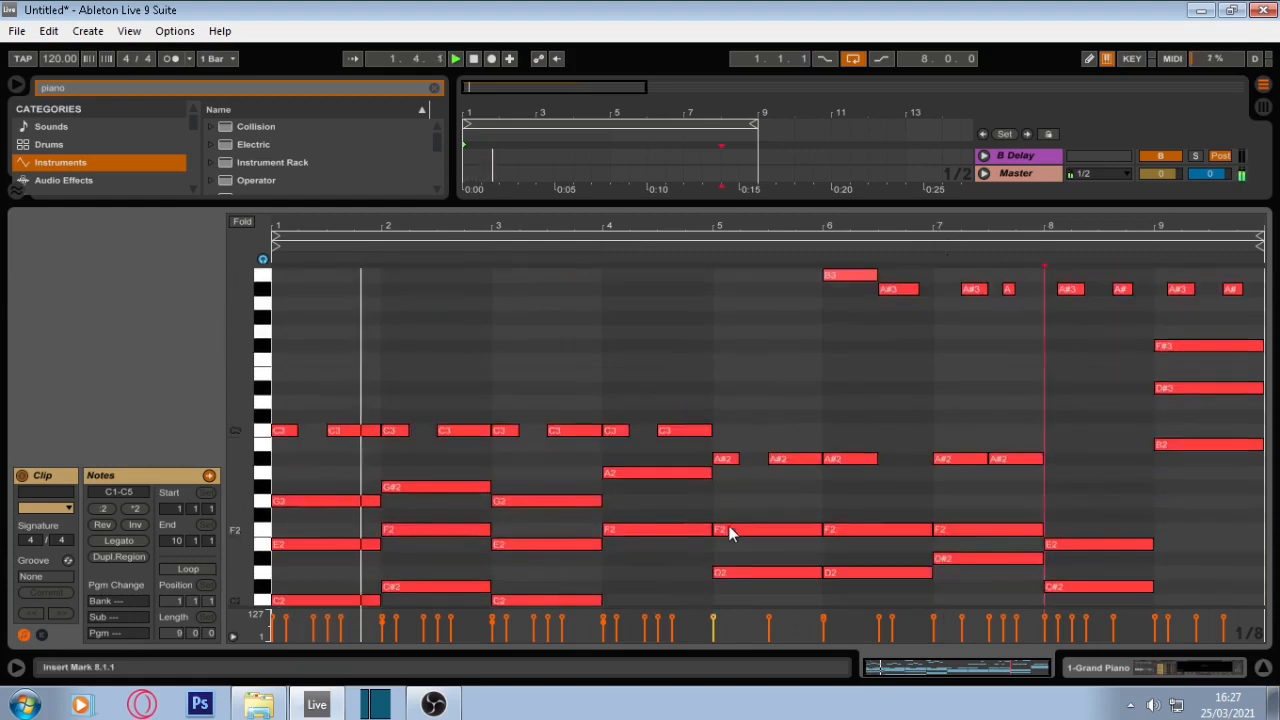
pyautogui.scroll(-8, 726, 532)
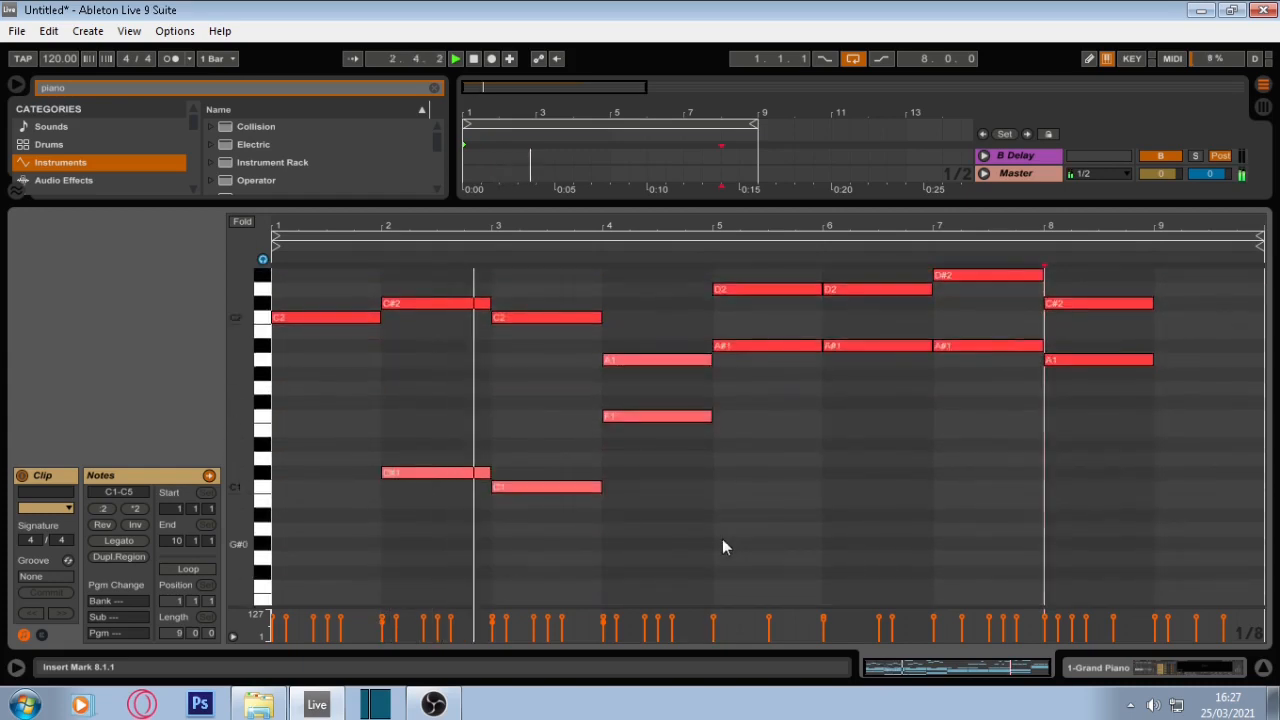
pyautogui.scroll(10, 722, 545)
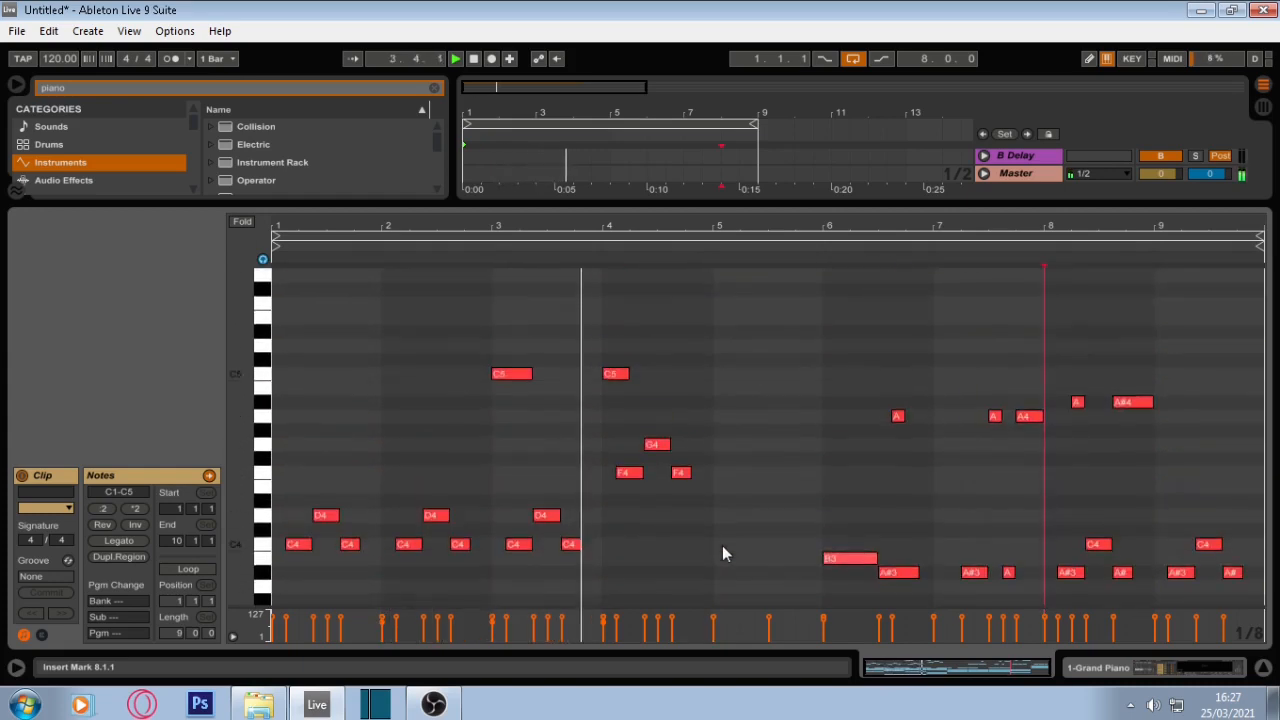
pyautogui.scroll(3, 722, 545)
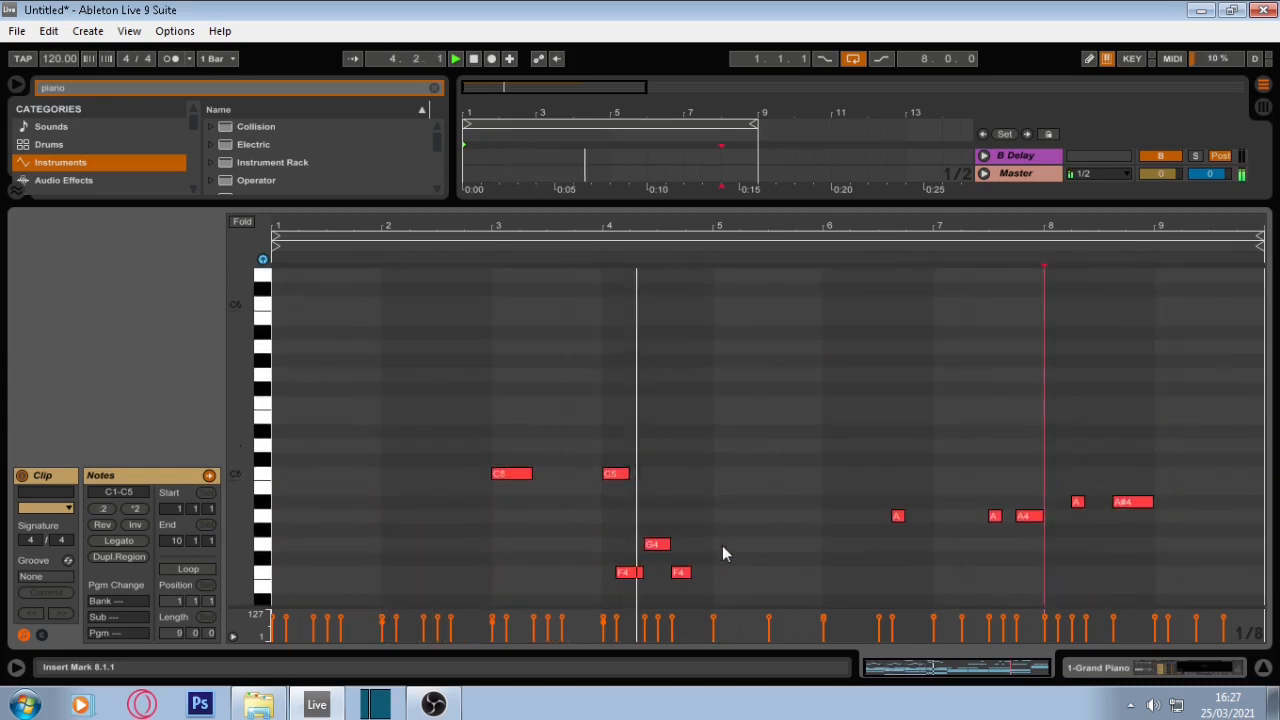
pyautogui.doubleClick(720, 404)
pyautogui.moveTo(725, 404); pyautogui.dragTo(794, 405)
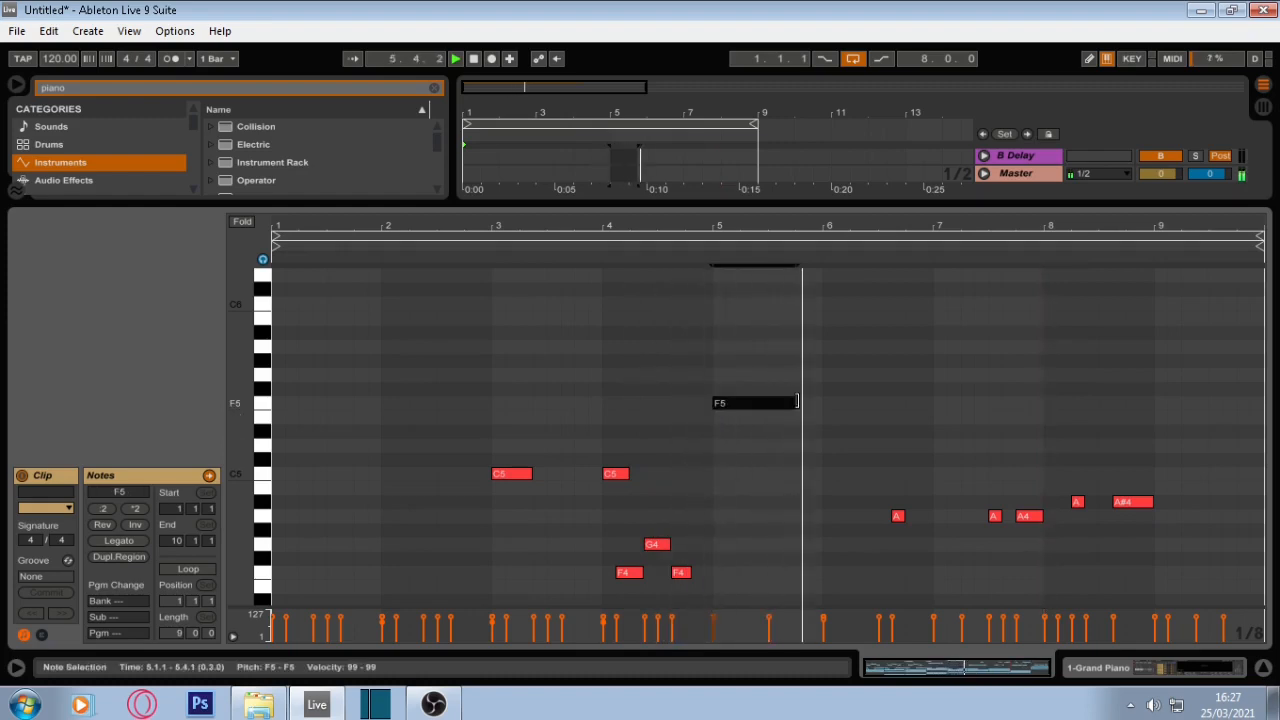
pyautogui.press('Delete')
pyautogui.scroll(-8, 789, 420)
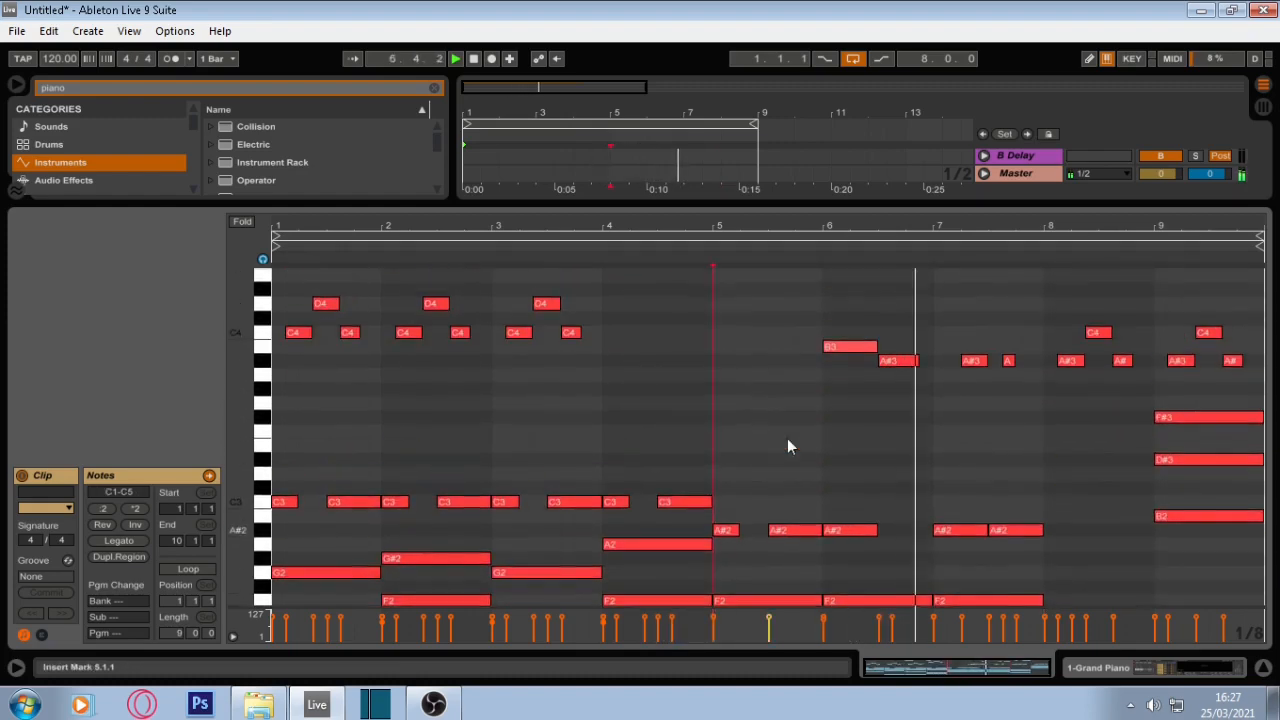